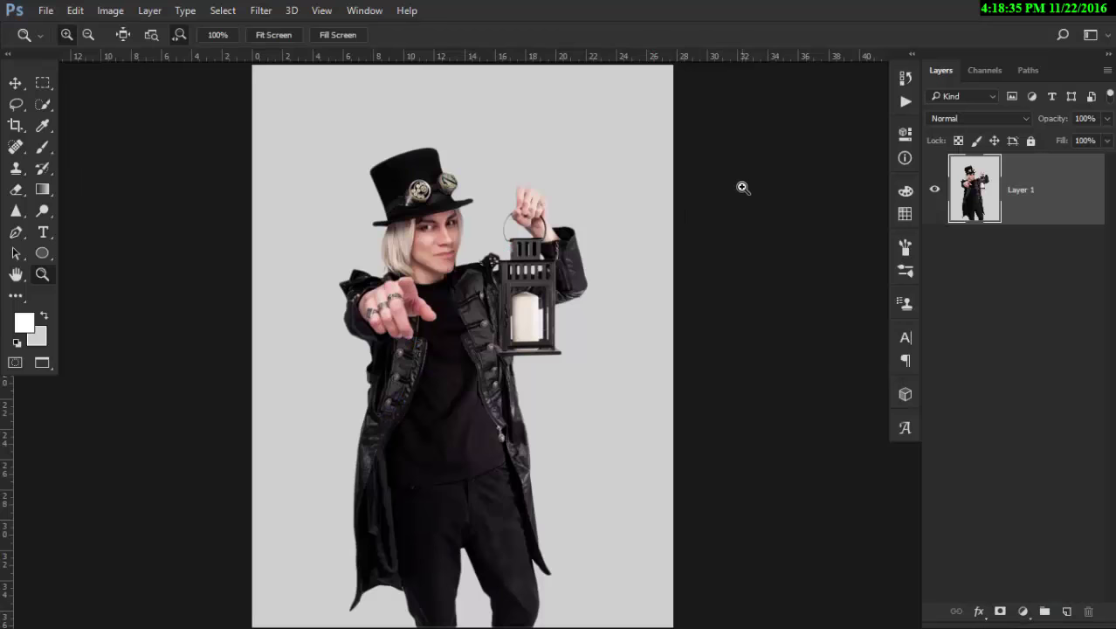
Step: Duplicate Layer 1 and lock the original layer
left_click_drag(1042, 196, 1066, 611)
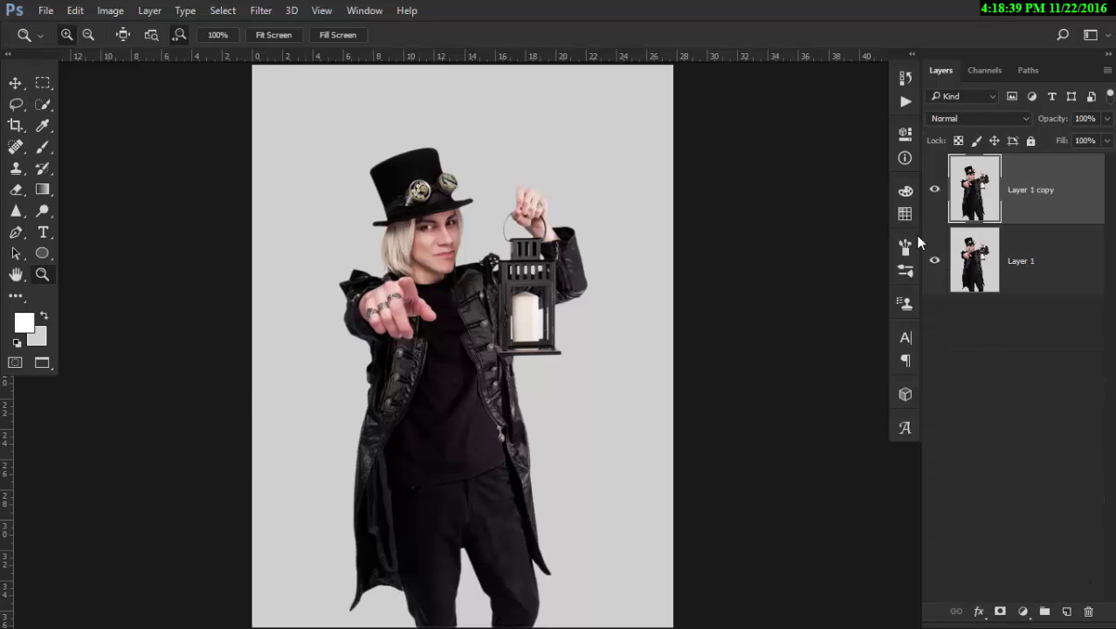
left_click(1024, 276)
left_click(1030, 140)
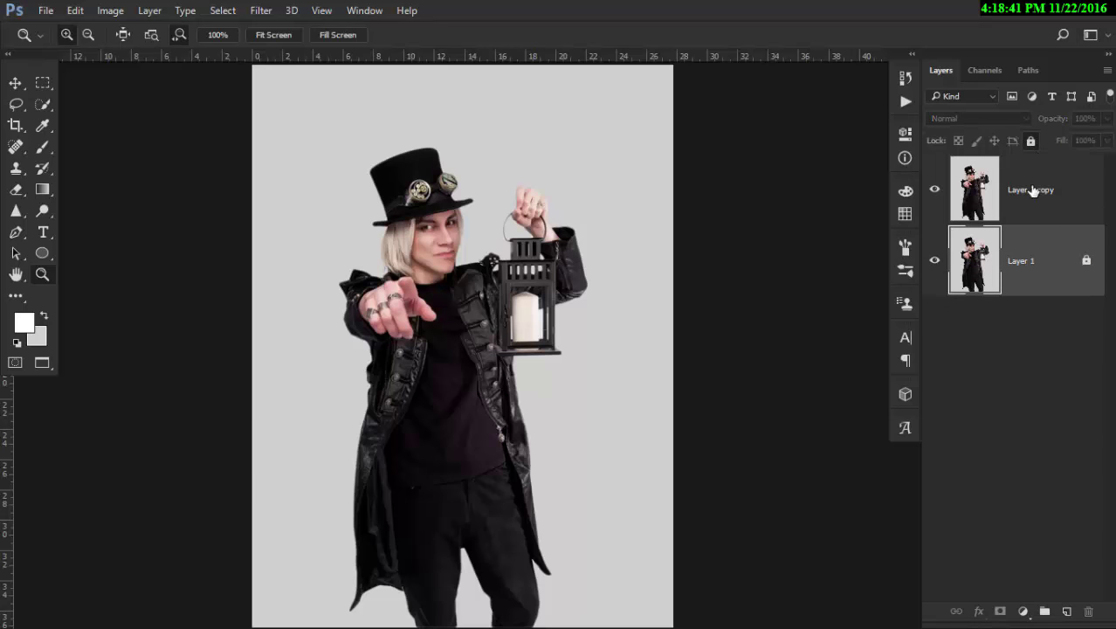
left_click(993, 175)
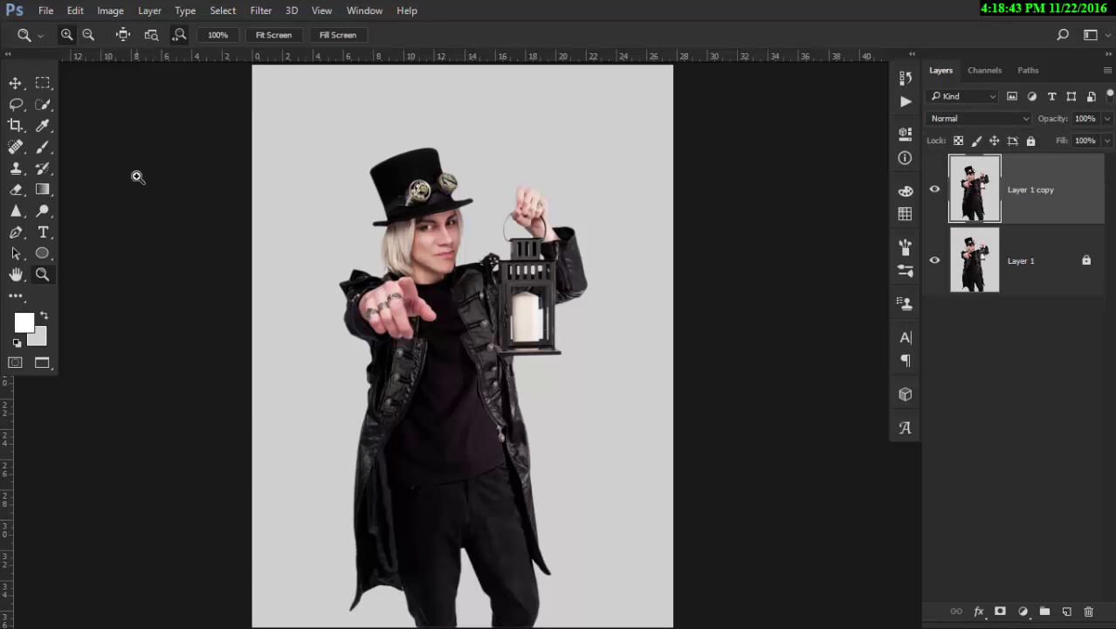
Step: Quick-select the top-hatted man and his lantern and mask Layer 1 copy to that selection
left_click_drag(42, 104, 95, 110)
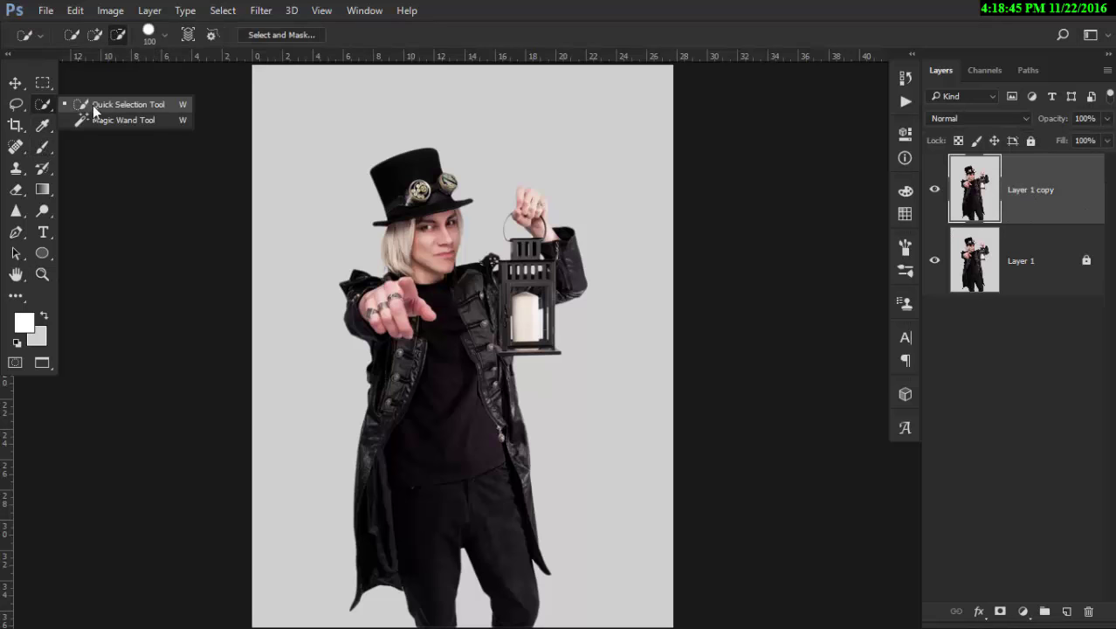
left_click(111, 110)
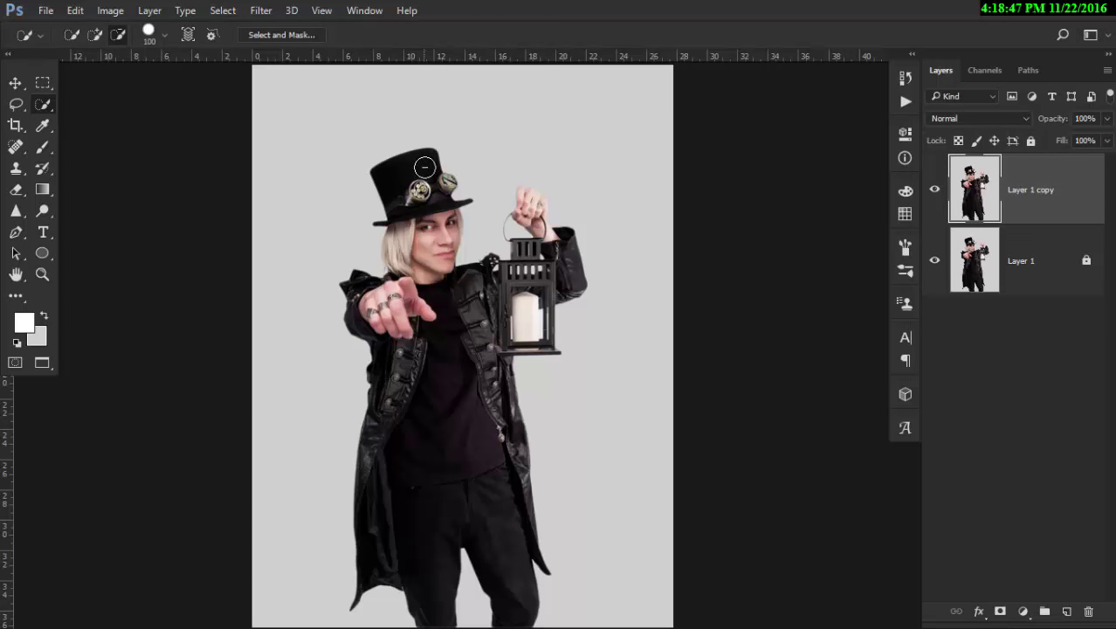
mouse_move(425, 168)
left_mouse_down()
mouse_move(395, 297)
mouse_move(351, 297)
mouse_move(397, 390)
mouse_move(379, 478)
mouse_move(550, 279)
mouse_move(522, 210)
mouse_move(524, 227)
left_mouse_up()
left_click(223, 10)
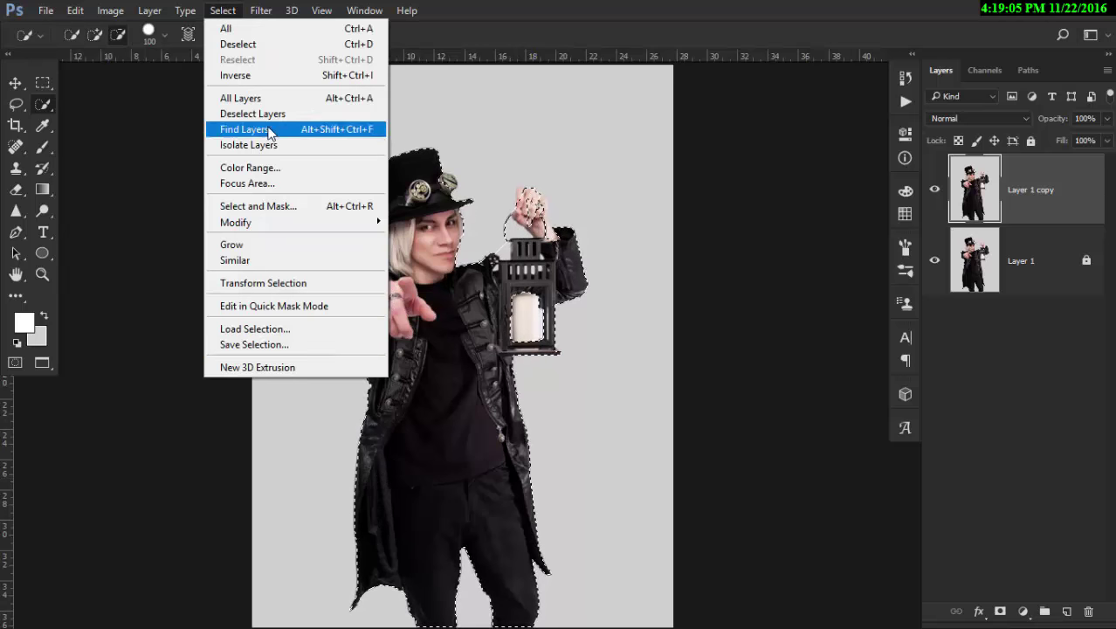
left_click(261, 326)
left_click(690, 187)
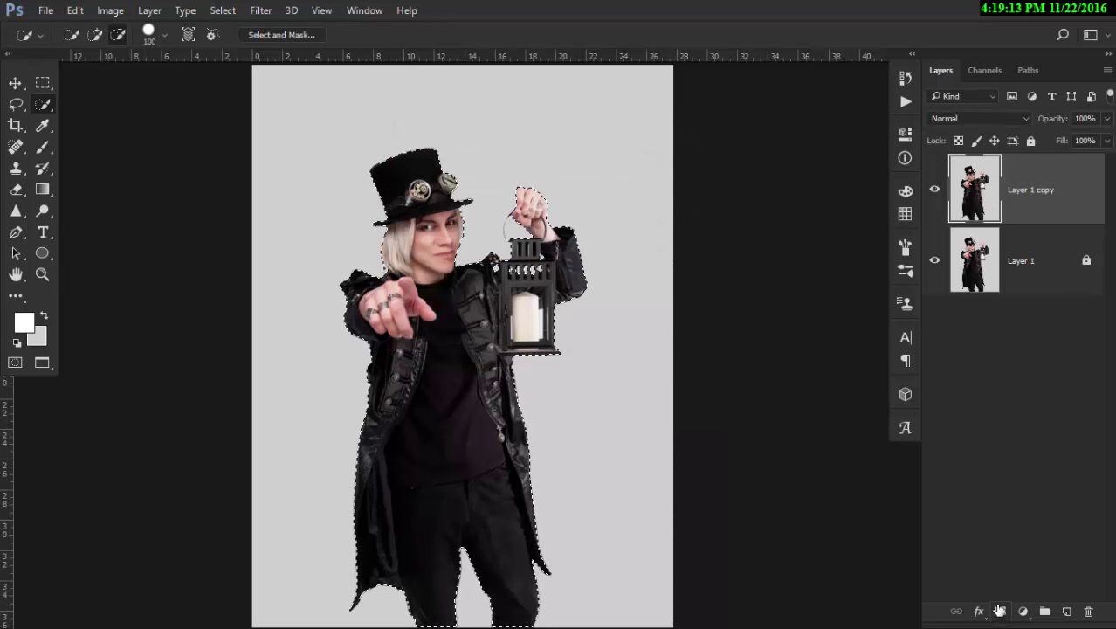
left_click(1000, 611)
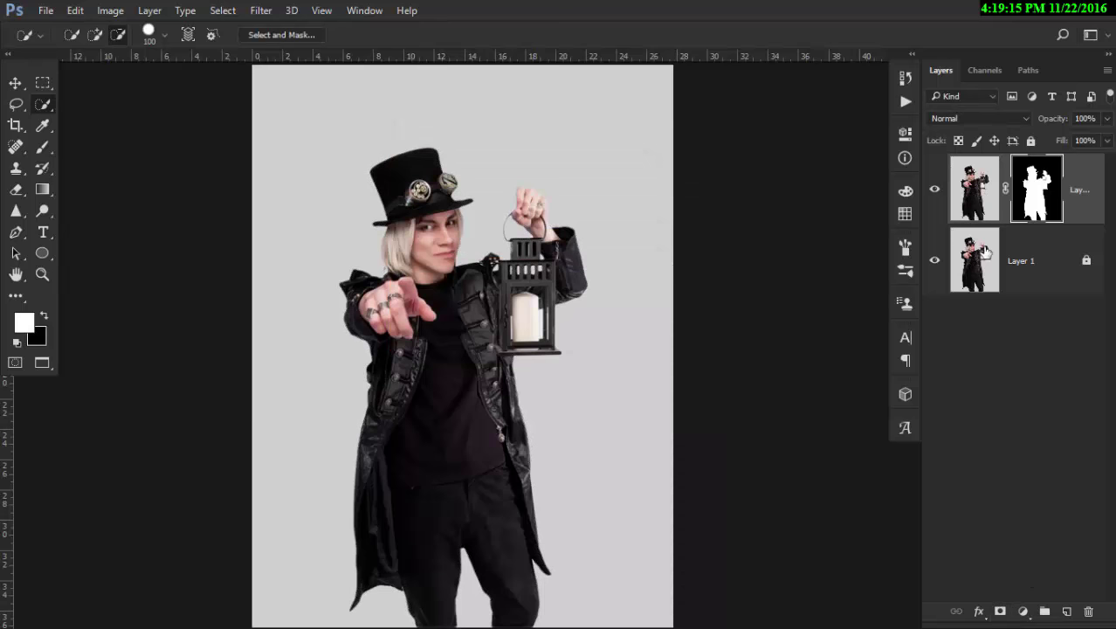
left_click(1049, 285)
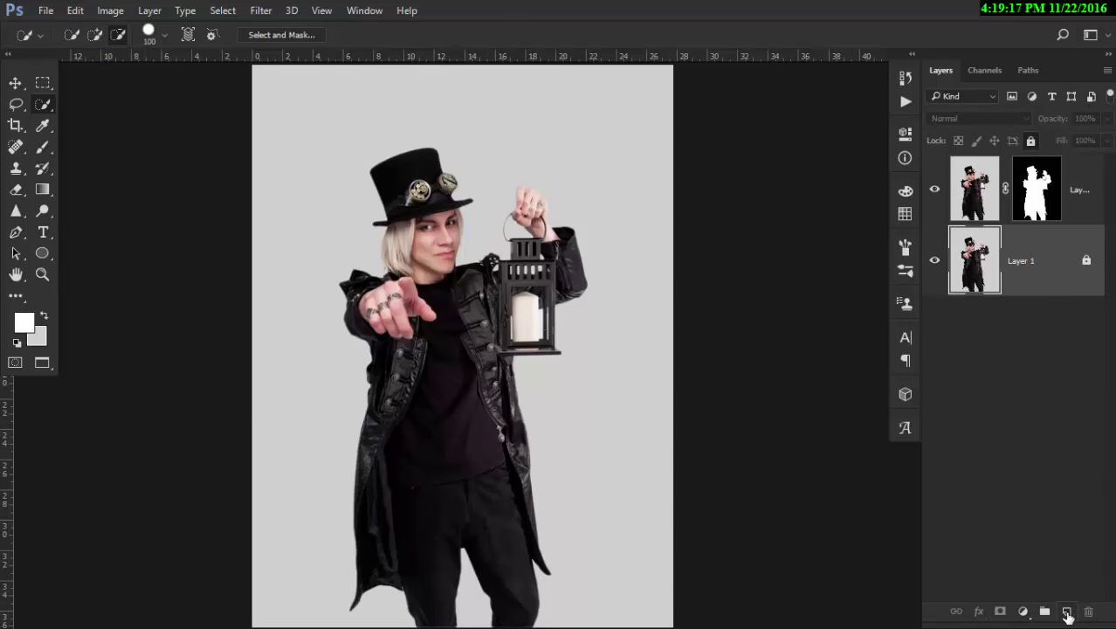
Step: Create Layer 2 above the original and fill it with mid grey
left_click(1066, 611)
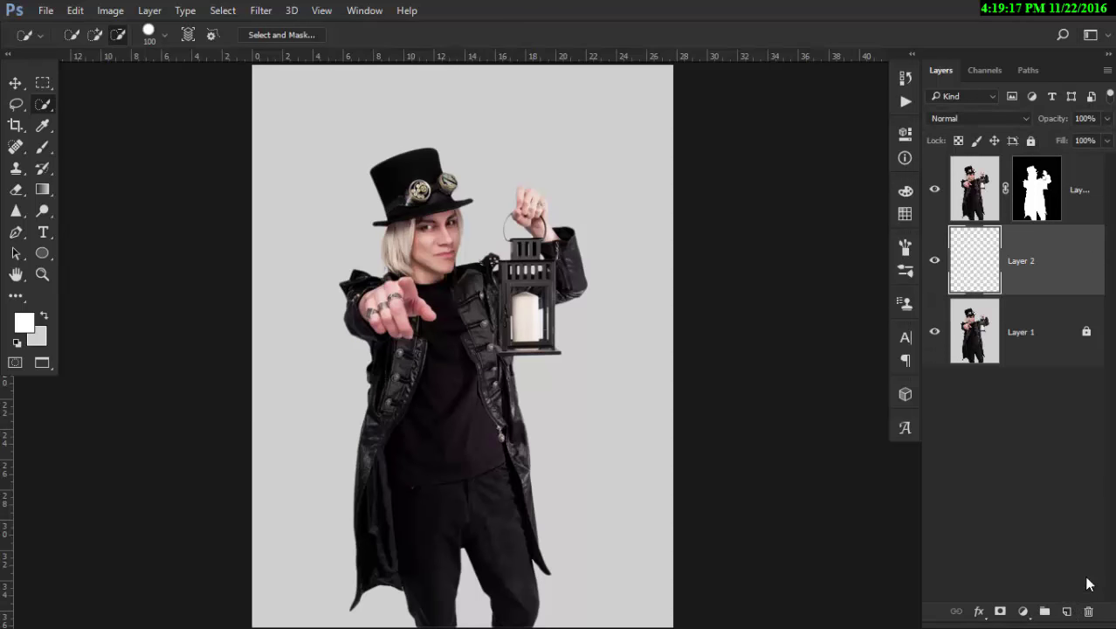
left_click(29, 330)
left_click(604, 322)
left_click(1017, 207)
key("alt+BackSpace")
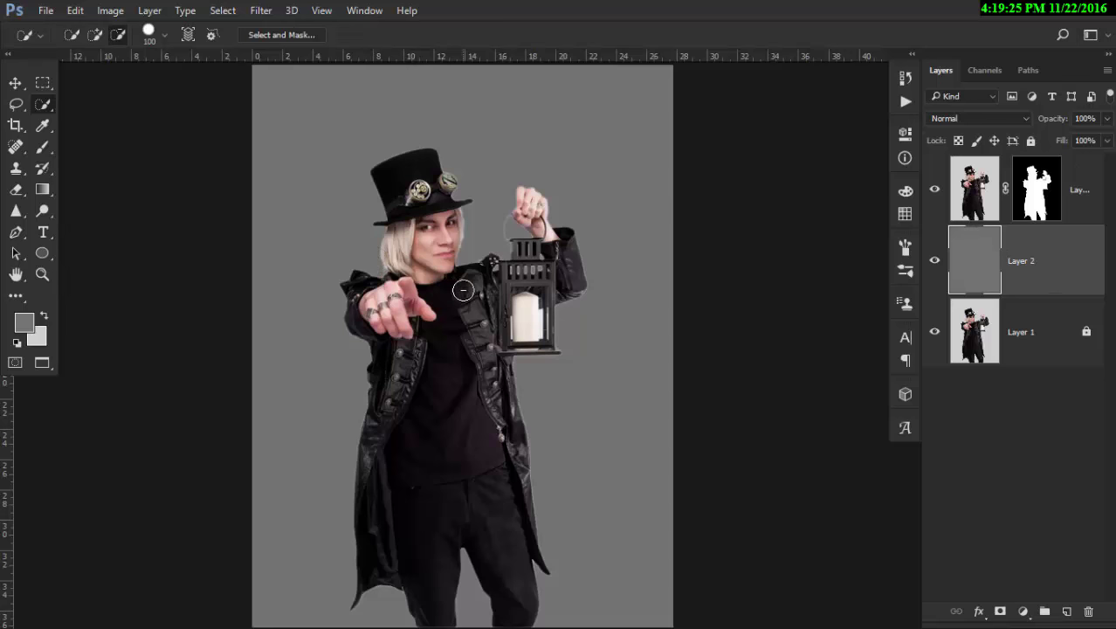
key("v")
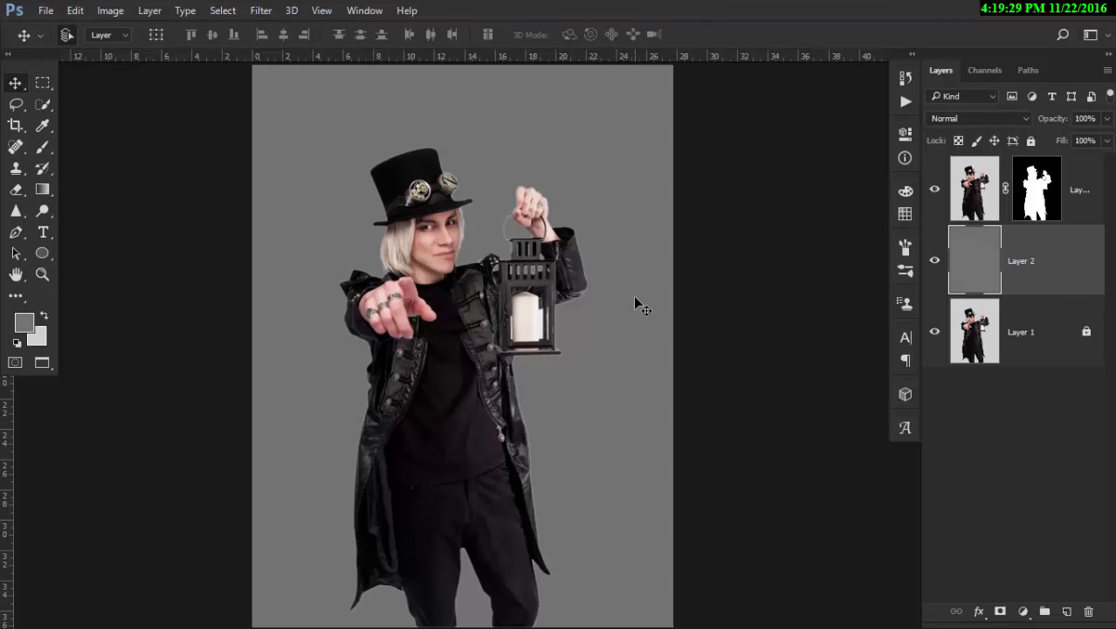
left_click(1036, 188)
Step: Reset colours, zoom in on the lantern, and try a Magic Wand selection of the candle
key("z")
left_click(540, 327)
left_click(539, 328)
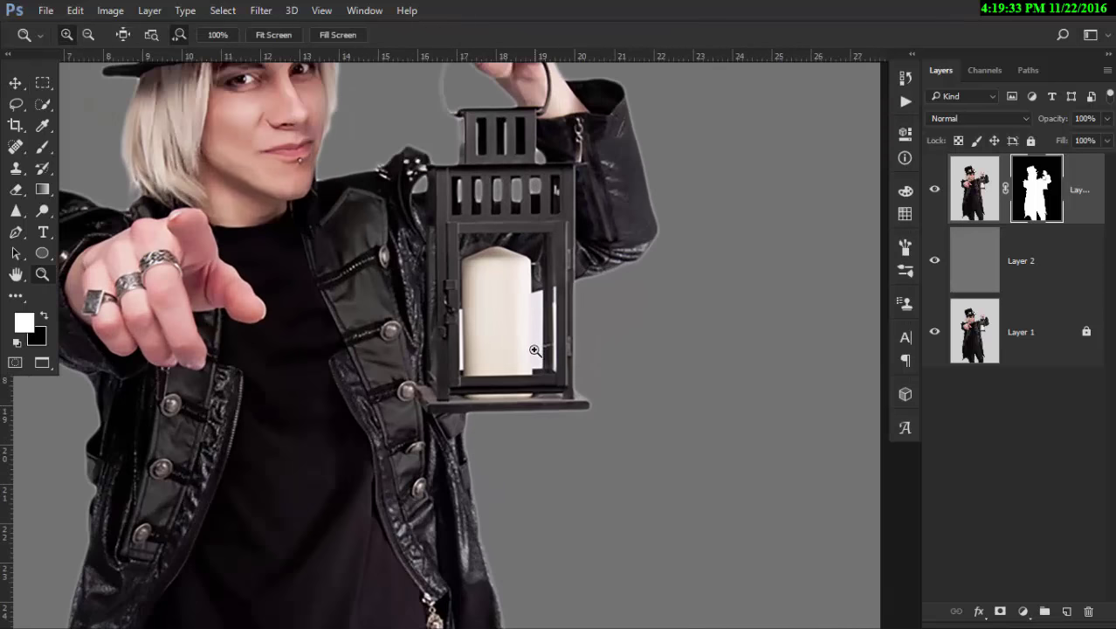
right_click(42, 106)
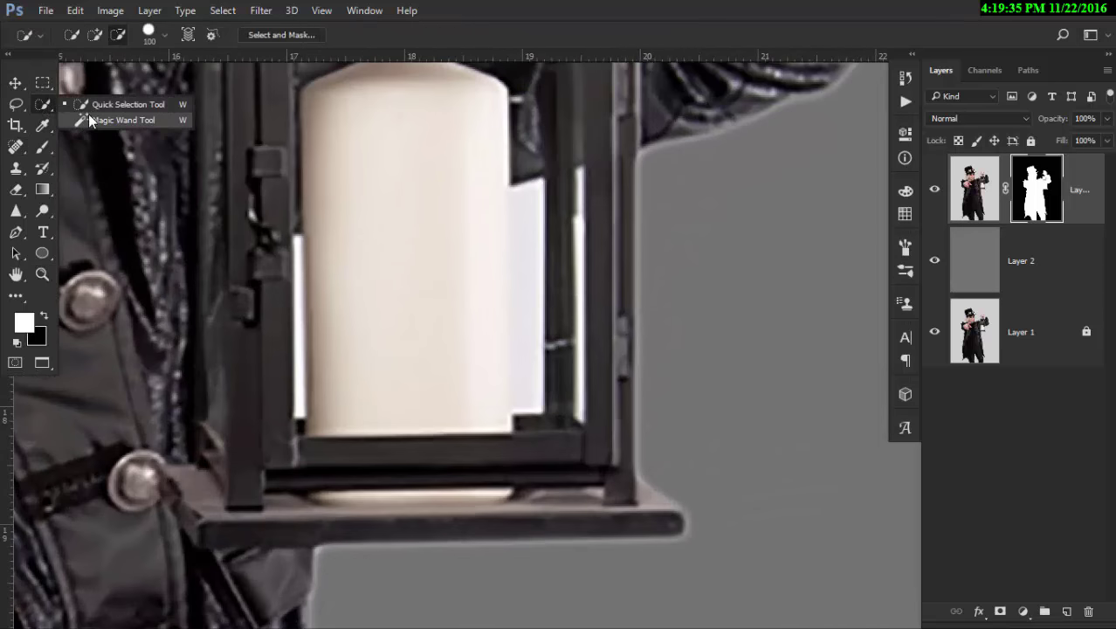
left_click(107, 117)
left_click(533, 309)
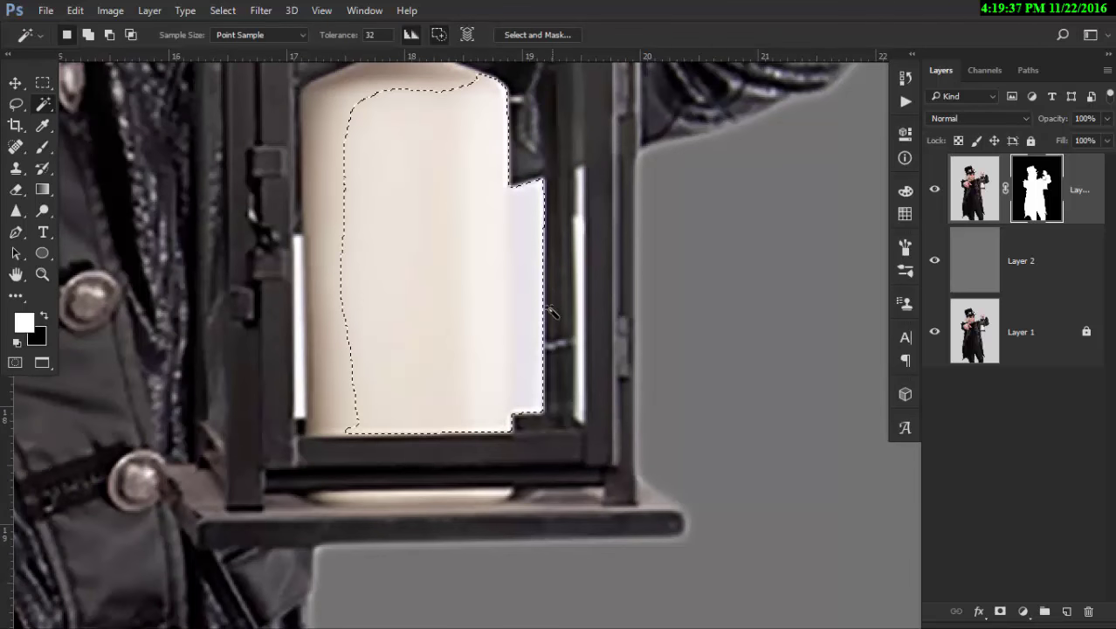
key("ctrl+d")
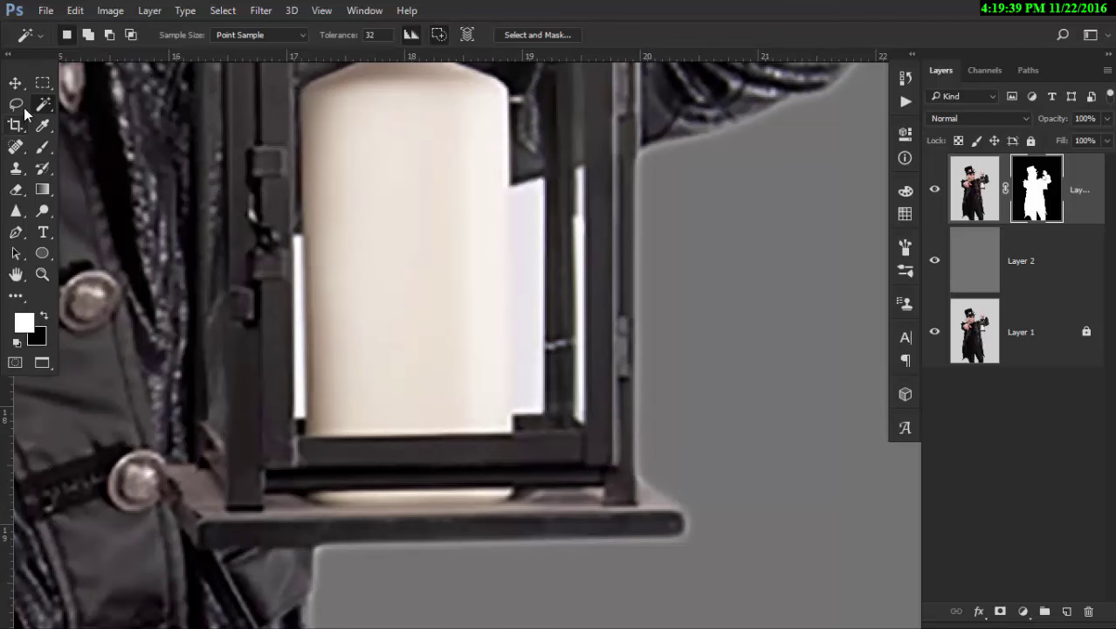
Step: Outline the white strip beside the candle with the Polygonal Lasso and paint it black on the mask
left_click(16, 104)
right_click(15, 106)
left_click(79, 121)
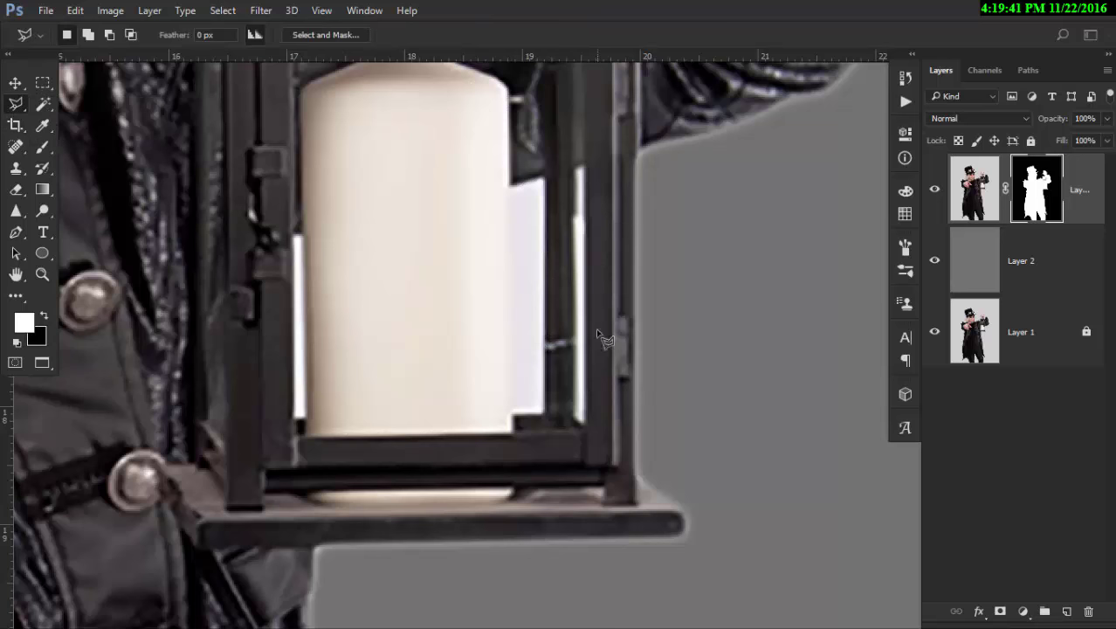
left_click(512, 425)
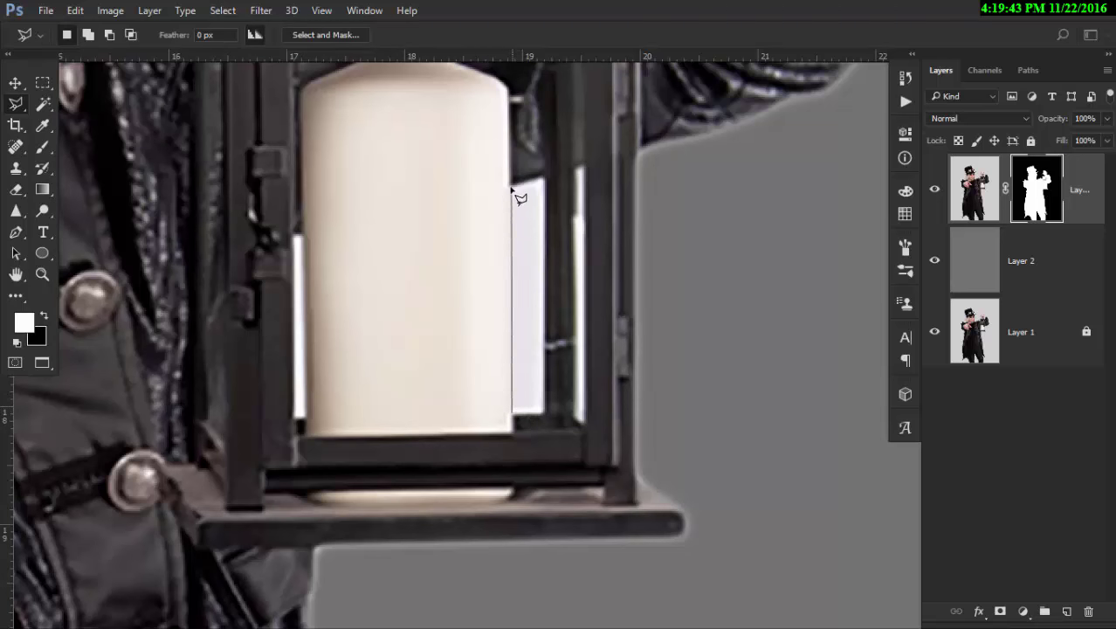
left_click(513, 187)
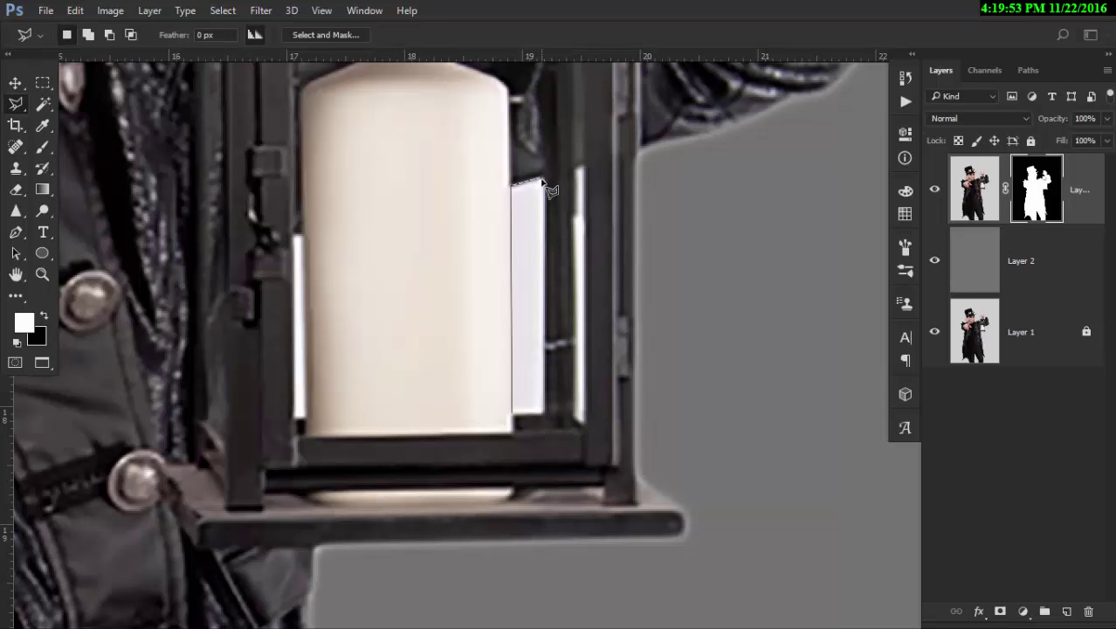
left_click(543, 181)
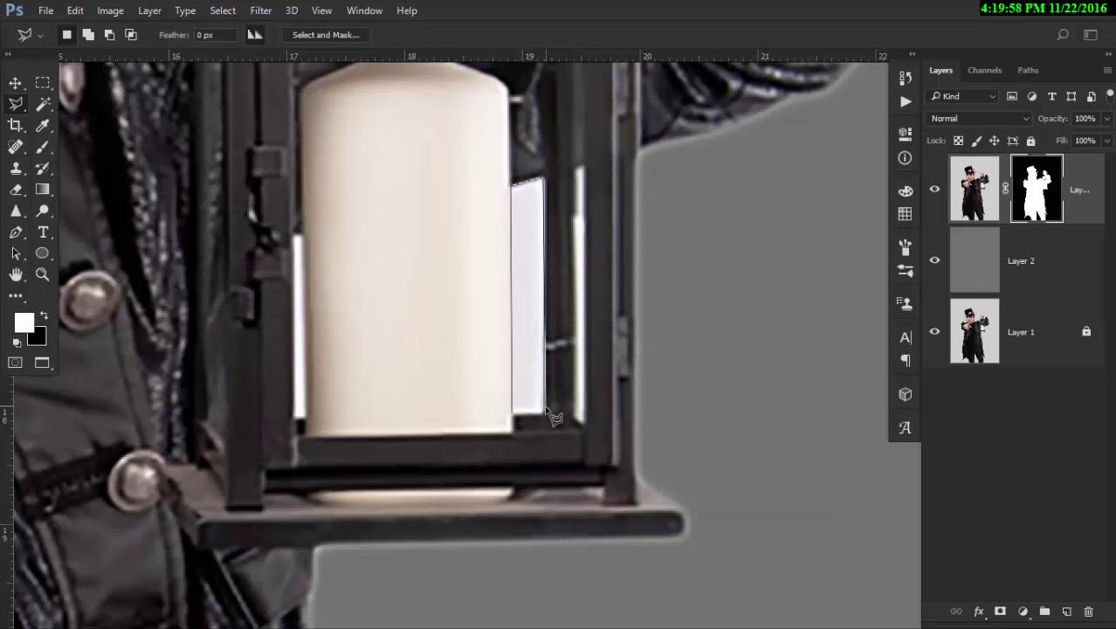
left_click(543, 410)
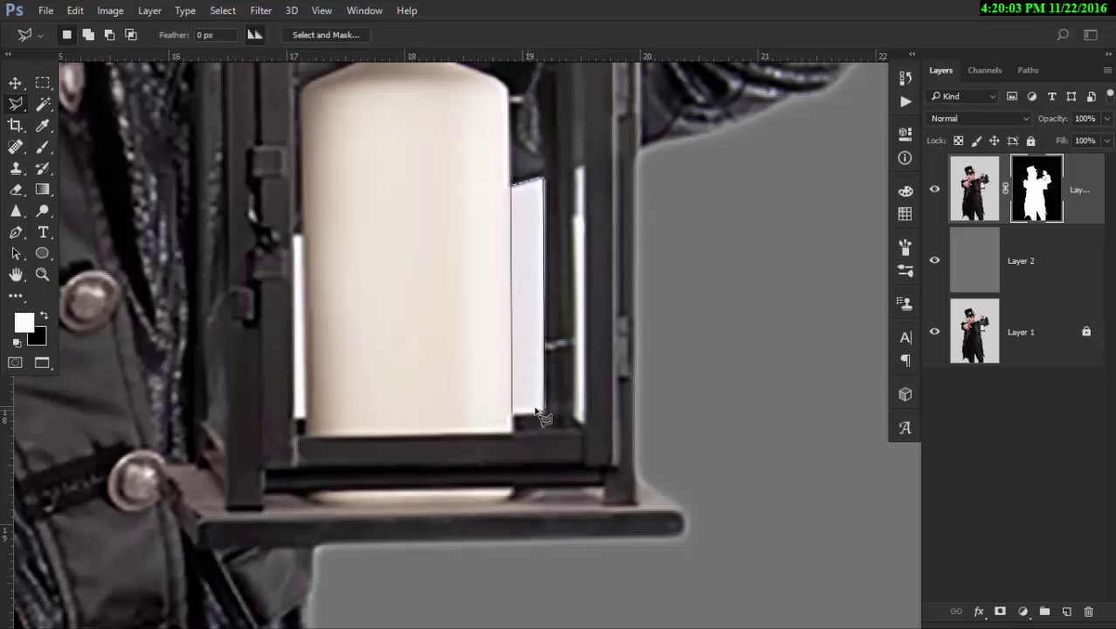
double_click(516, 417)
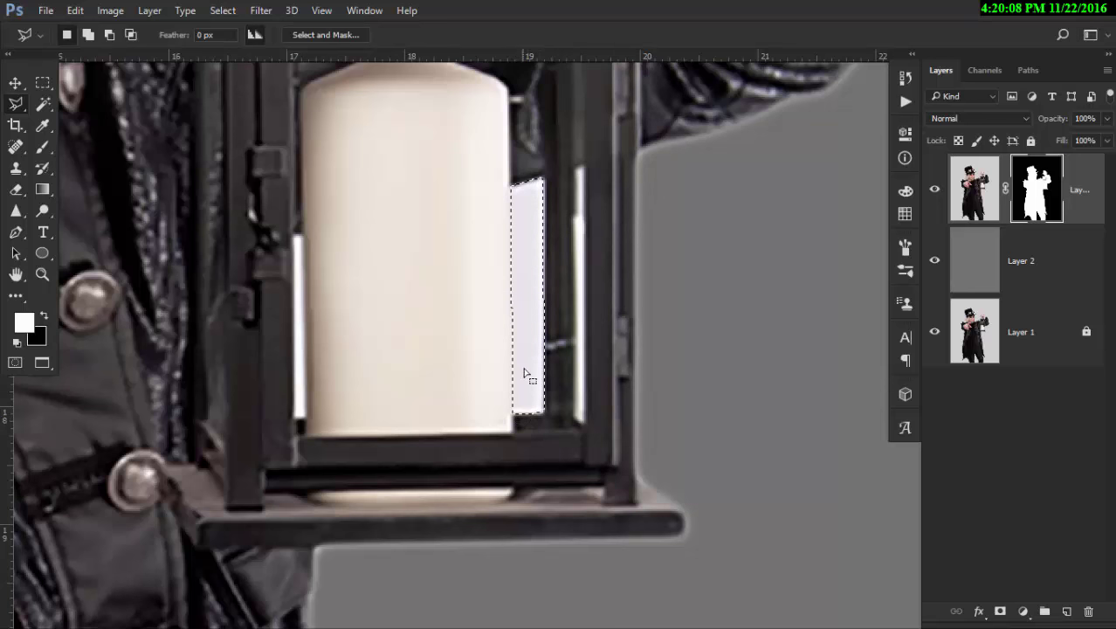
key("b")
key("x")
mouse_move(518, 437)
left_mouse_down()
mouse_move(523, 200)
mouse_move(552, 384)
left_mouse_up()
Step: Magic Wand the white strips left of the candle and on the lantern's right, then mask them out
left_click(43, 103)
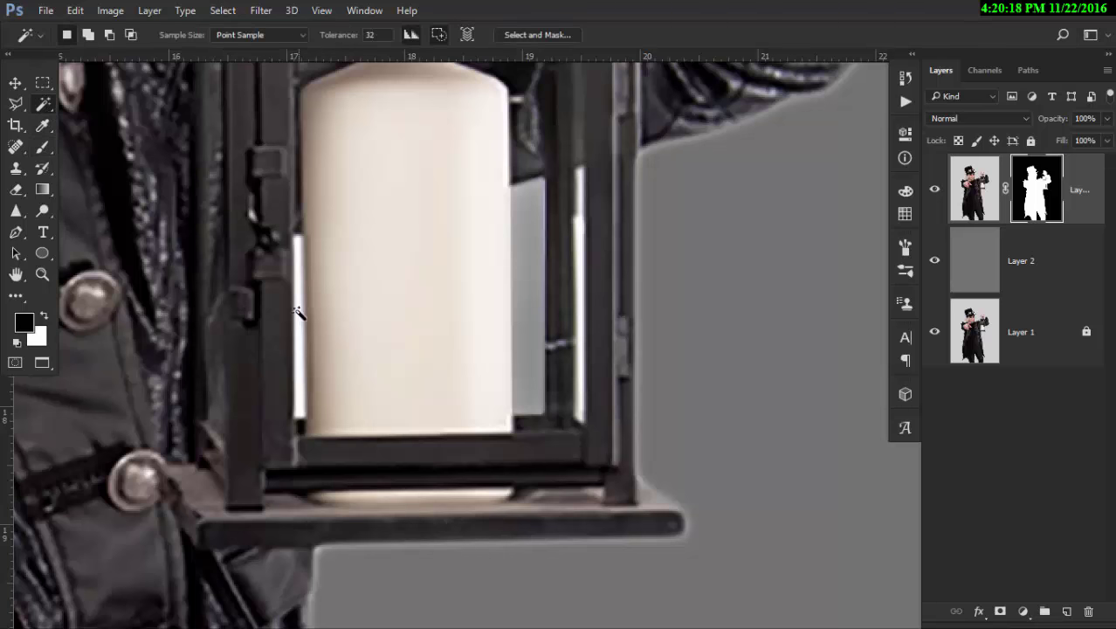
left_click(299, 315)
left_click(44, 148)
left_click_drag(294, 394, 281, 316)
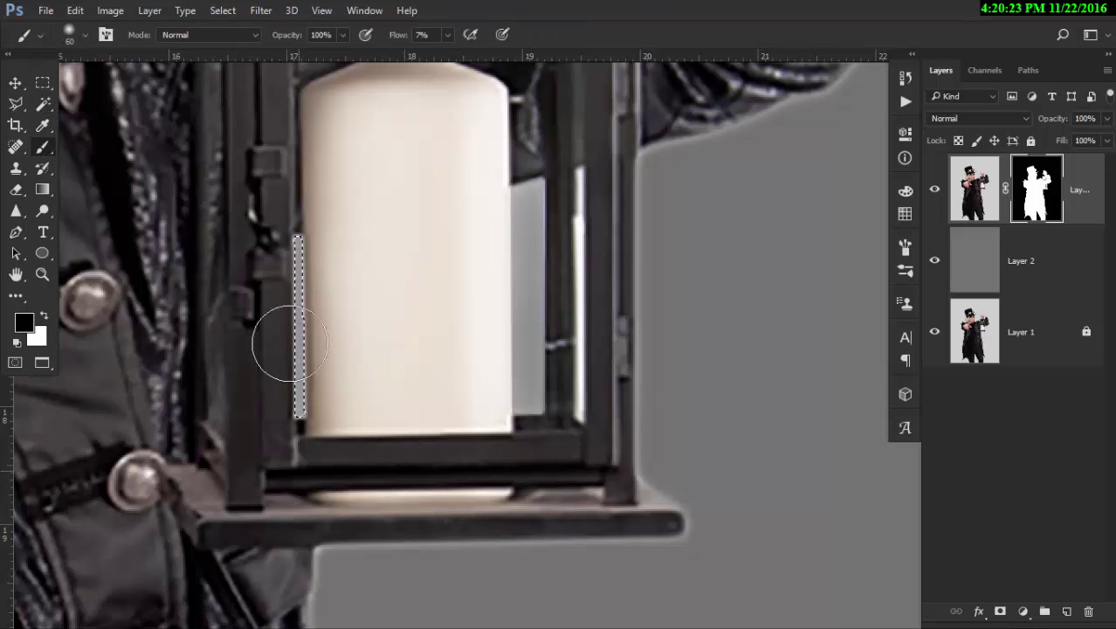
left_click(43, 103)
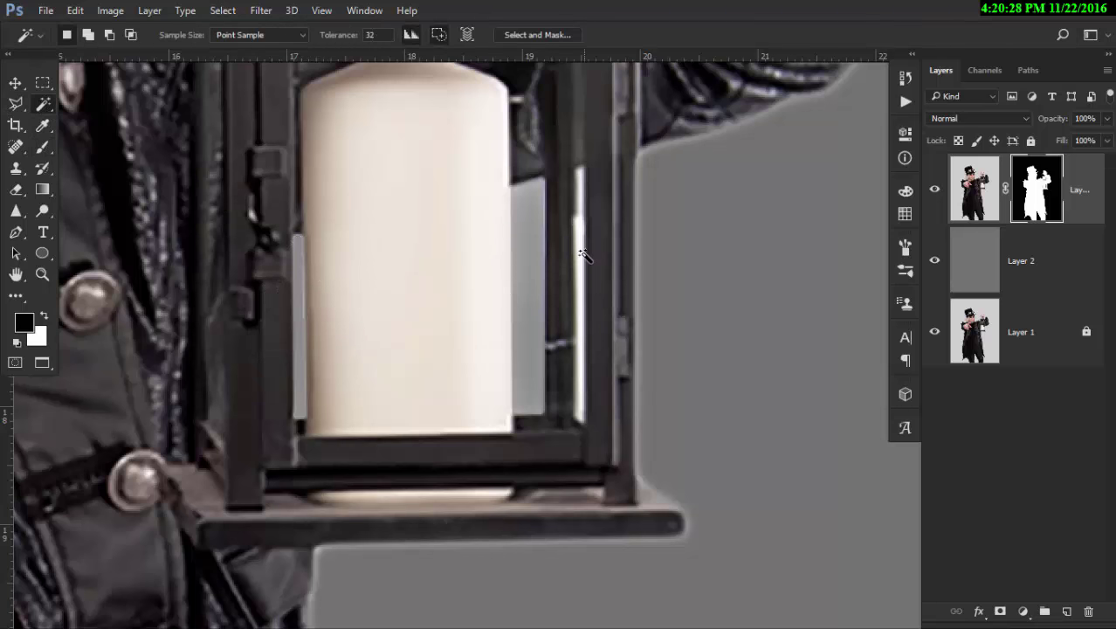
left_click(578, 253)
left_click(44, 149)
left_click_drag(578, 170, 578, 281)
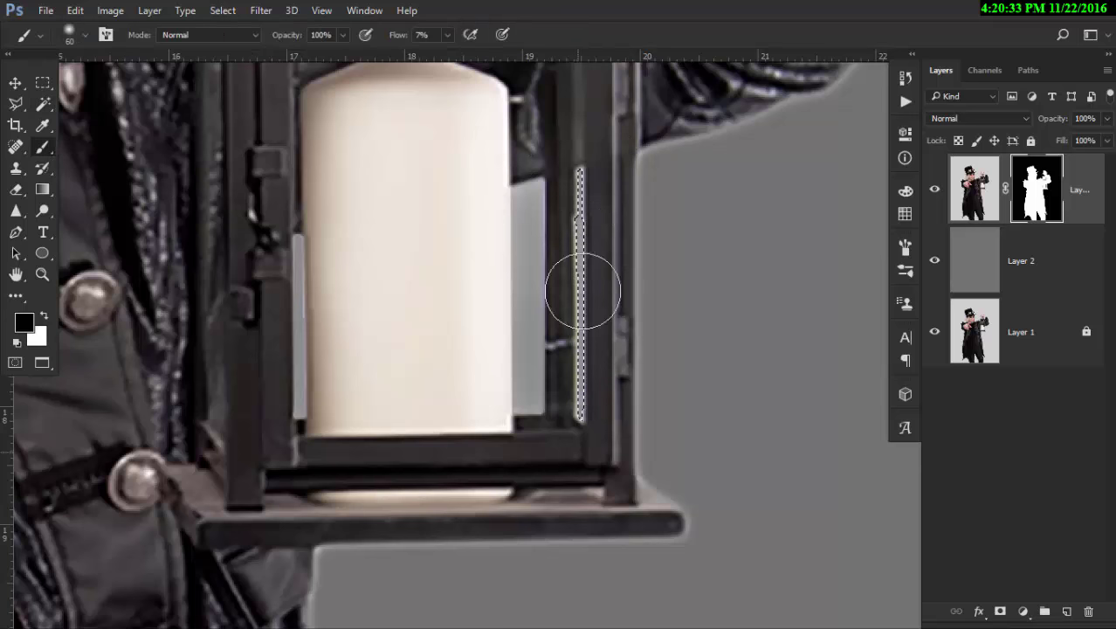
key("z")
left_click(656, 354, "alt")
Step: Zoom in on the face and hat and refine the mask edges with a smaller brush
left_click(665, 356, "alt")
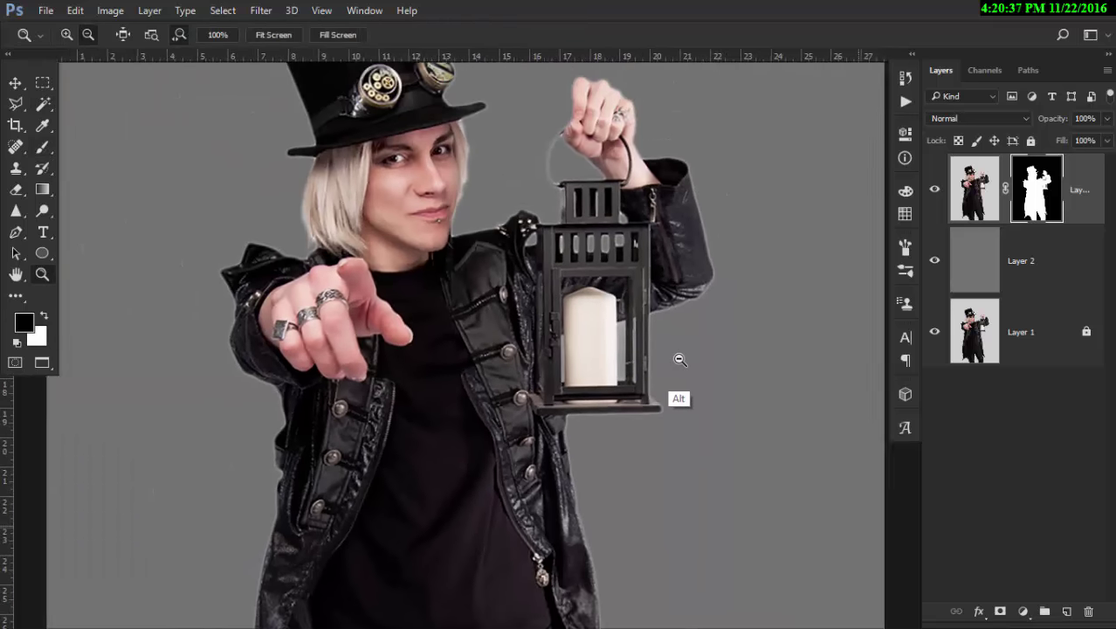
left_click(688, 372, "alt")
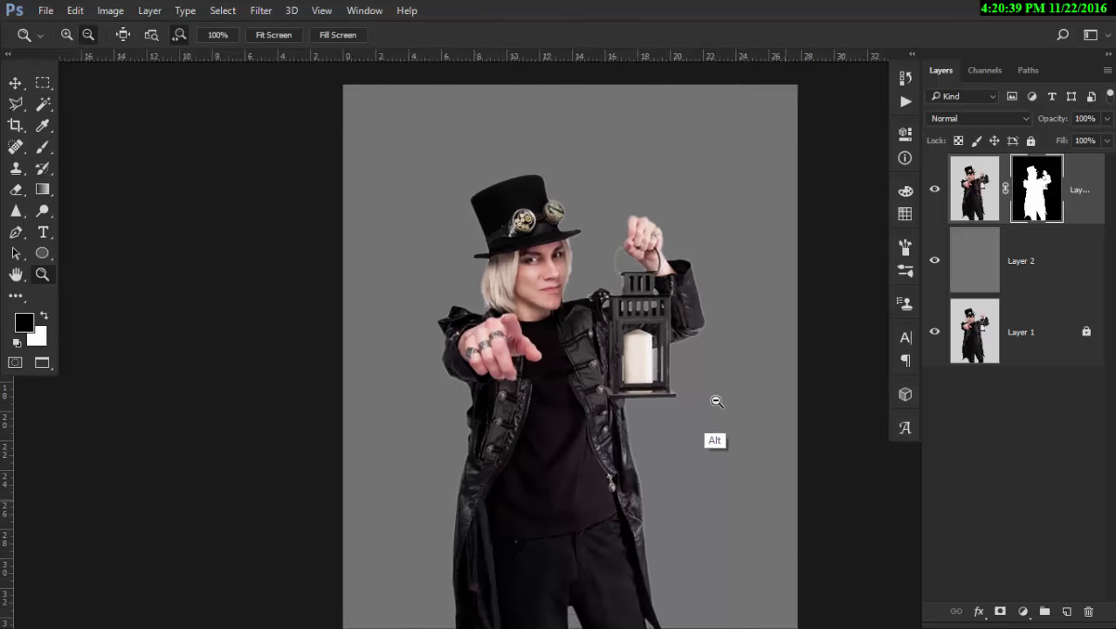
left_click(713, 397, "alt")
left_click_drag(620, 286, 640, 272)
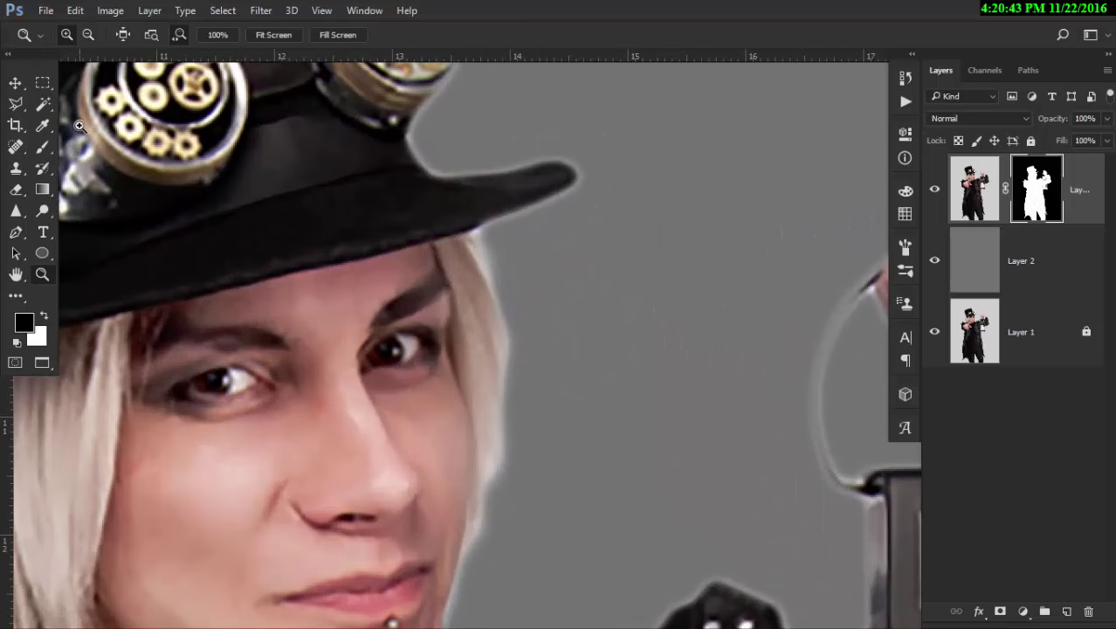
left_click(52, 148)
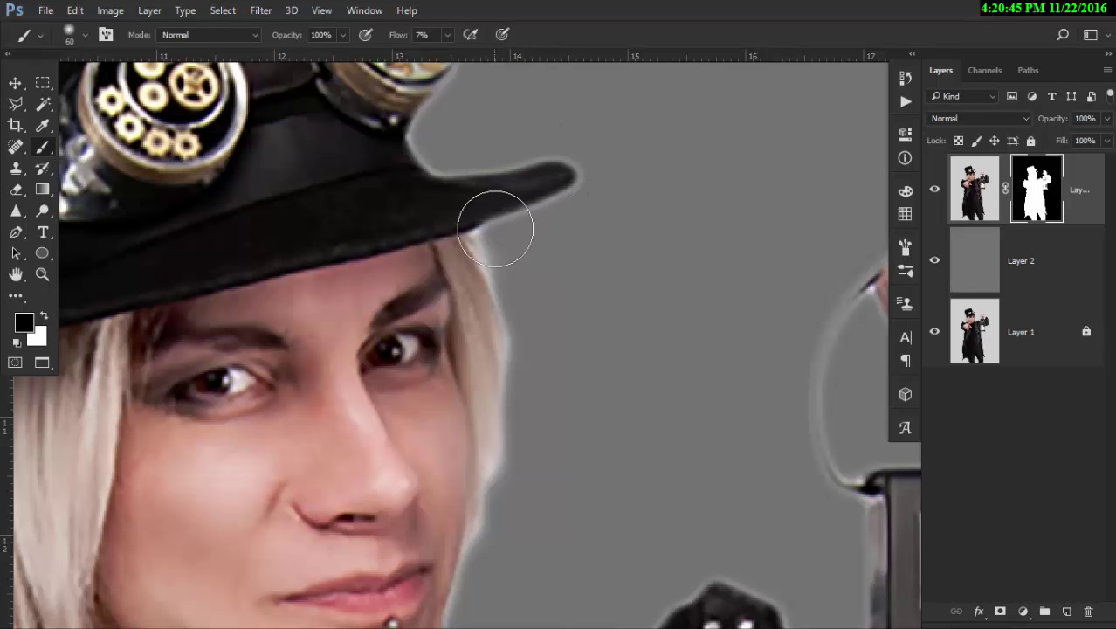
key("[")
key("[")
key("[")
key("[")
key("[")
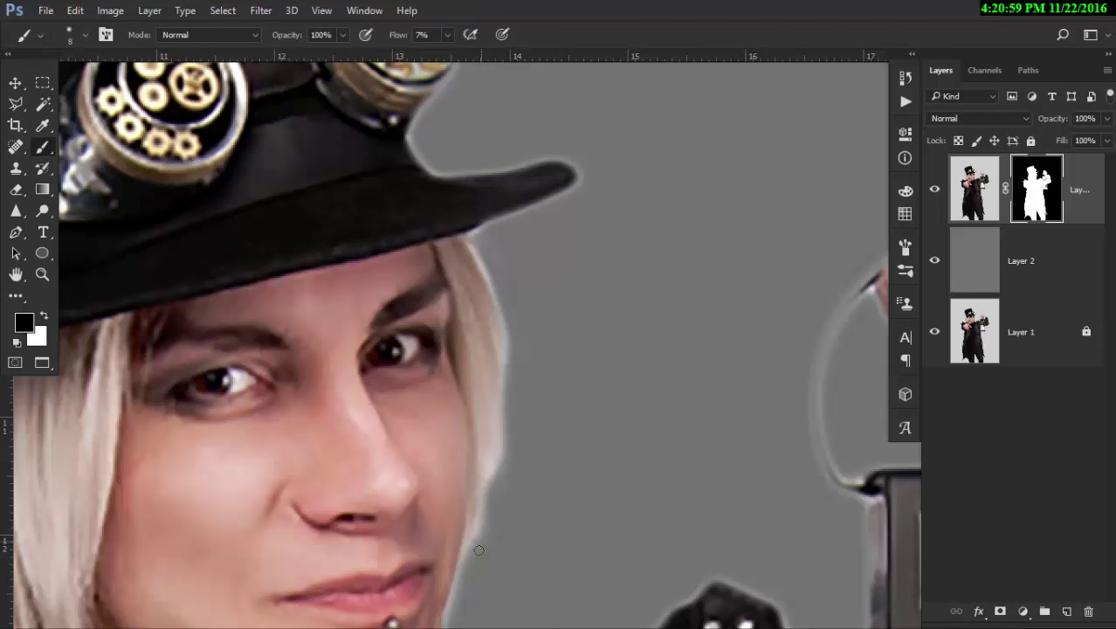
left_click_drag(494, 434, 503, 375)
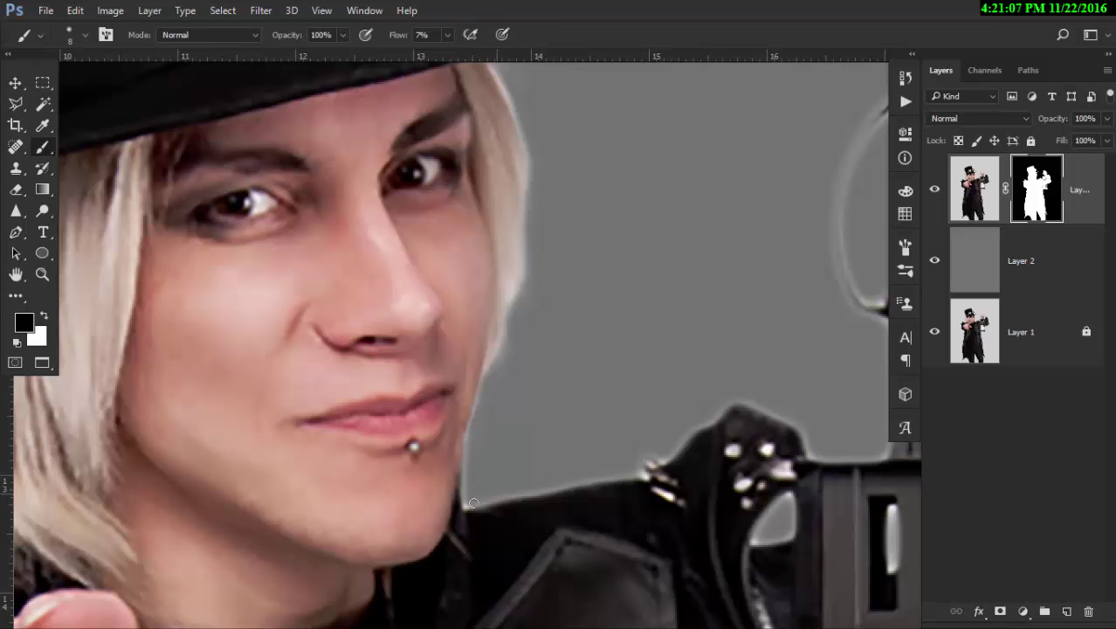
Step: Zoom out to the whole figure and drag the rain texture layer below the man's layer
scroll(579, 457, "down", 10)
scroll(579, 457, "right", 5)
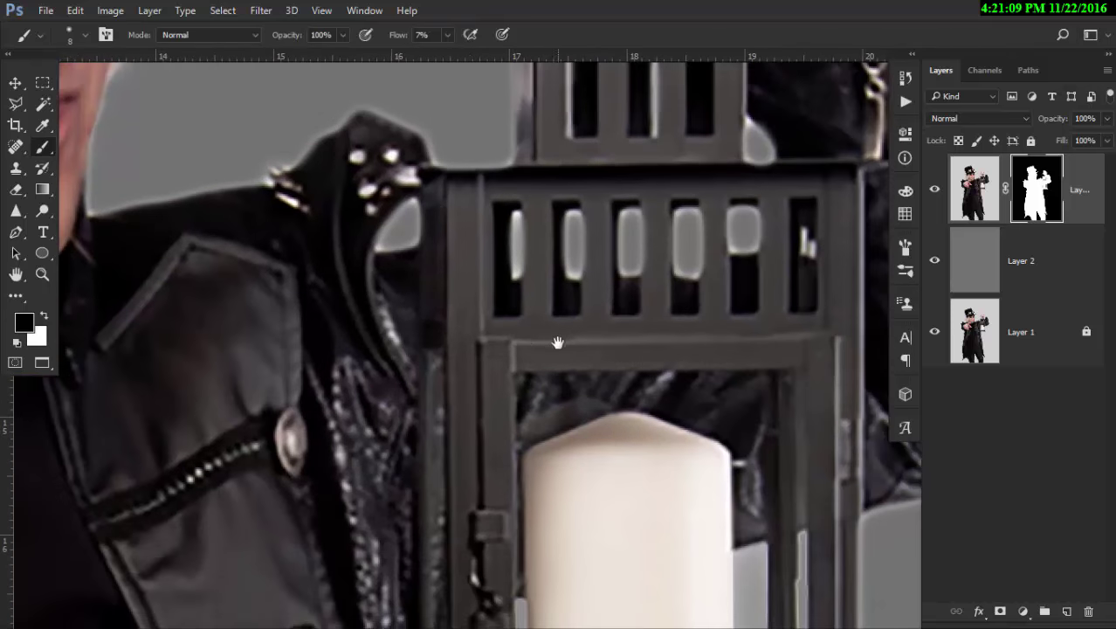
left_click(543, 348, "alt")
key("z")
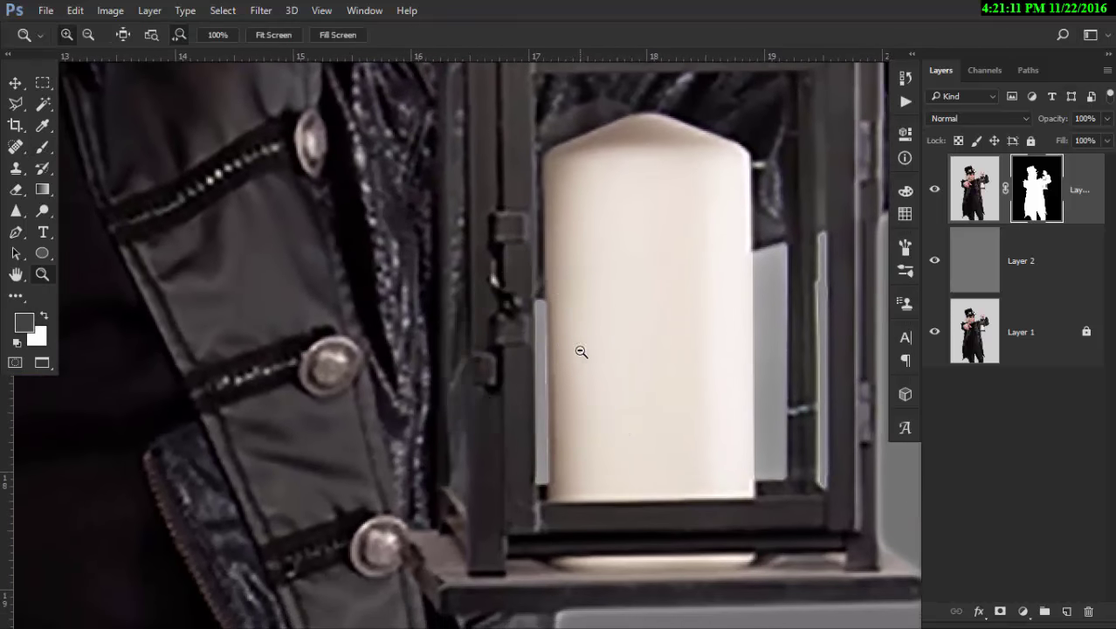
left_click(577, 349, "alt")
left_click(493, 364, "alt")
left_click(441, 367, "alt")
left_click(524, 388, "alt")
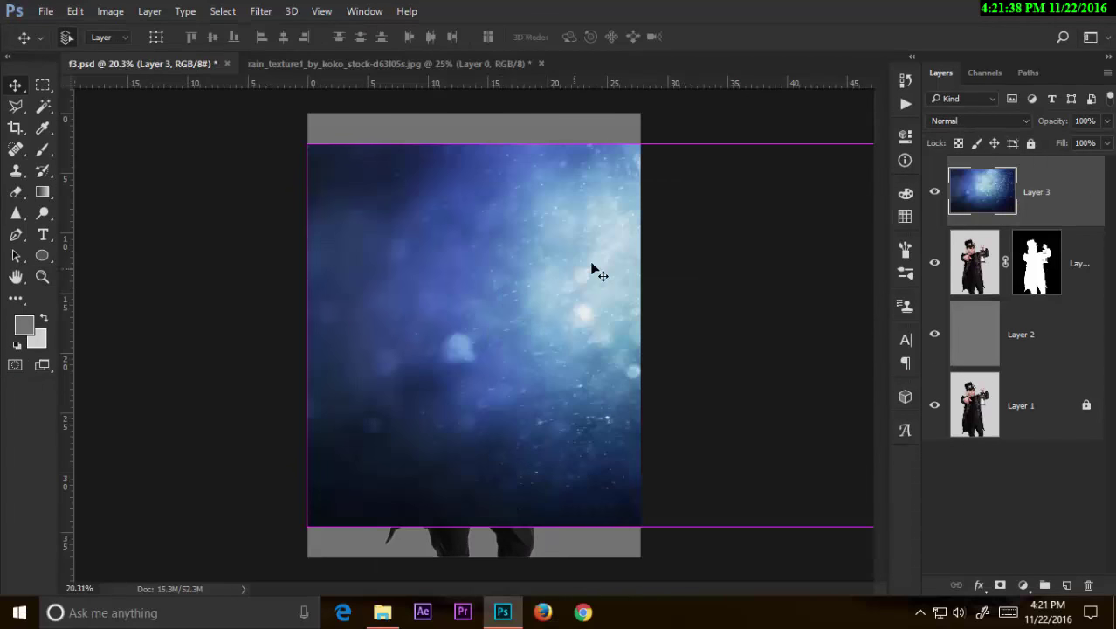
left_click_drag(1034, 192, 1051, 344)
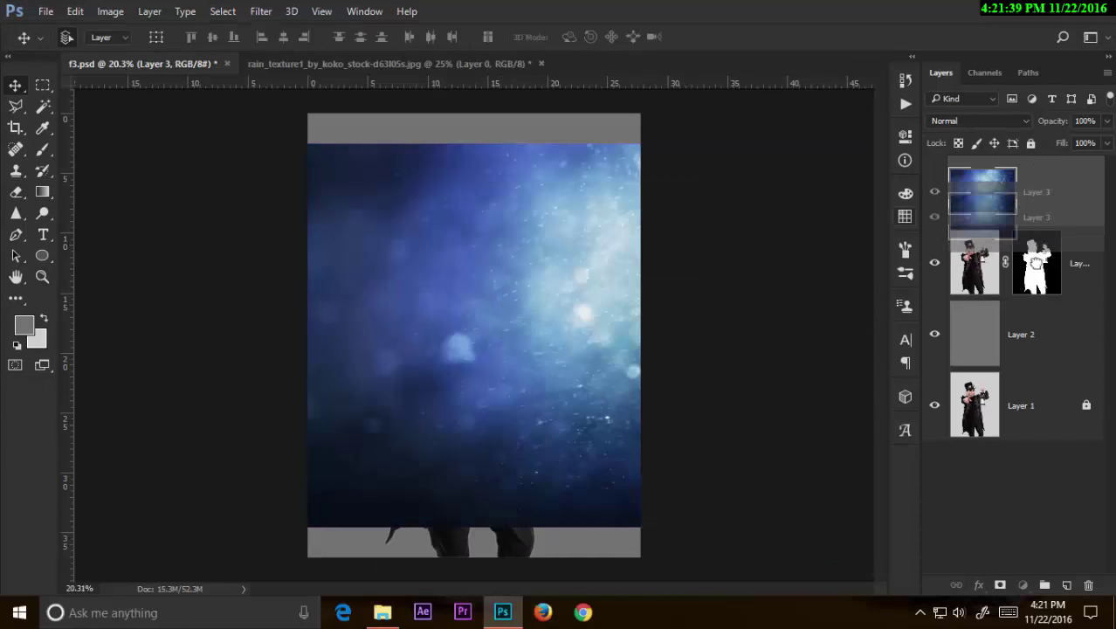
Step: Flip the rain texture horizontally, enlarge it about 114%, and position it to fill the canvas
left_click(1030, 358)
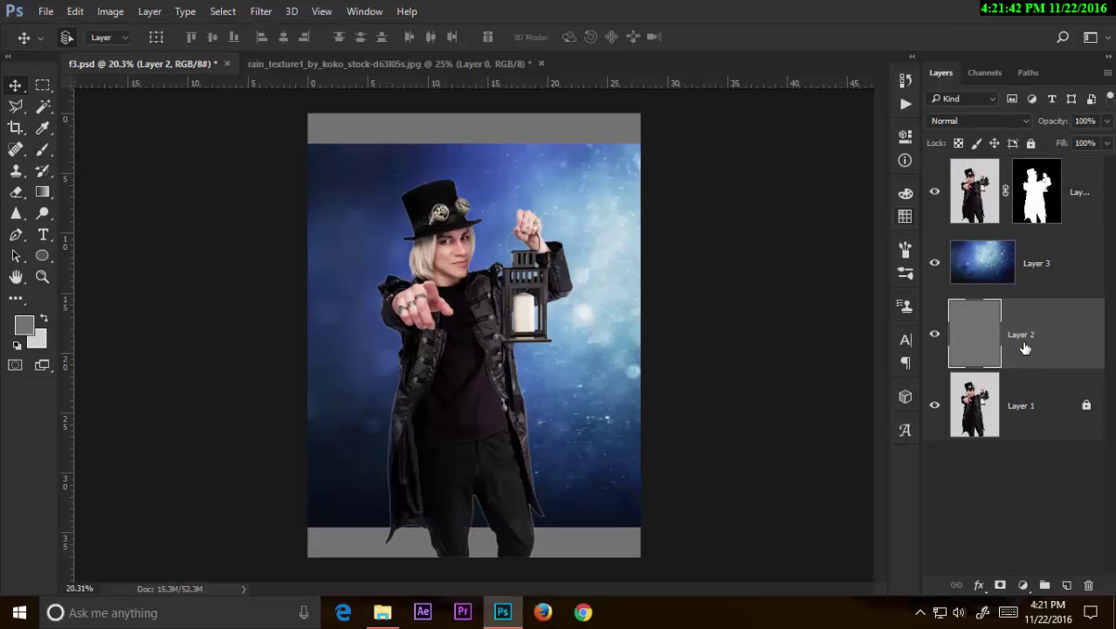
left_click_drag(525, 303, 620, 293)
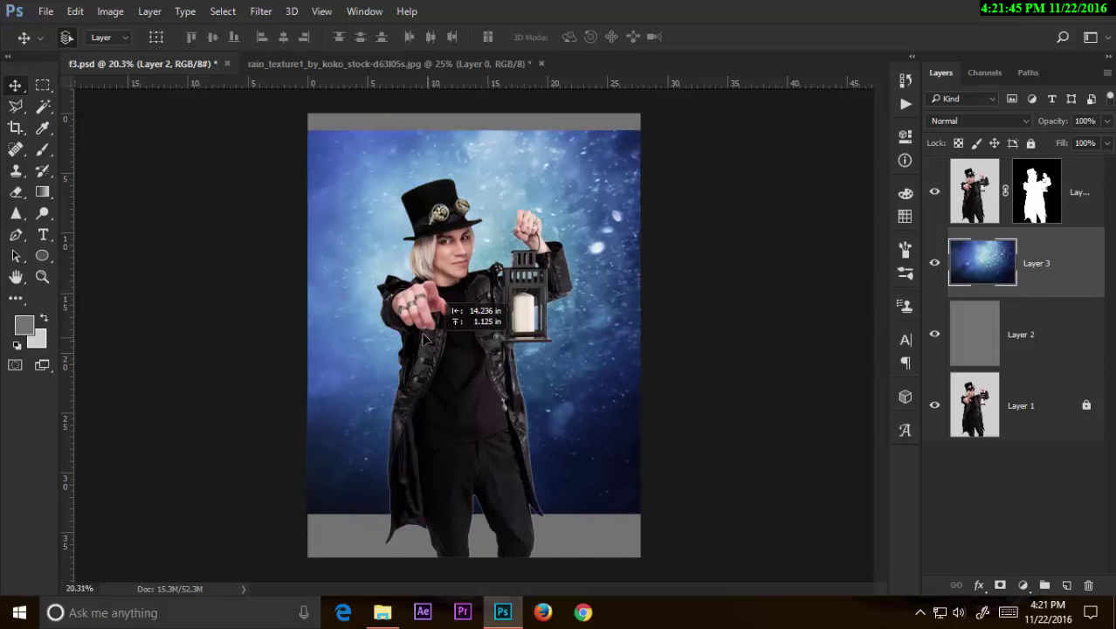
key("ctrl+t")
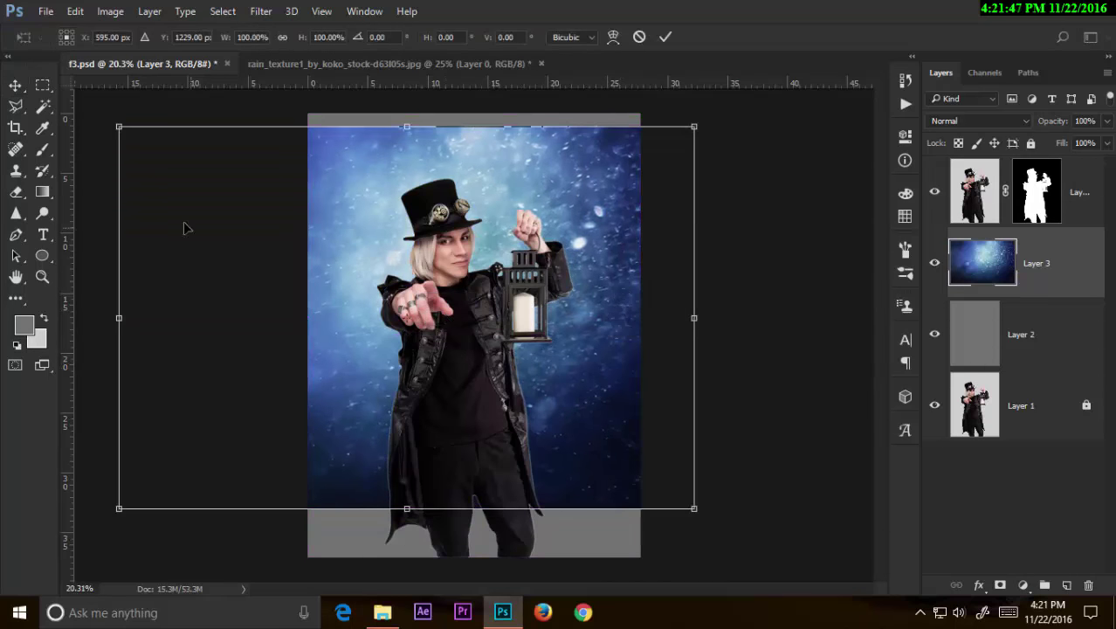
right_click(583, 399)
left_click(616, 354)
mouse_move(413, 410)
left_mouse_down()
mouse_move(452, 407)
mouse_move(583, 454)
left_mouse_up()
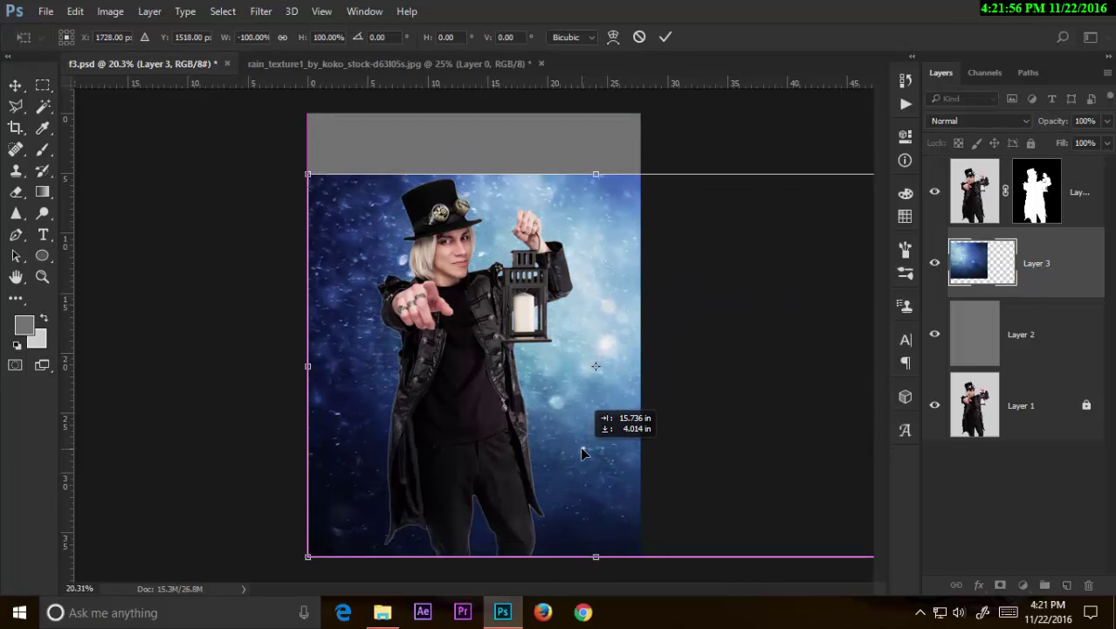
mouse_move(308, 175)
left_mouse_down()
mouse_move(234, 101)
mouse_move(216, 113)
left_mouse_up()
left_click_drag(600, 400, 705, 382)
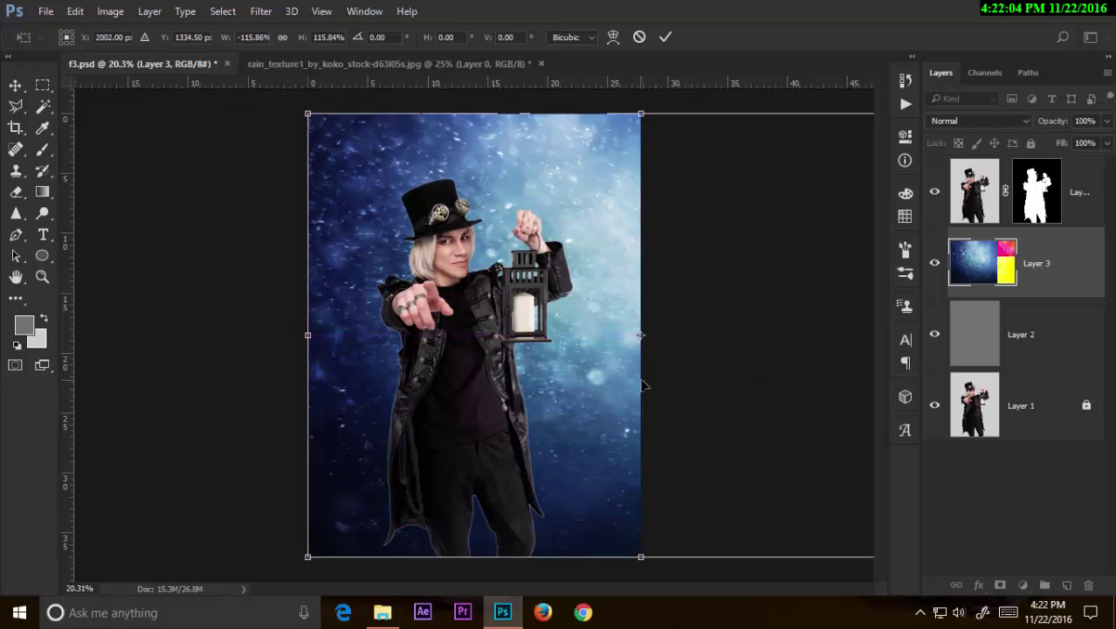
key("Return")
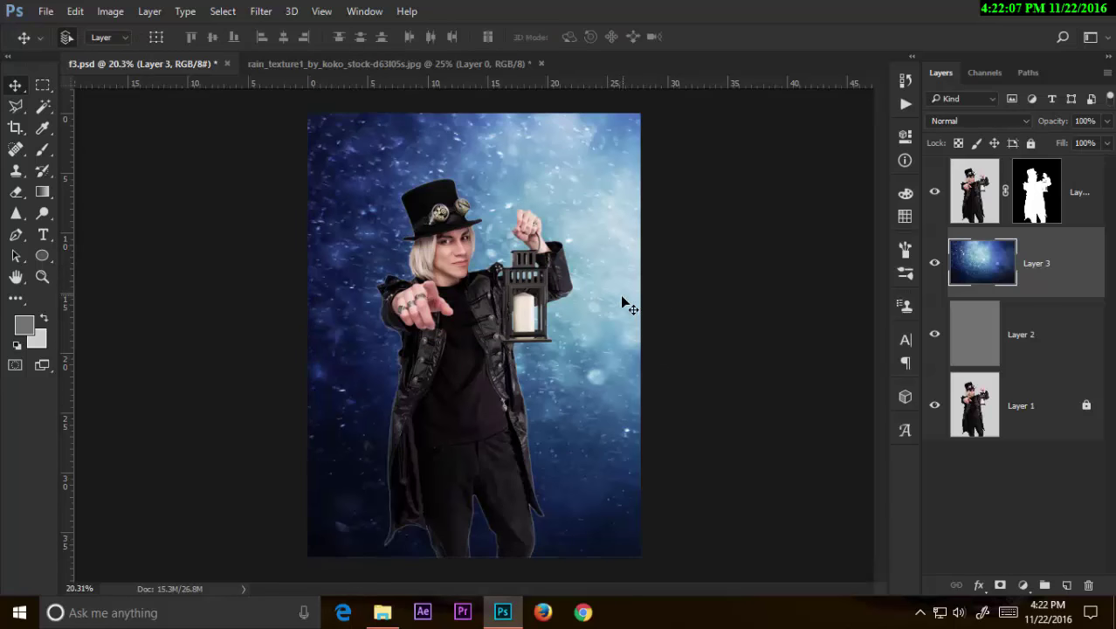
left_click(968, 203)
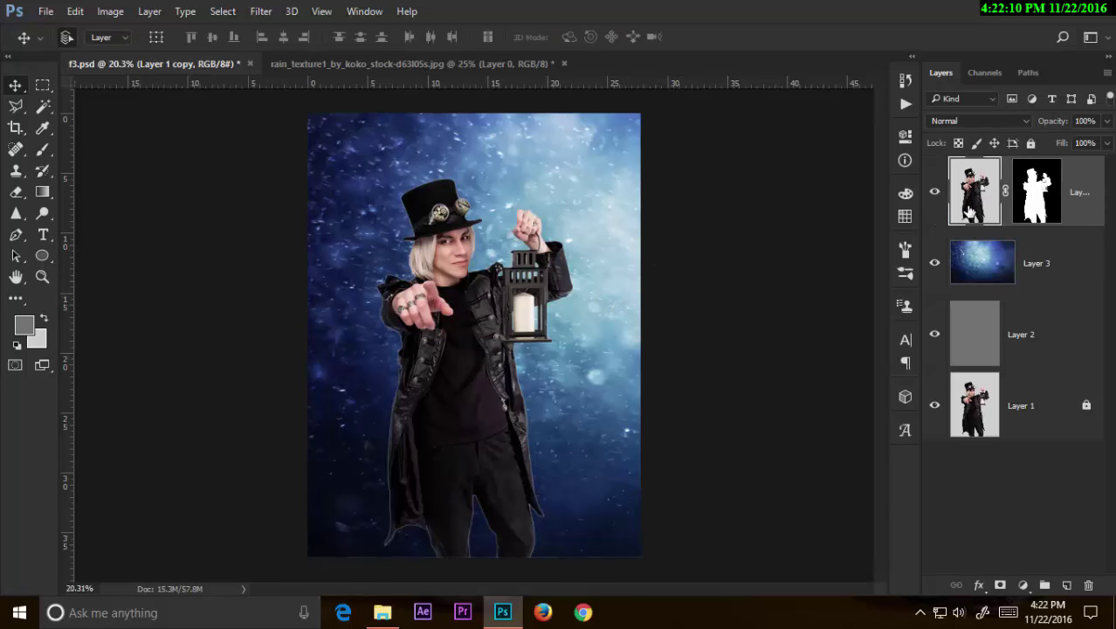
Step: Convert Layer 1 copy for Smart Filters, check its .psb contents, and return to f3.psd
left_click(260, 12)
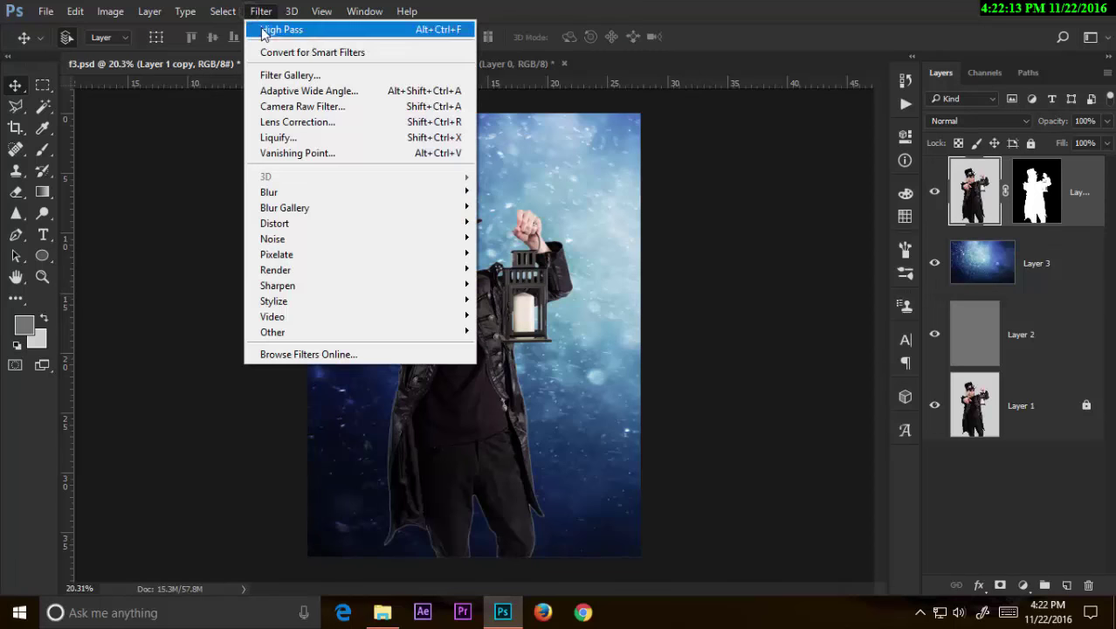
left_click(279, 50)
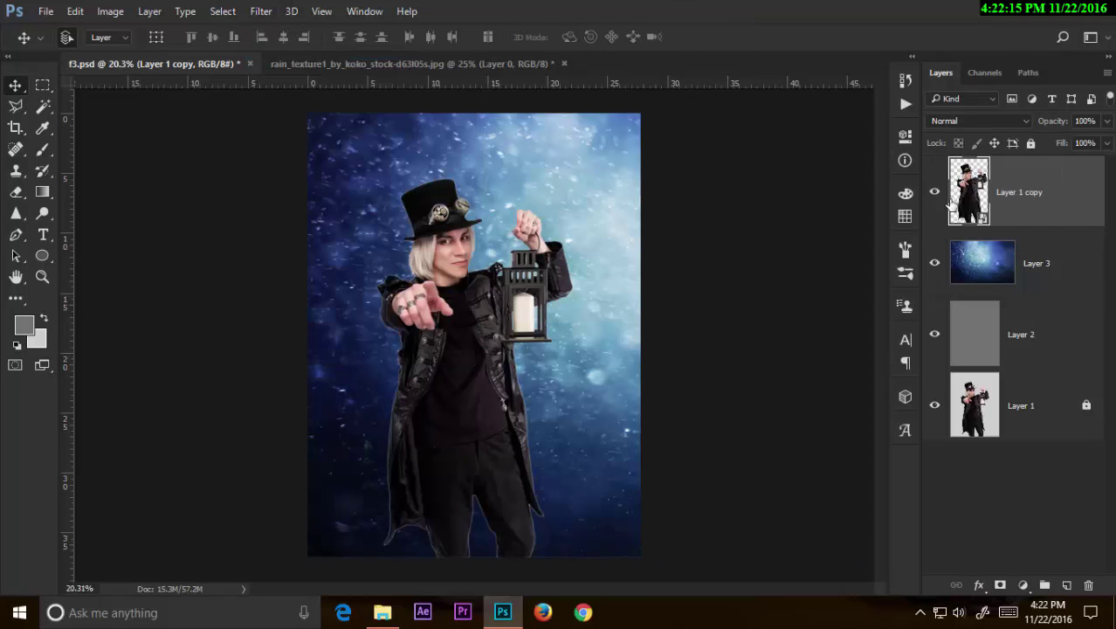
double_click(983, 220)
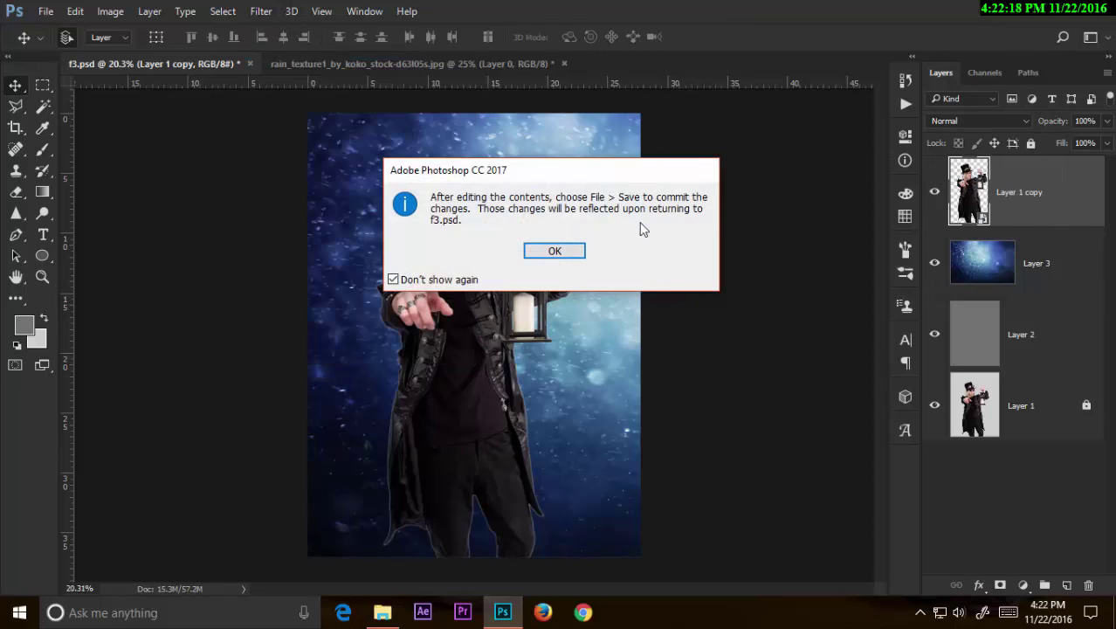
left_click(567, 250)
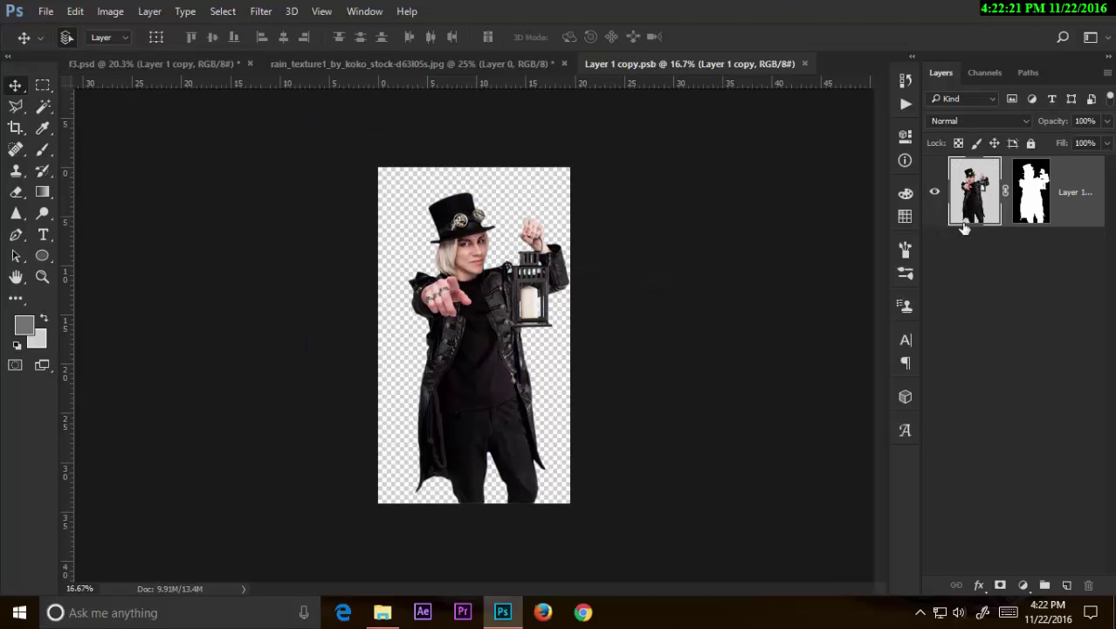
left_click(234, 64)
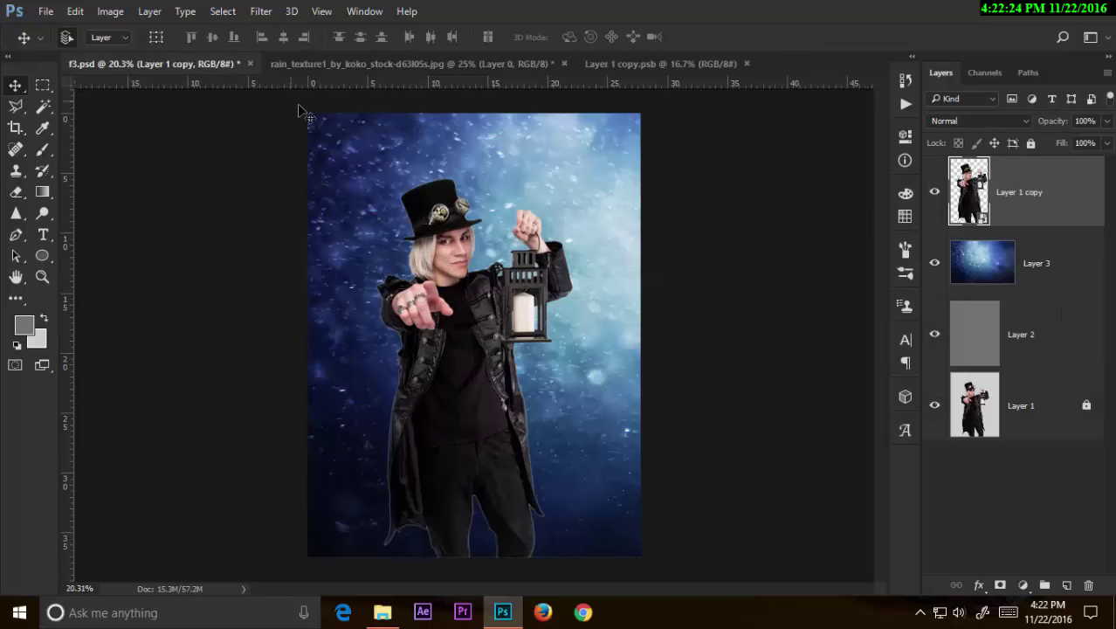
left_click(261, 11)
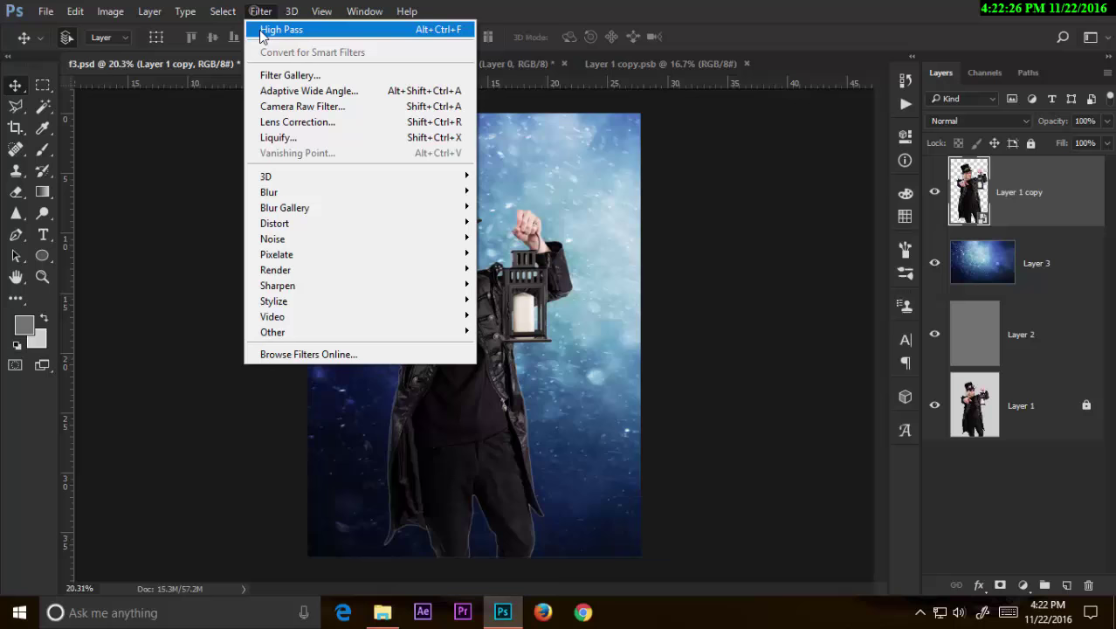
Step: Apply Camera Raw to the man: exposure +0.20, highlights -53, shadows +33, blacks -33, clarity +7
left_click(295, 109)
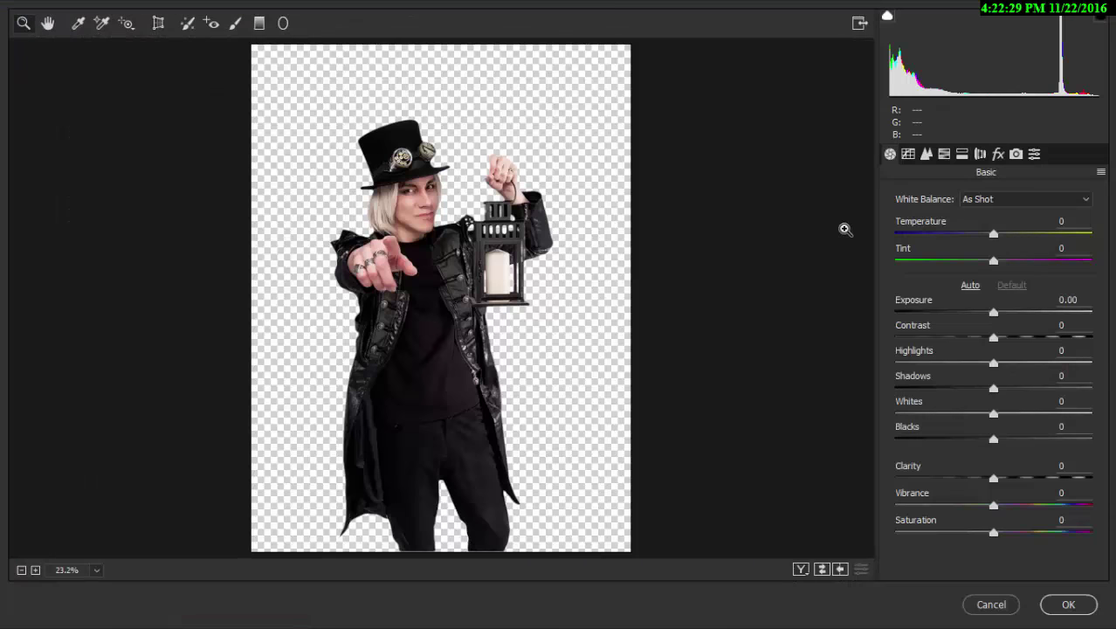
left_click(337, 200)
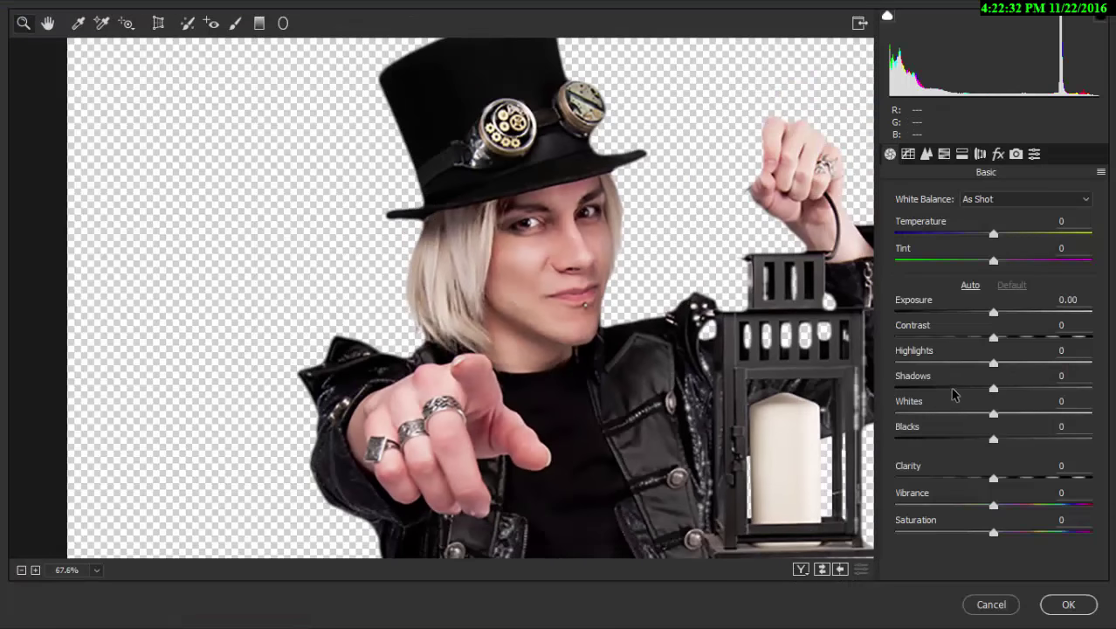
left_click(917, 362)
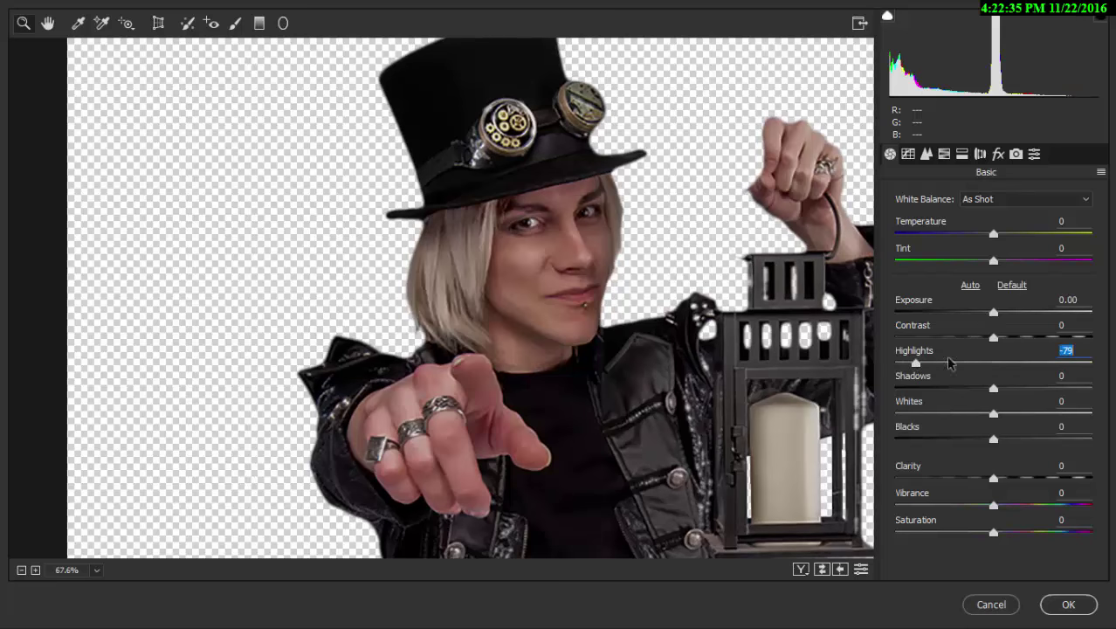
left_click_drag(950, 363, 941, 363)
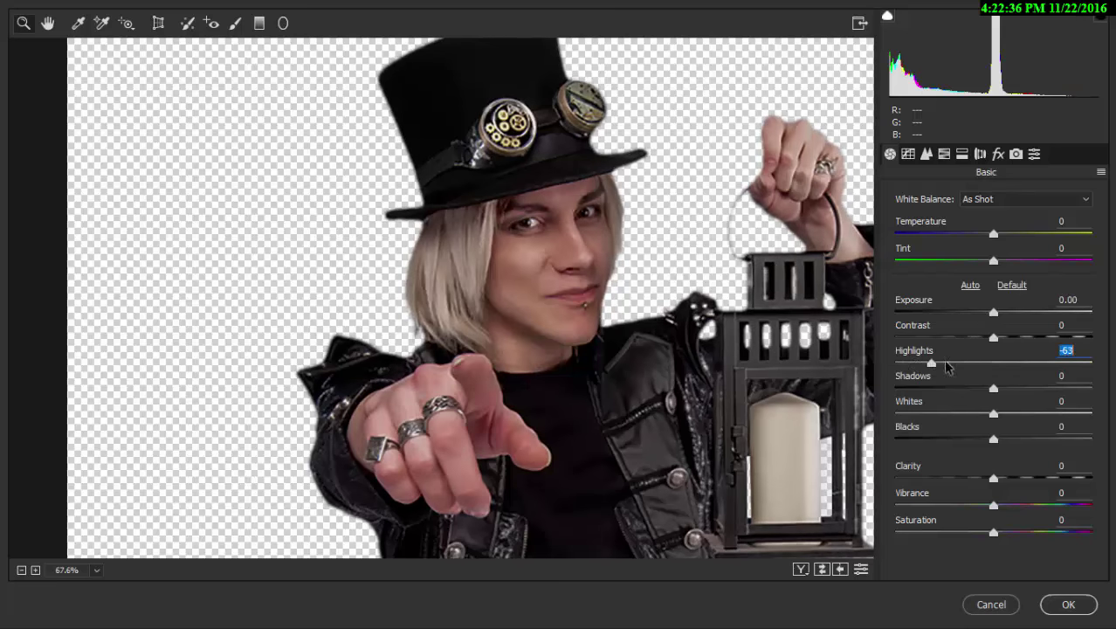
left_click(998, 314)
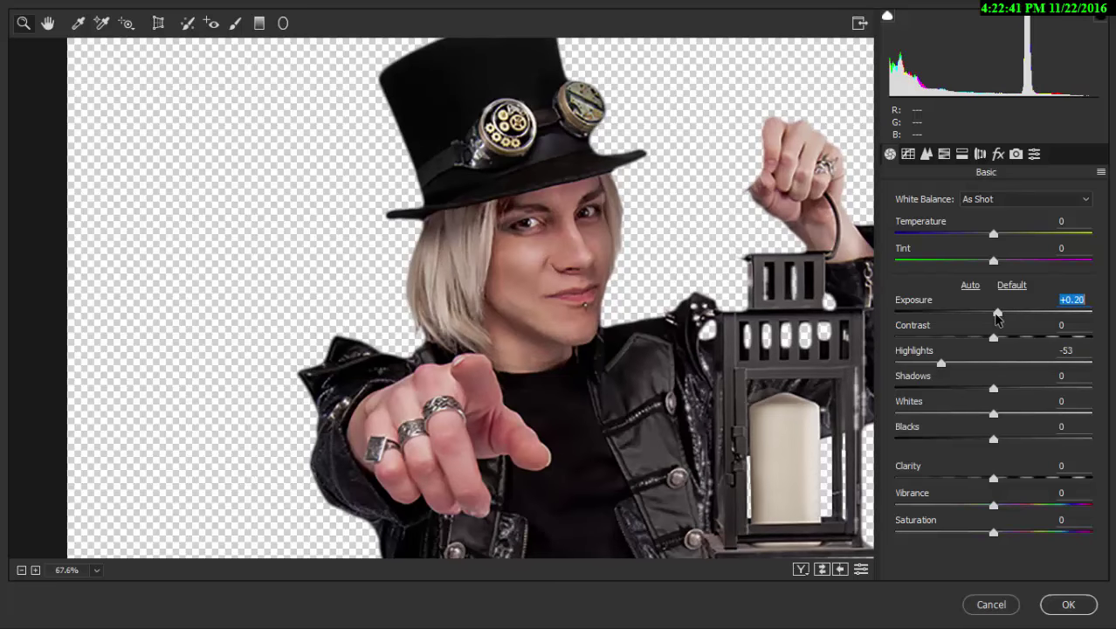
left_click_drag(992, 389, 1027, 389)
left_click_drag(954, 438, 961, 439)
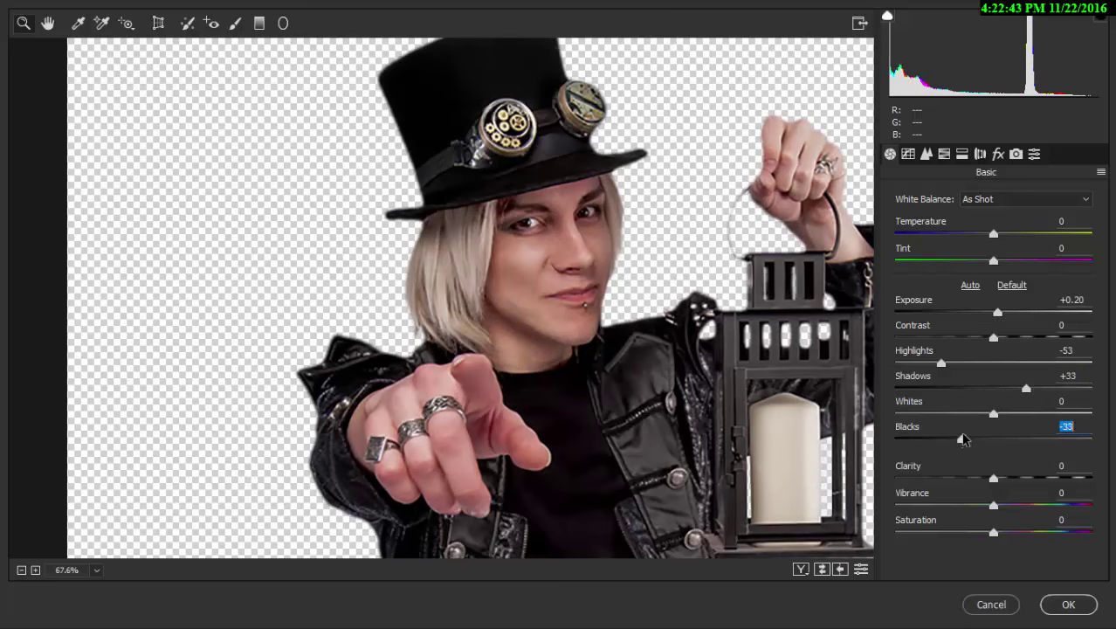
left_click_drag(994, 480, 999, 481)
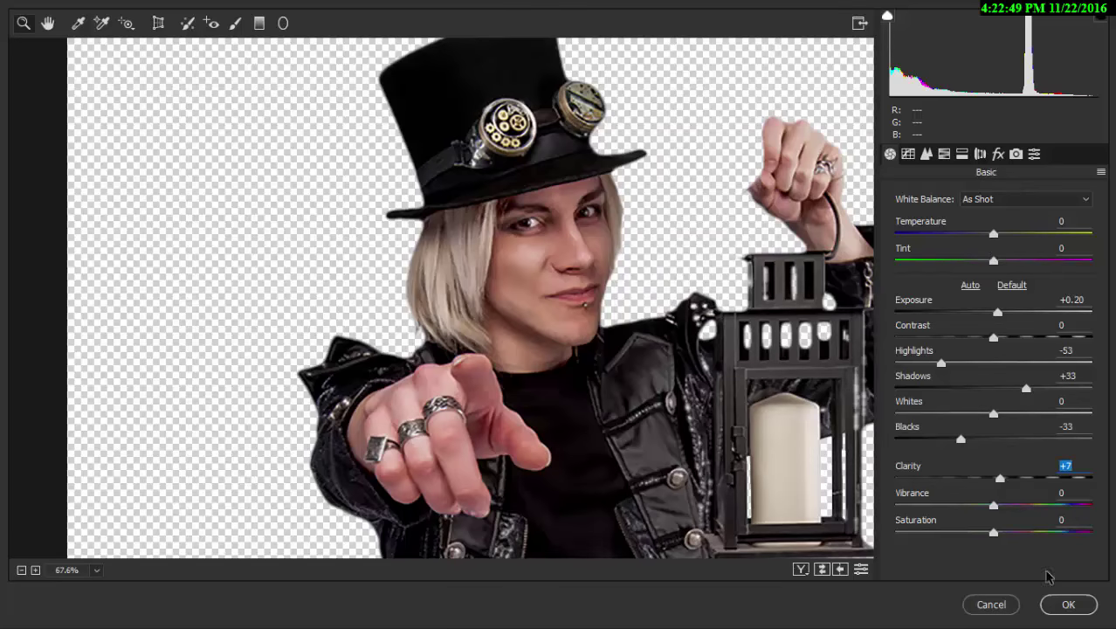
left_click(1074, 605)
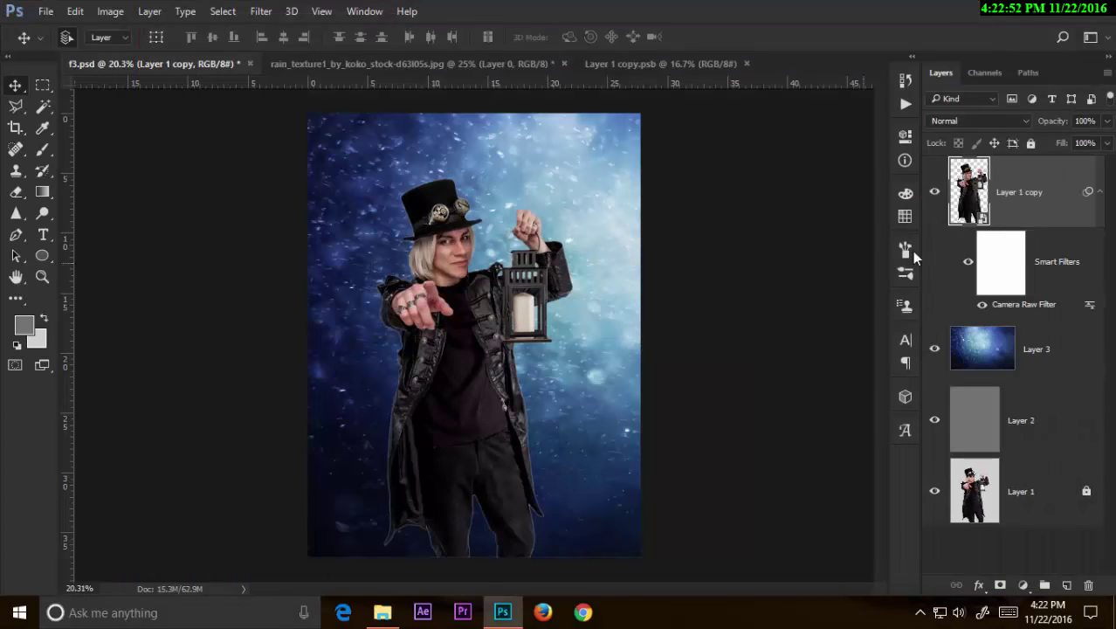
Step: Reopen the Camera Raw filter and nudge Temperature slightly cooler
left_click(261, 12)
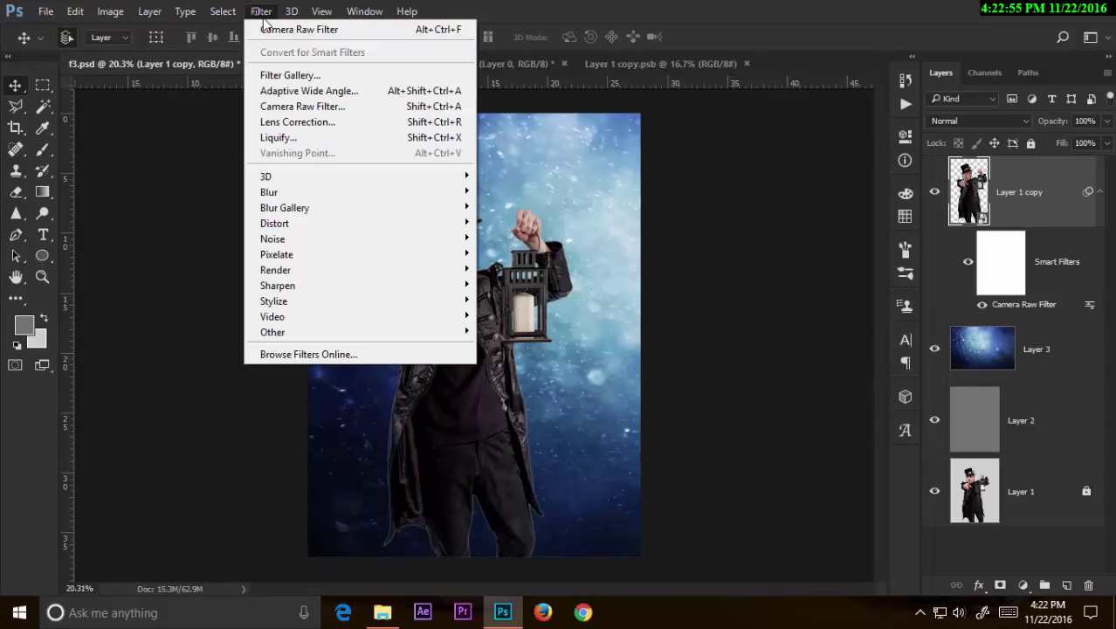
left_click(1037, 304)
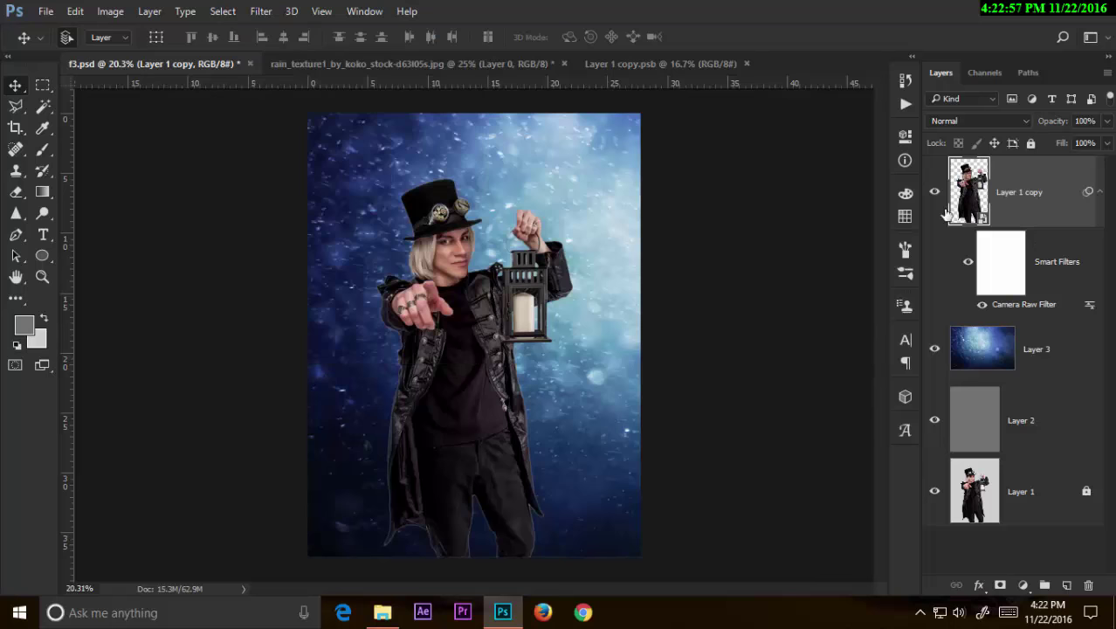
double_click(1031, 304)
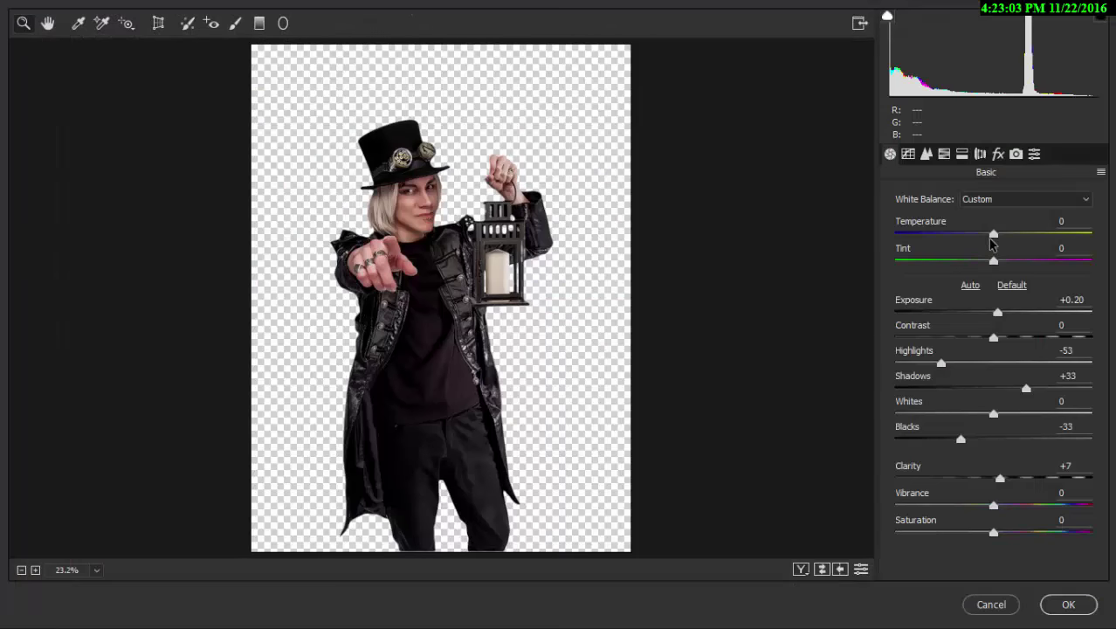
left_click_drag(992, 245, 983, 241)
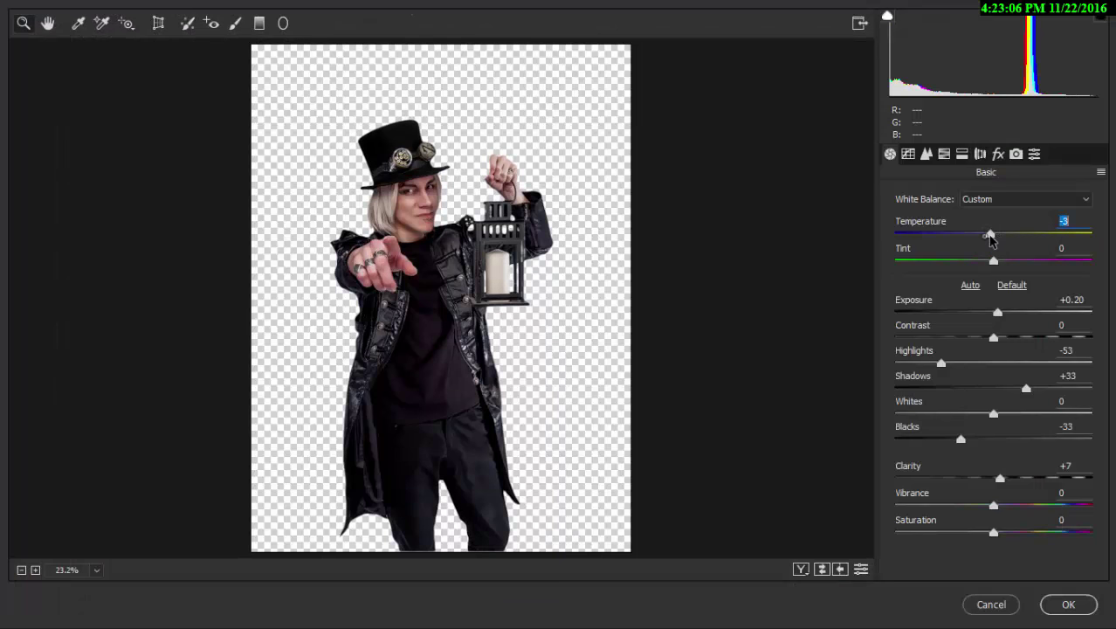
left_click(1068, 604)
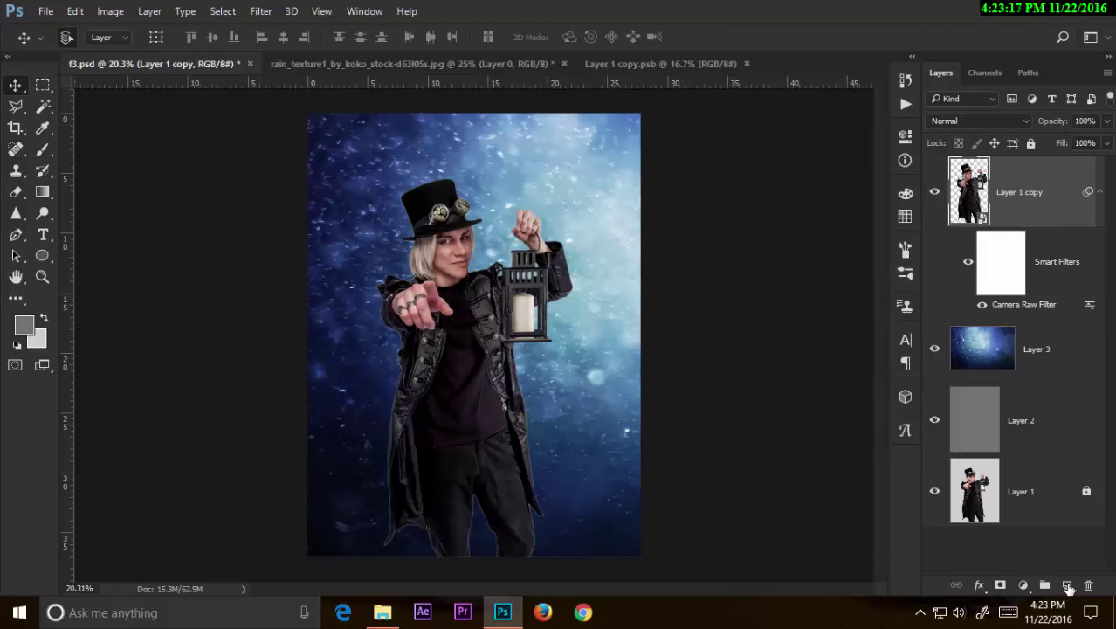
Step: Add Layer 4 and set the foreground colour to near-black #191919
left_click(1068, 585)
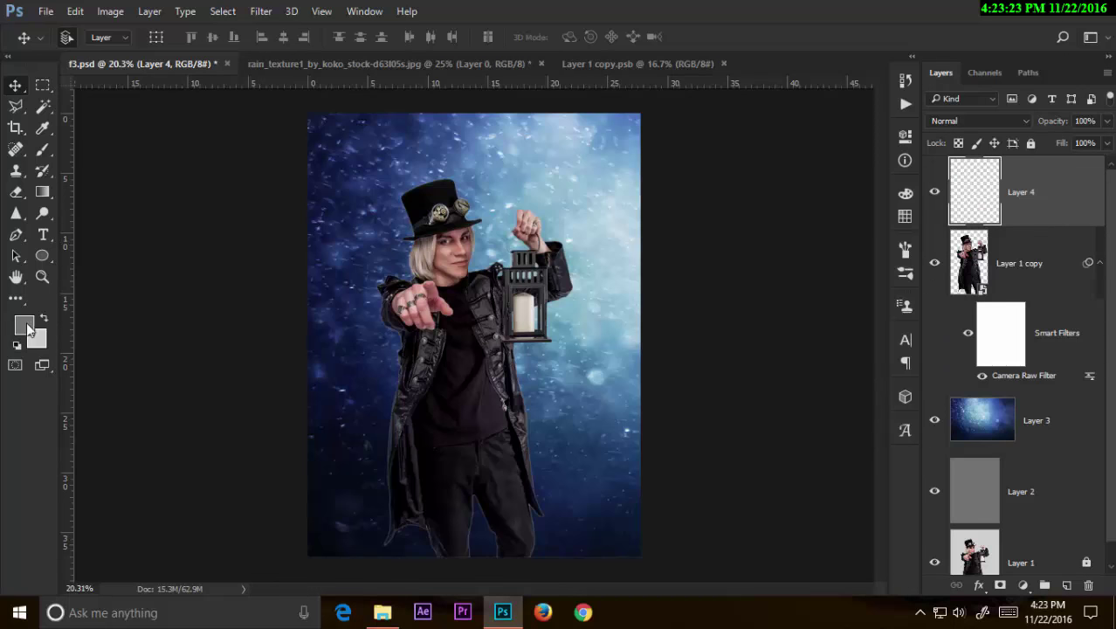
left_click(29, 327)
left_click(391, 480)
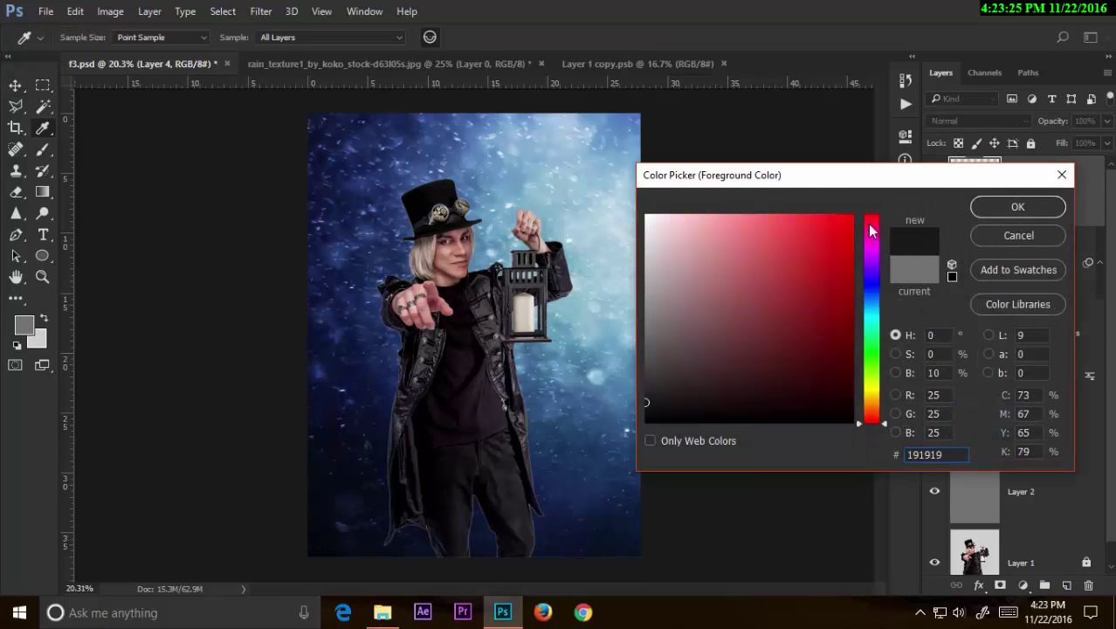
left_click(1017, 206)
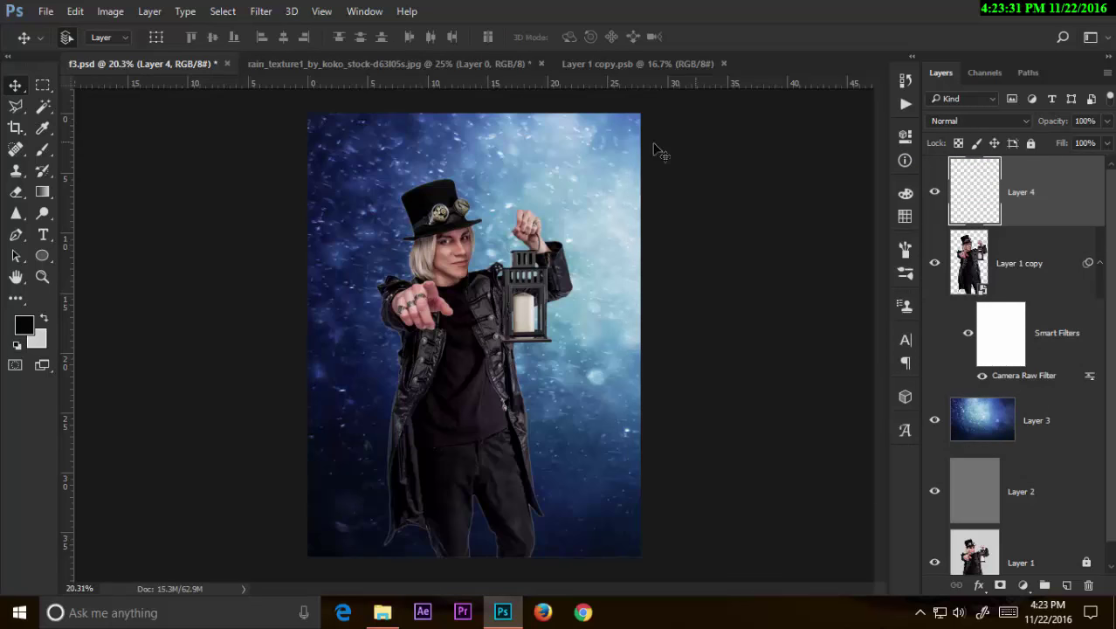
Step: Choose the cloud-like brush tip 63 and enlarge it to about 1300 px
left_click(908, 248)
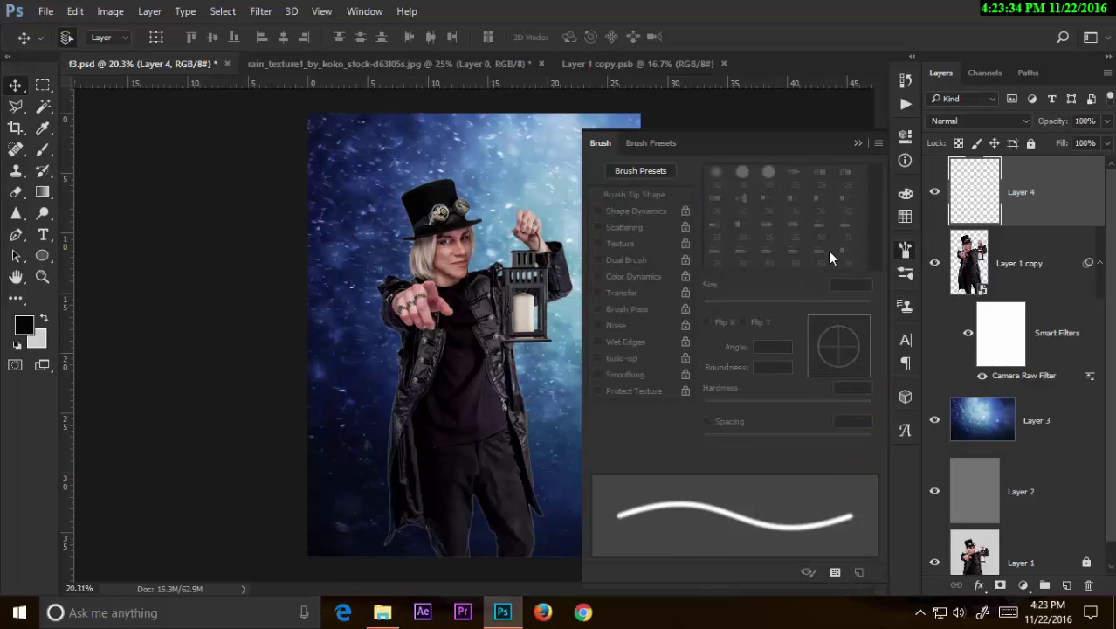
left_click(42, 150)
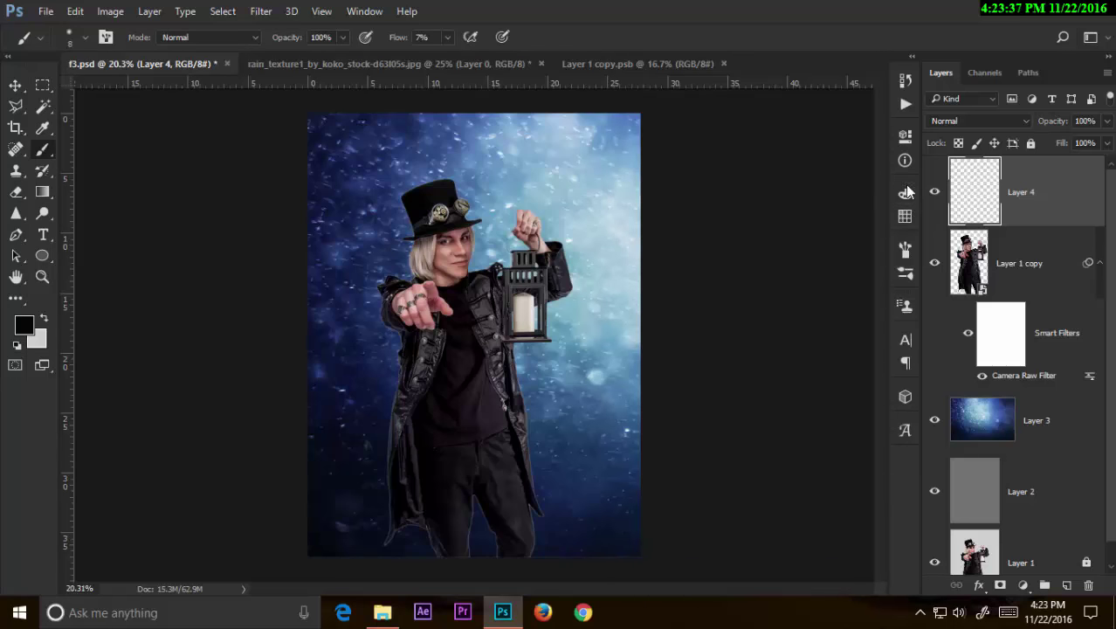
left_click(905, 249)
left_click_drag(877, 191, 876, 225)
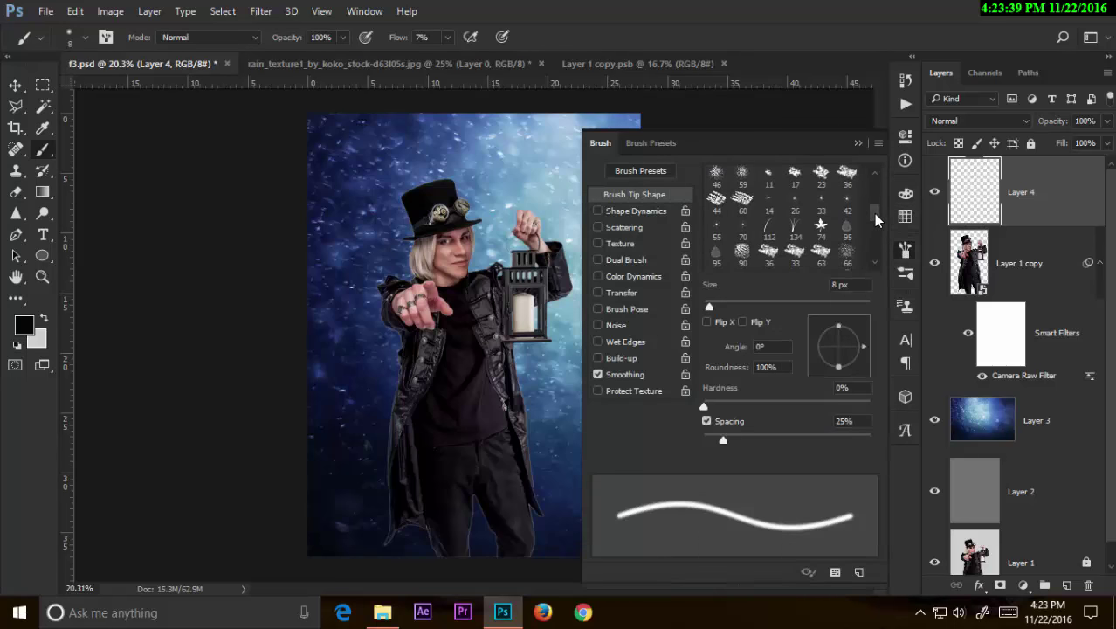
left_click(742, 230)
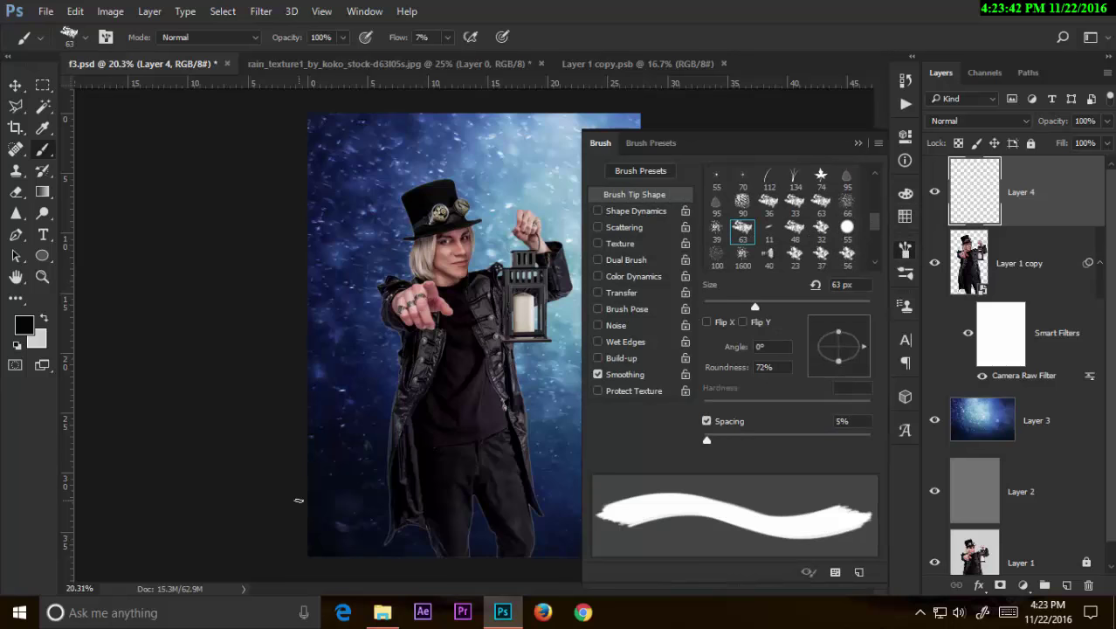
left_click(398, 521)
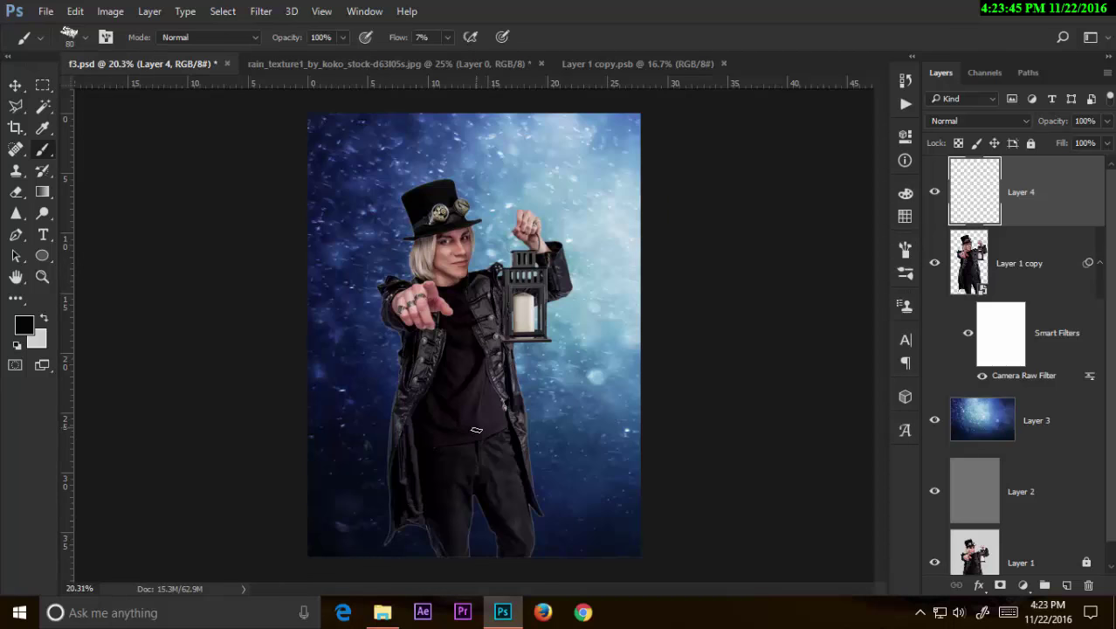
right_click(476, 430)
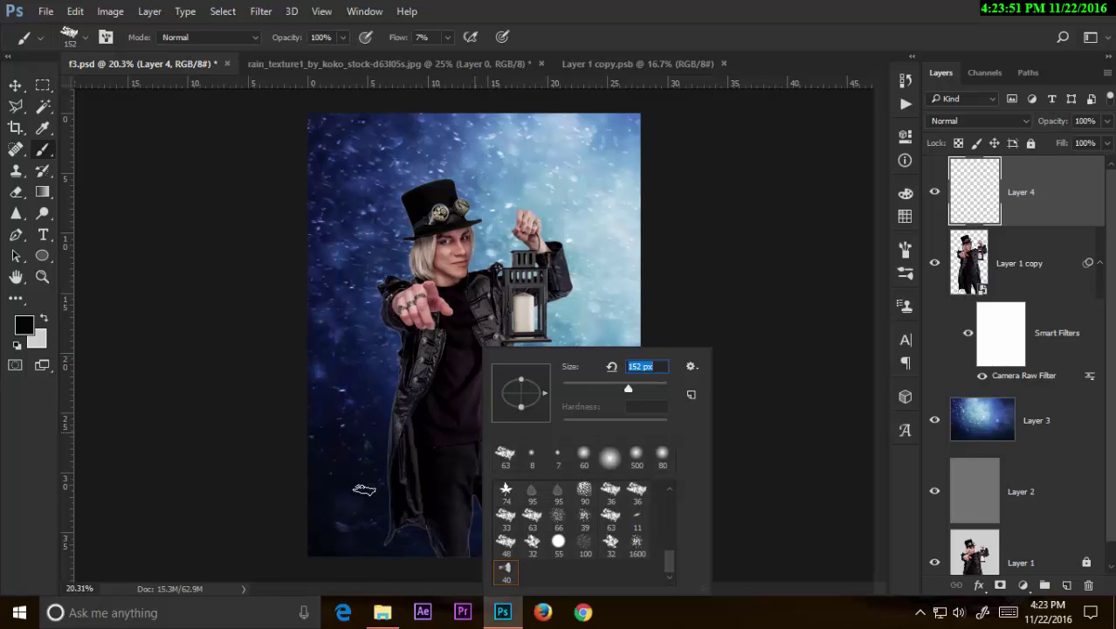
left_click(398, 483)
key("bracketright")
key("bracketright")
key("bracketright")
key("bracketright")
key("bracketright")
key("bracketright")
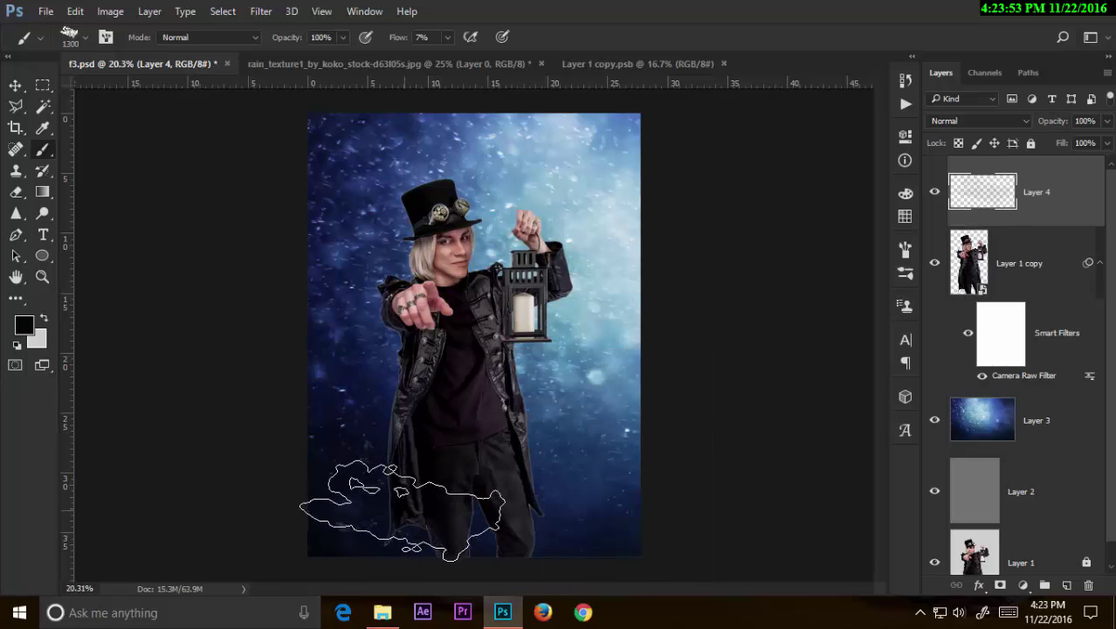
key("bracketright")
key("bracketright")
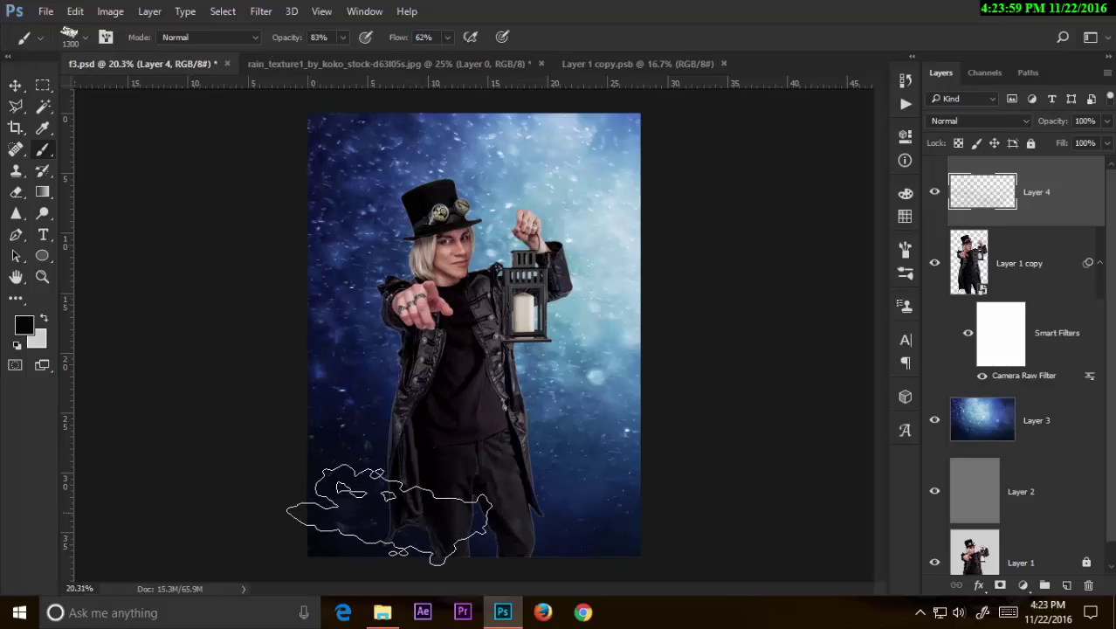
Step: Paint dark cloudy shadow across the bottom and lower left on Layer 4
left_click_drag(350, 498, 572, 532)
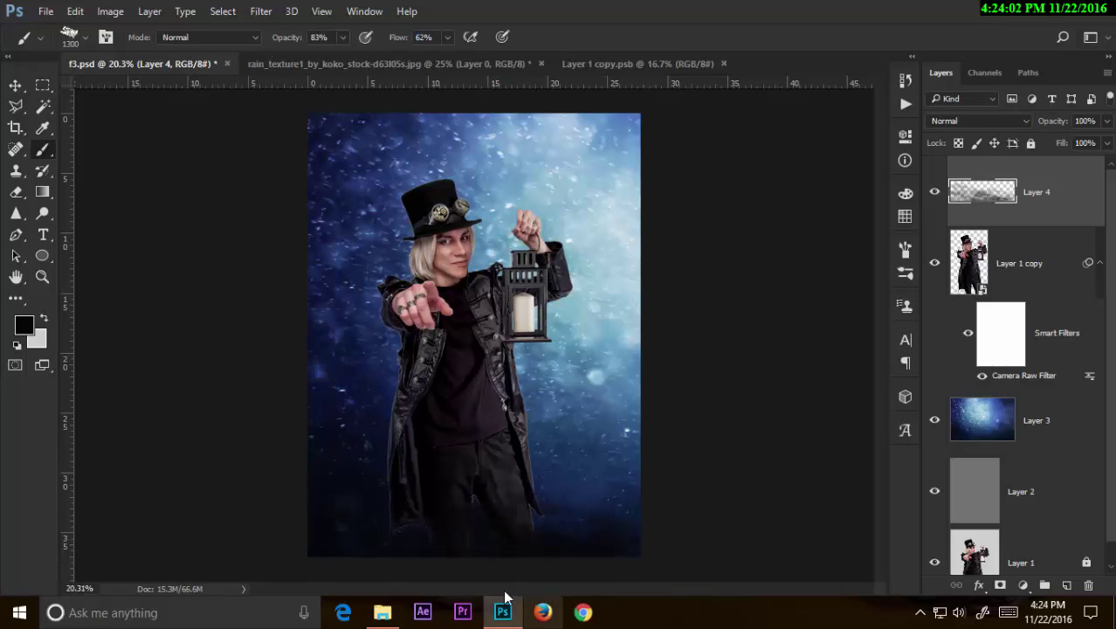
left_click_drag(419, 515, 524, 480)
left_click(23, 325)
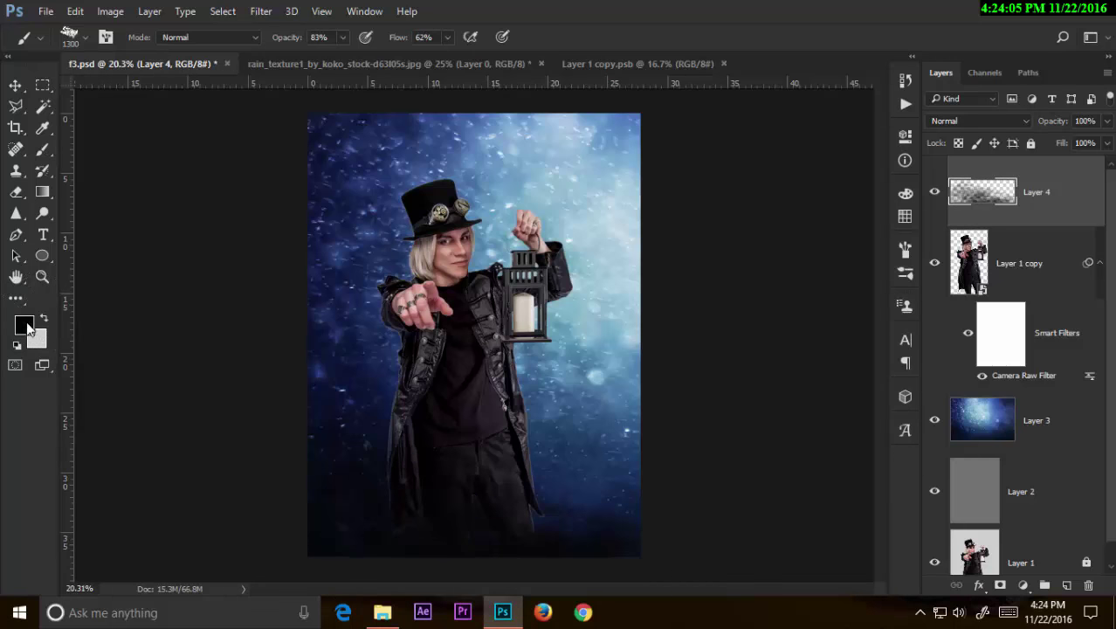
left_click(999, 208)
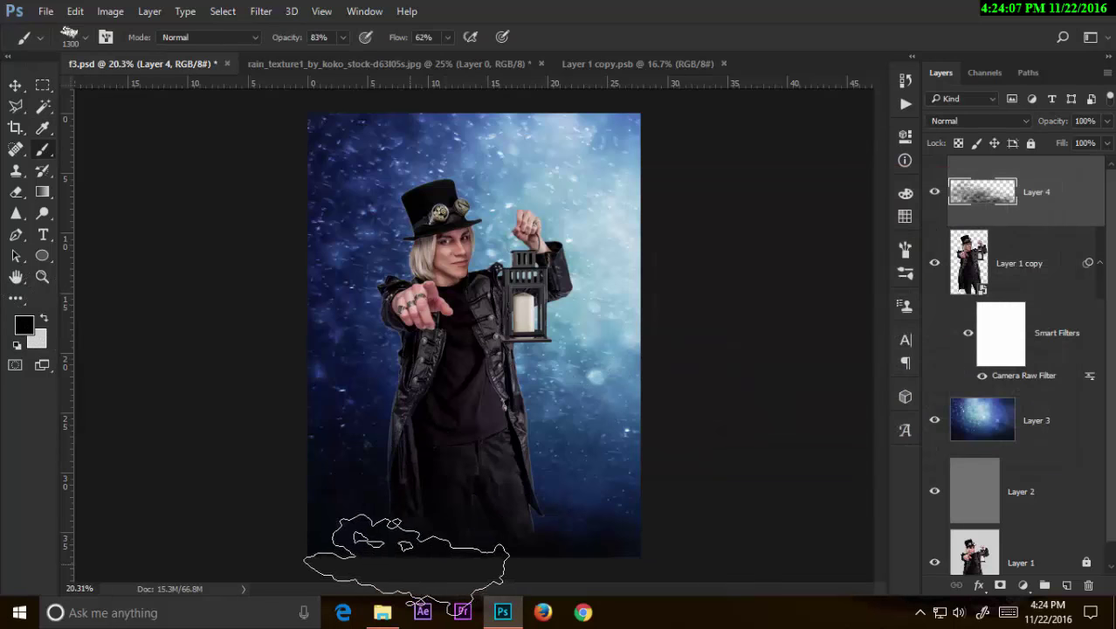
mouse_move(515, 541)
left_mouse_down()
mouse_move(279, 459)
mouse_move(287, 485)
mouse_move(274, 398)
mouse_move(362, 460)
mouse_move(469, 569)
mouse_move(302, 418)
mouse_move(297, 379)
mouse_move(318, 402)
mouse_move(342, 511)
left_mouse_up()
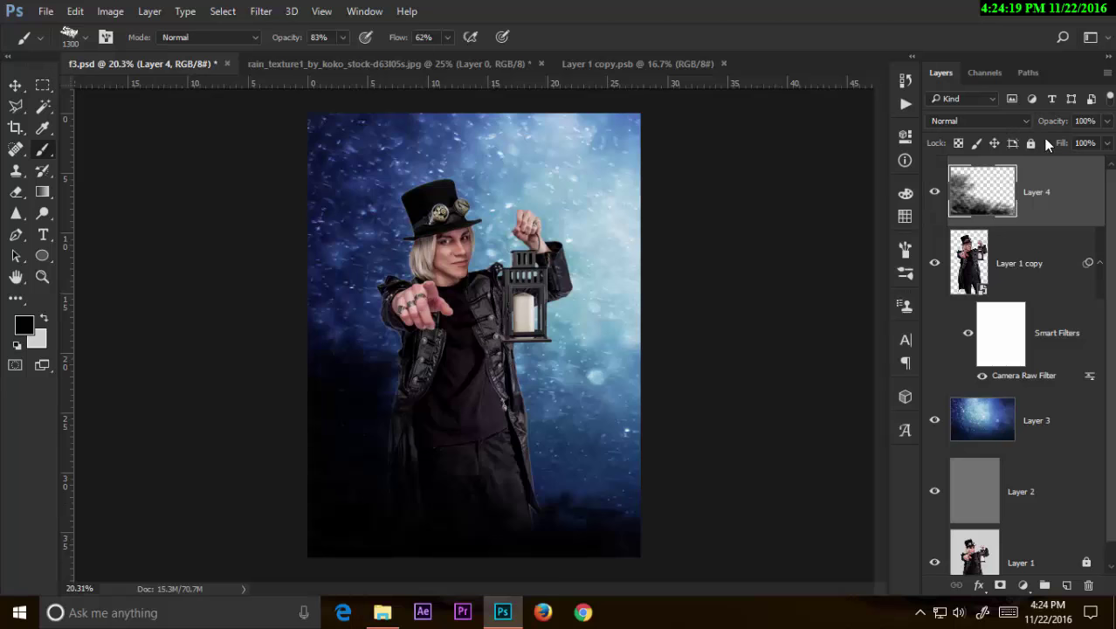
Step: Set Layer 4 to Multiply at 84%, darken the left side, and move it beneath Layer 1 copy
left_click(982, 120)
left_click(979, 182)
mouse_move(1053, 122)
left_mouse_down()
mouse_move(1038, 129)
mouse_move(1056, 132)
left_mouse_up()
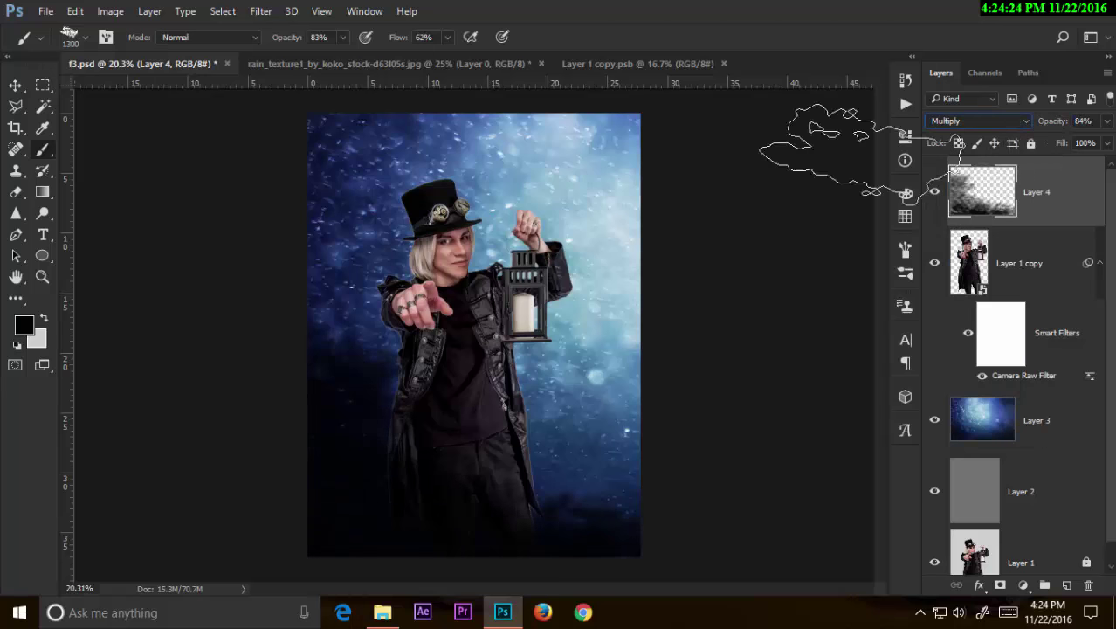
left_click_drag(313, 251, 330, 360)
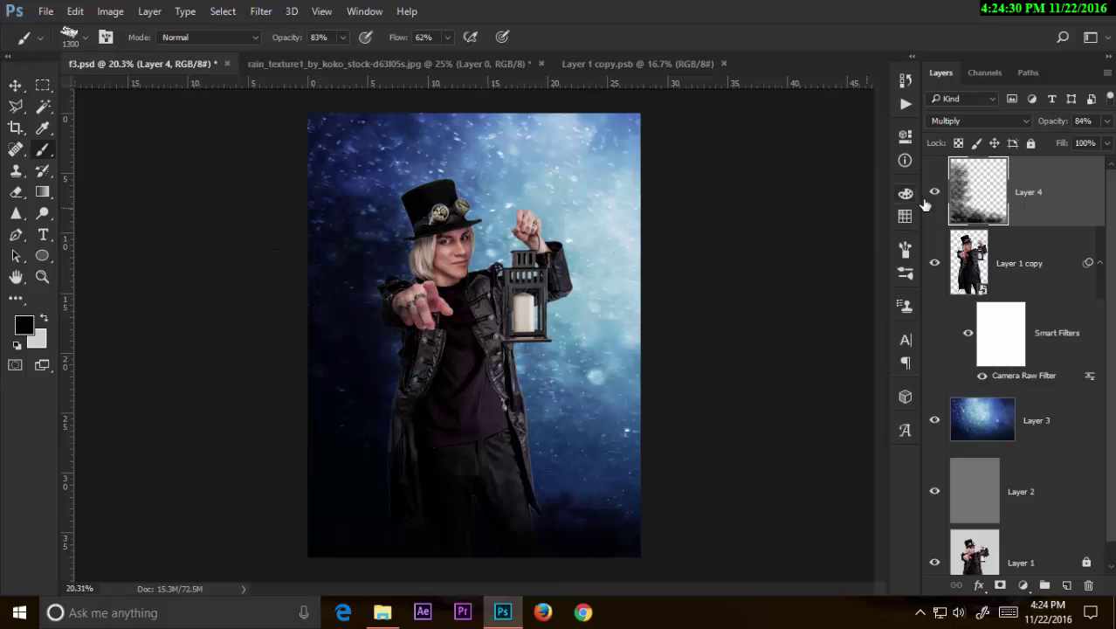
left_click_drag(991, 179, 982, 386)
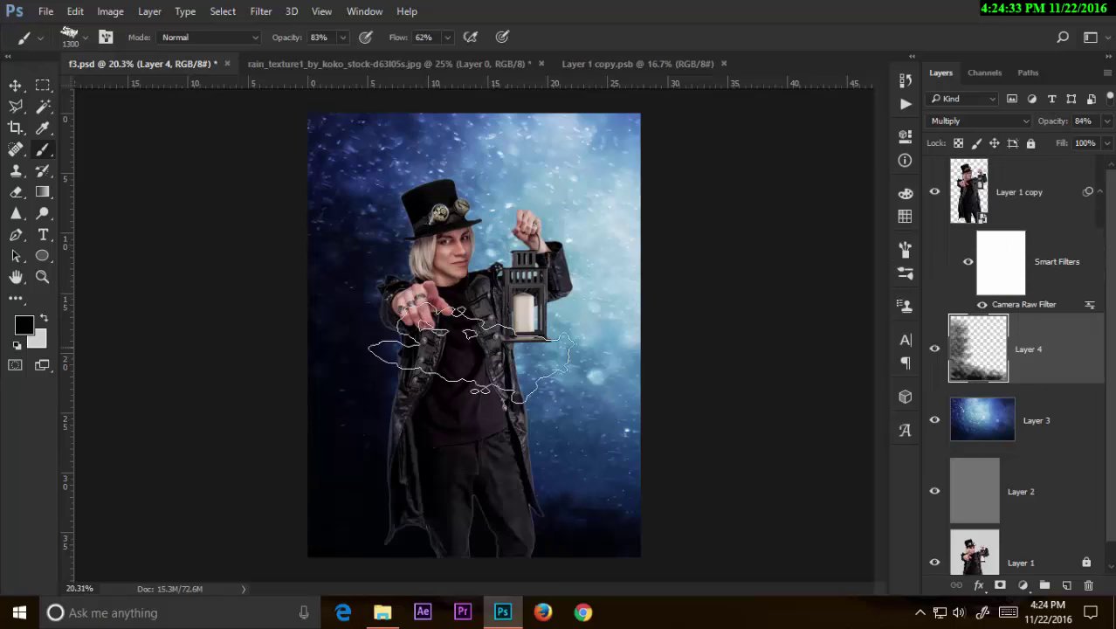
mouse_move(341, 368)
left_mouse_down()
mouse_move(344, 267)
mouse_move(380, 546)
mouse_move(611, 511)
left_mouse_up()
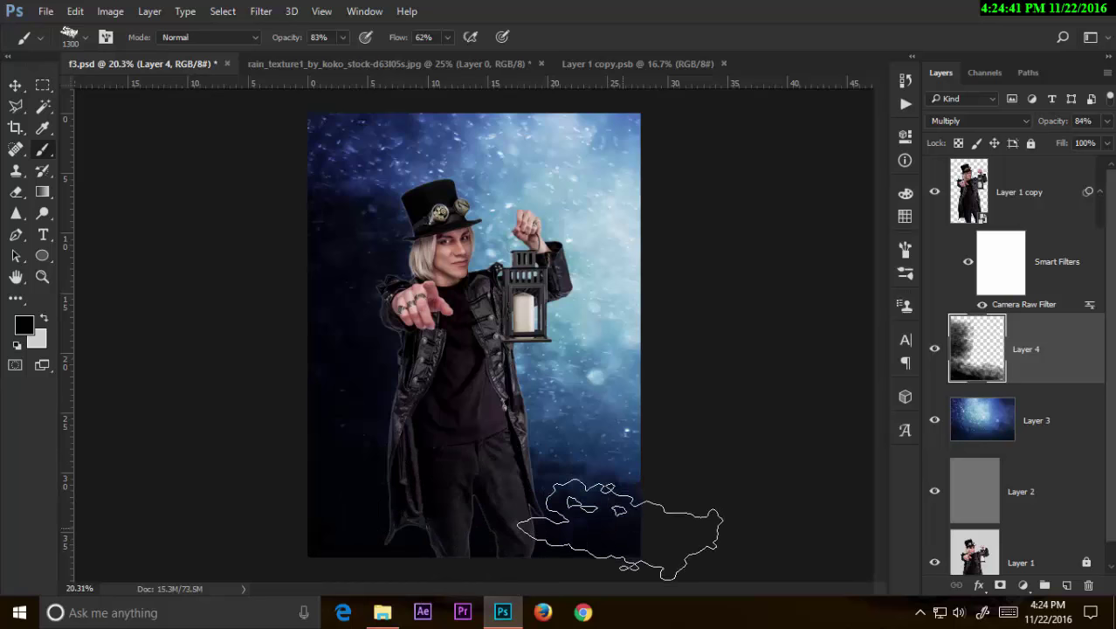
left_click(1020, 163)
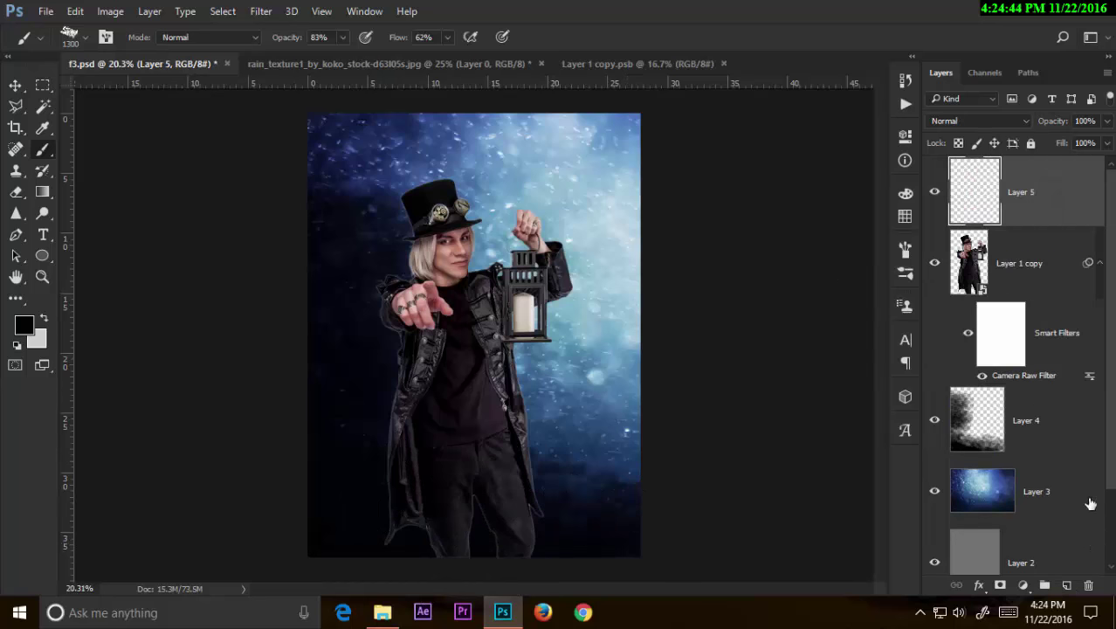
Step: Add Layer 5 and paint faint 19% black shading along the left side and bottom
left_click(1066, 585)
type("19")
mouse_move(371, 476)
left_mouse_down()
mouse_move(437, 540)
mouse_move(395, 544)
mouse_move(341, 515)
mouse_move(310, 419)
mouse_move(341, 471)
mouse_move(511, 528)
mouse_move(345, 450)
mouse_move(386, 419)
mouse_move(349, 323)
mouse_move(377, 400)
mouse_move(374, 448)
mouse_move(299, 312)
left_mouse_up()
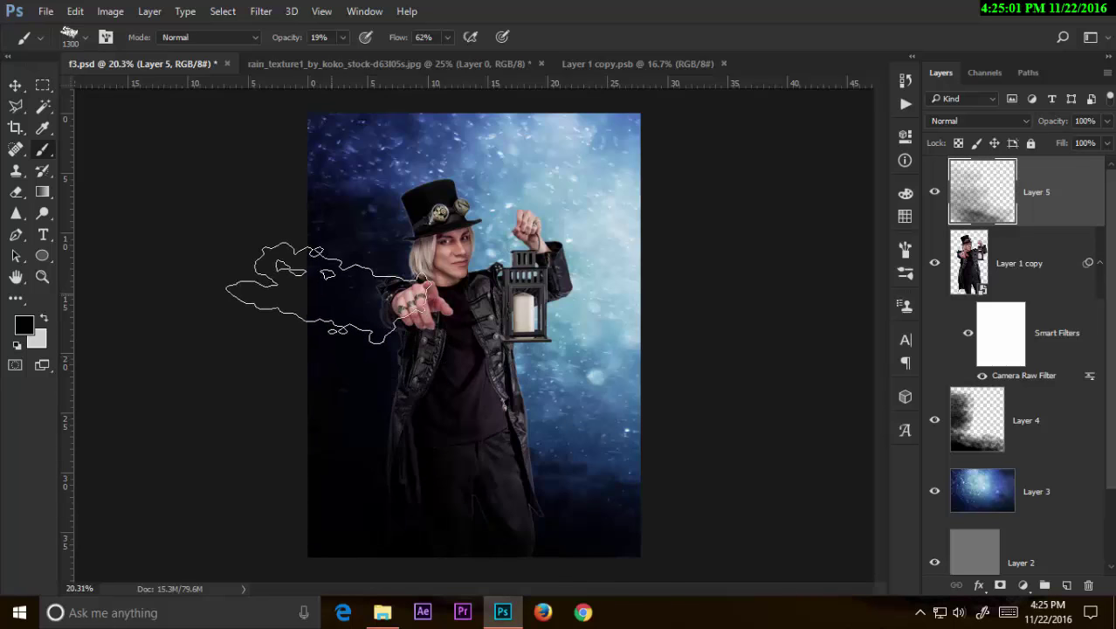
left_click(1021, 275)
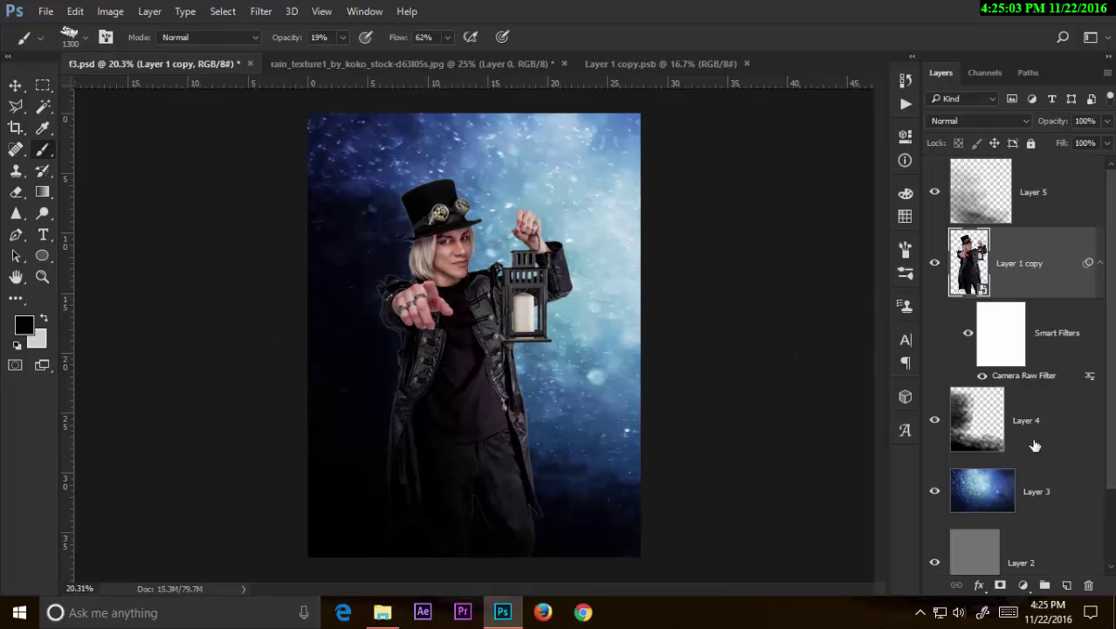
left_click(1028, 586)
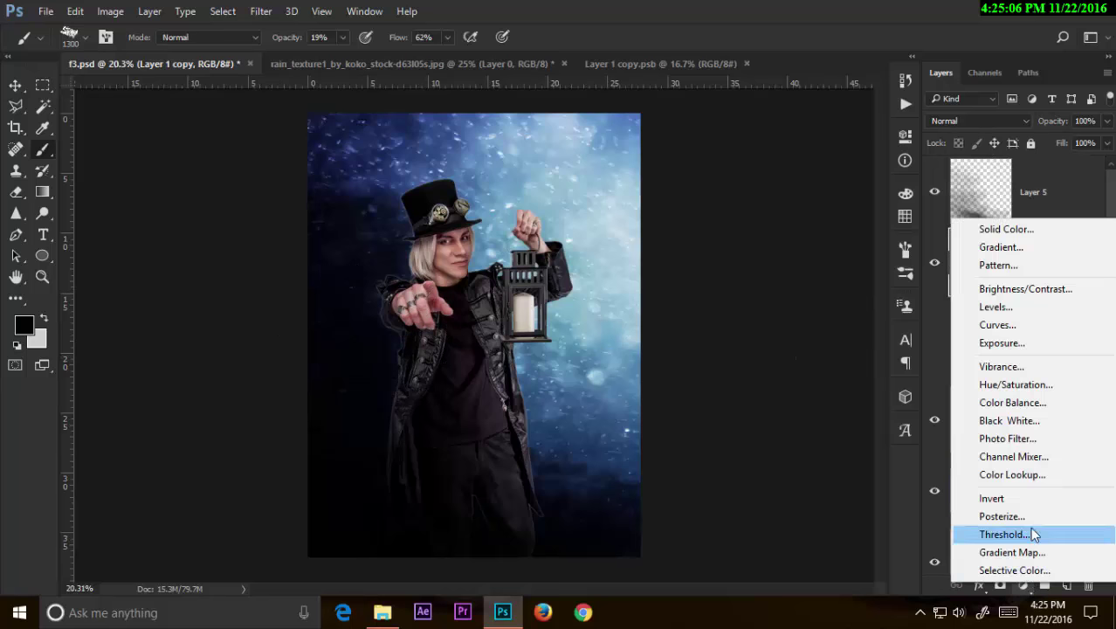
Step: Add a clipped Curves adjustment to the man with an S-curve: darker shadows, brighter highlights
left_click(1031, 326)
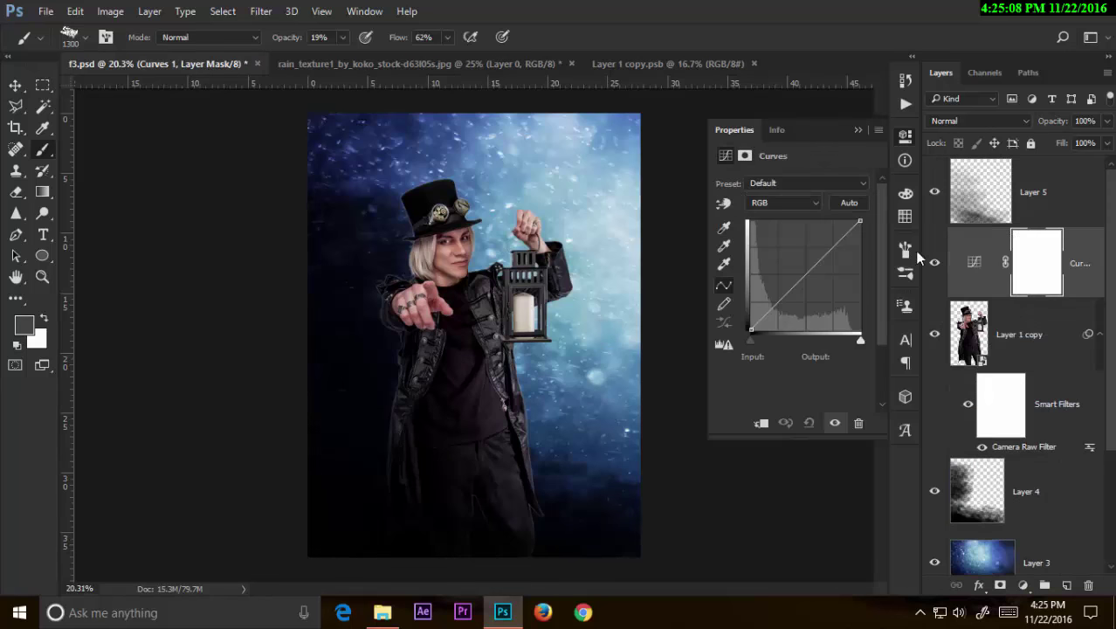
left_click(763, 422)
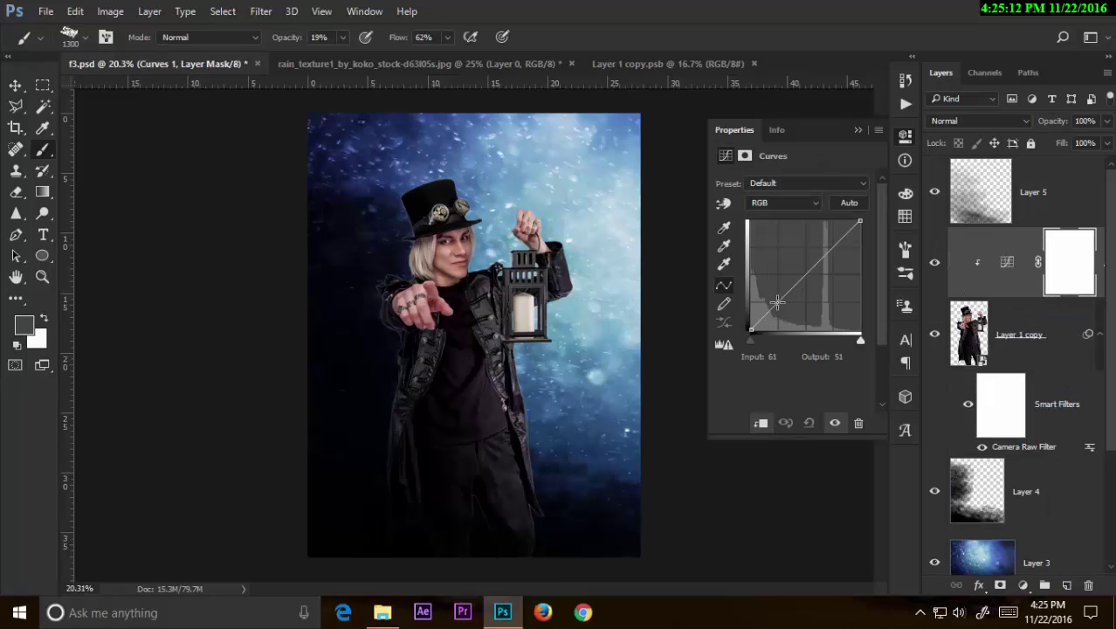
left_click_drag(777, 301, 779, 309)
left_click_drag(822, 244, 824, 251)
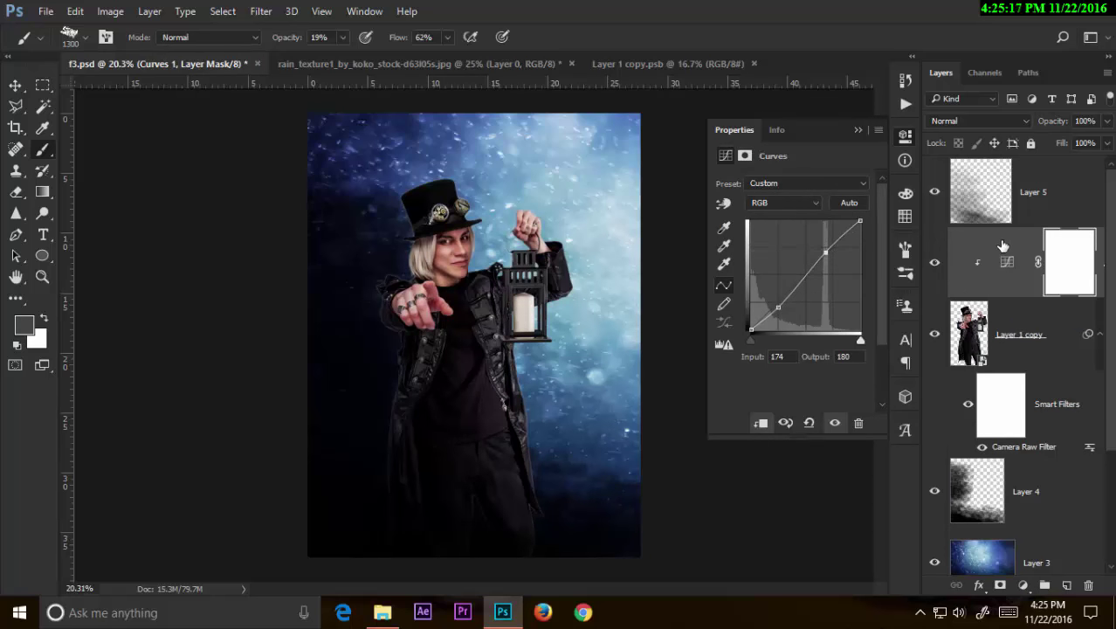
Step: Close the Curves properties and add a new empty Layer 6 above Layer 1 copy
left_click(981, 265)
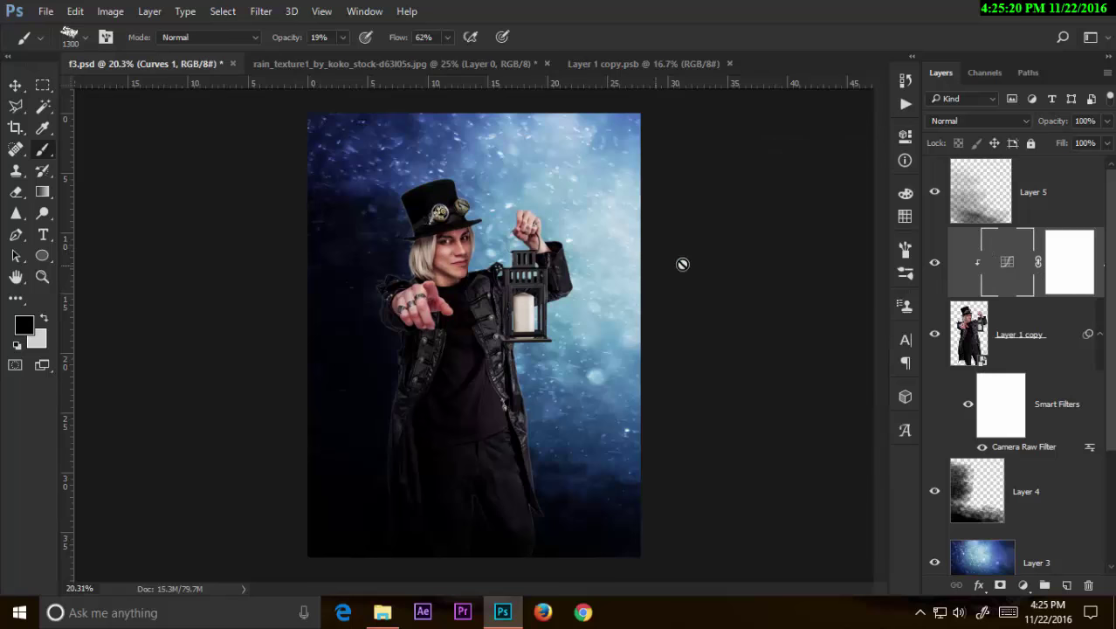
left_click(1049, 333)
left_click(1066, 586)
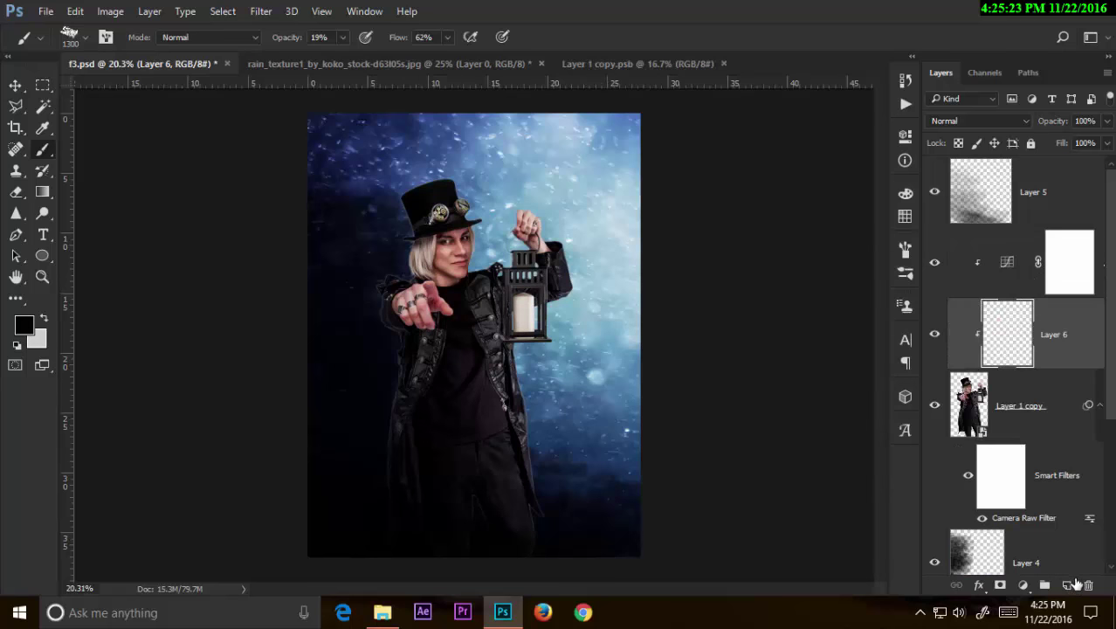
Step: Fill Layer 6 with 50% gray and set its blend mode to Overlay
left_click(75, 12)
left_click(131, 255)
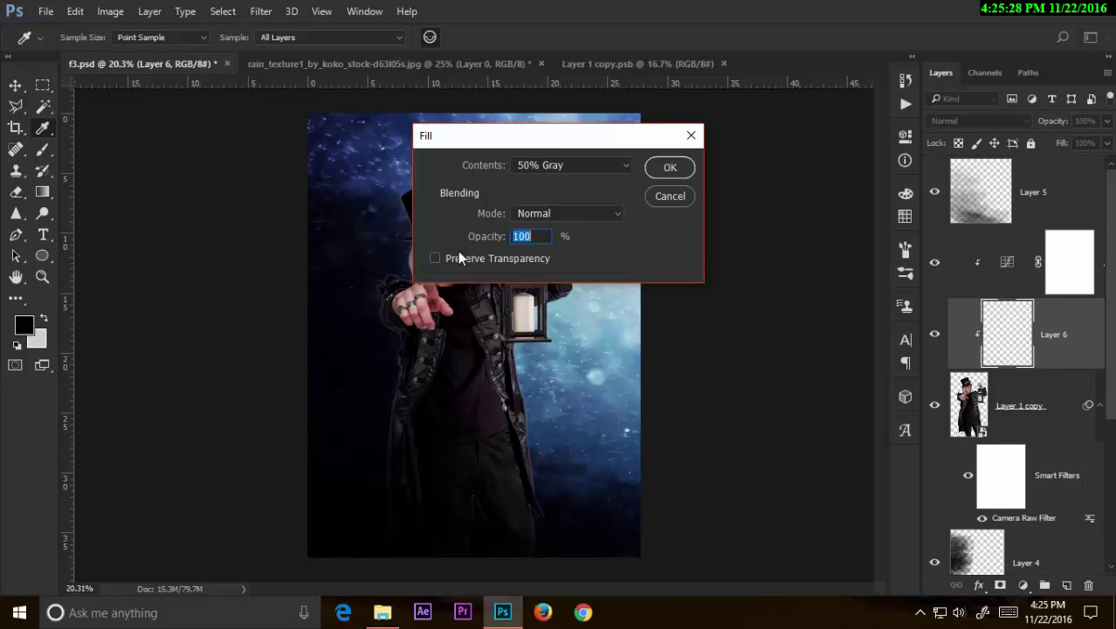
left_click(675, 166)
key("b")
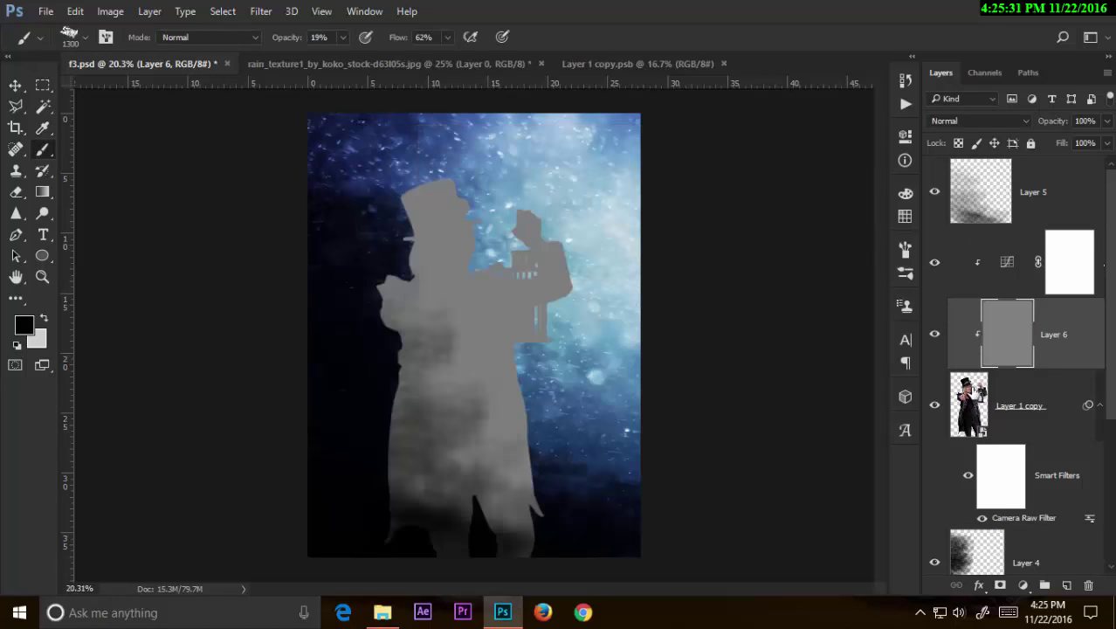
left_click(983, 128)
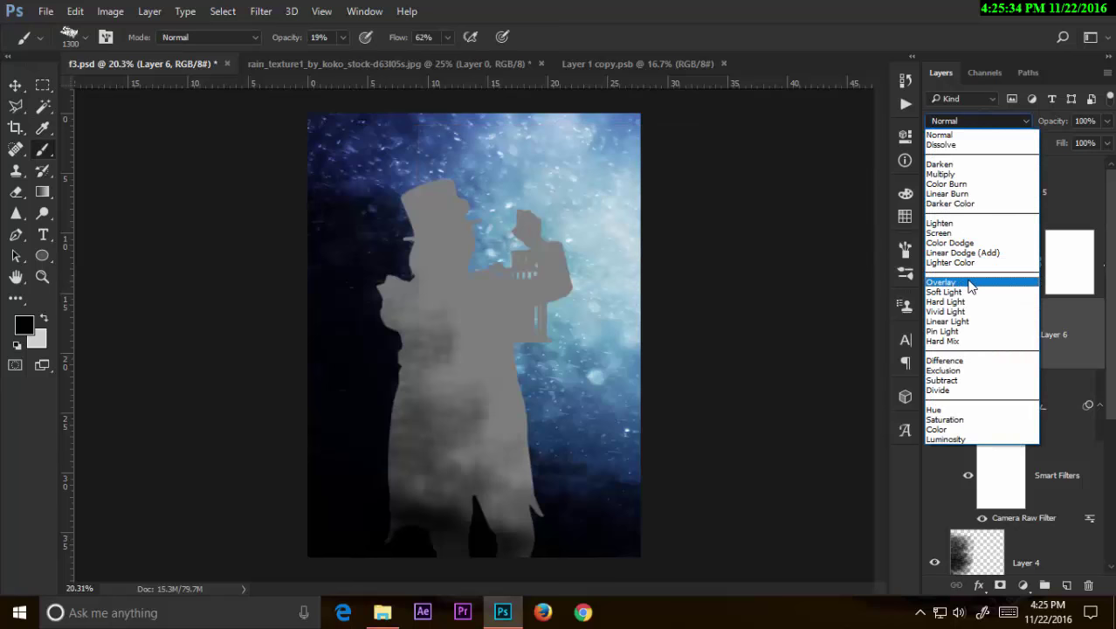
left_click(964, 283)
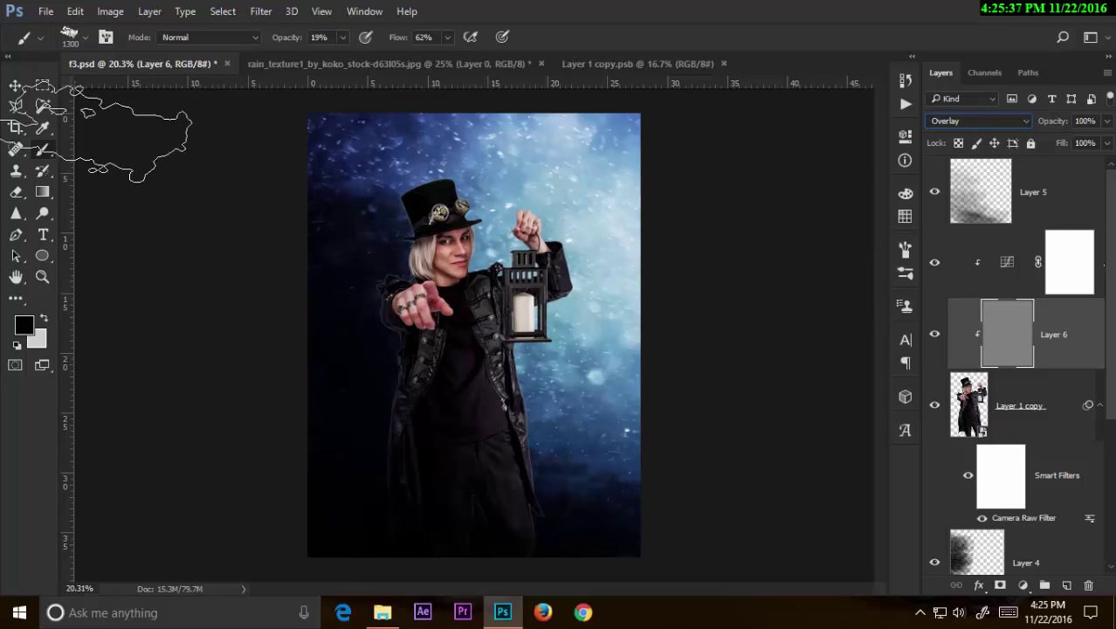
Step: Choose a soft round 30 px brush
left_click(105, 36)
scroll(769, 218, "up", 5)
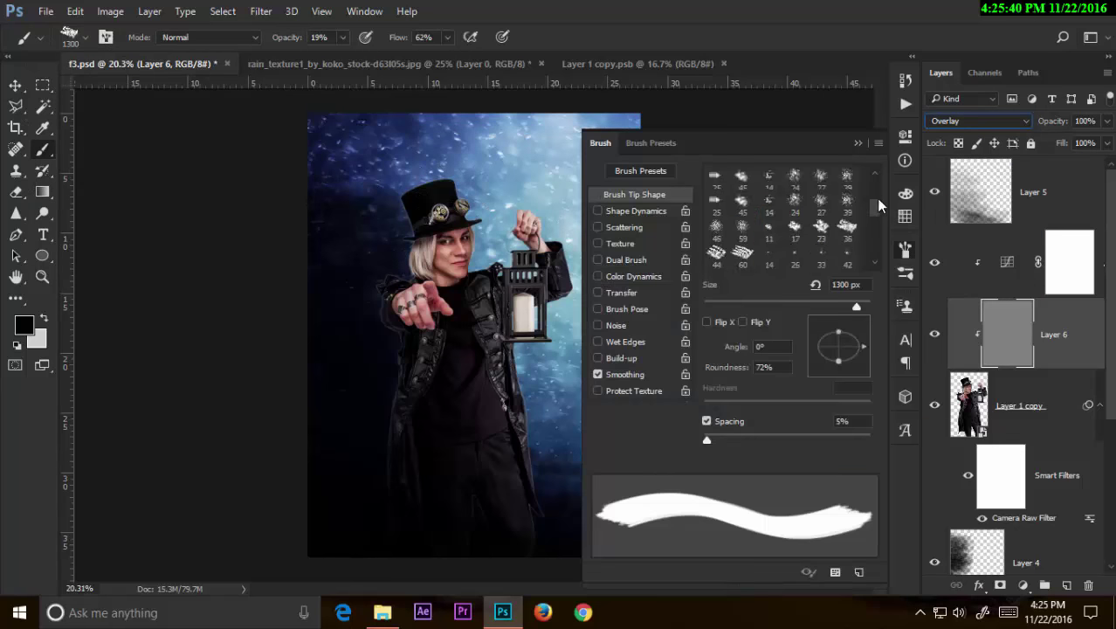
left_click(716, 177)
left_click(201, 206)
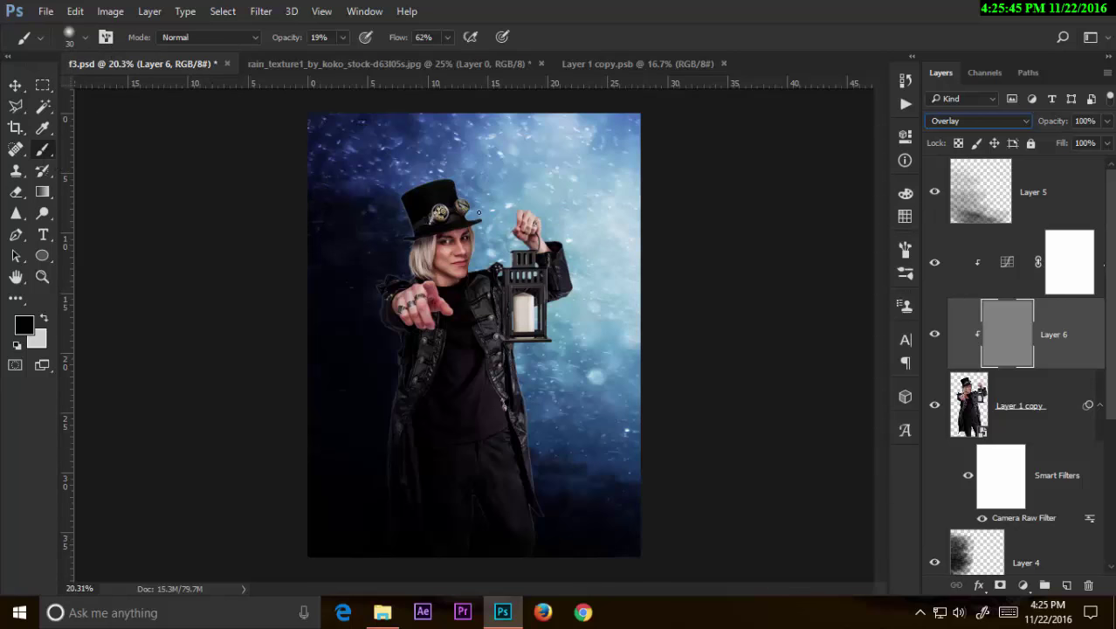
right_click(41, 213)
Step: Select the Burn tool (Midtones, 63%), zoom in on the figure and shrink the brush
left_click(96, 229)
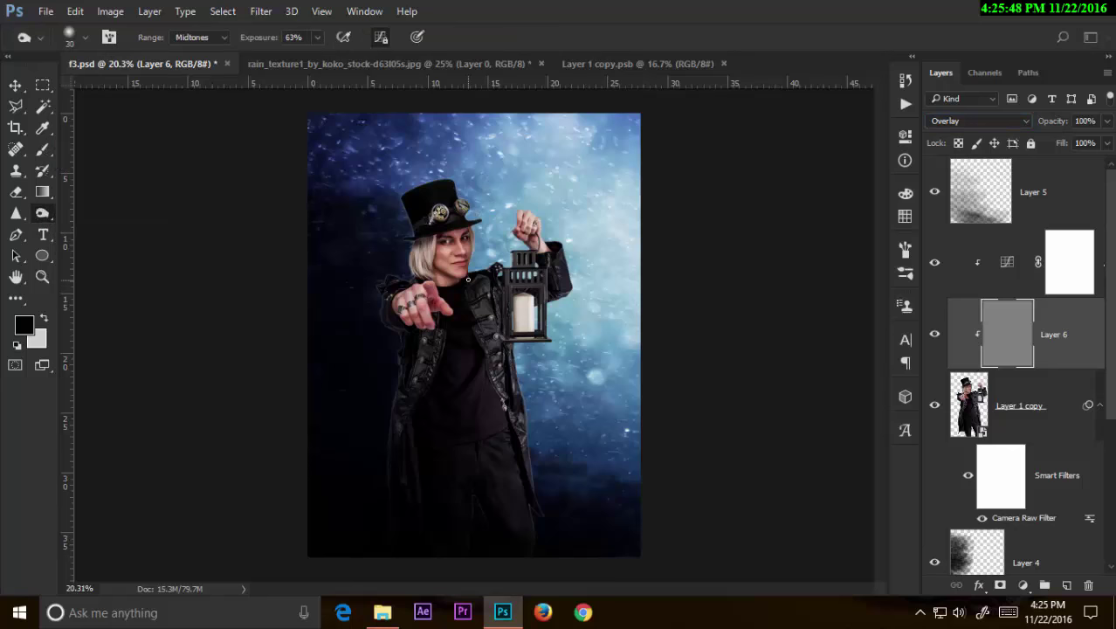
key("z")
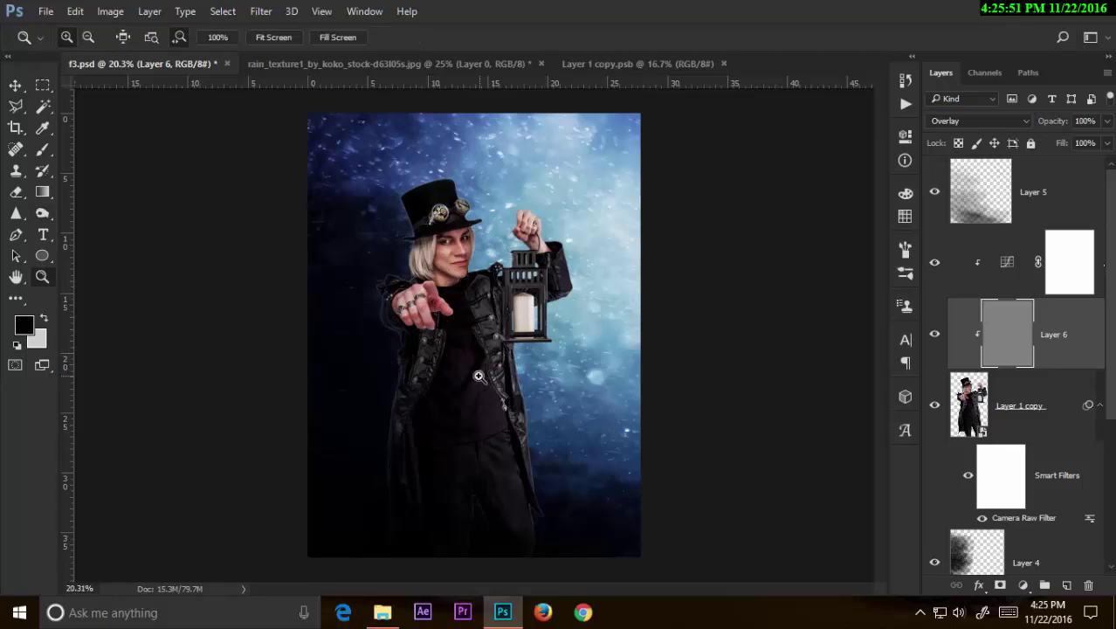
mouse_move(478, 376)
left_mouse_down()
mouse_move(503, 375)
mouse_move(458, 317)
left_mouse_up()
key("b")
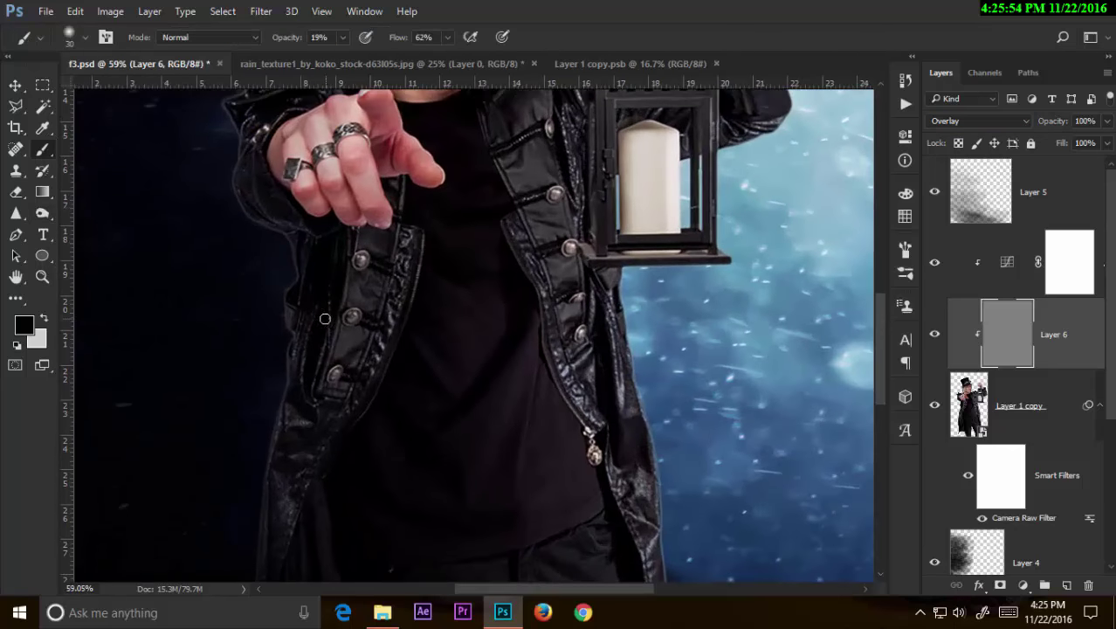
key("o")
key("bracketleft")
key("bracketleft")
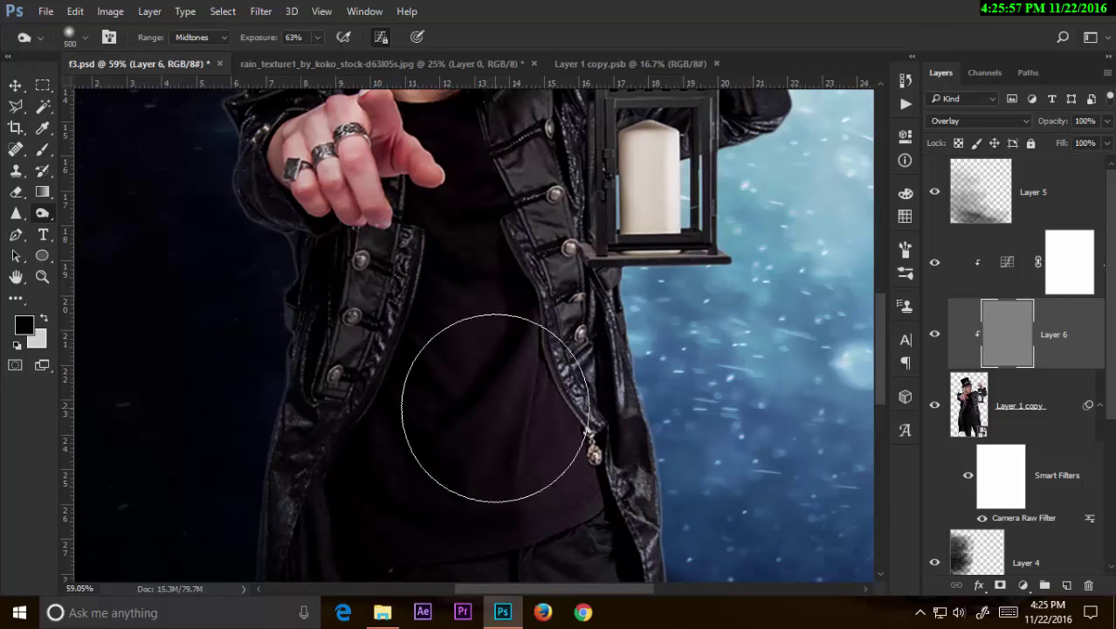
key("bracketleft")
key("bracketleft")
key("bracketleft")
key("bracketleft")
key("bracketleft")
key("bracketleft")
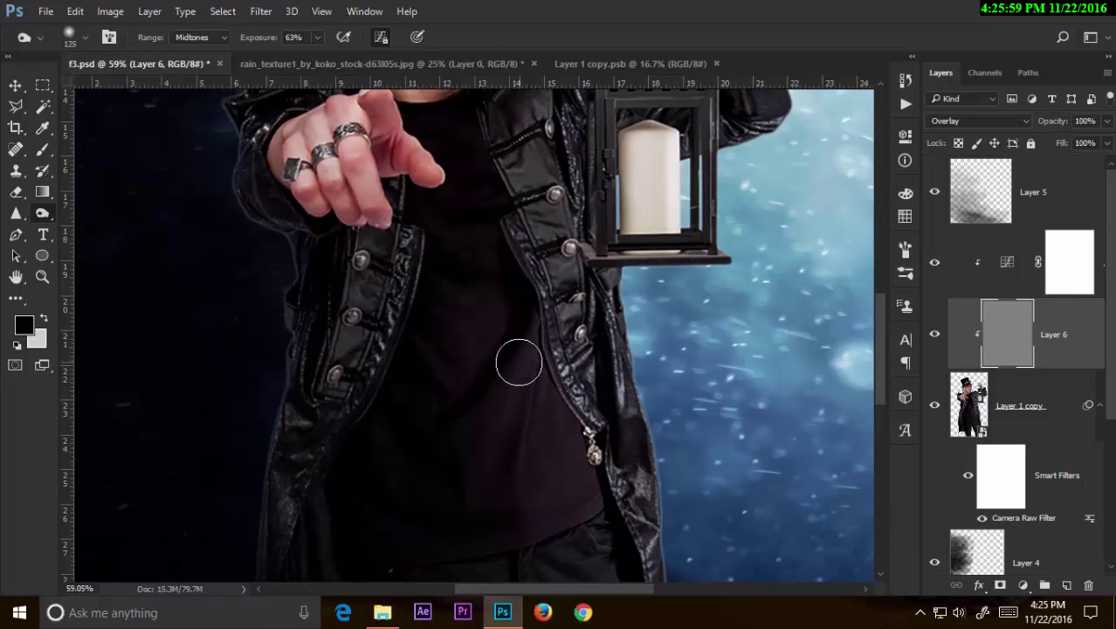
key("bracketleft")
key("bracketleft")
Step: Burn darker shading into the shirt and trousers, then zoom back out to the whole image
left_click_drag(520, 352, 510, 376)
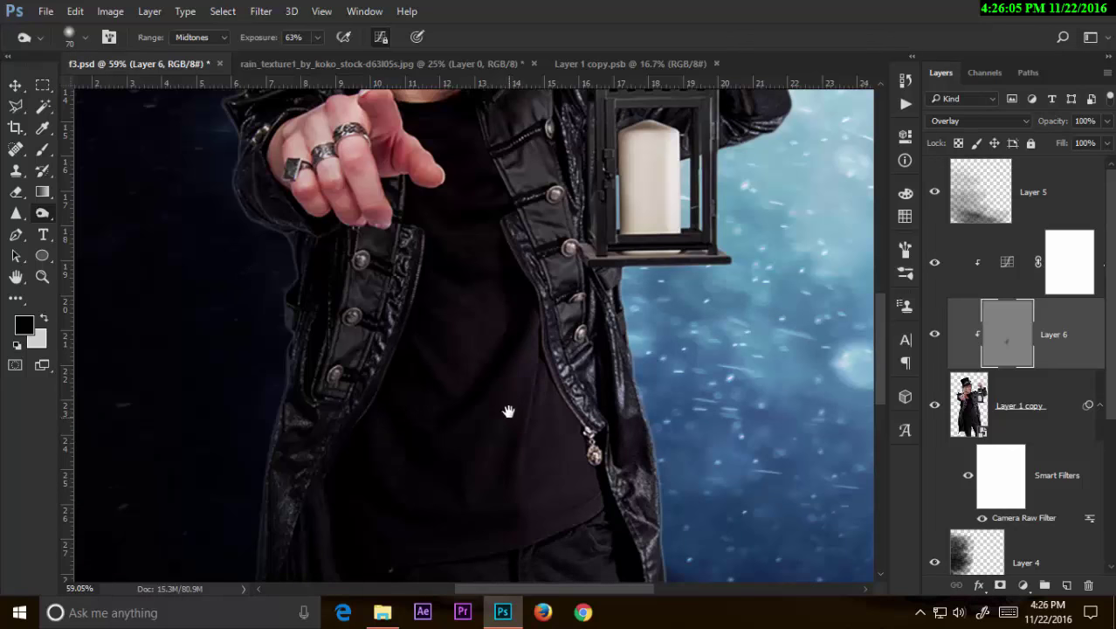
left_click_drag(508, 411, 503, 118)
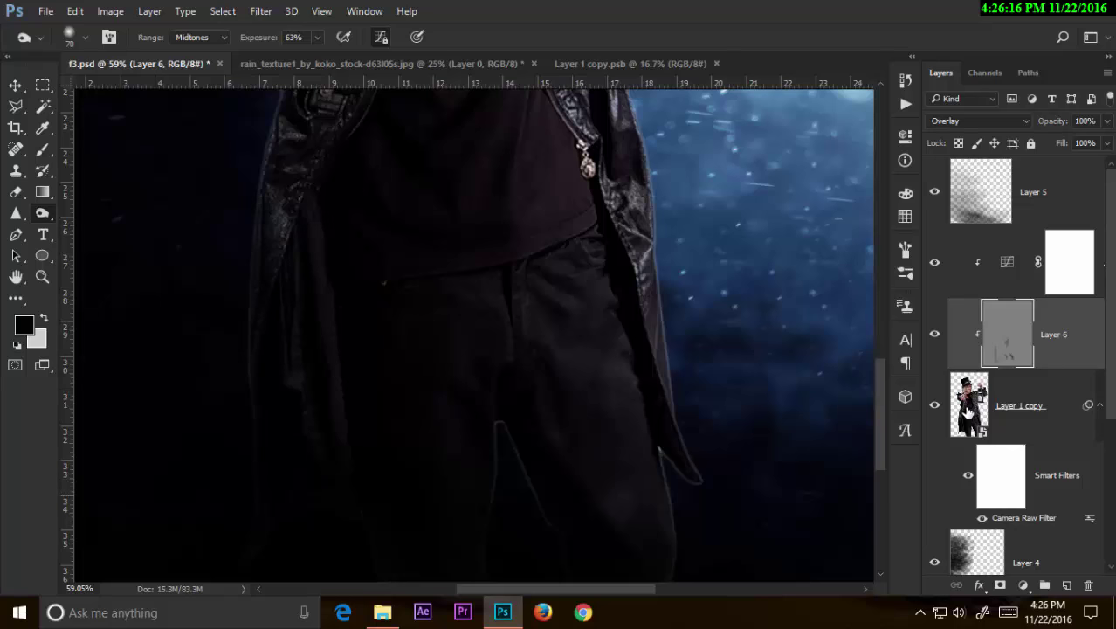
key("z")
mouse_move(699, 312)
left_mouse_down()
mouse_move(569, 346)
mouse_move(650, 286)
left_mouse_up()
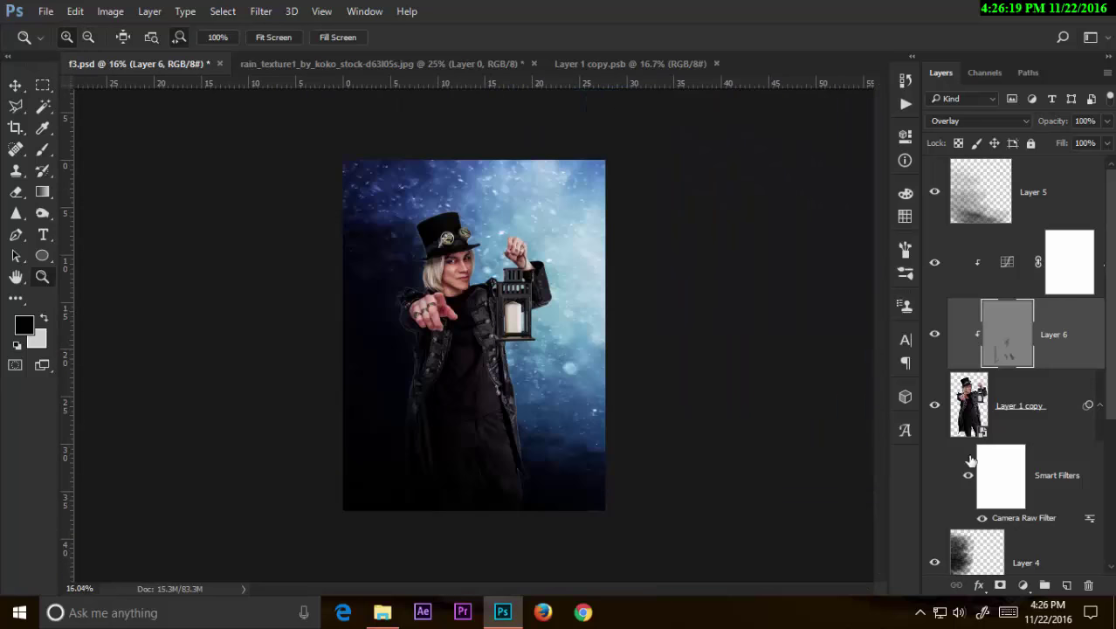
Step: Load the man's outline as a selection and refine its edge while zoomed in on the legs
left_click(969, 419, "ctrl")
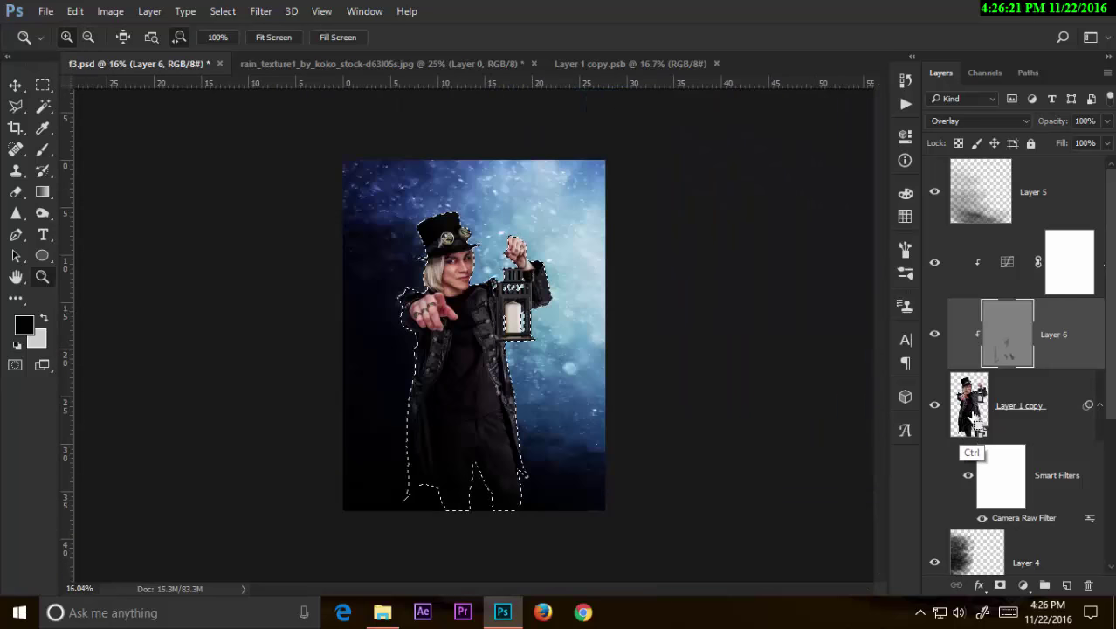
left_click(223, 11)
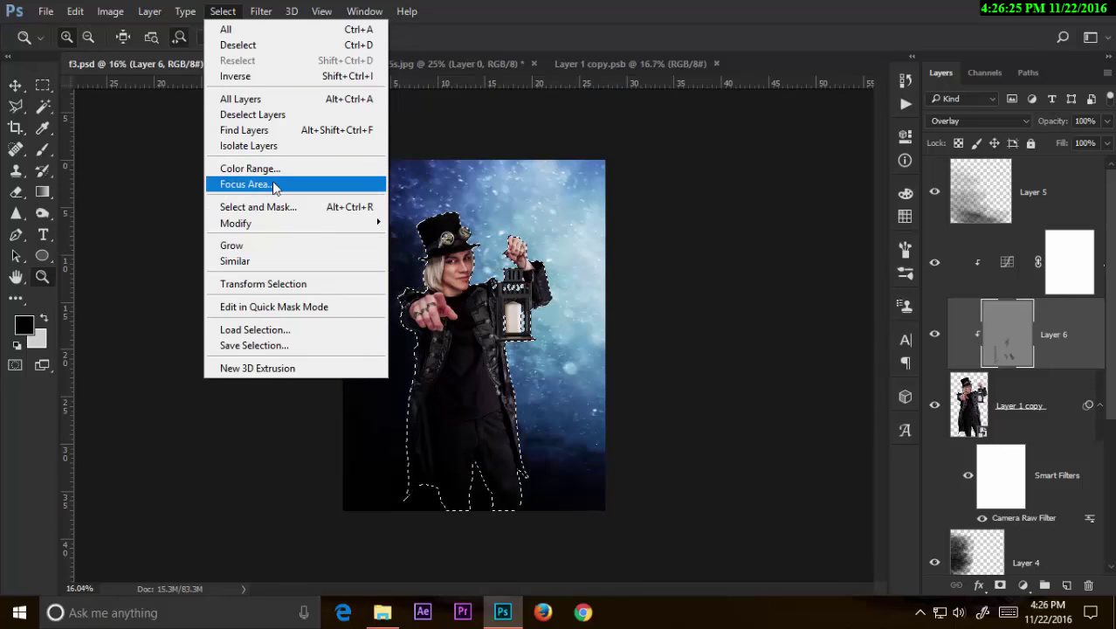
left_click(258, 207)
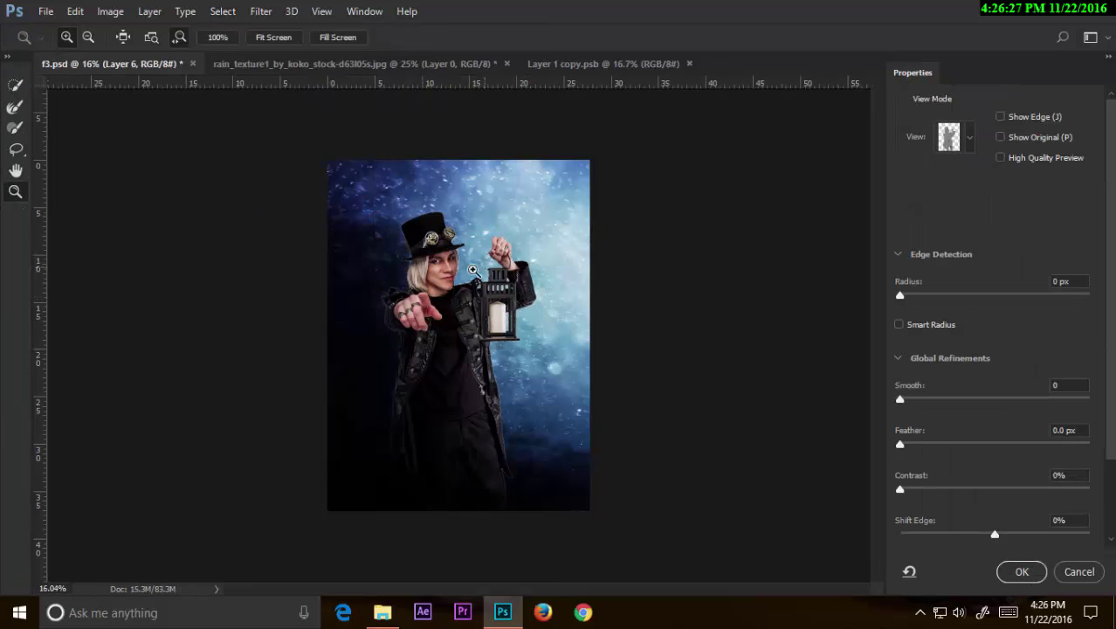
left_click_drag(460, 277, 489, 278)
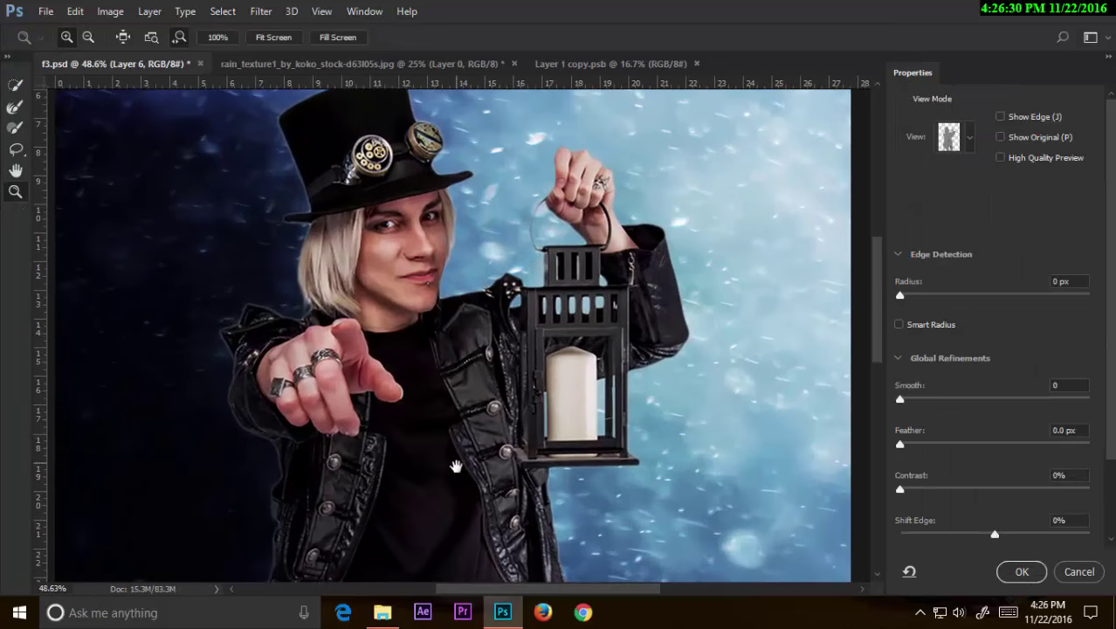
scroll(438, 358, "down", 5)
scroll(437, 358, "down", 5)
left_click_drag(420, 326, 468, 318)
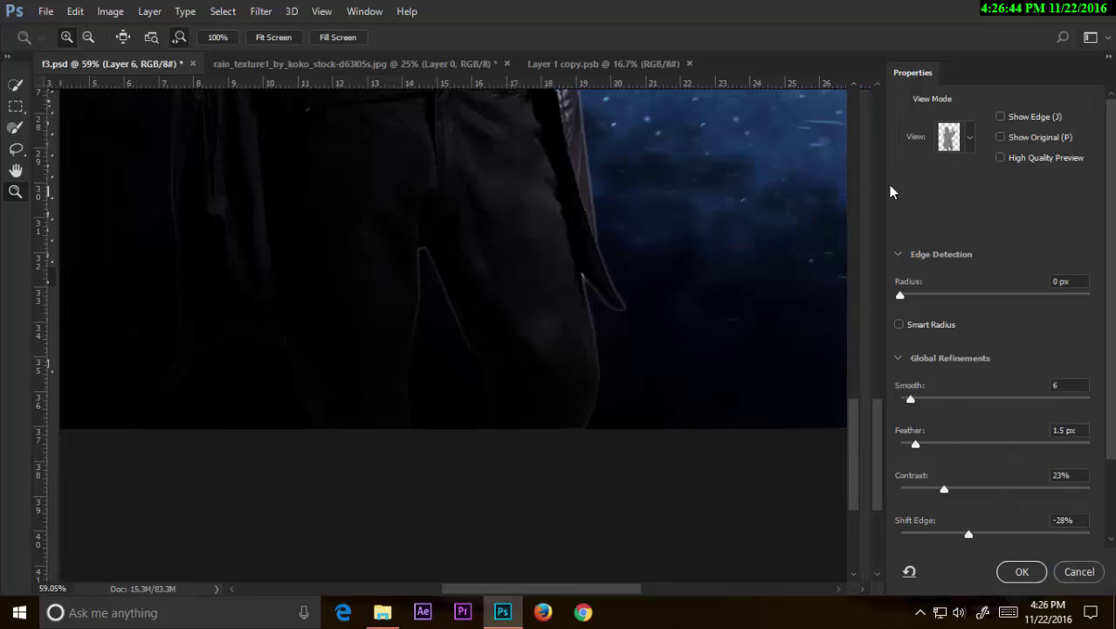
key("Return")
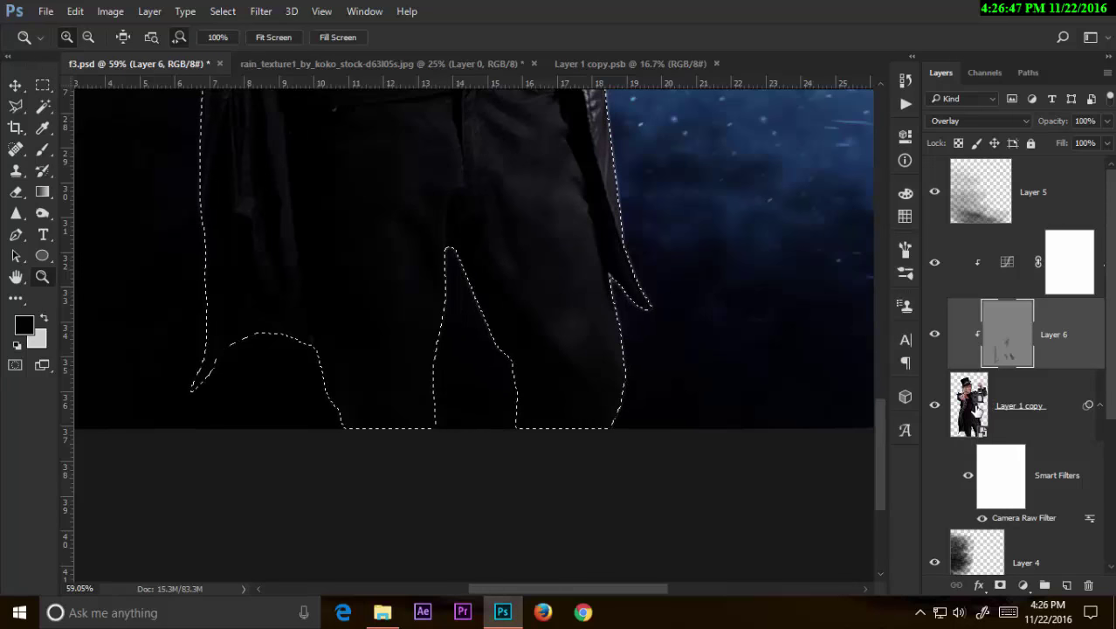
Step: Refine the selection edge again around the whole figure with Shift Edge -80%, keeping the selection active
left_click(973, 405)
left_click(261, 11)
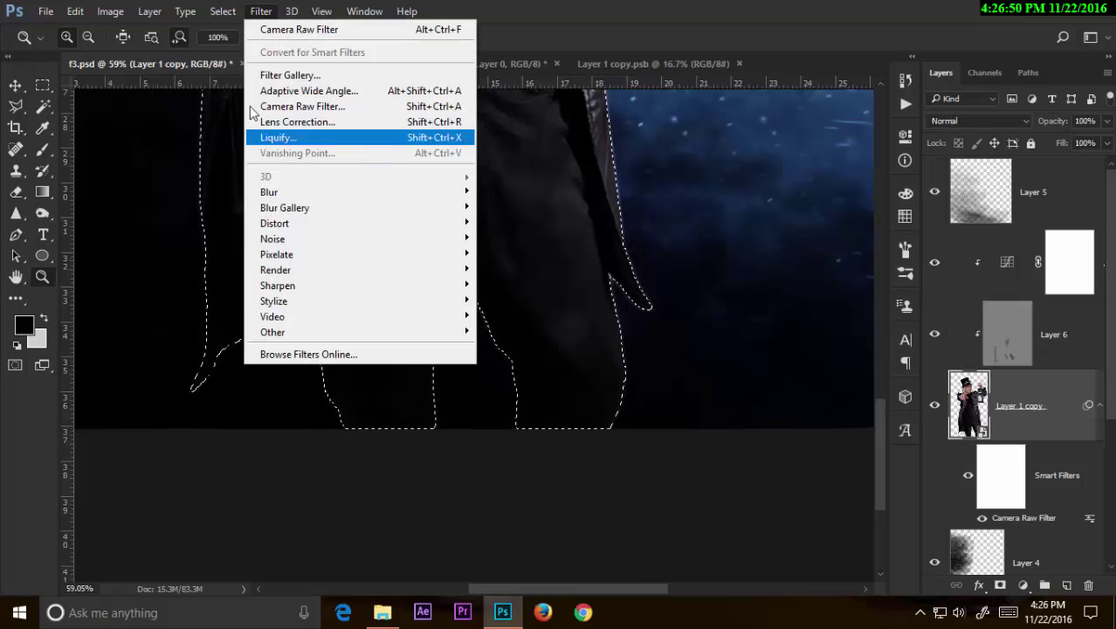
mouse_move(222, 12)
left_click(281, 207)
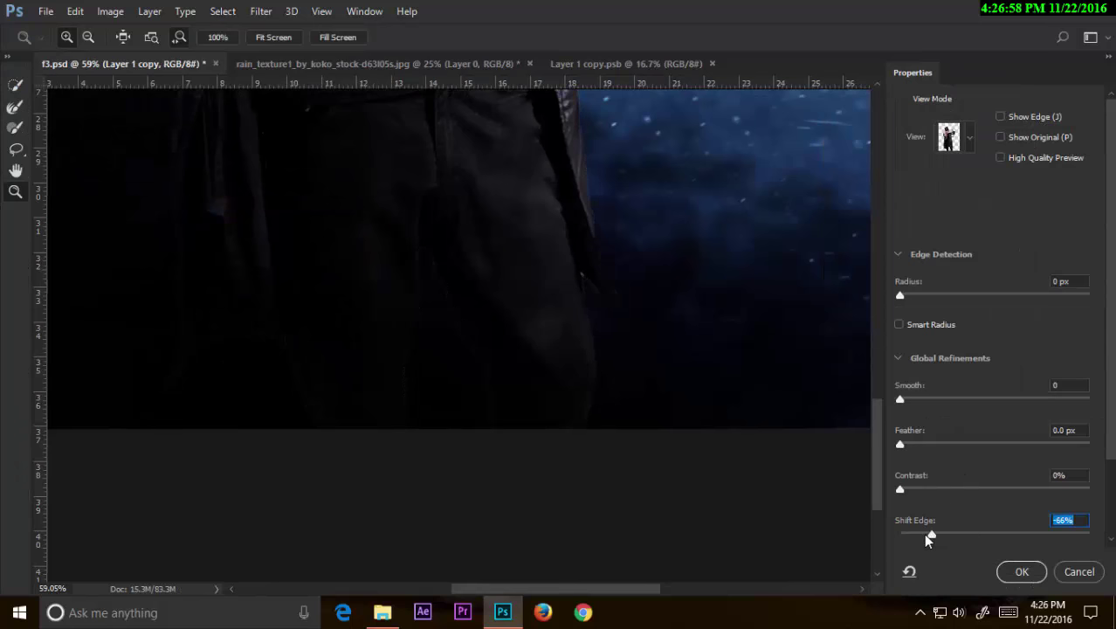
left_click_drag(560, 186, 631, 526)
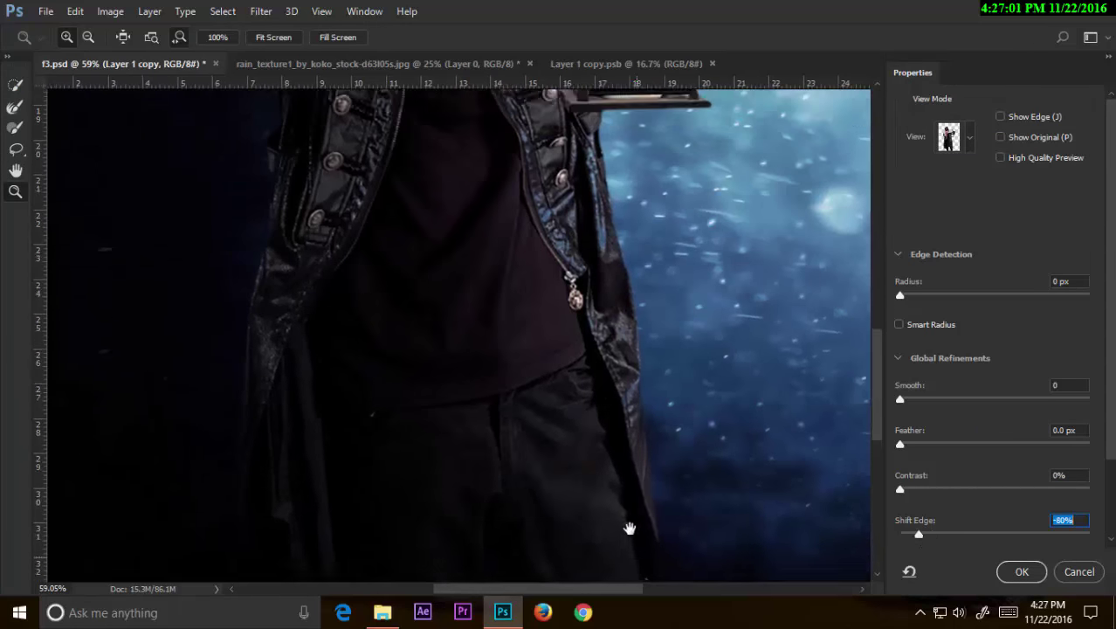
mouse_move(646, 227)
left_mouse_down()
mouse_move(654, 368)
mouse_move(552, 516)
left_mouse_up()
left_click_drag(528, 288, 522, 342)
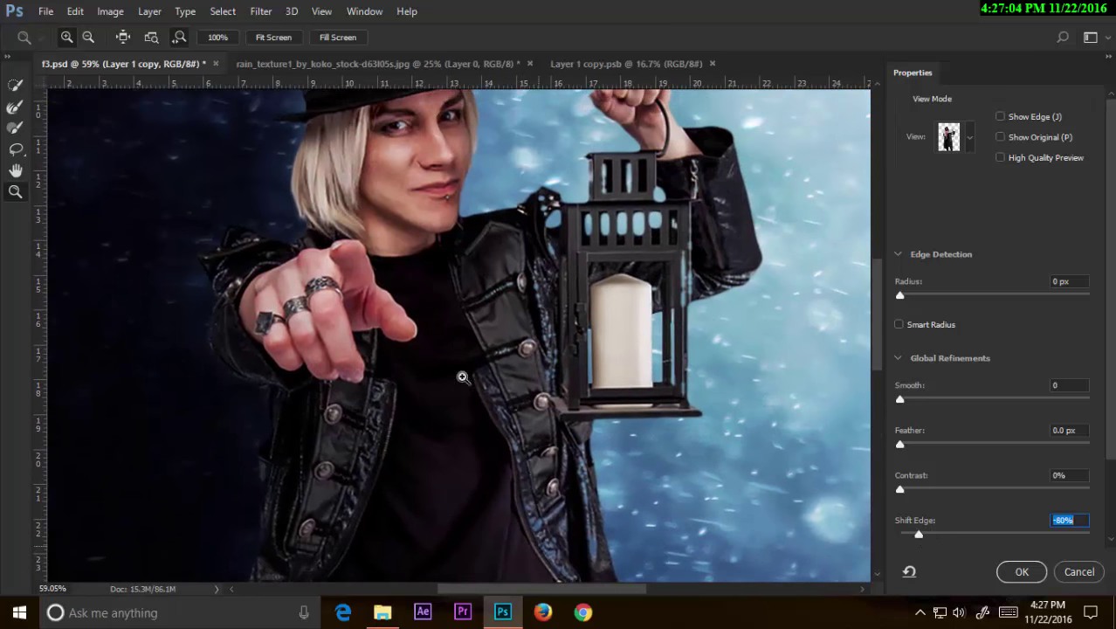
left_click(1022, 573)
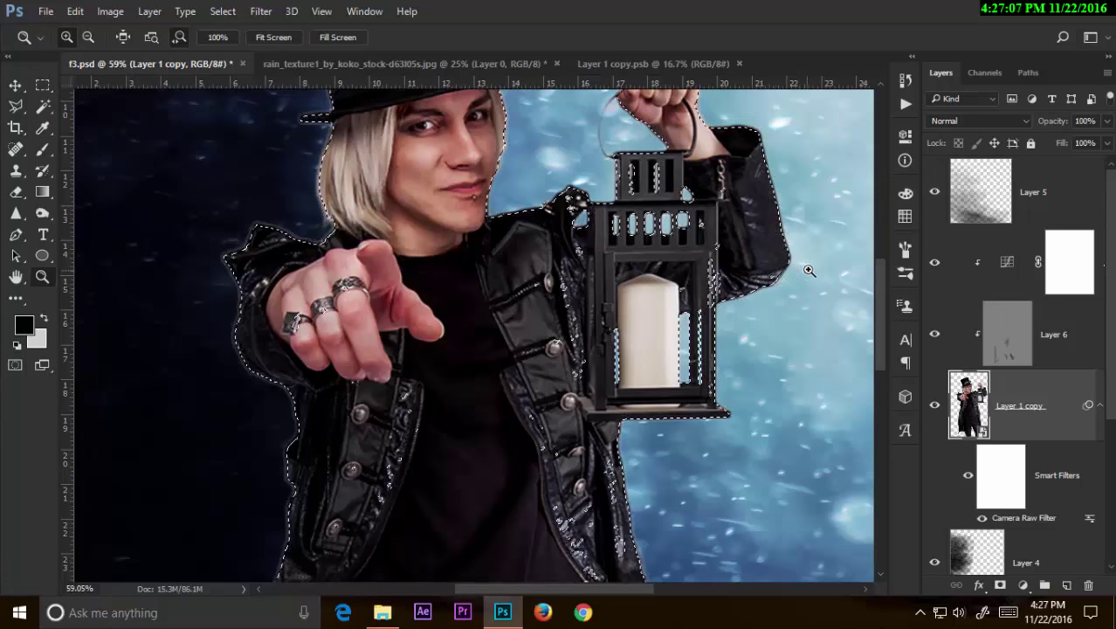
key("ctrl+d")
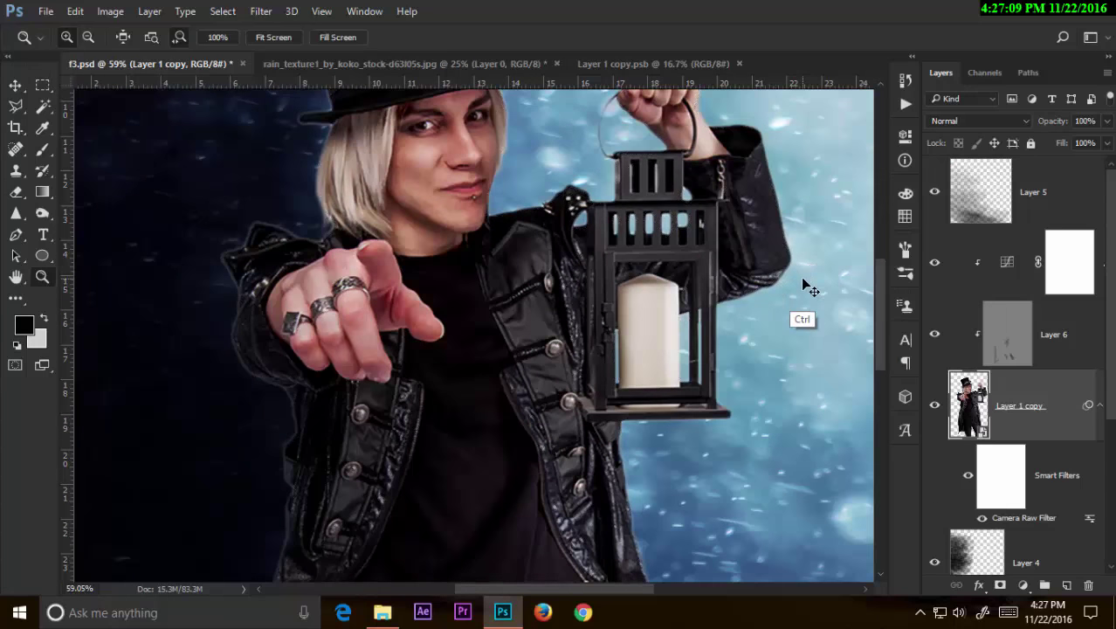
key("ctrl+z")
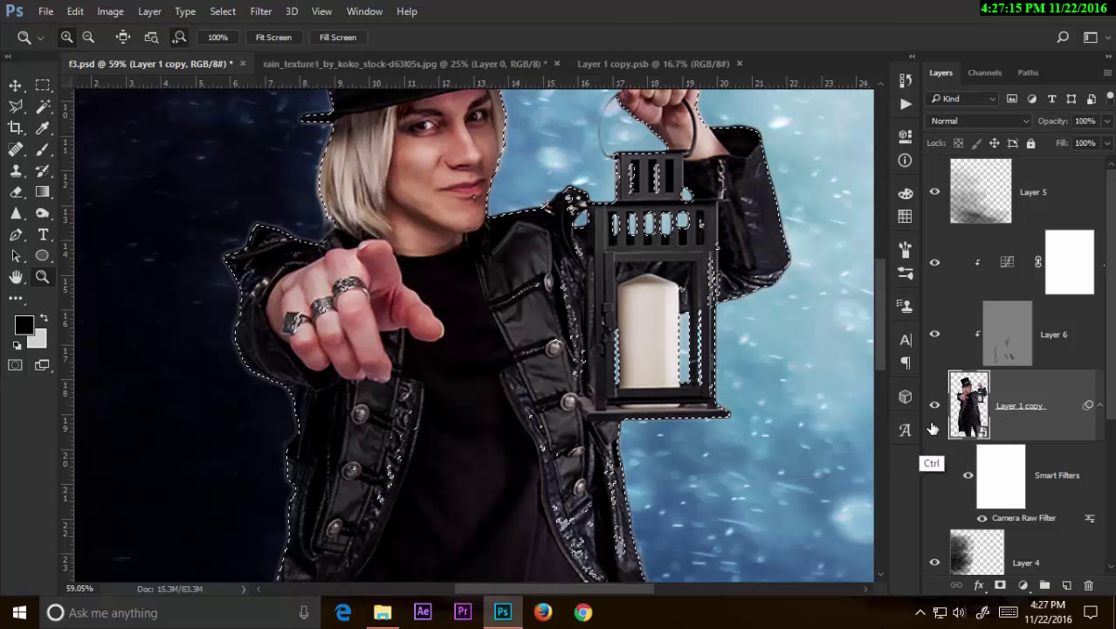
Step: Copy the man to Layer 7, release its clipping and delete the old Layer 1 copy
key("ctrl+j")
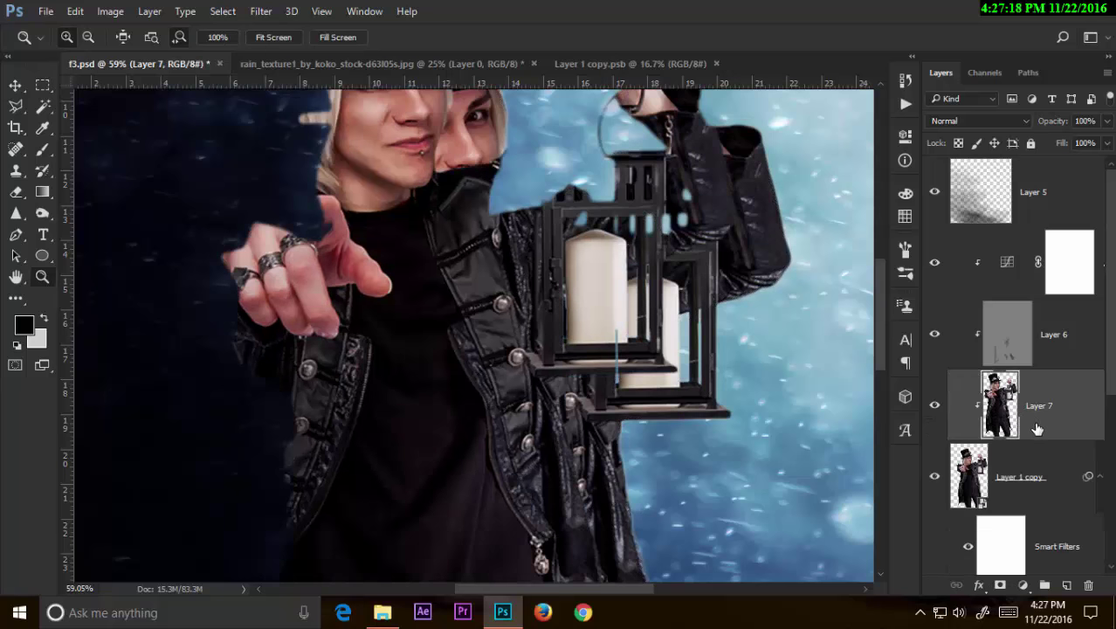
left_click(935, 475)
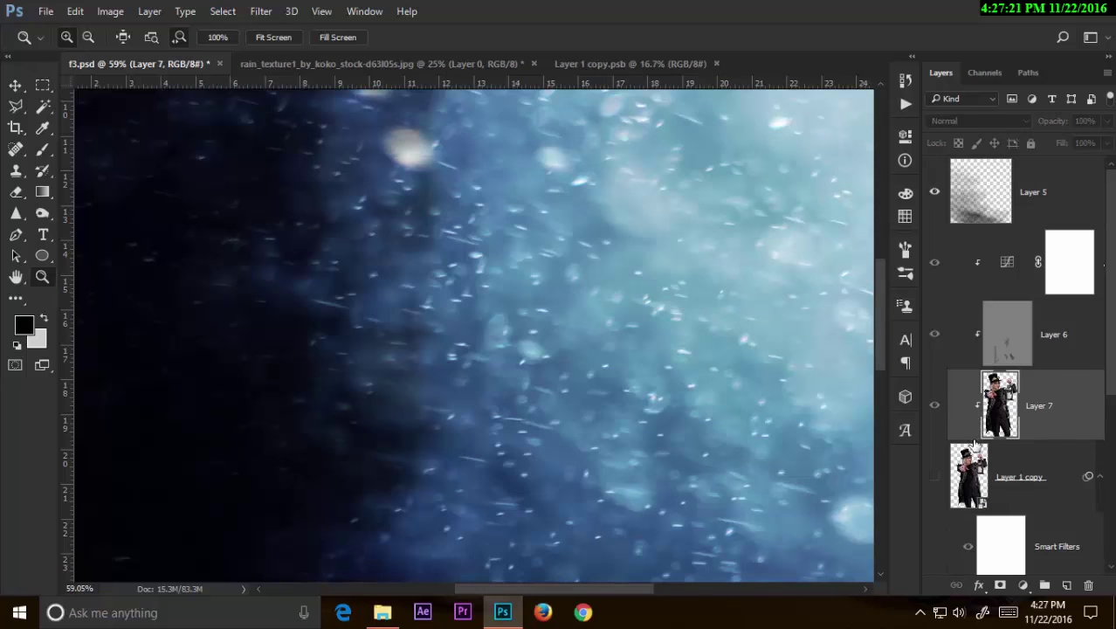
left_click(975, 441, "alt")
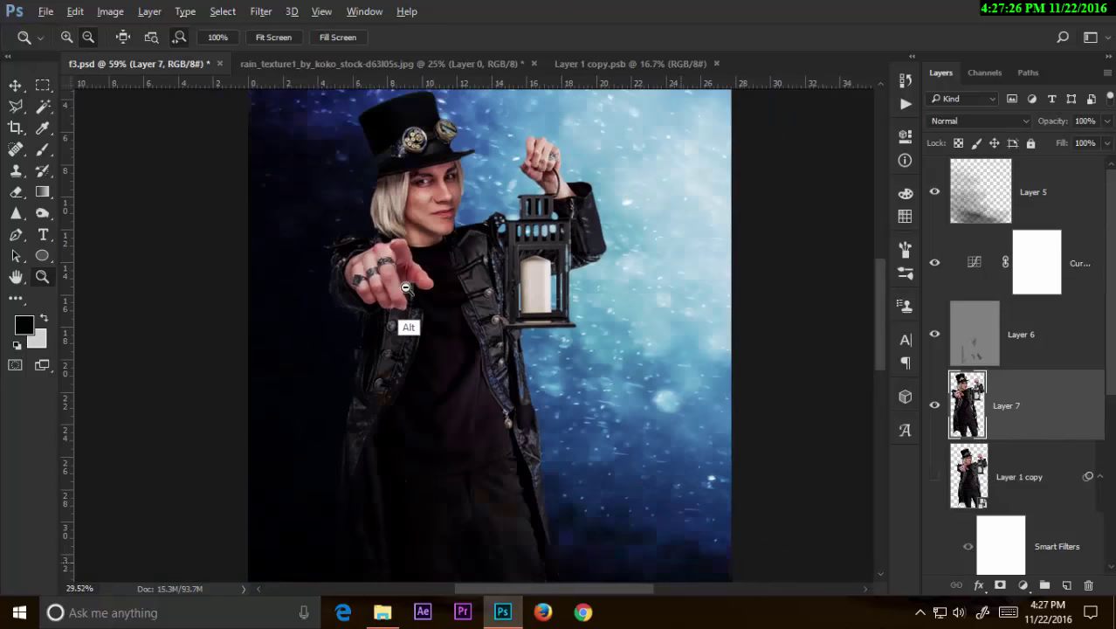
left_click_drag(454, 281, 379, 332)
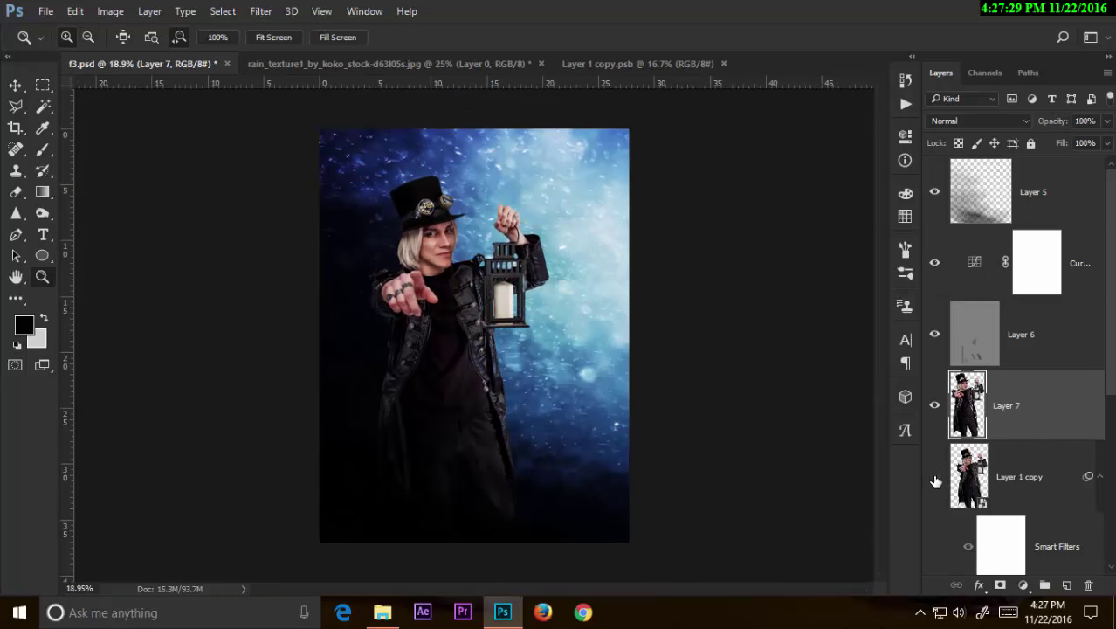
left_click(1041, 478)
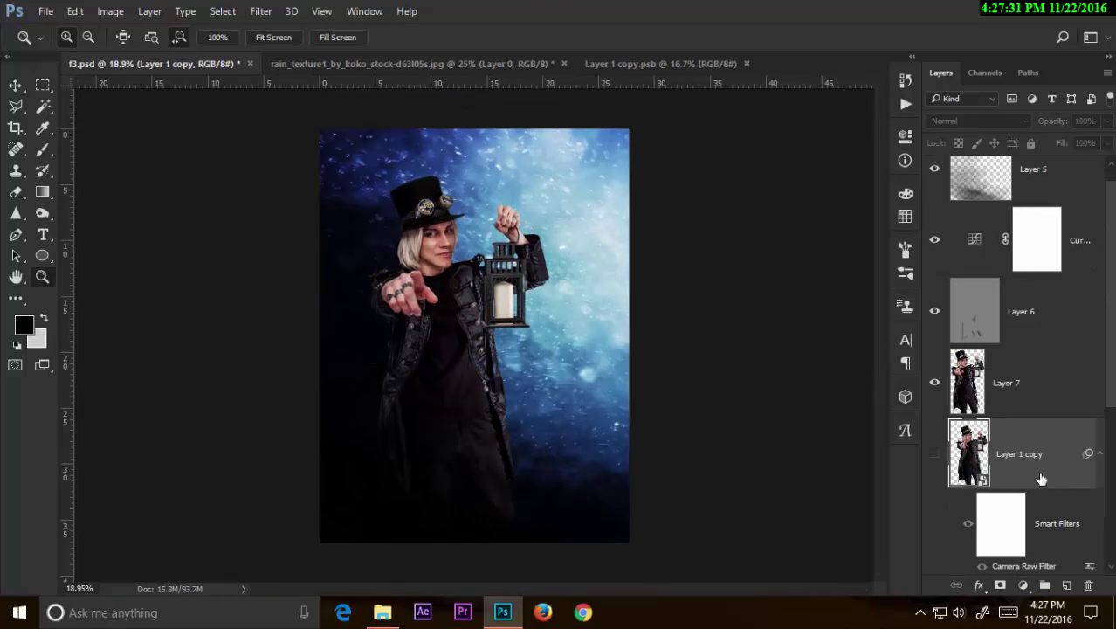
left_click(1087, 584)
left_click(1014, 394)
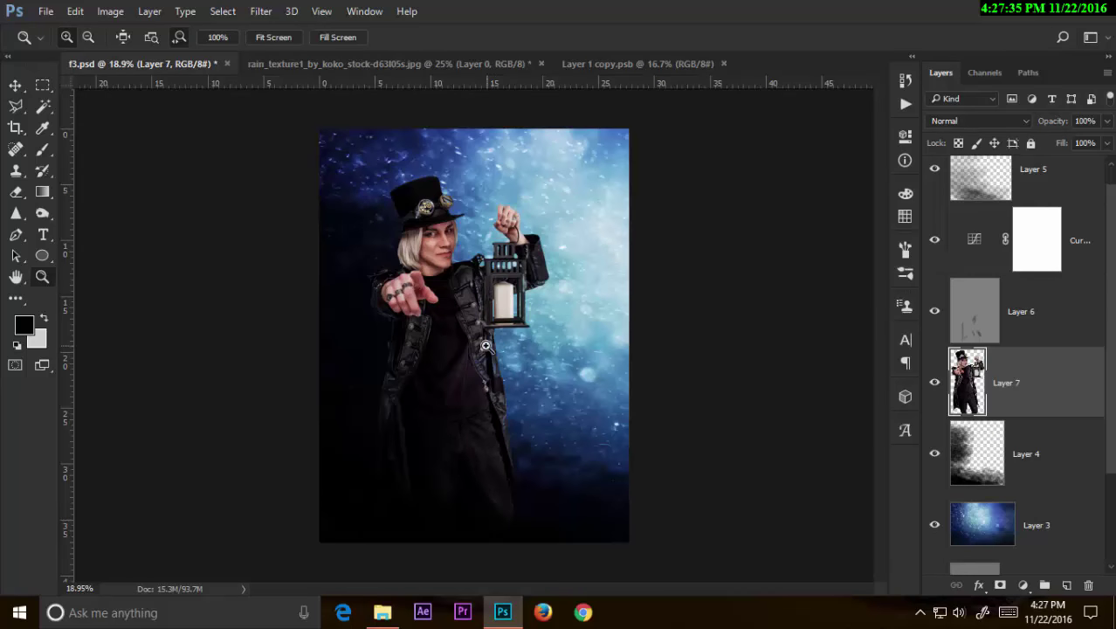
Step: Nudge the man on Layer 7 slightly right and down with Free Transform
key("v")
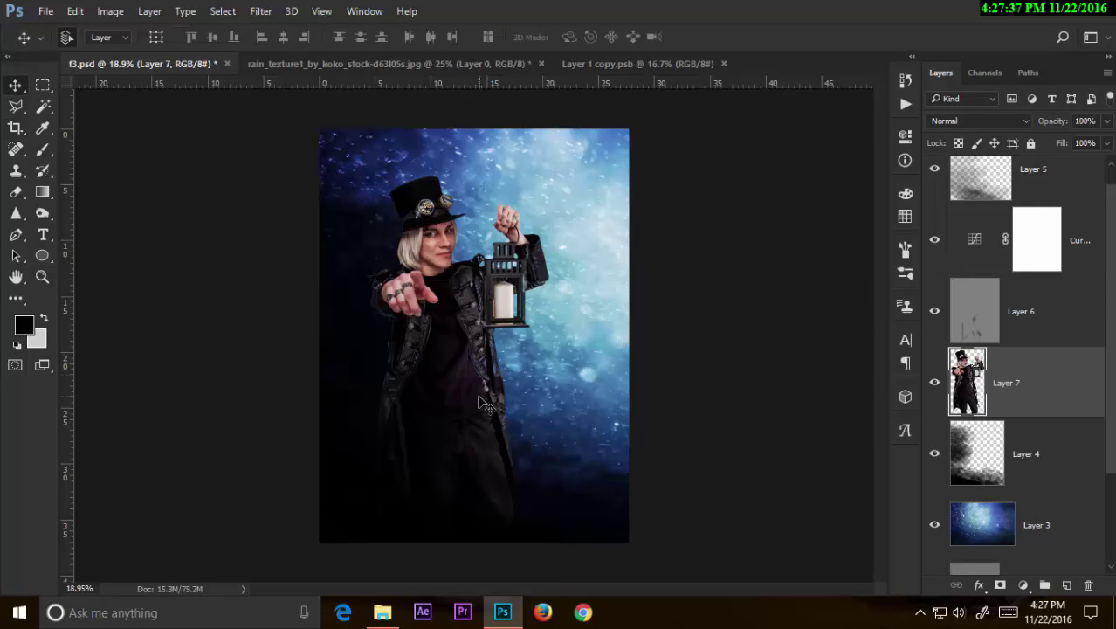
key("ctrl+t")
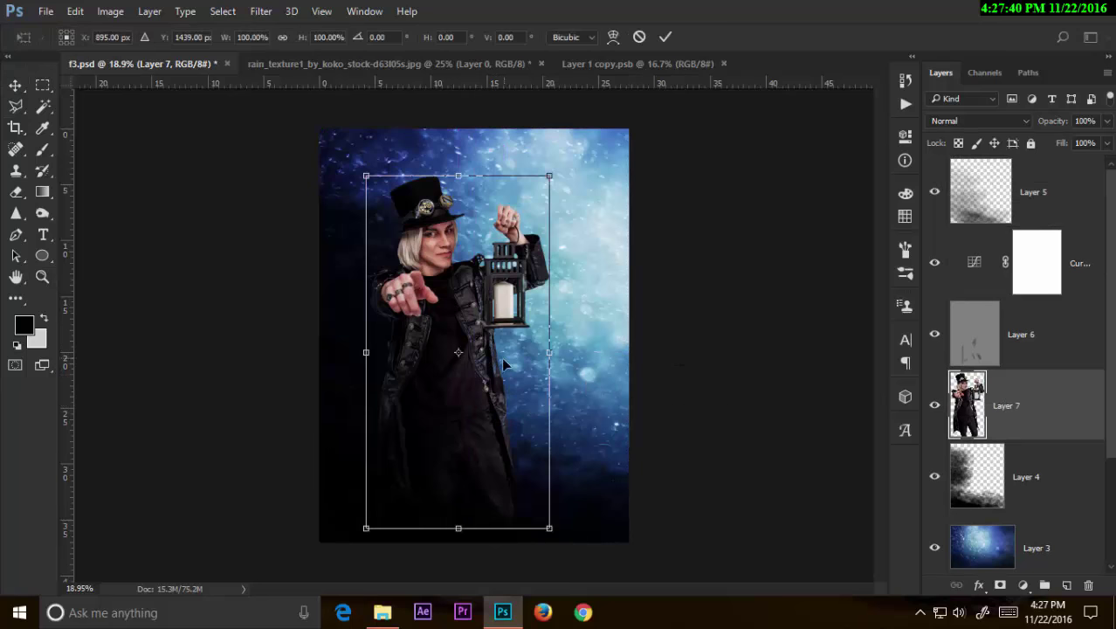
left_click_drag(504, 365, 520, 369)
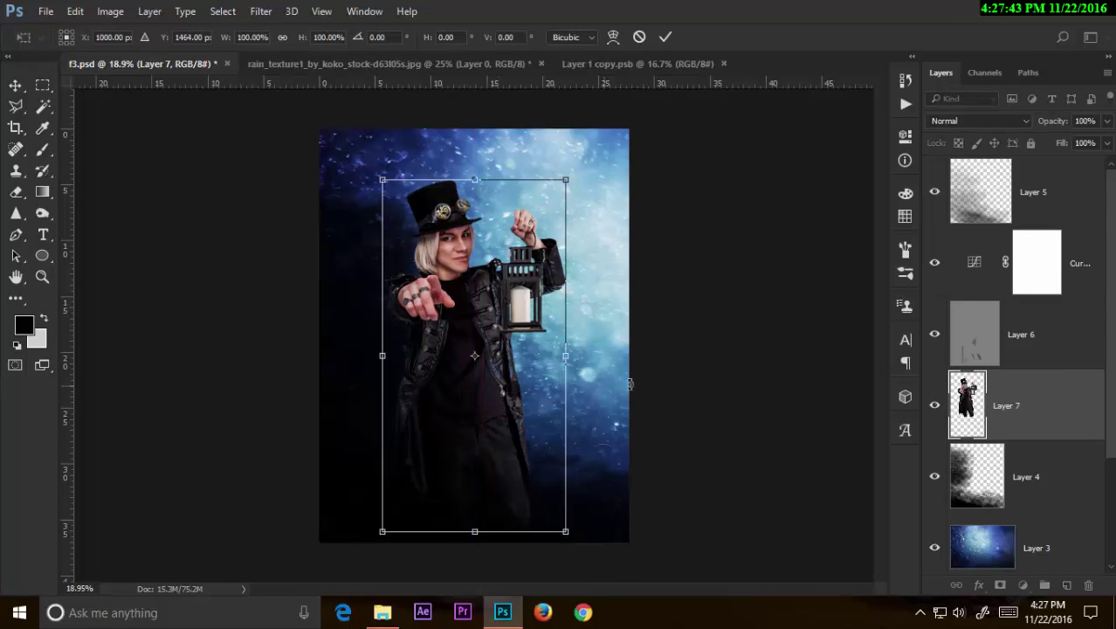
key("Return")
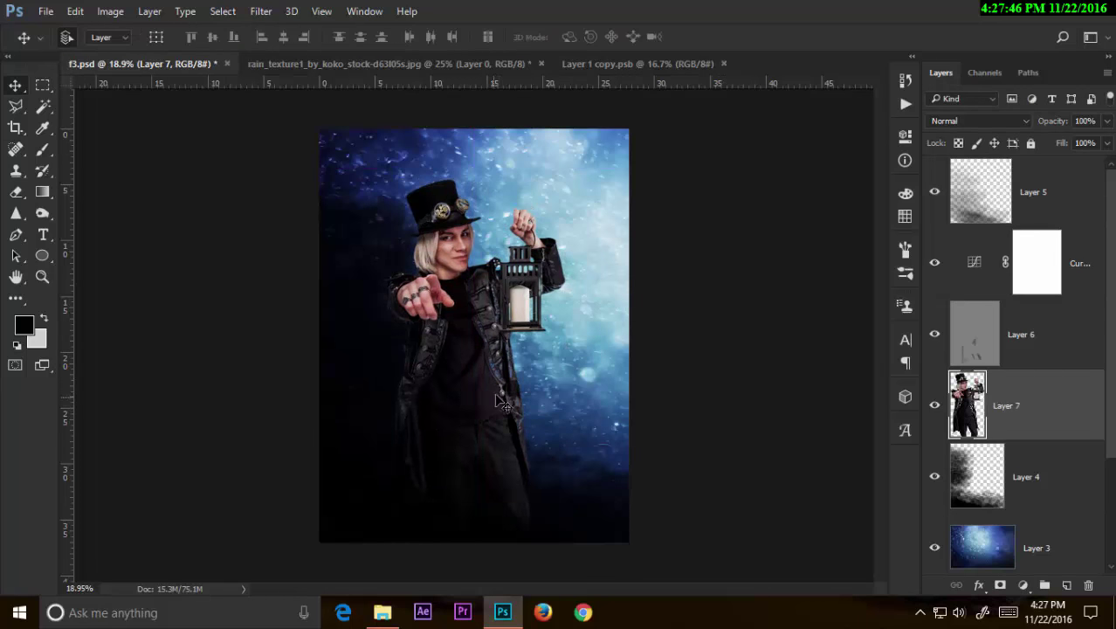
left_click(960, 406, "ctrl")
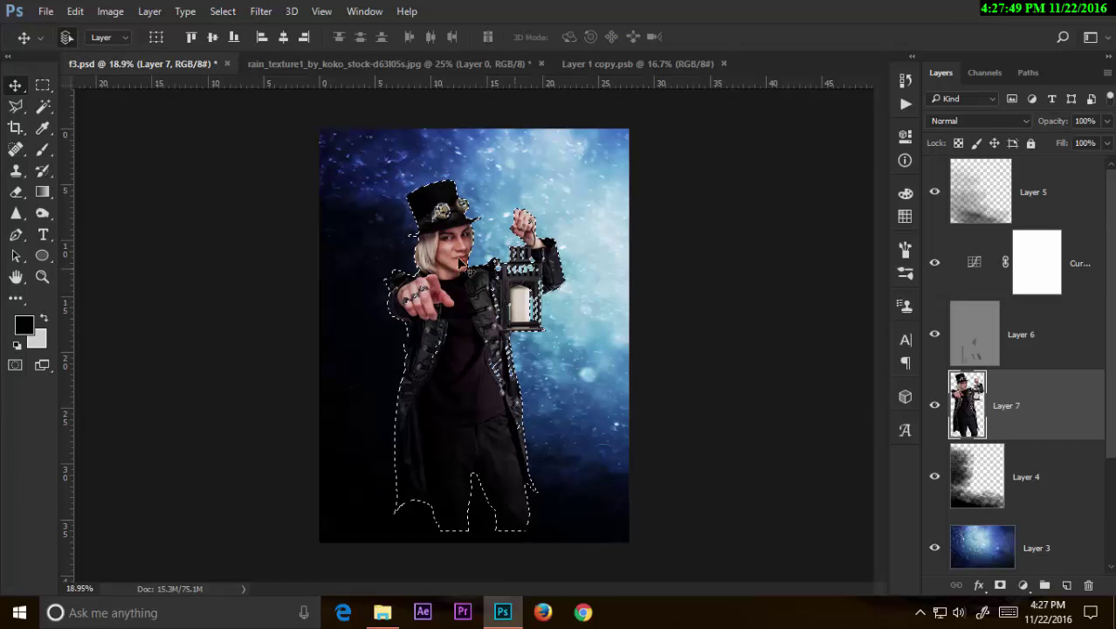
key("b")
left_click(319, 36)
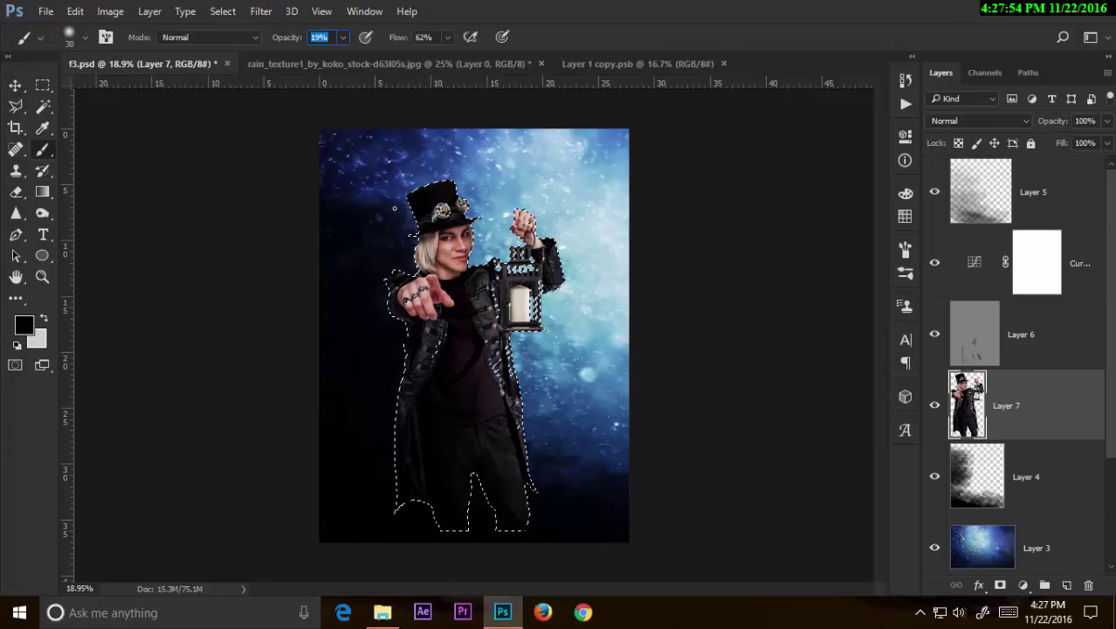
key("bracketright")
key("bracketright")
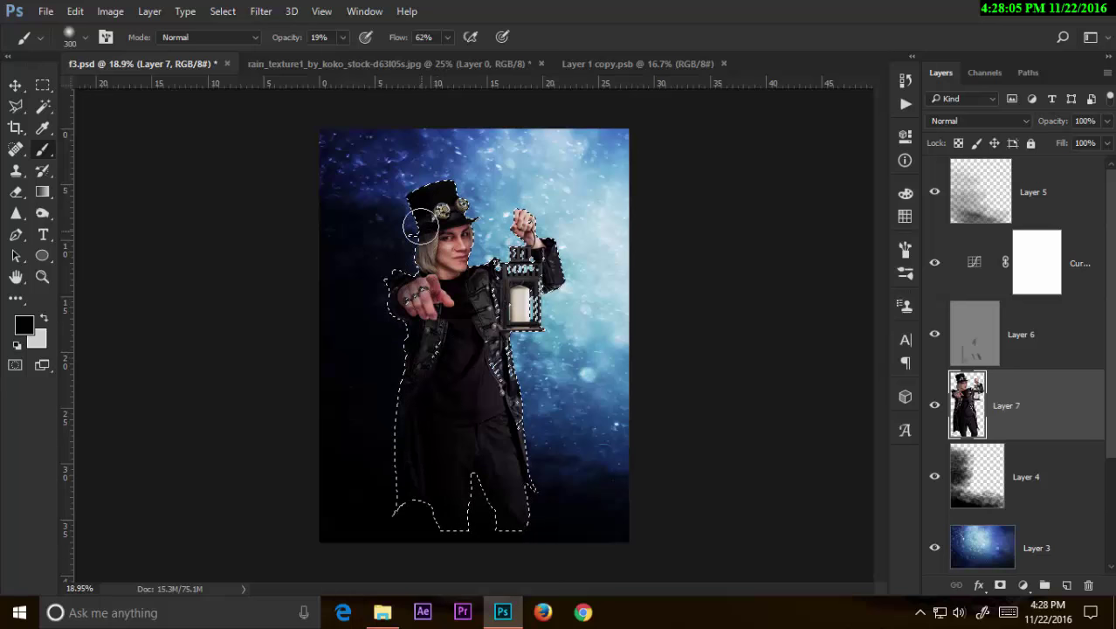
mouse_move(1045, 121)
left_mouse_down()
mouse_move(1036, 127)
mouse_move(1052, 127)
left_mouse_up()
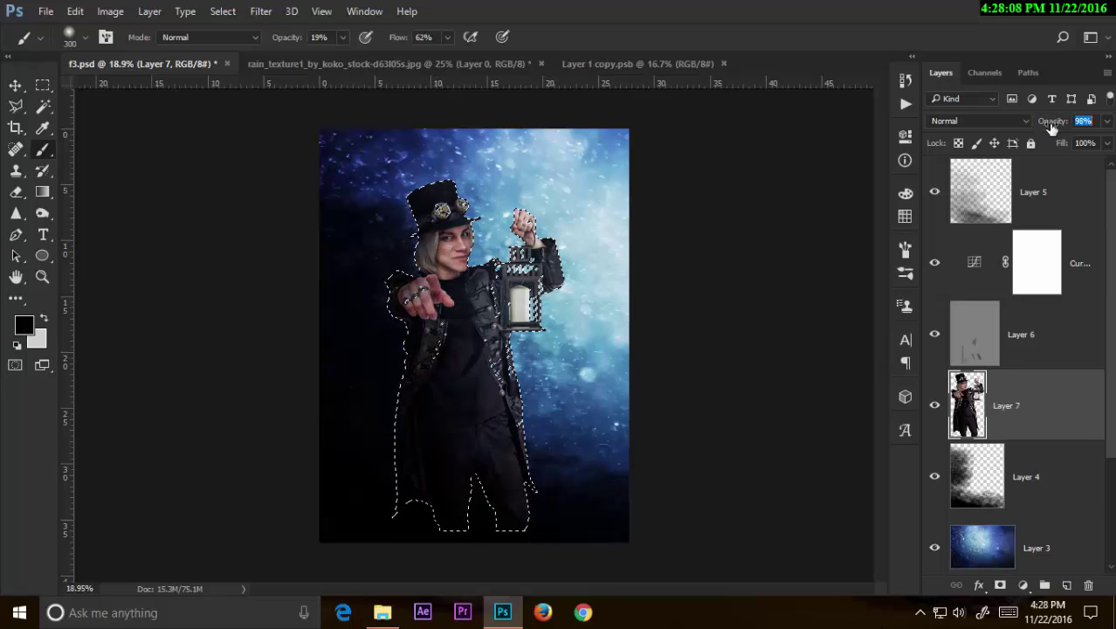
key("ctrl+d")
Step: Select overlay Layer 6, zoom in on the face and dodge the area around the eyes
left_click(977, 336)
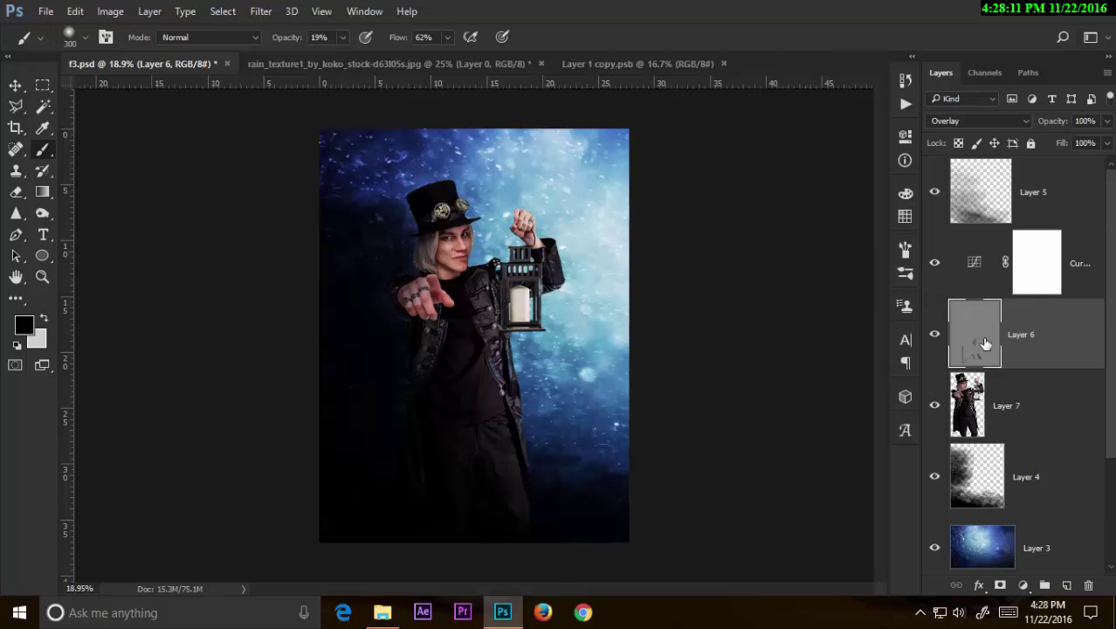
key("z")
left_click_drag(572, 234, 602, 227)
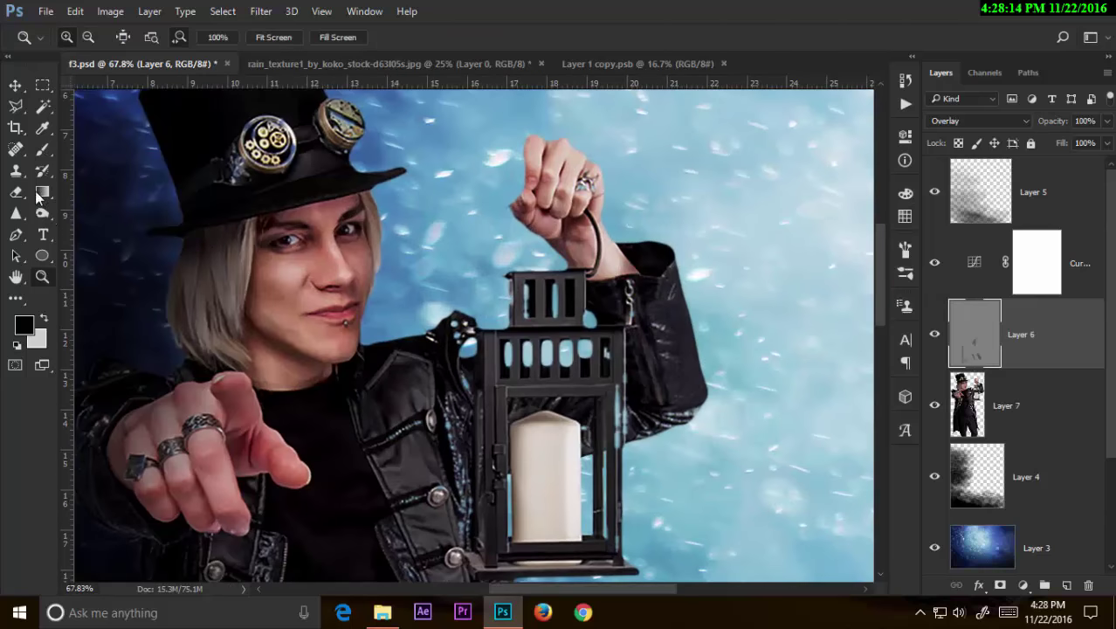
right_click(41, 213)
left_click(96, 212)
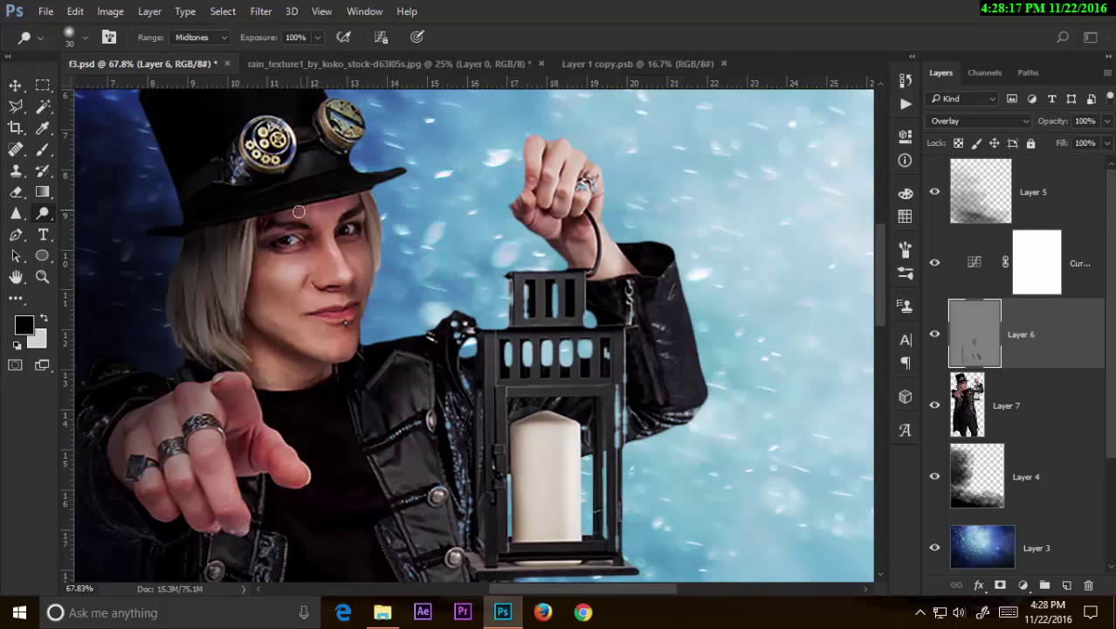
left_click_drag(298, 212, 325, 220)
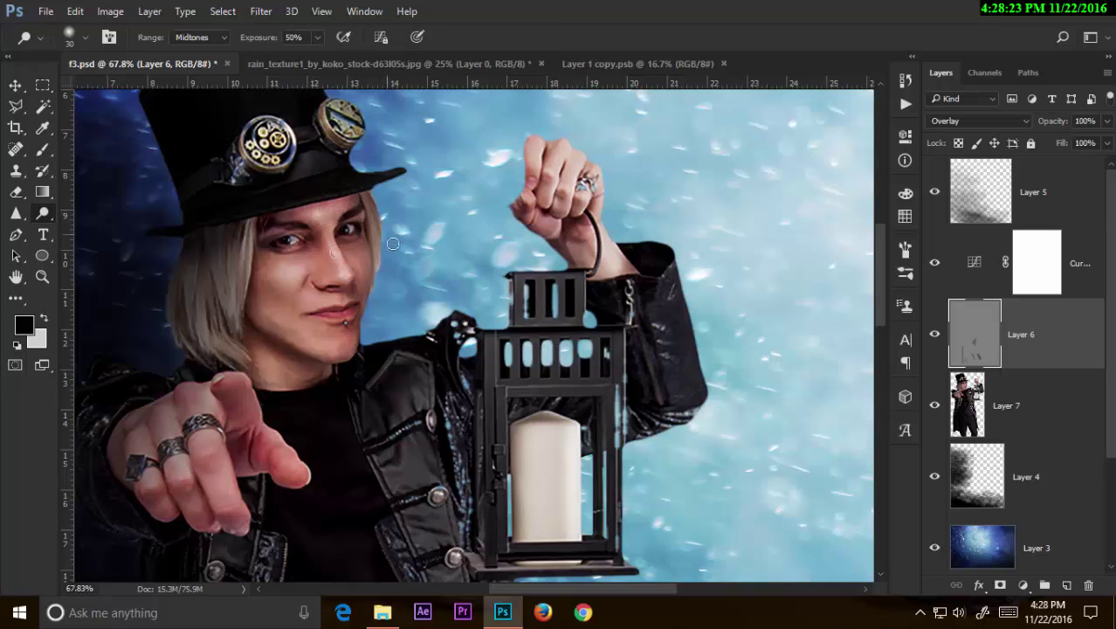
Step: Paint a light grey cheek highlight, then brush sampled skin tone toward the chin at 38% flow
key("b")
key("bracketleft")
key("bracketleft")
key("bracketleft")
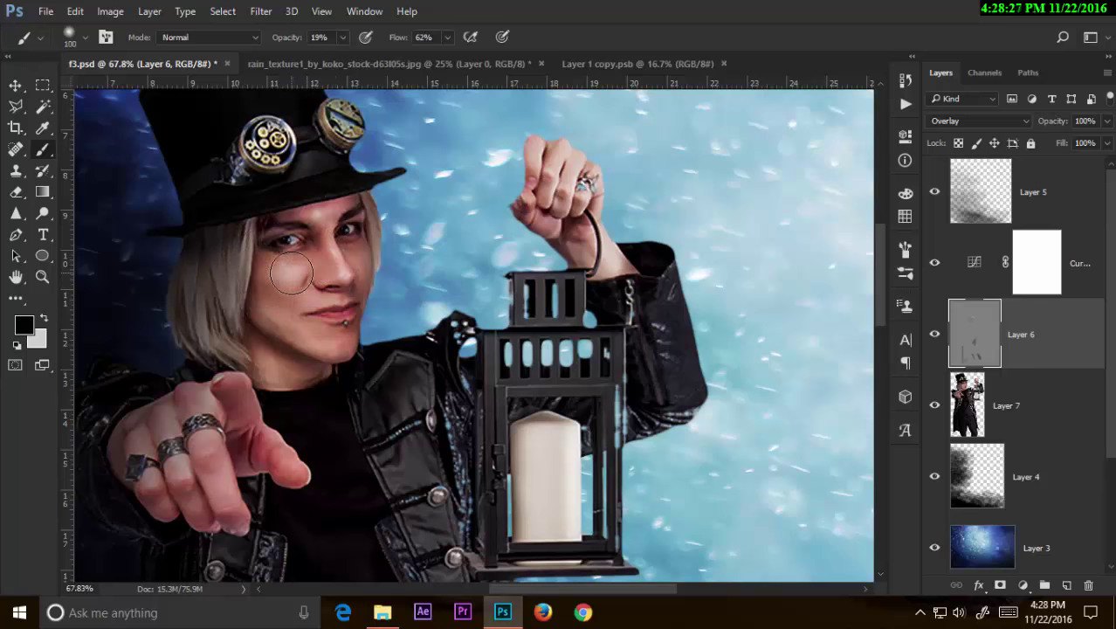
key("bracketleft")
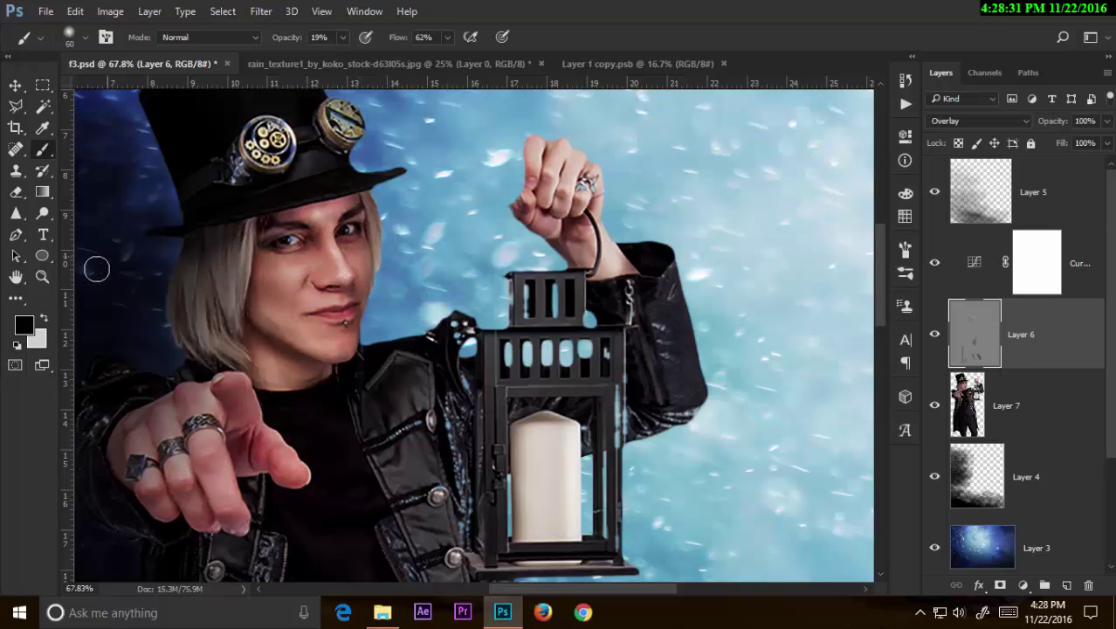
left_click(44, 317)
left_click_drag(255, 257, 307, 269)
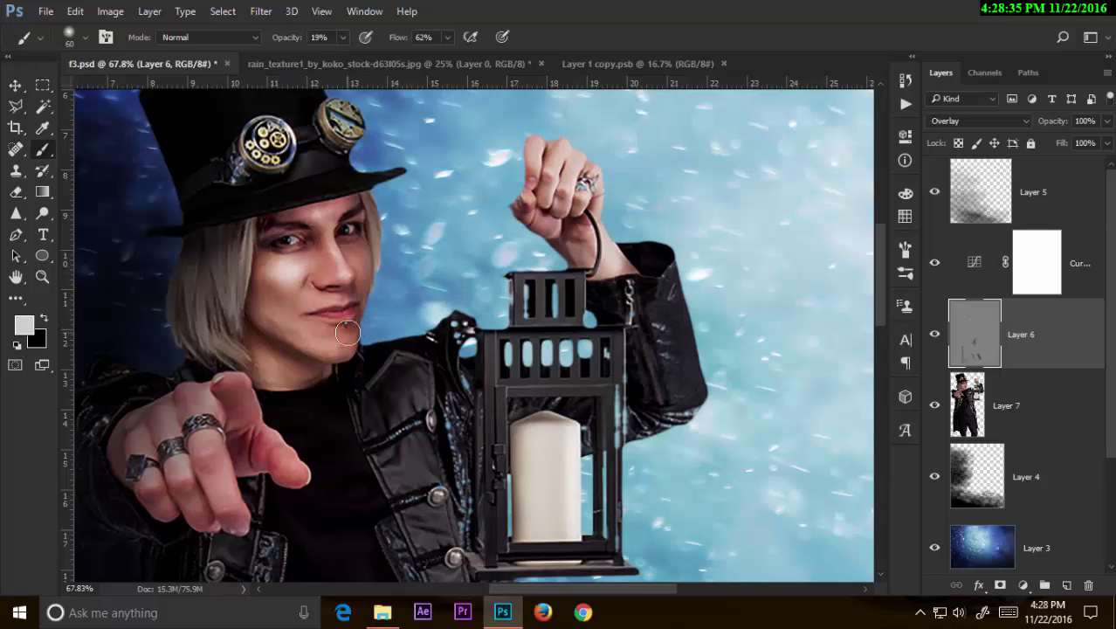
left_click_drag(397, 37, 376, 38)
left_click(278, 296, "alt")
left_click_drag(282, 311, 294, 334)
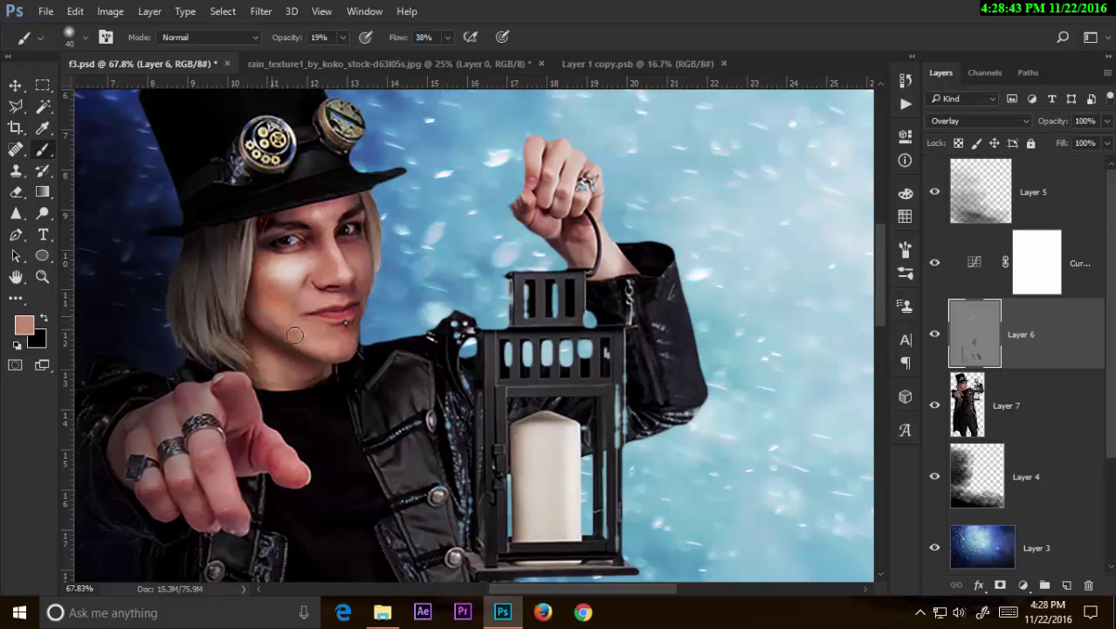
Step: Dodge the jaw, chin and under-chin shadow, then brighten the cheek once more
left_click(42, 215)
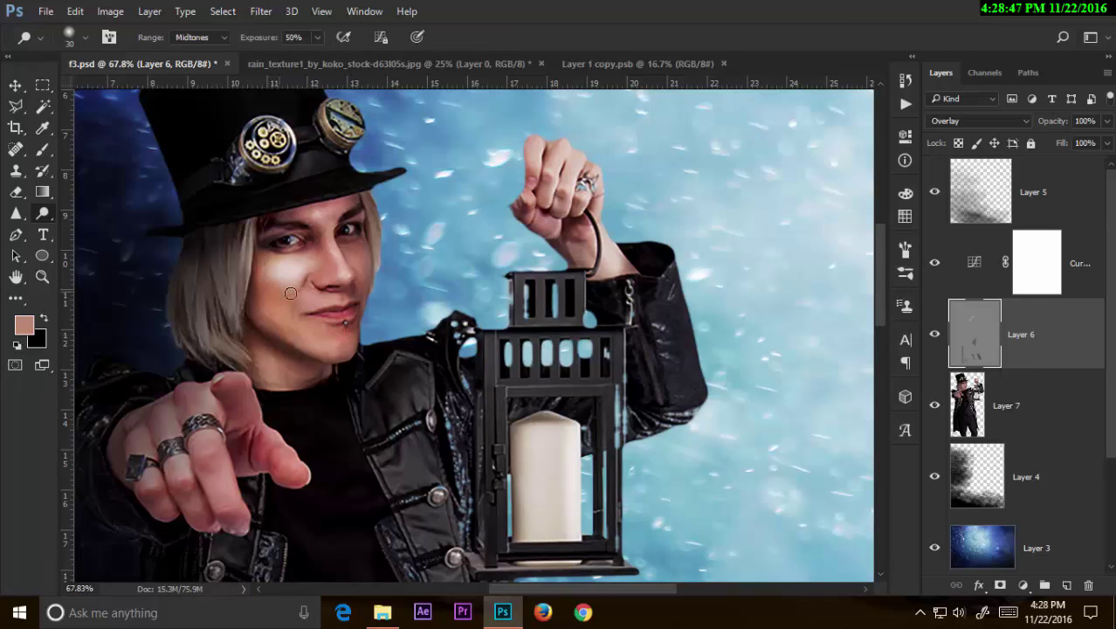
left_click_drag(312, 325, 339, 347)
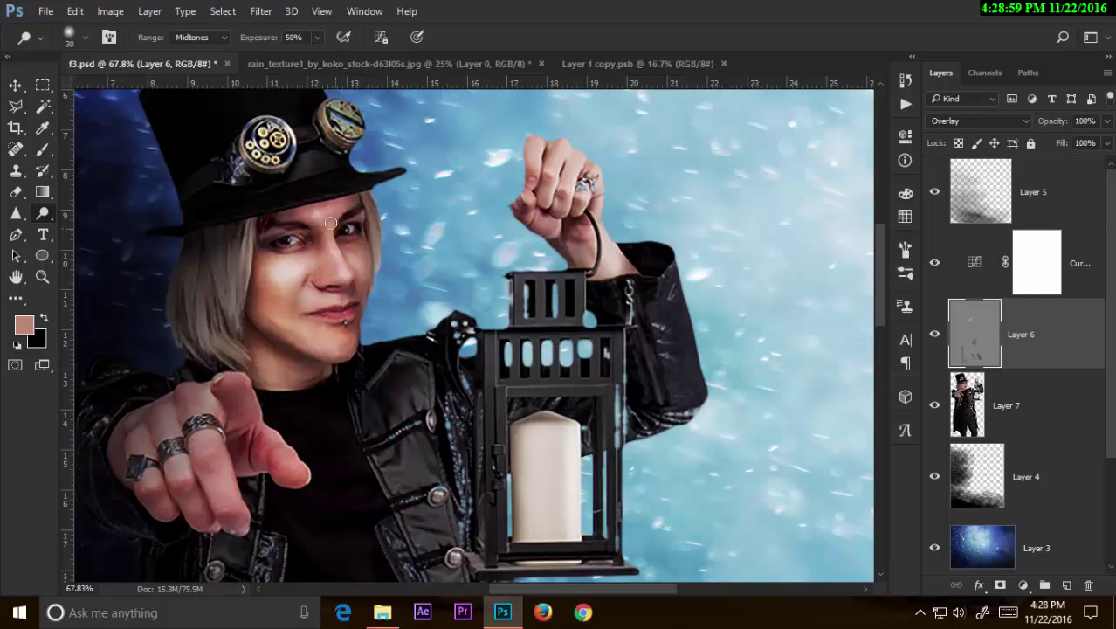
left_click_drag(276, 359, 301, 385)
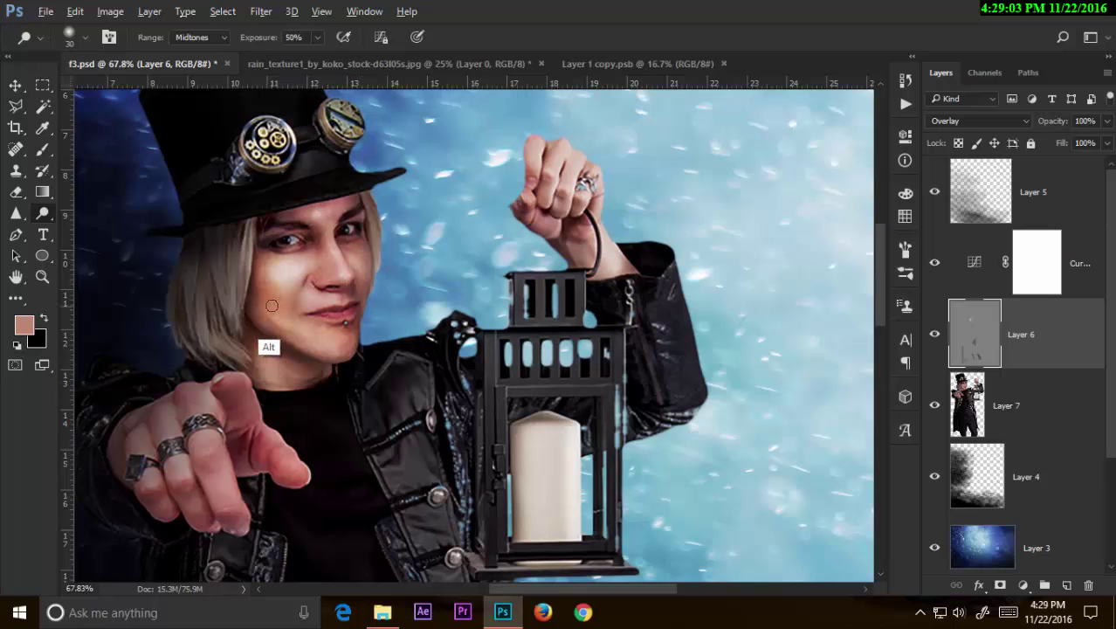
mouse_move(266, 344)
left_mouse_down()
mouse_move(283, 324)
mouse_move(322, 335)
left_mouse_up()
key("g")
key("ctrl+z")
key("o")
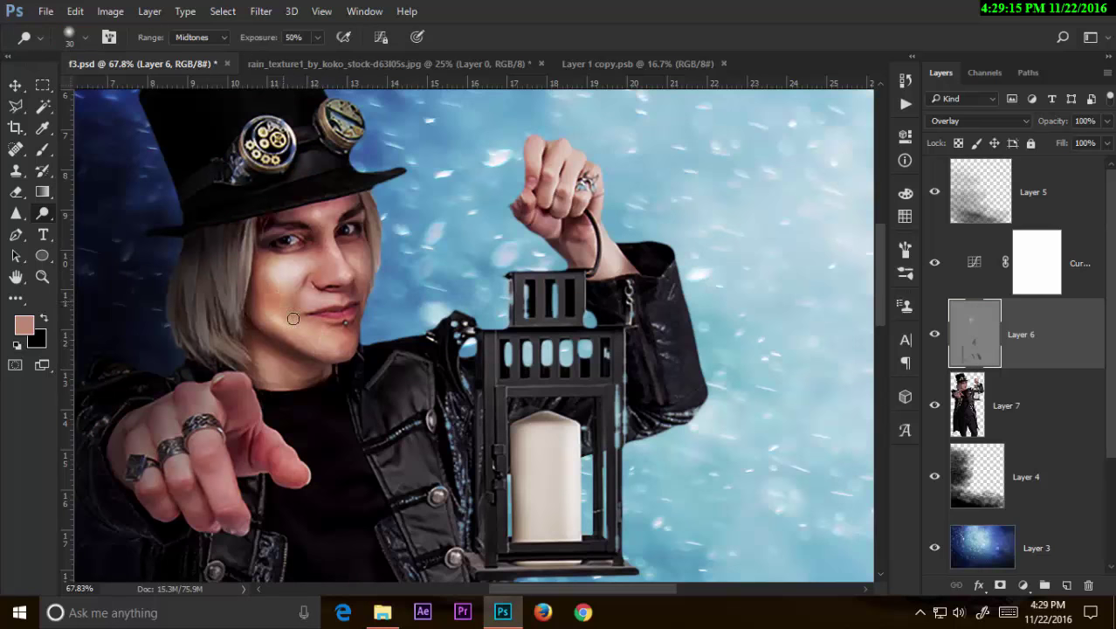
left_click_drag(292, 319, 272, 304)
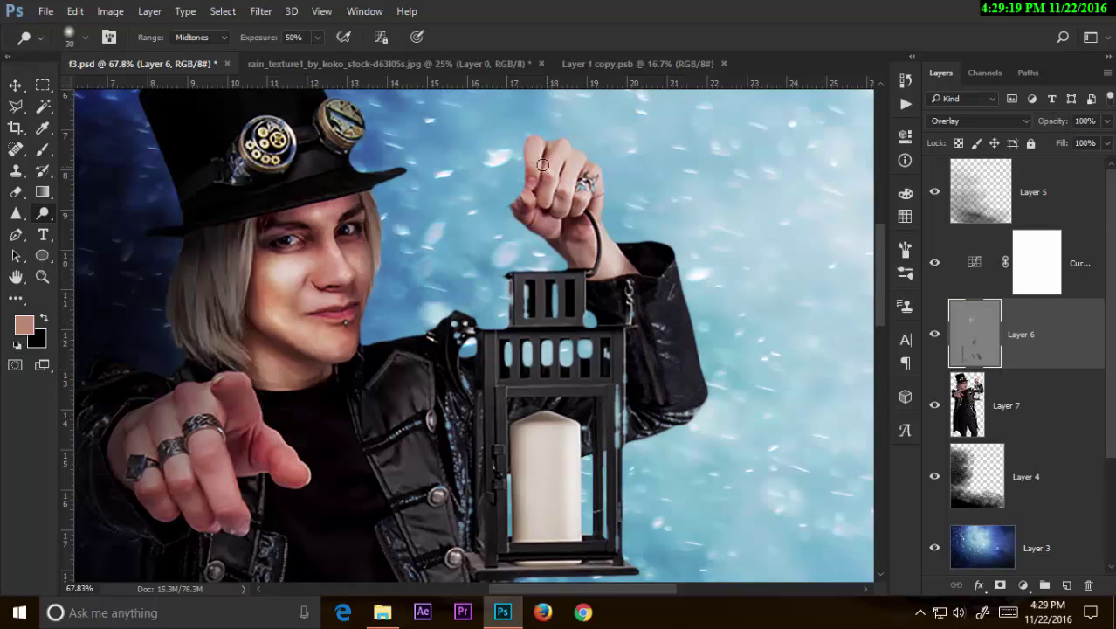
left_click(24, 323)
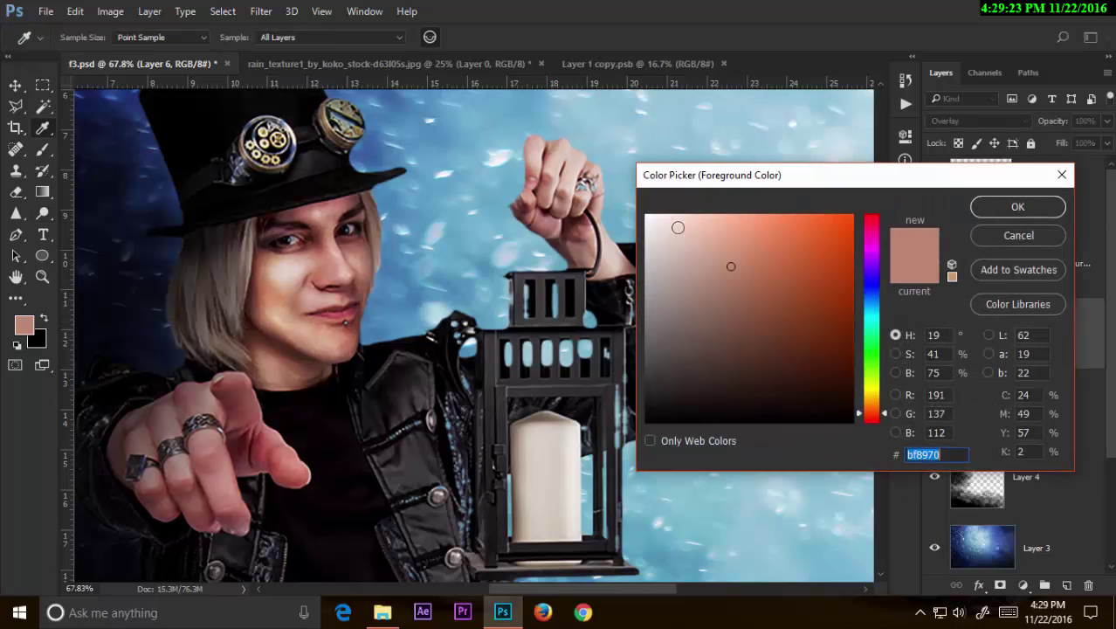
Step: Set the foreground to white and dodge the raised and ringed fingers of the pointing hand
left_click(647, 215)
left_click(1016, 206)
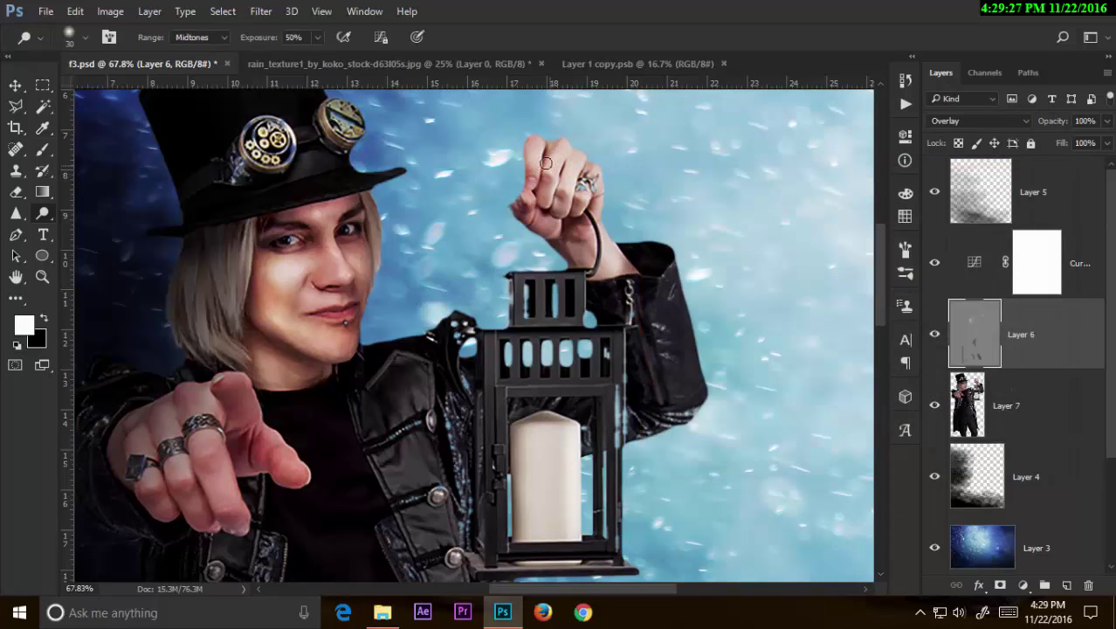
left_click_drag(545, 163, 547, 205)
mouse_move(225, 483)
left_mouse_down()
mouse_move(208, 445)
mouse_move(174, 448)
mouse_move(212, 385)
mouse_move(237, 410)
left_mouse_up()
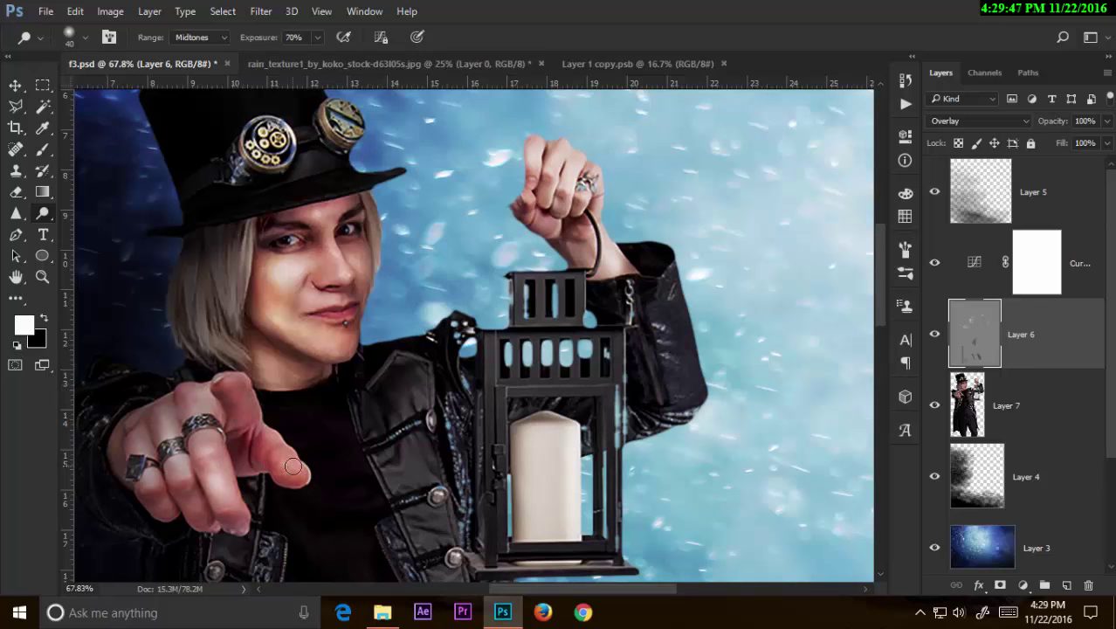
mouse_move(292, 466)
left_mouse_down()
mouse_move(266, 447)
mouse_move(174, 541)
mouse_move(151, 479)
mouse_move(201, 510)
left_mouse_up()
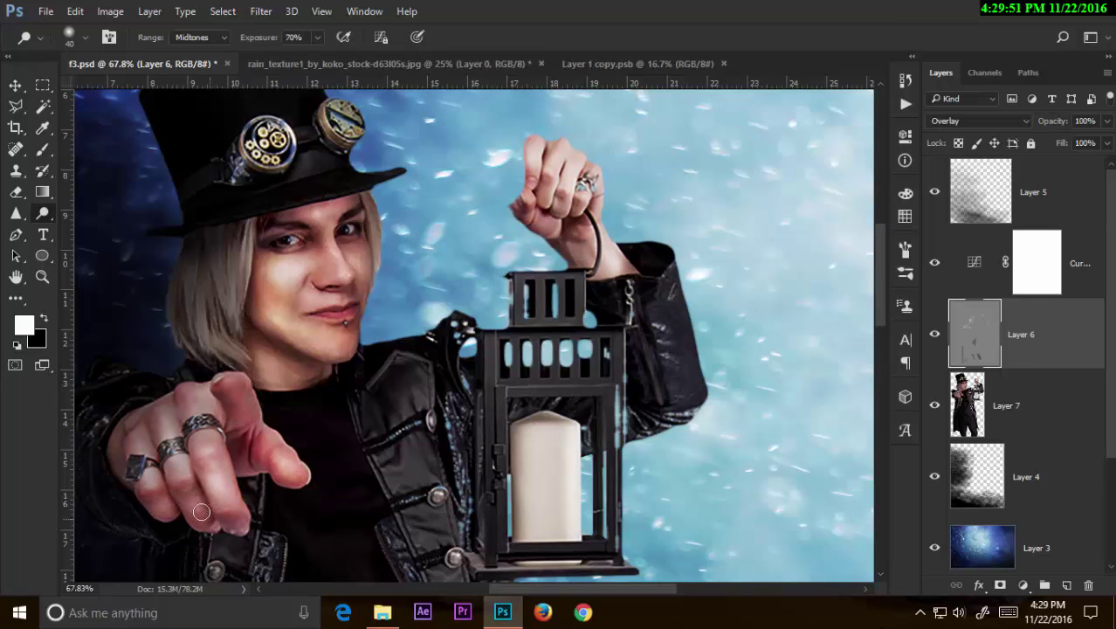
Step: Raise dodge exposure to 100% and lighten the jacket lapel near the button
left_click_drag(417, 376, 518, 200)
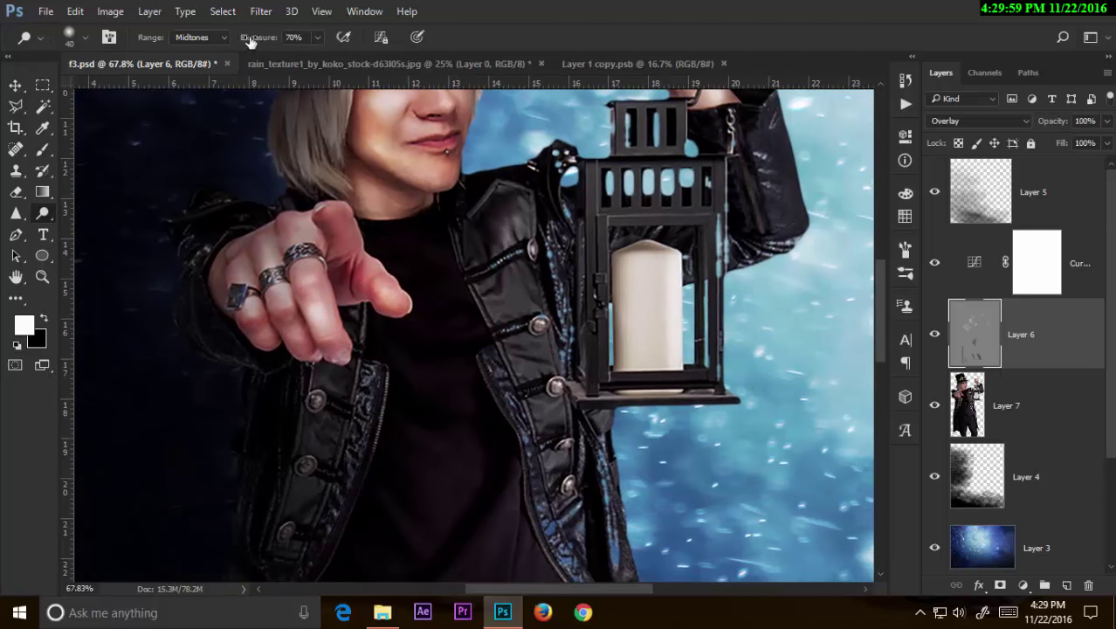
left_click_drag(249, 42, 500, 249)
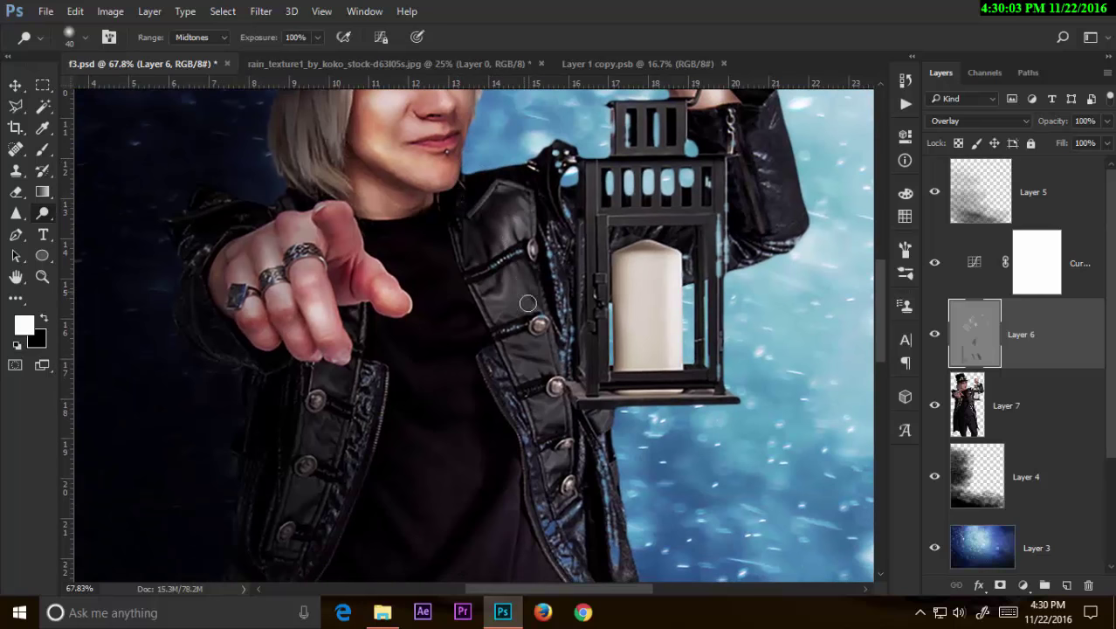
left_click_drag(547, 358, 529, 341)
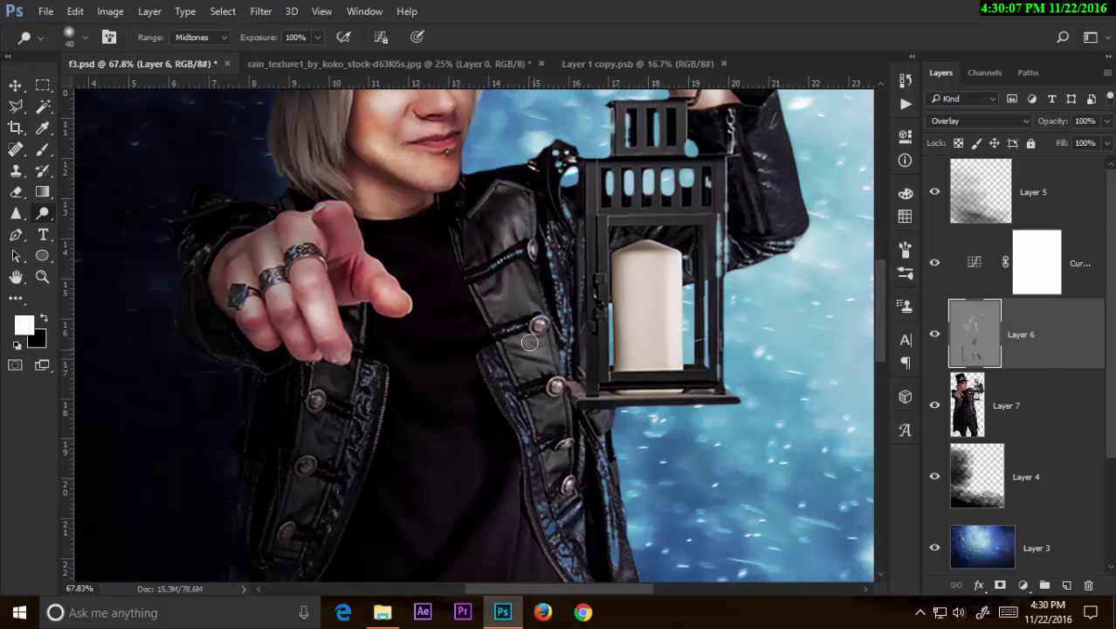
Step: Paint soft white highlights on the jacket front, lapel edge and lower edge
key("p")
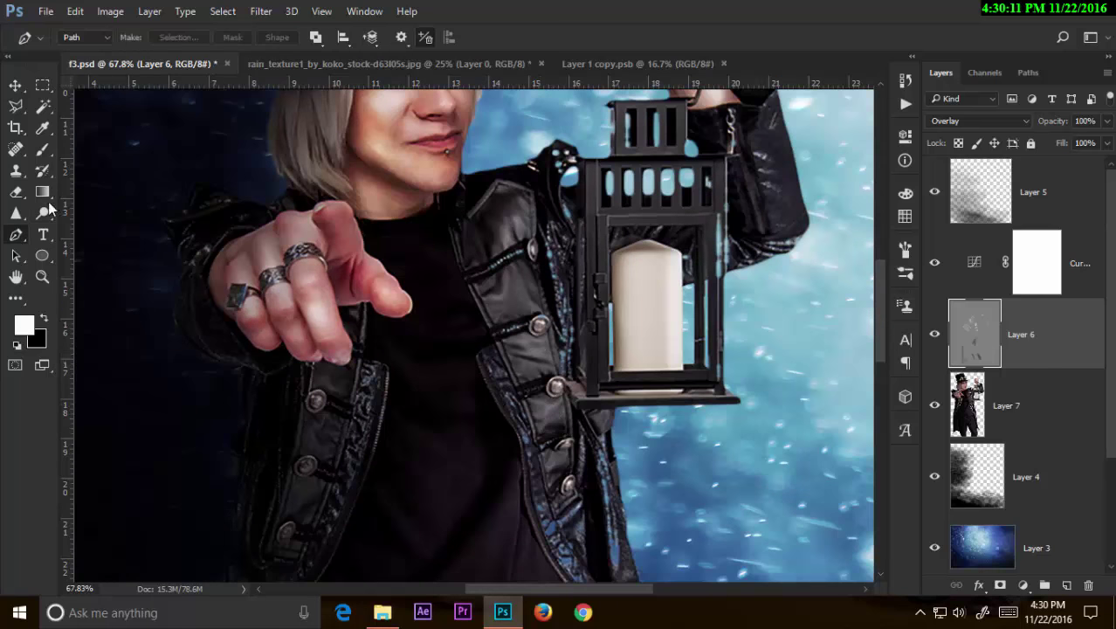
left_click(44, 150)
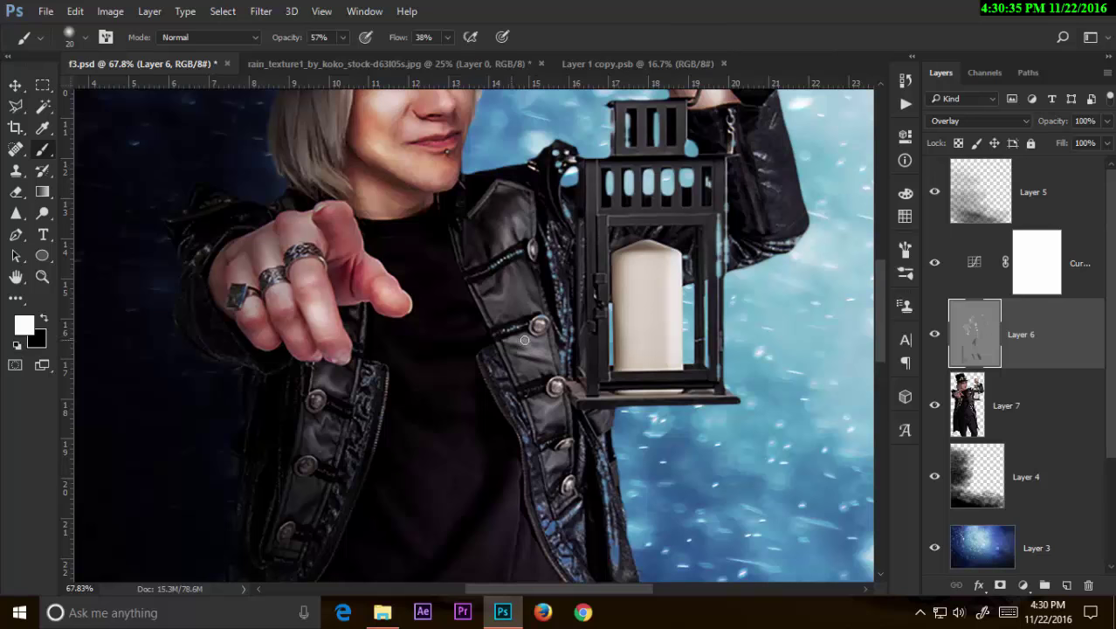
left_click_drag(525, 340, 530, 288)
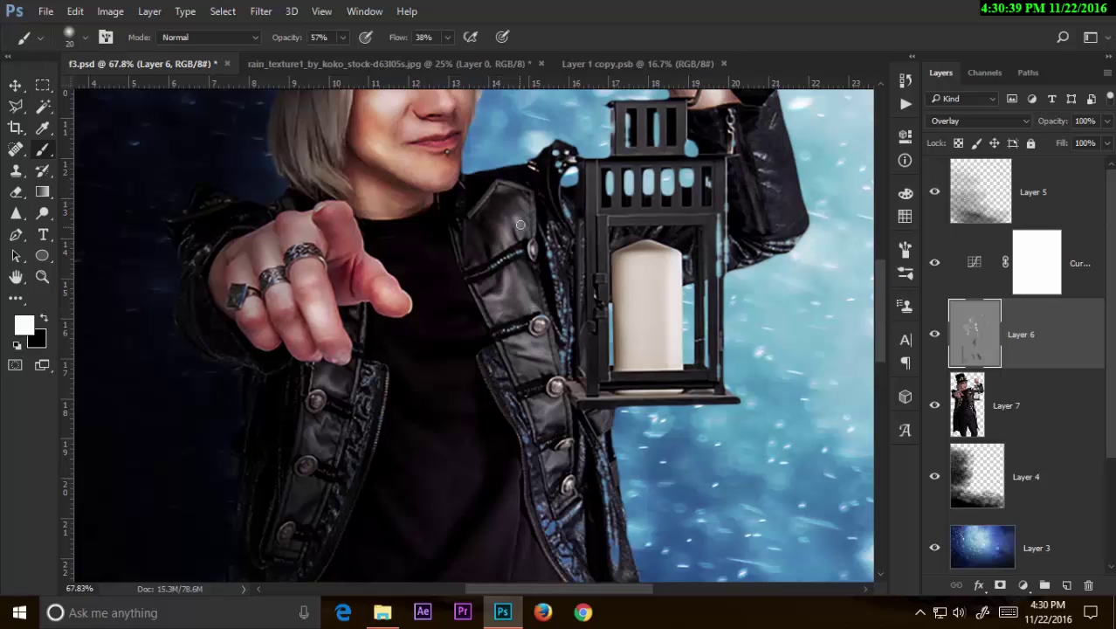
left_click_drag(582, 418, 500, 271)
left_click_drag(523, 360, 465, 285)
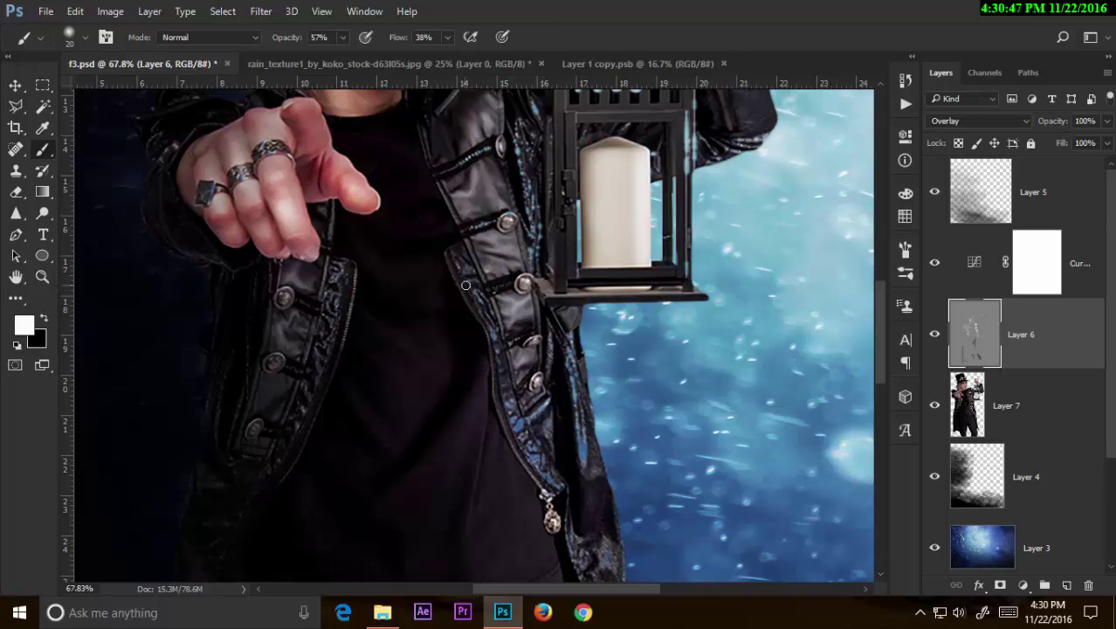
mouse_move(490, 321)
left_mouse_down()
mouse_move(550, 482)
mouse_move(552, 524)
mouse_move(500, 416)
mouse_move(568, 482)
left_mouse_up()
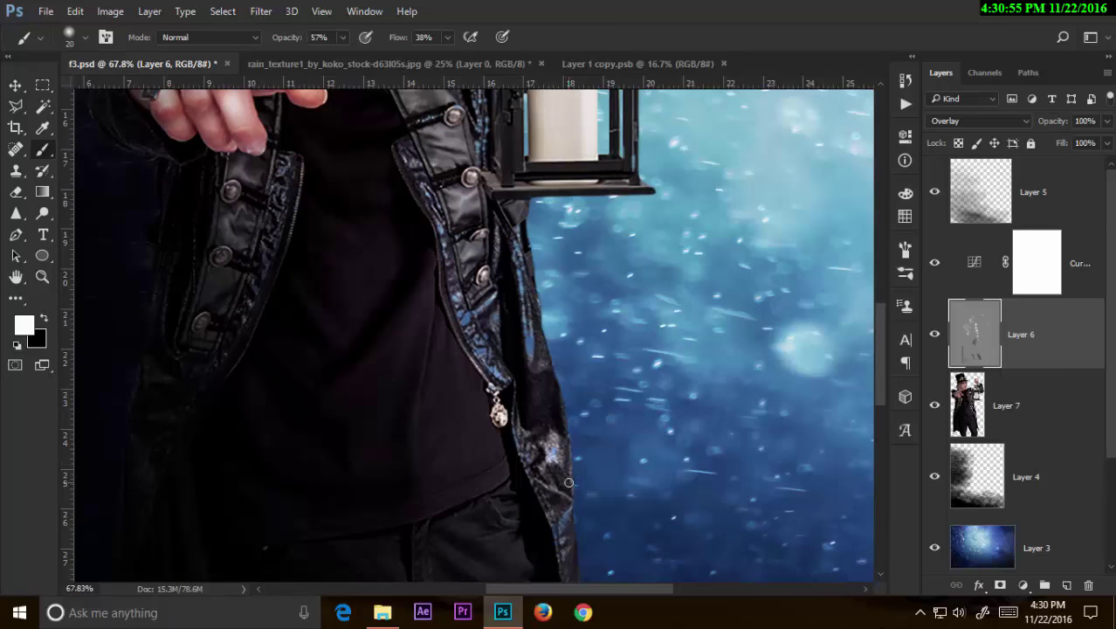
left_click_drag(530, 441, 534, 472)
mouse_move(535, 471)
left_mouse_down()
mouse_move(492, 454)
mouse_move(559, 528)
left_mouse_up()
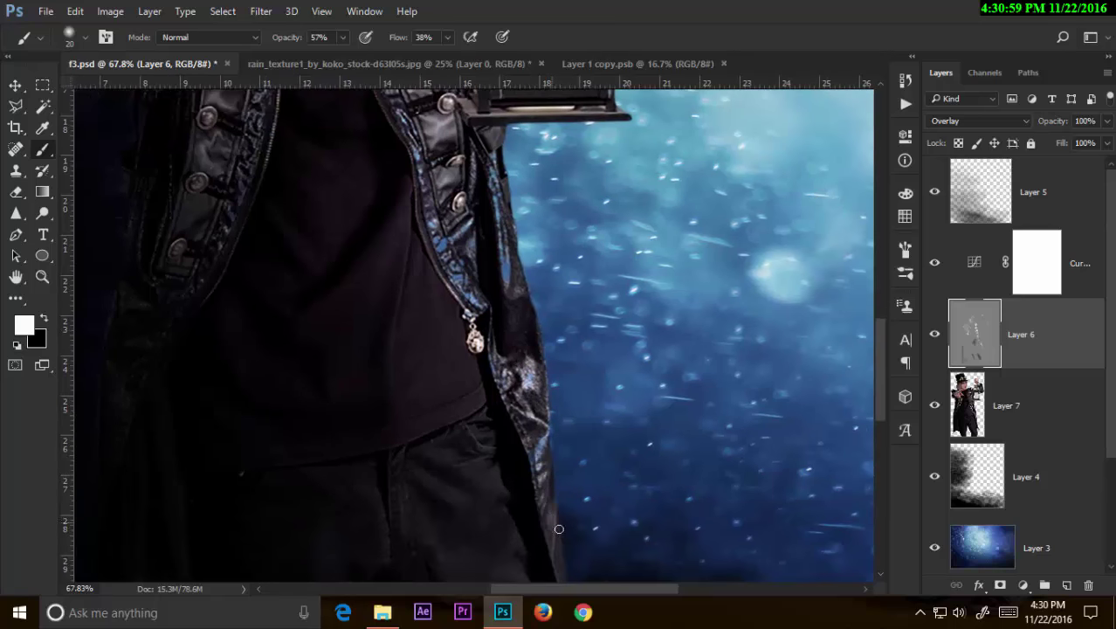
mouse_move(490, 366)
left_mouse_down()
mouse_move(530, 392)
mouse_move(534, 428)
mouse_move(540, 375)
left_mouse_up()
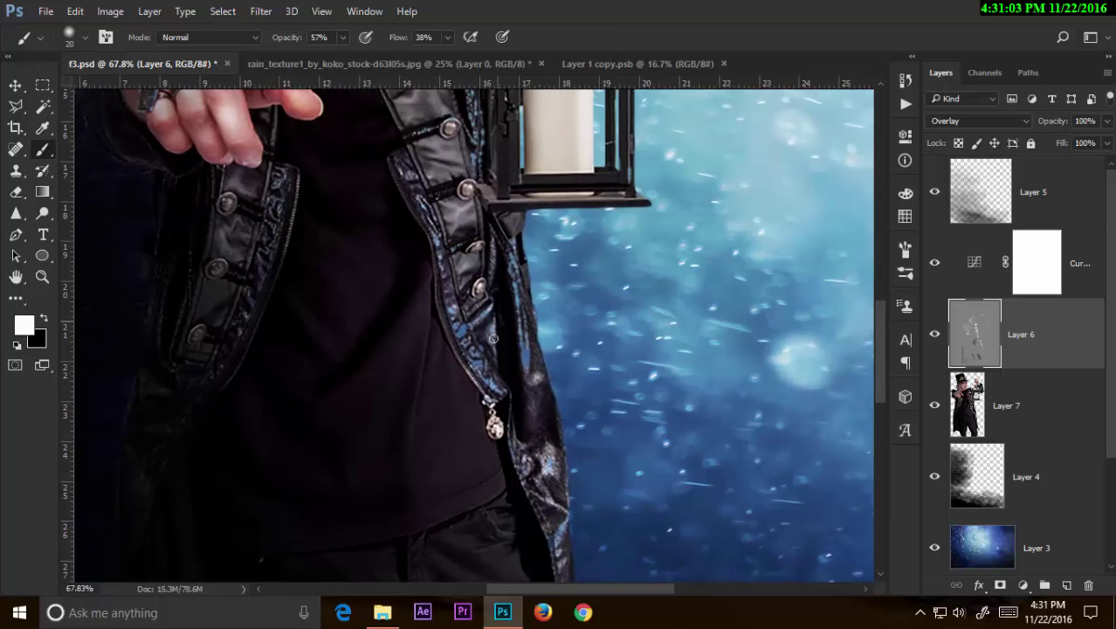
Step: Highlight the sleeve zipper, the right sleeve edge and the collar near the lantern
left_click_drag(493, 338, 513, 604)
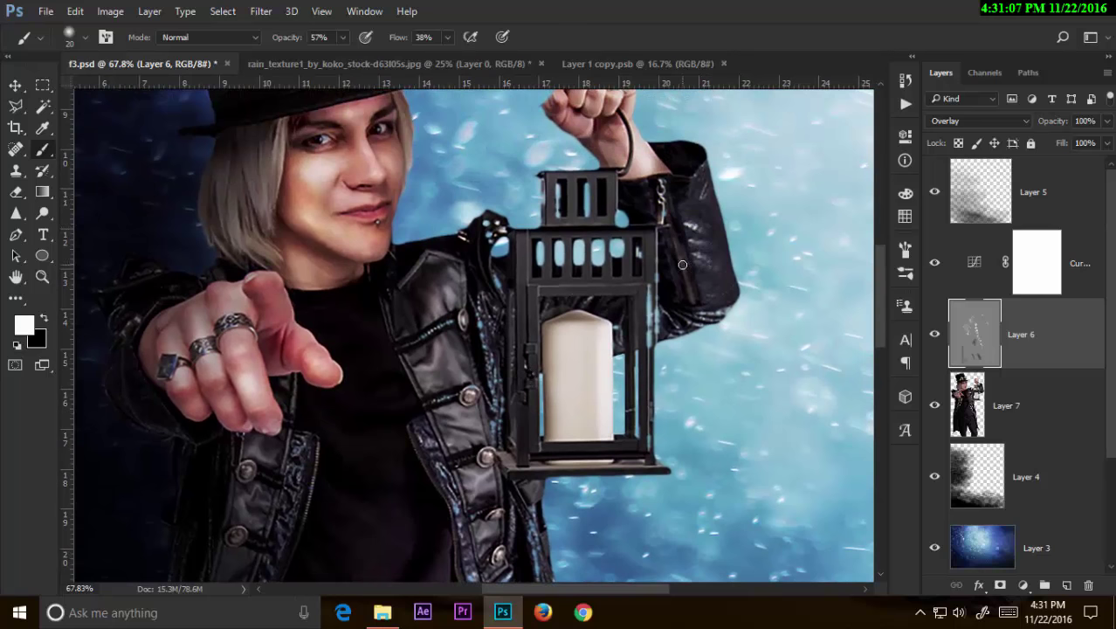
left_click_drag(671, 236, 659, 212)
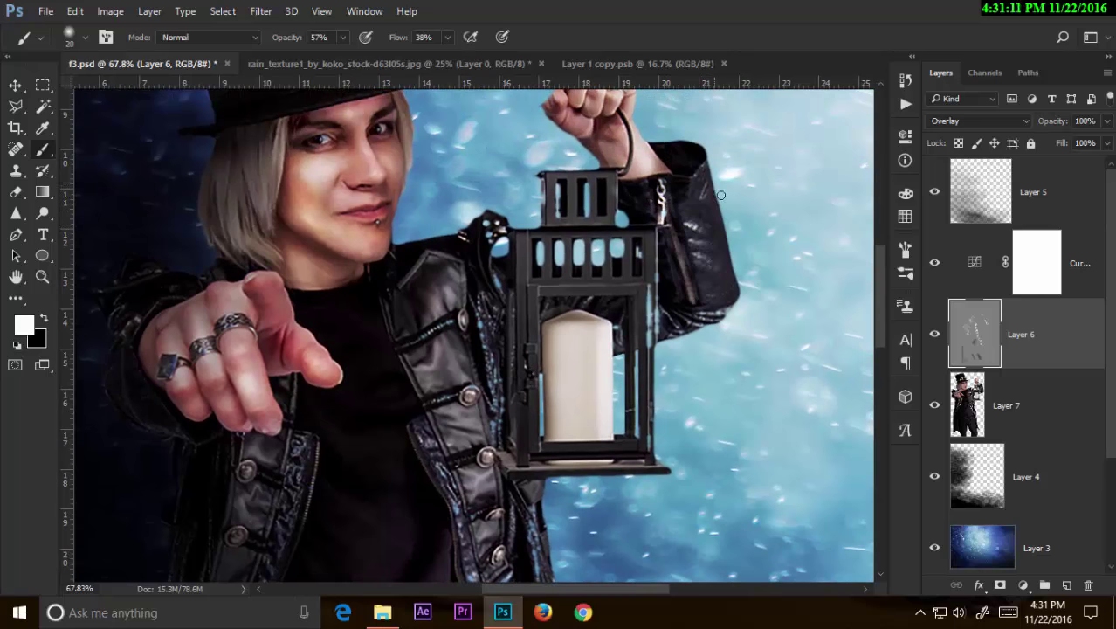
left_click_drag(703, 179, 724, 279)
mouse_move(489, 228)
left_mouse_down()
mouse_move(496, 262)
mouse_move(434, 248)
left_mouse_up()
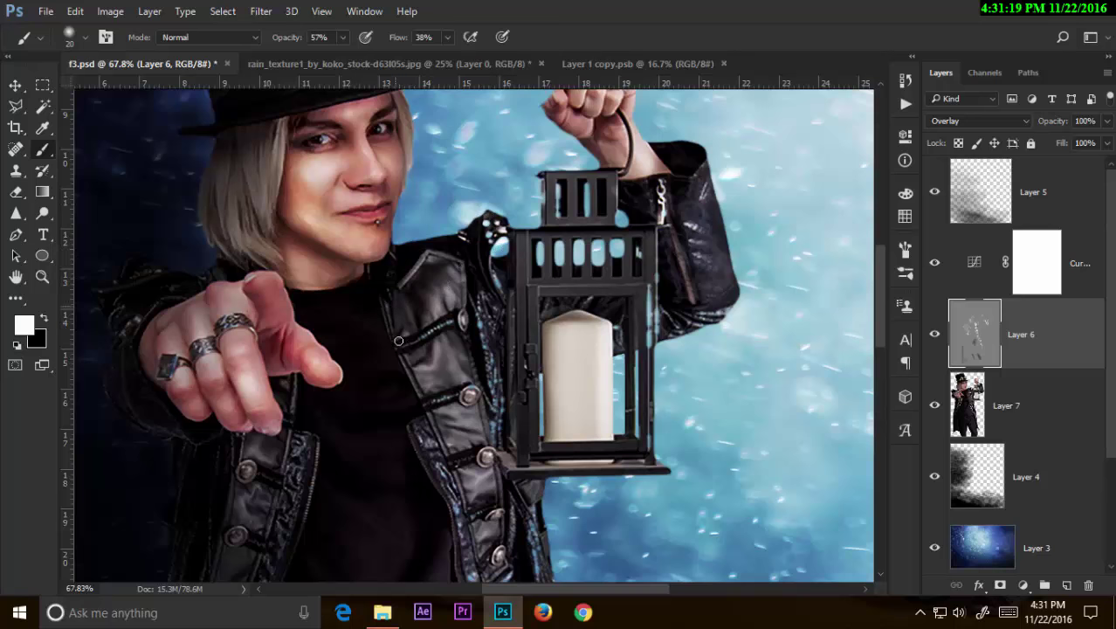
Step: Brighten the left side of the blonde hair, then set brush size 15 and Flow 17%
mouse_move(253, 158)
left_mouse_down()
mouse_move(334, 253)
mouse_move(311, 304)
left_mouse_up()
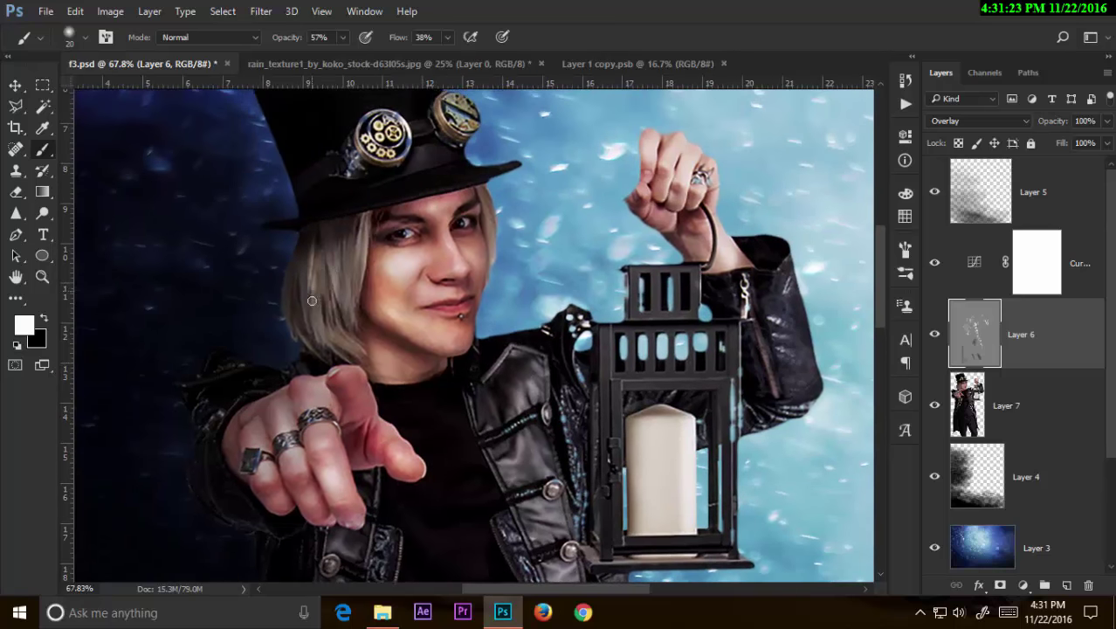
mouse_move(314, 253)
left_mouse_down()
mouse_move(307, 337)
mouse_move(296, 345)
mouse_move(316, 245)
mouse_move(339, 348)
left_mouse_up()
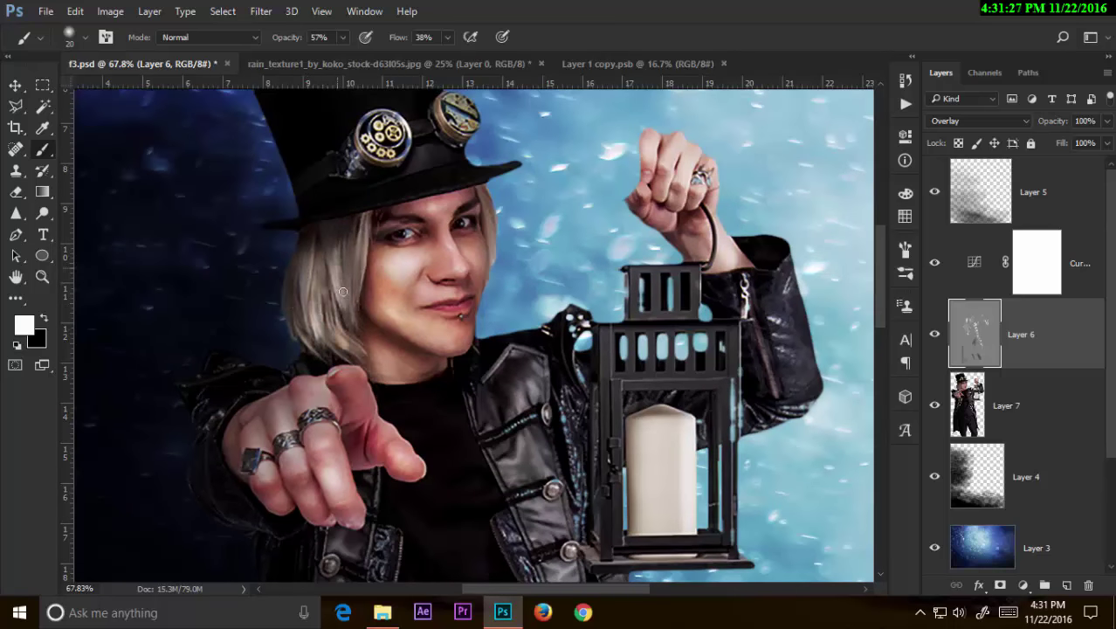
mouse_move(346, 296)
left_mouse_down()
mouse_move(330, 244)
mouse_move(348, 277)
mouse_move(349, 353)
left_mouse_up()
left_click_drag(326, 313, 330, 351)
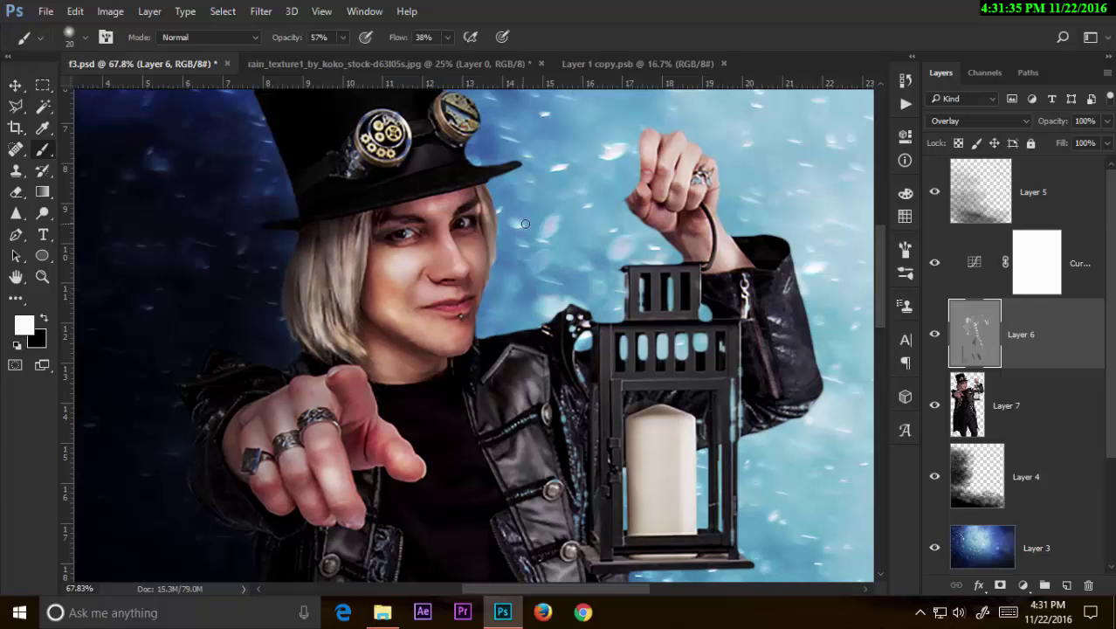
key("bracketleft")
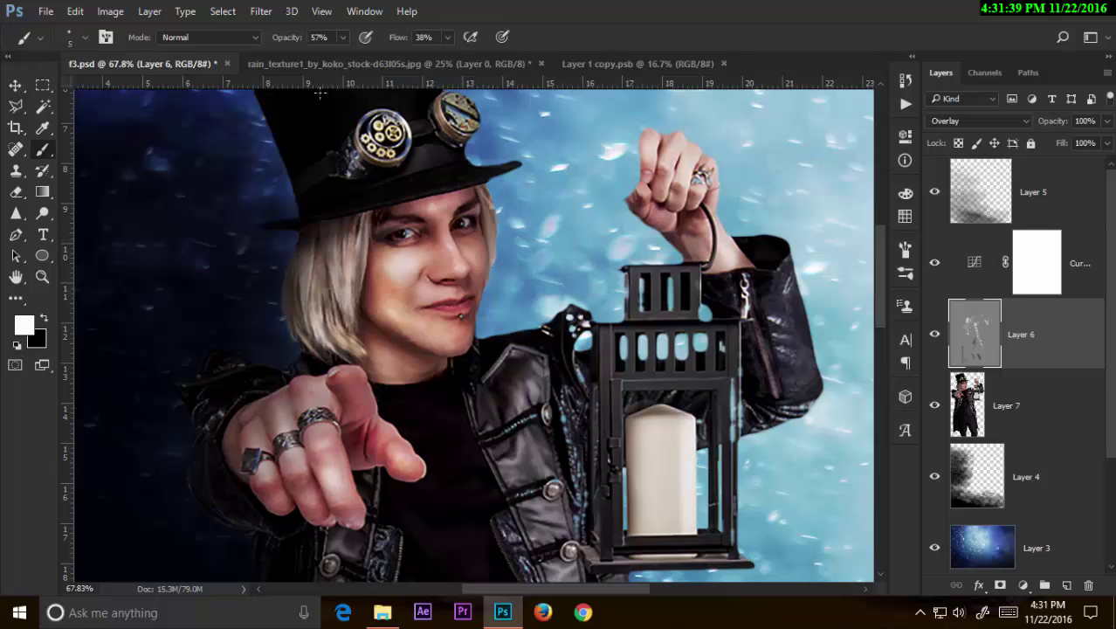
left_click(421, 37)
type("17")
key("Return")
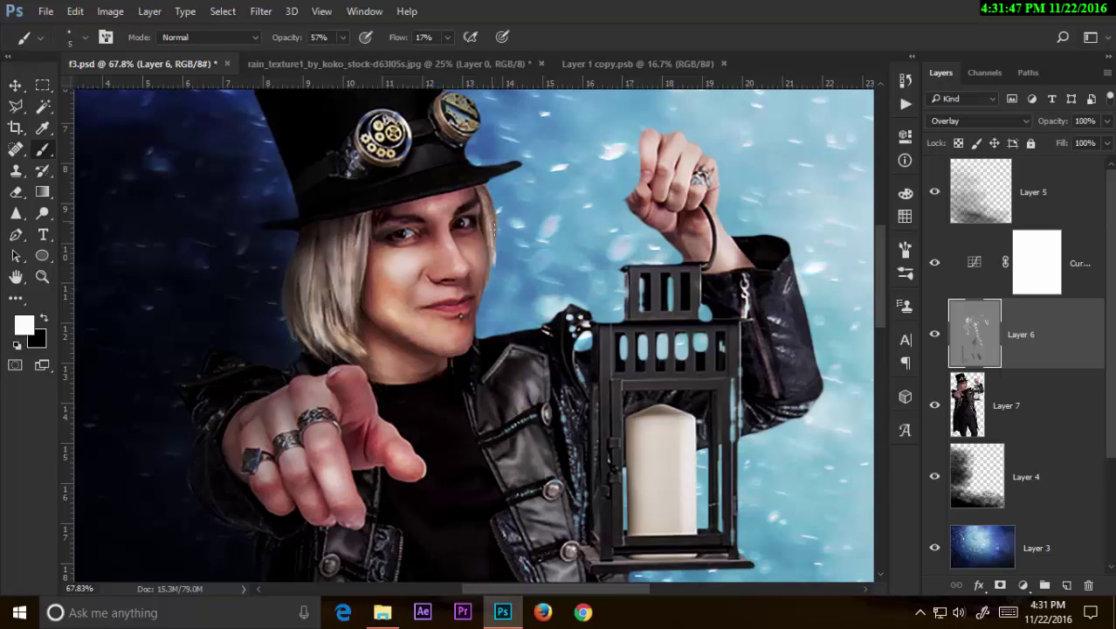
left_click(42, 212)
Step: Try the Burn tool at brush size 10, then return to Dodge and pan to the jacket
right_click(42, 213)
left_click(96, 225)
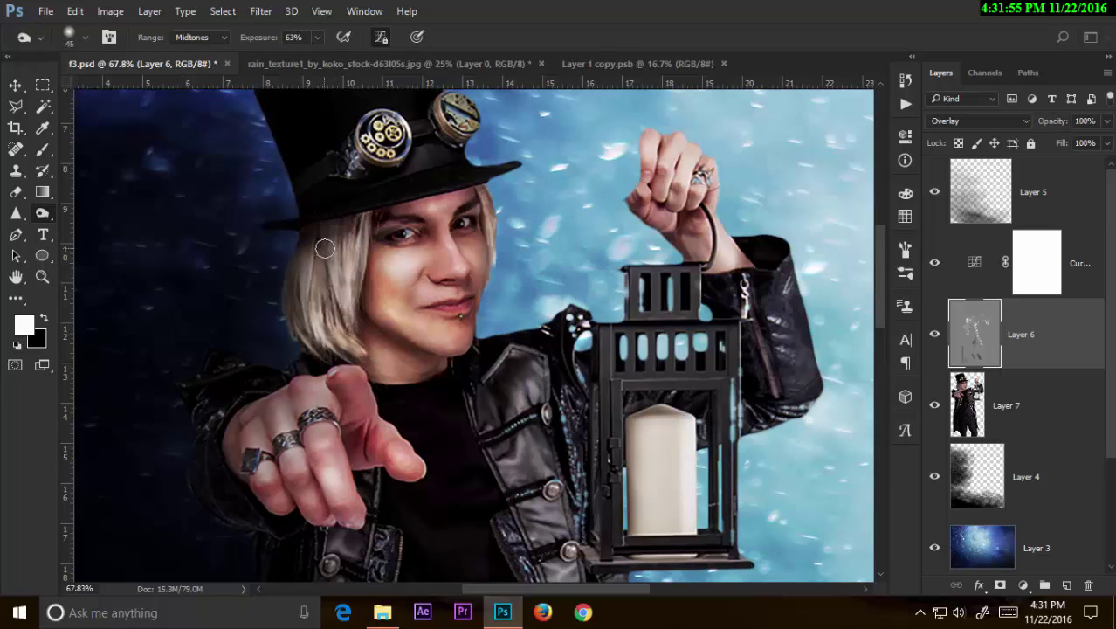
key("bracketleft")
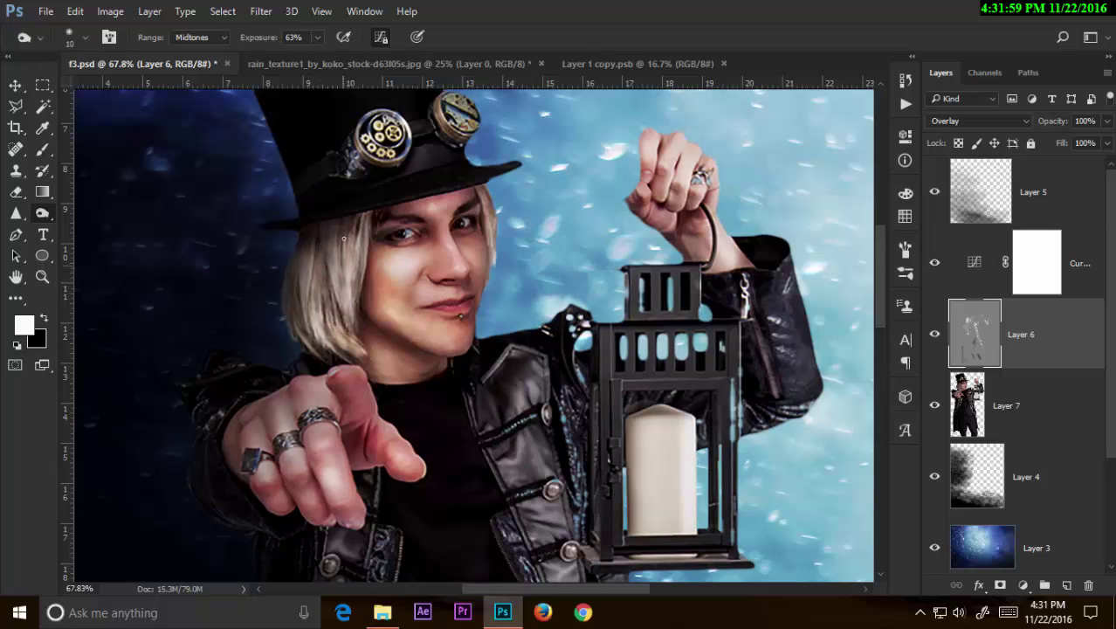
right_click(42, 213)
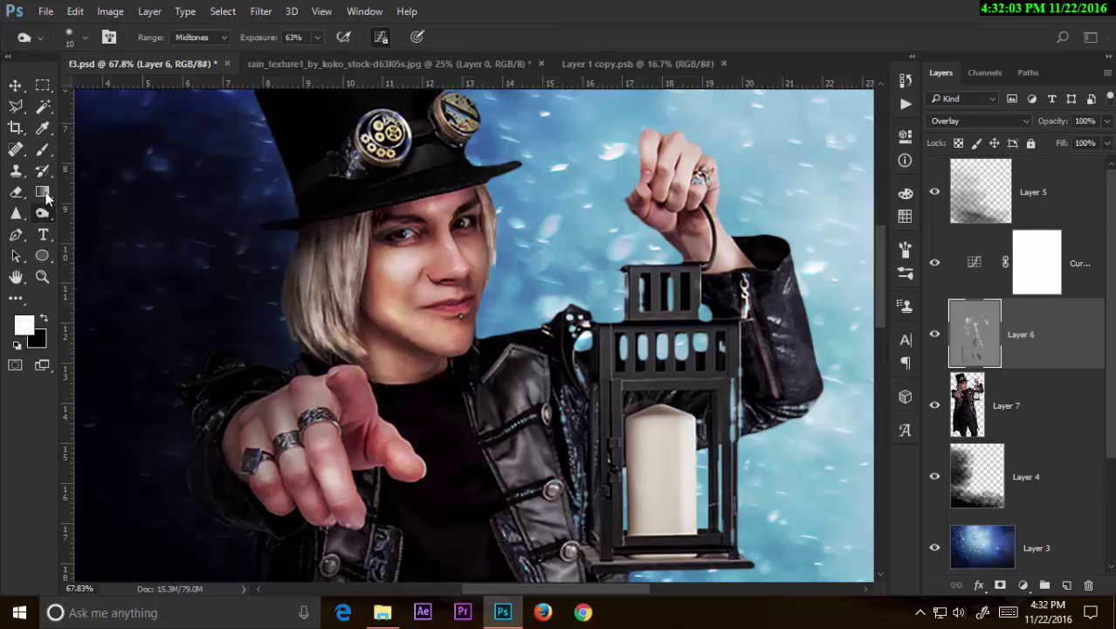
right_click(42, 212)
left_click(96, 213)
left_click_drag(449, 430, 503, 196)
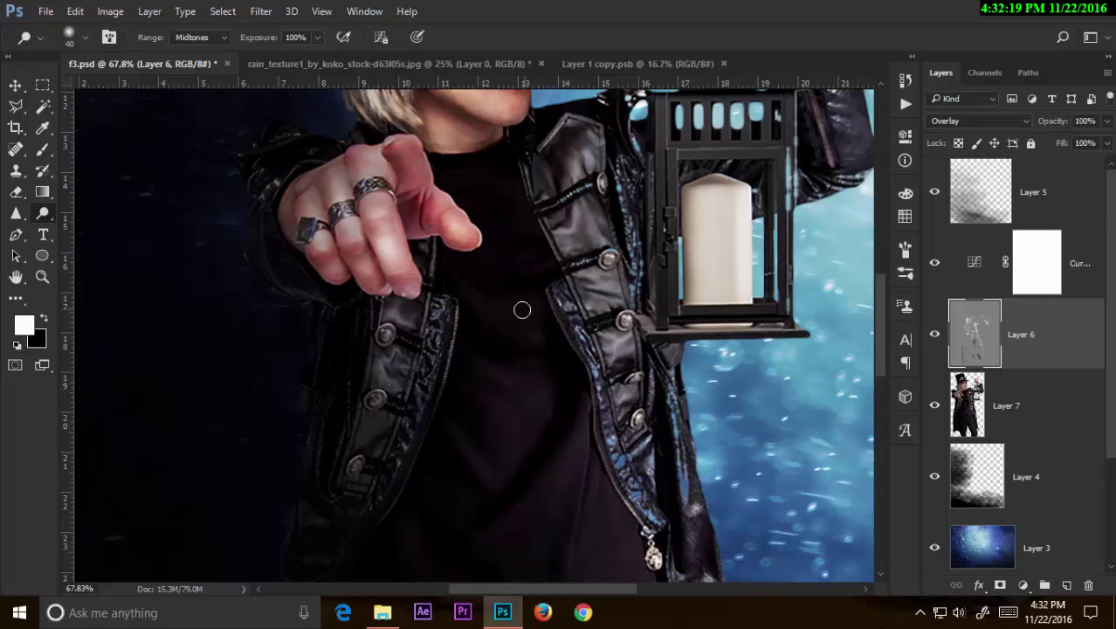
scroll(489, 297, "down", 3)
scroll(489, 296, "right", 1)
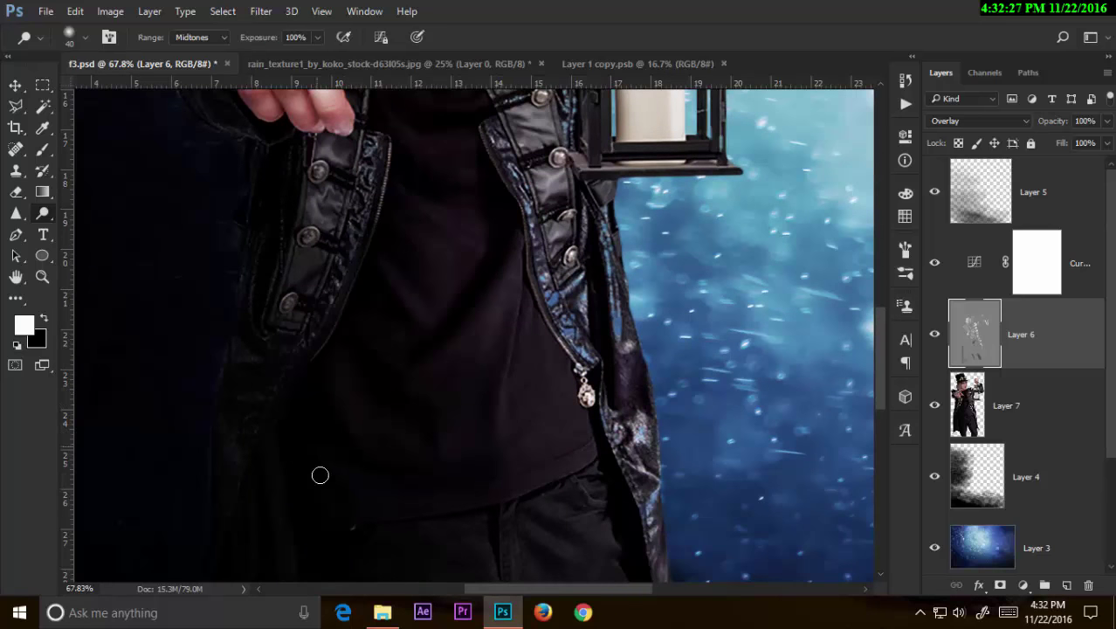
Step: With the brush, sample dark shirt and trouser tones and light lavender and blue coat-edge colours
key("b")
right_click(44, 153)
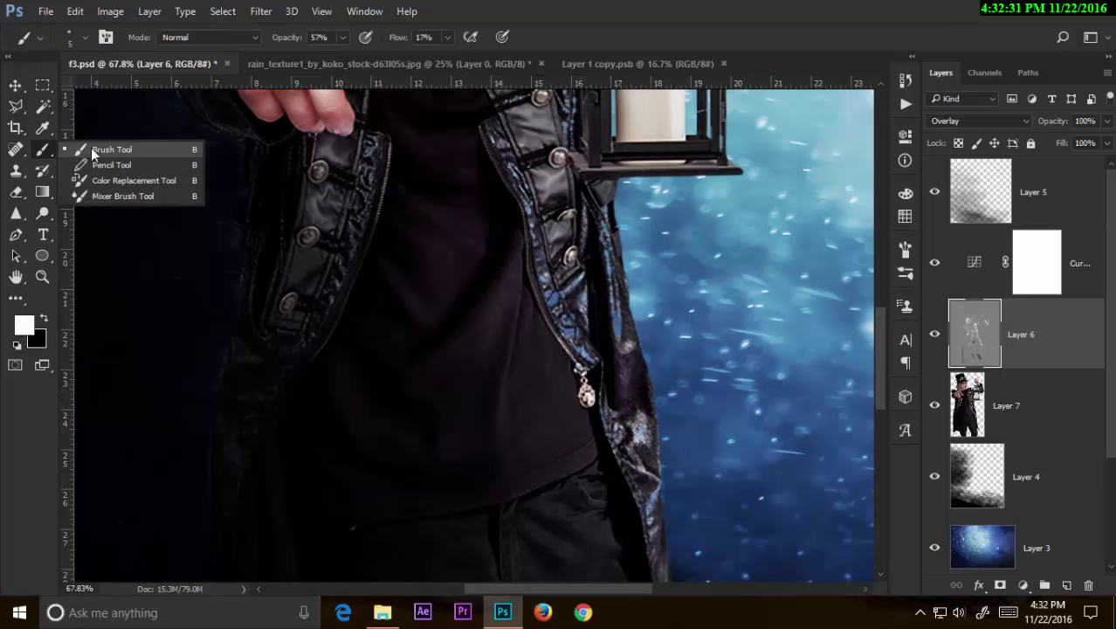
left_click(96, 150)
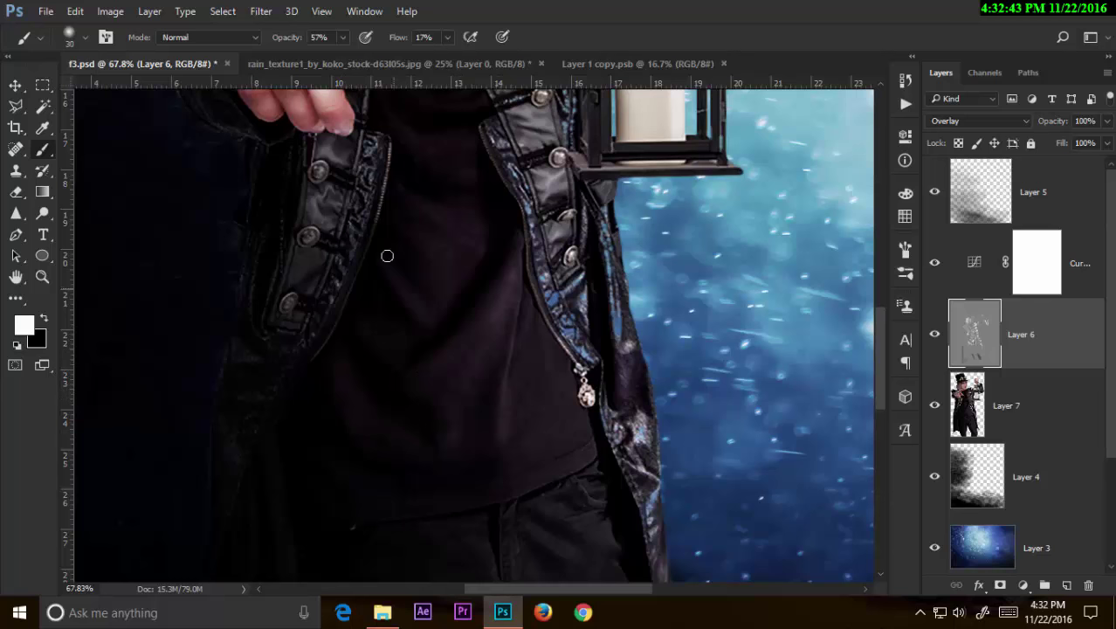
left_click(528, 458, "alt")
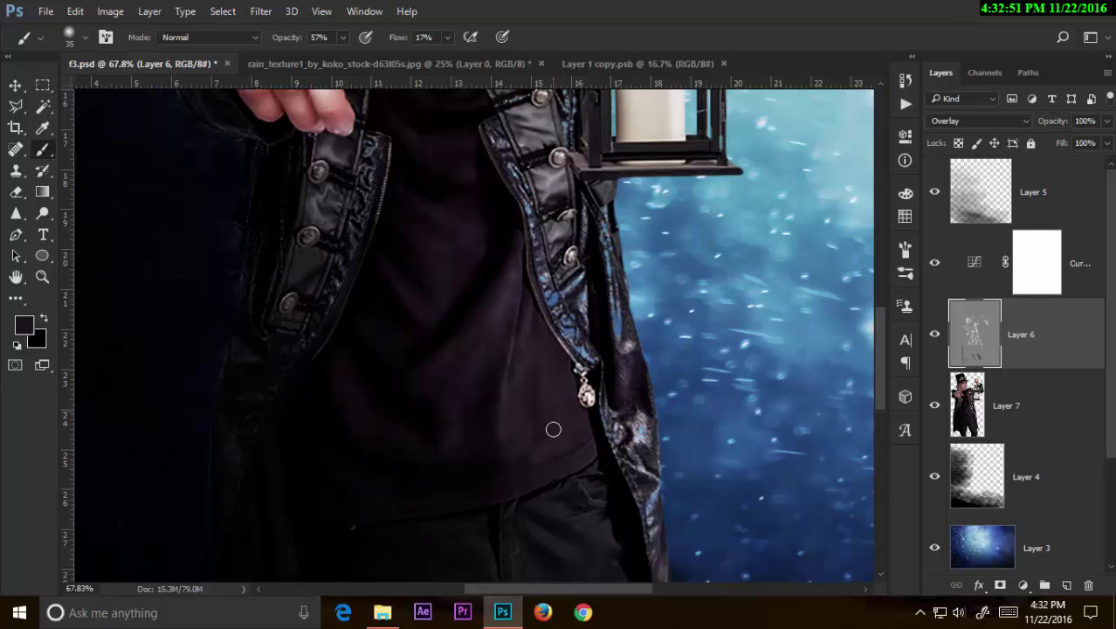
left_click(410, 423, "alt")
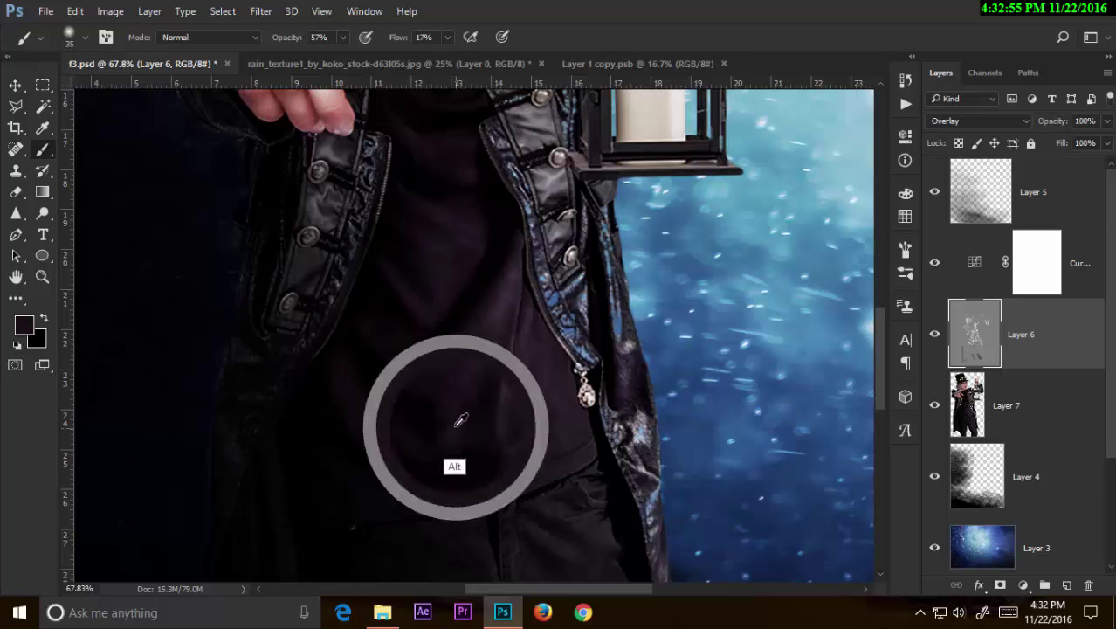
left_click(417, 383, "alt")
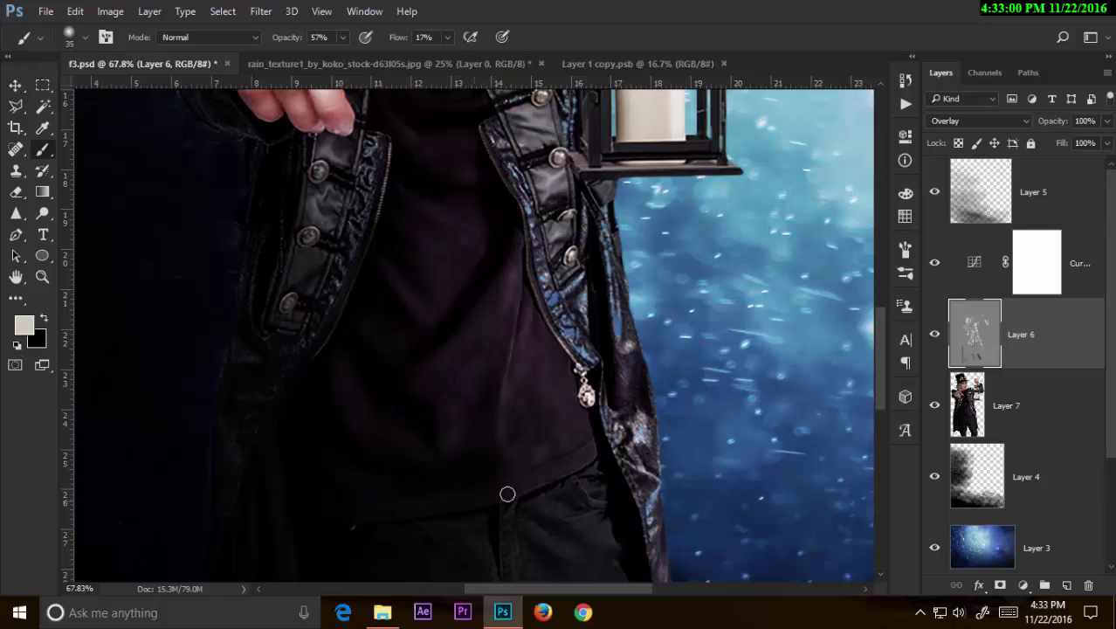
scroll(508, 494, "down", 5)
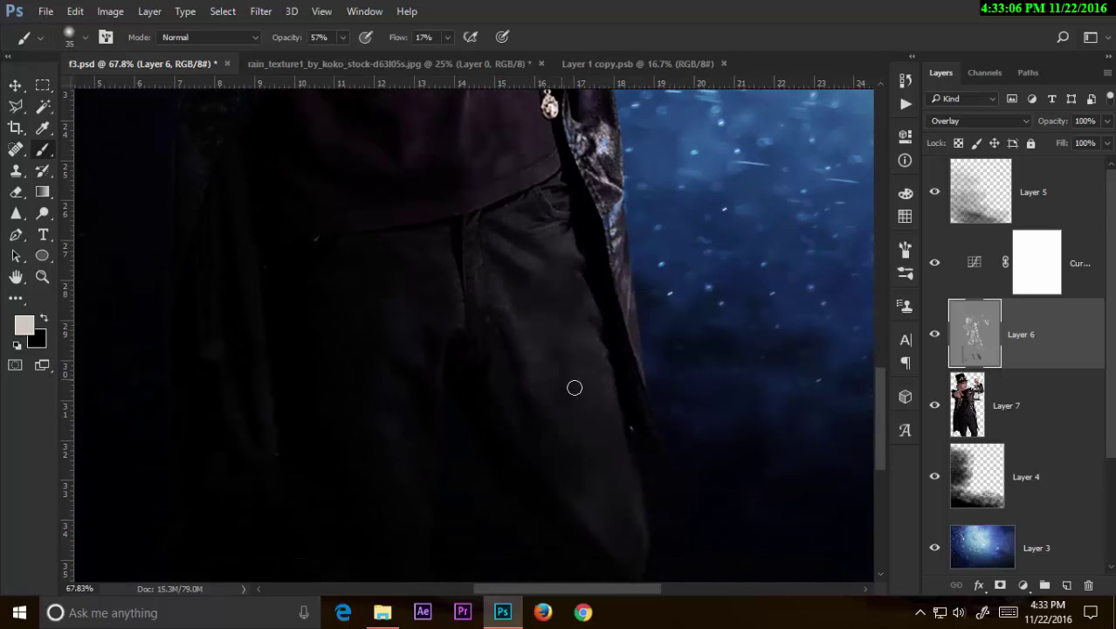
left_click(541, 419, "alt")
scroll(401, 385, "left", 3)
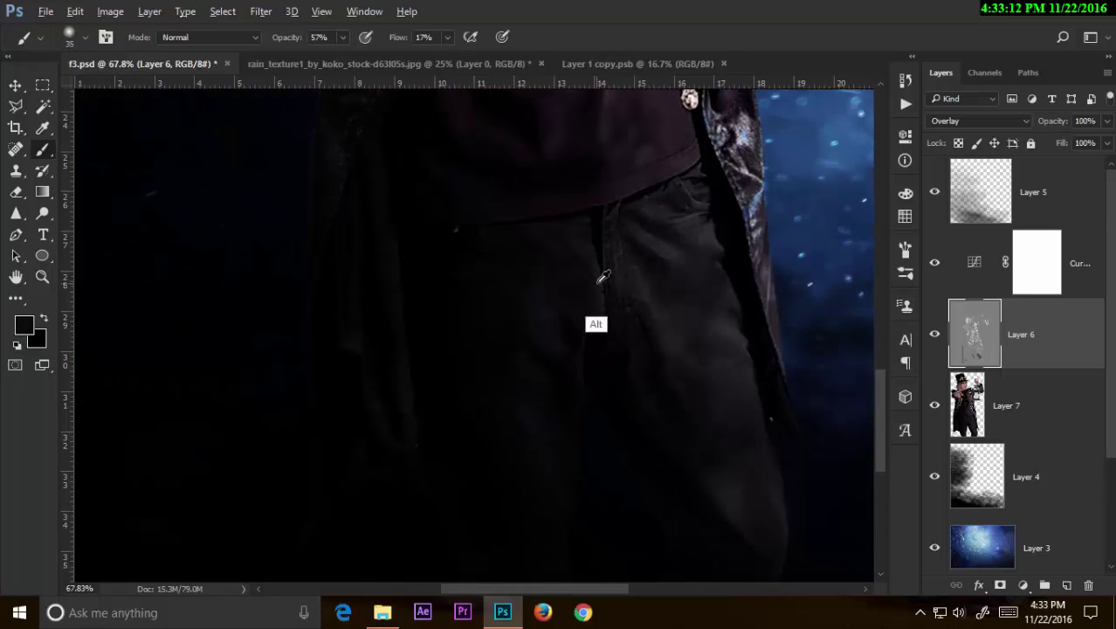
left_click(603, 280, "alt")
left_click(731, 144, "alt")
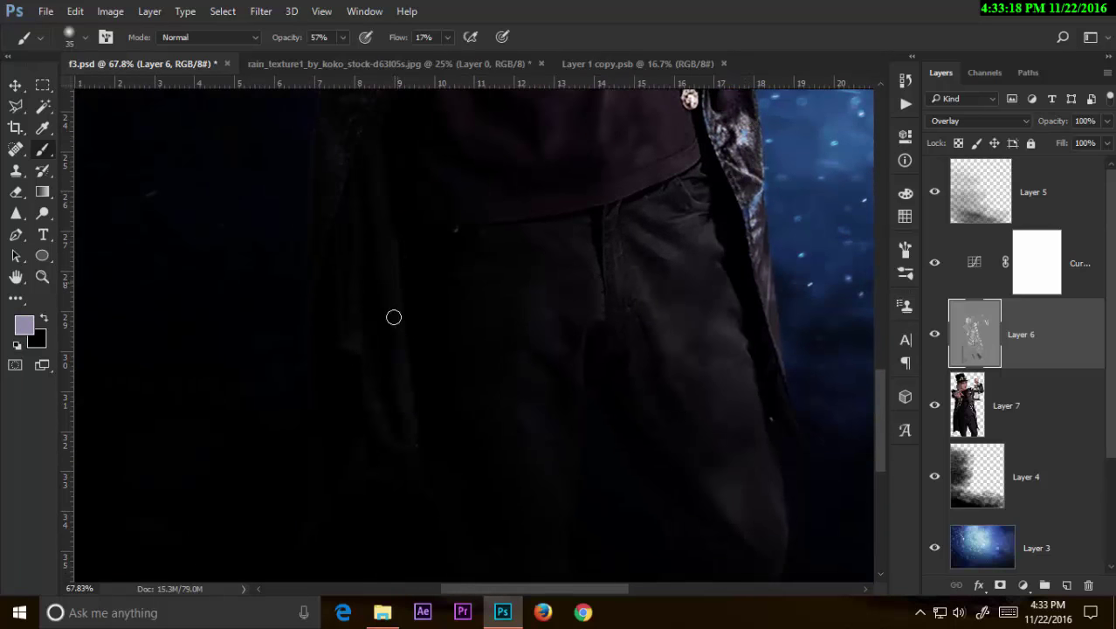
left_click(747, 171, "alt")
scroll(450, 314, "up", 3)
scroll(449, 314, "left", 1)
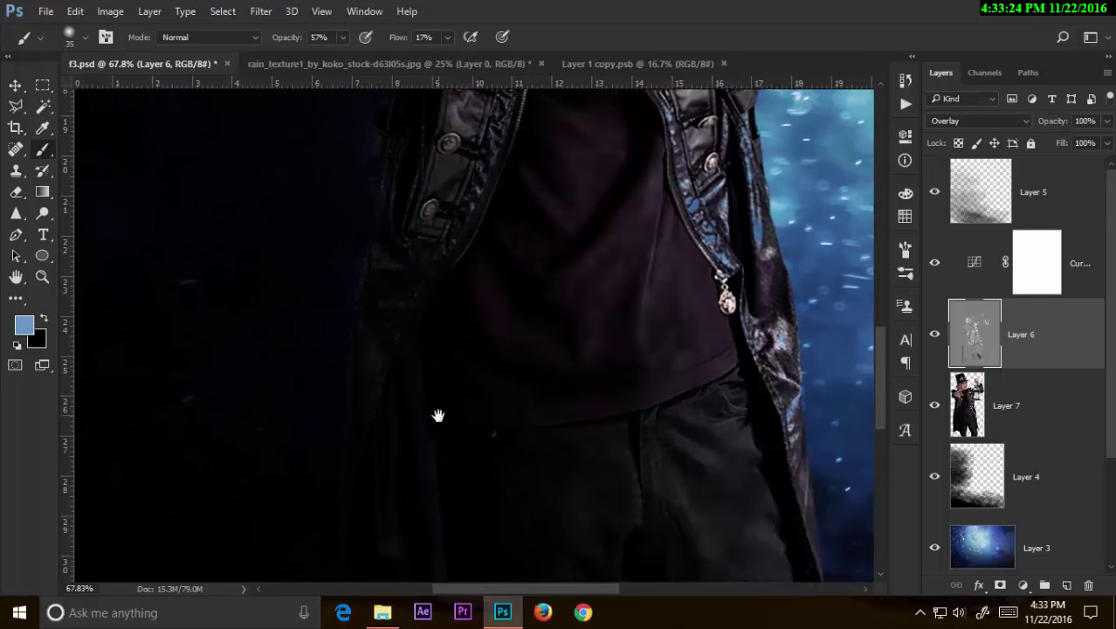
Step: Set the foreground colour to white
left_click(24, 325)
left_click(646, 215)
key("Return")
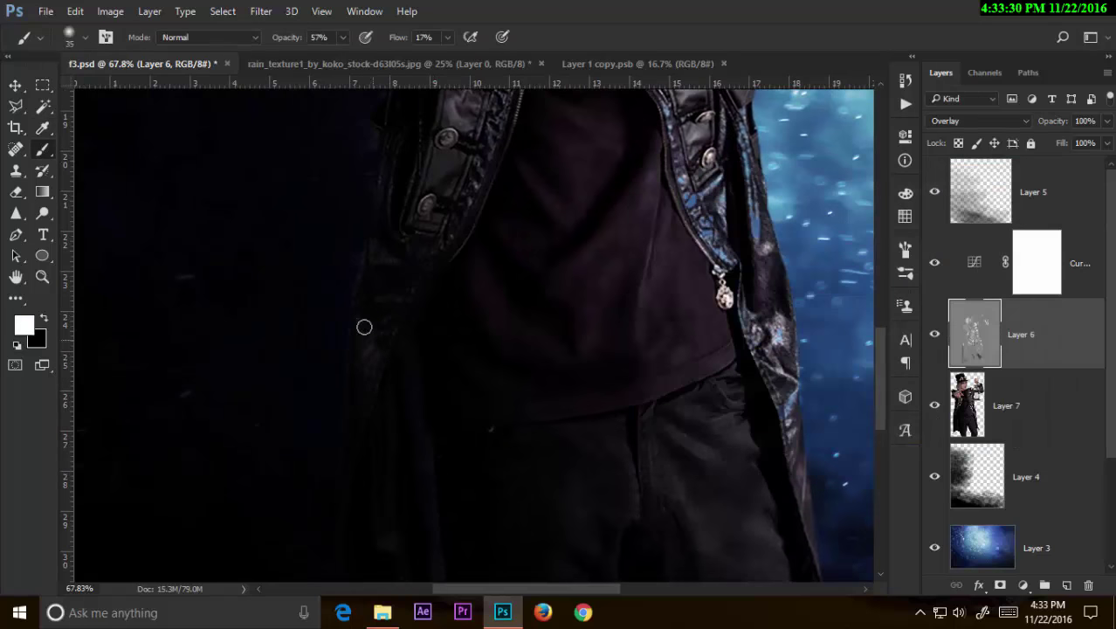
Step: Load Layer 7's pixels as a selection of the man's outline
scroll(424, 301, "up", 2)
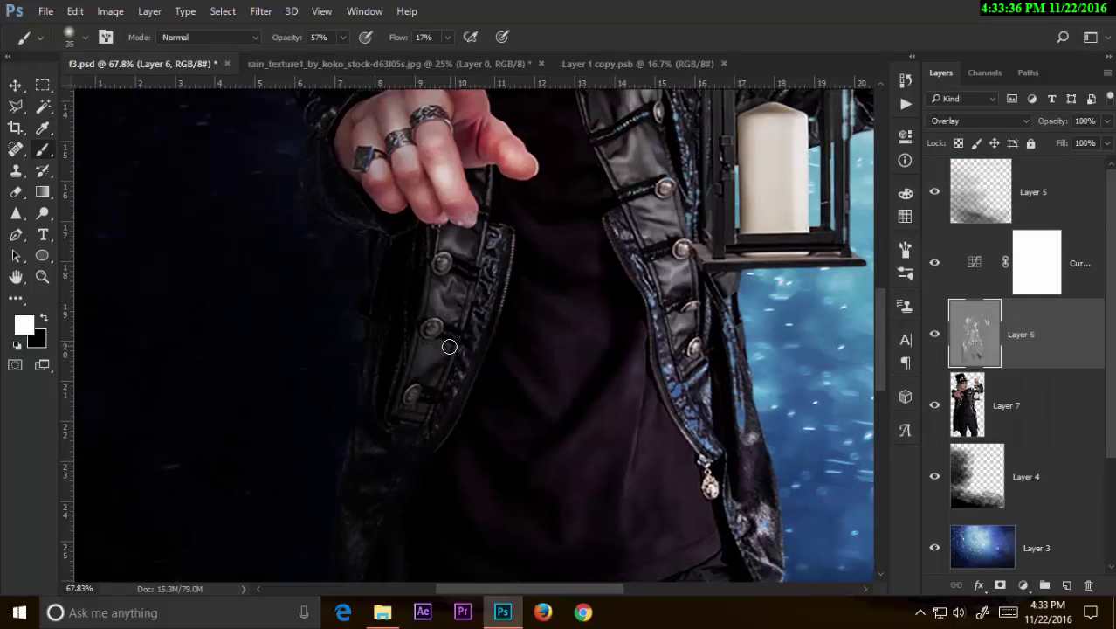
scroll(354, 336, "up", 3)
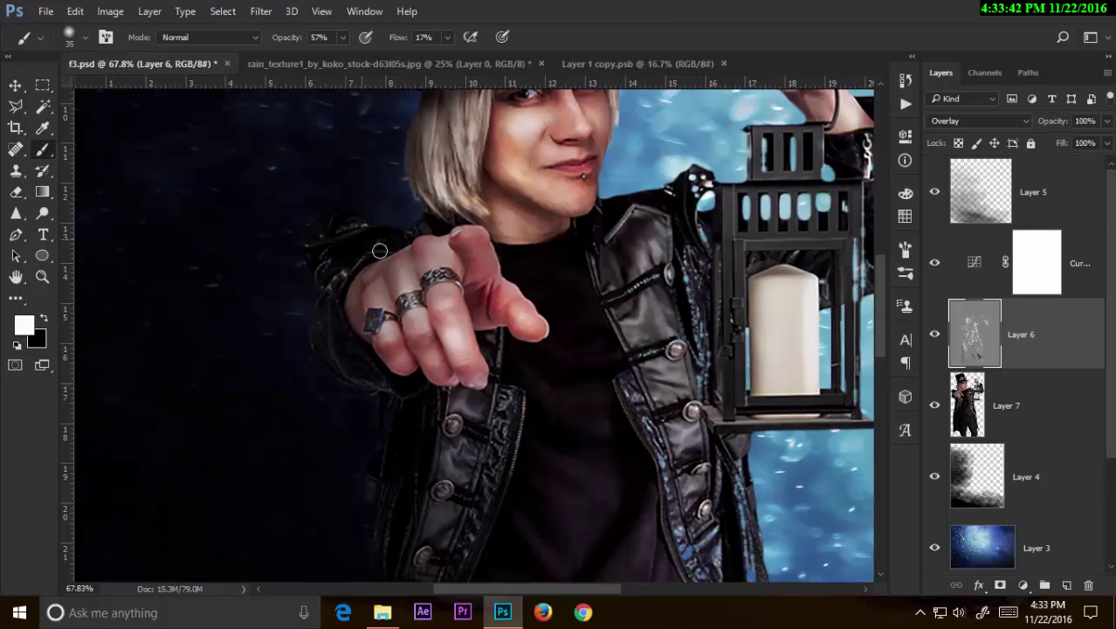
scroll(415, 175, "up", 2)
scroll(402, 166, "up", 2)
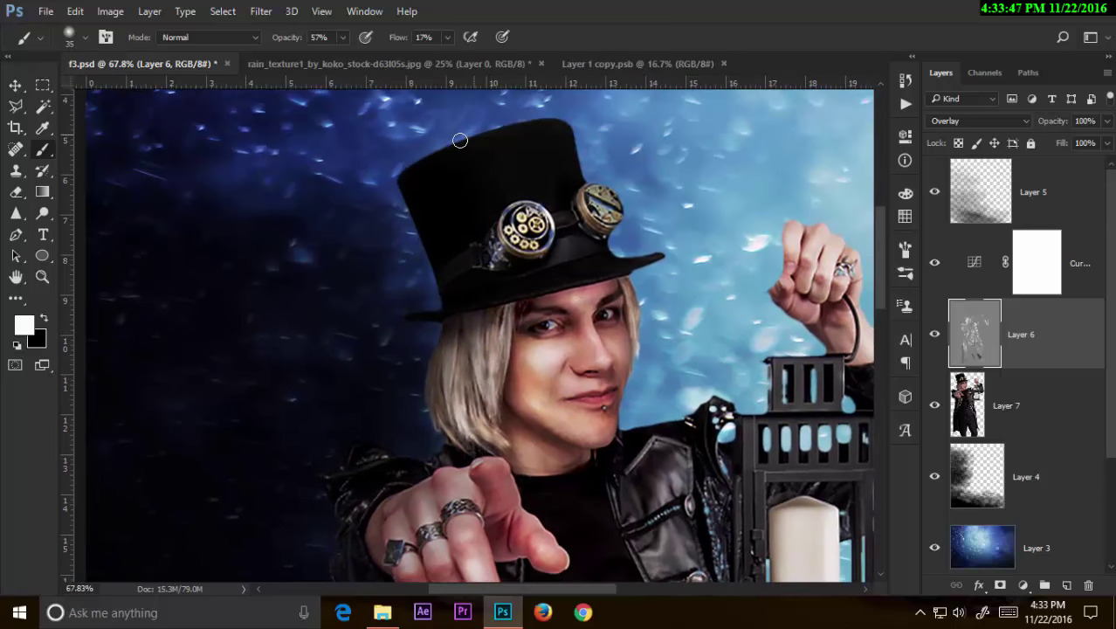
left_click(953, 389, "ctrl")
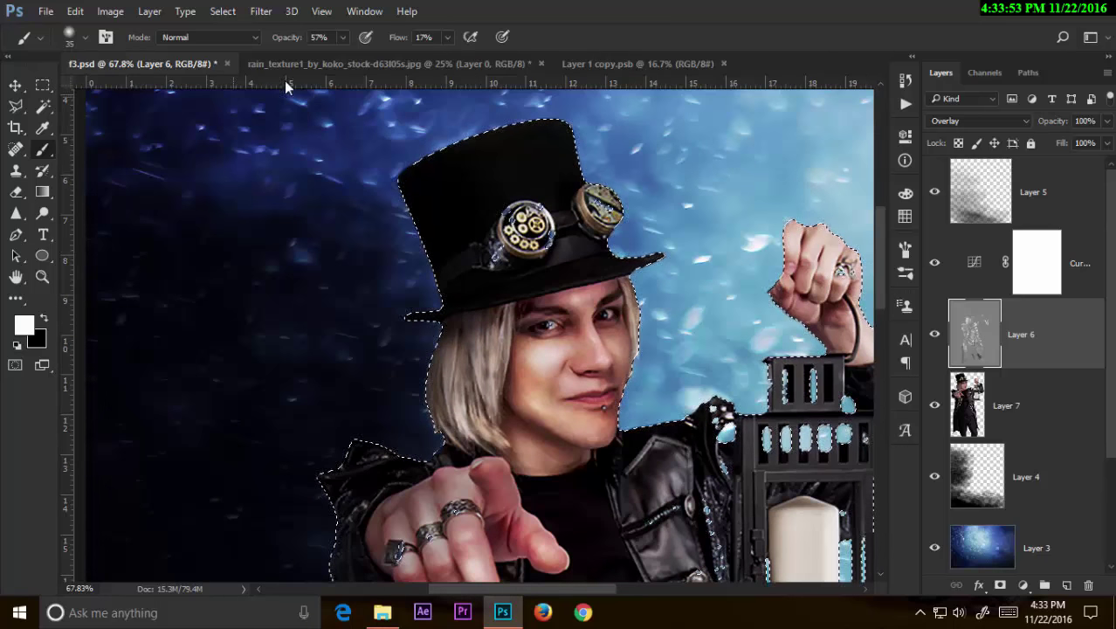
Step: Raise brush opacity to 67%, add a new Layer 8 and try its blend modes
left_click_drag(287, 37, 297, 37)
left_click(1066, 585)
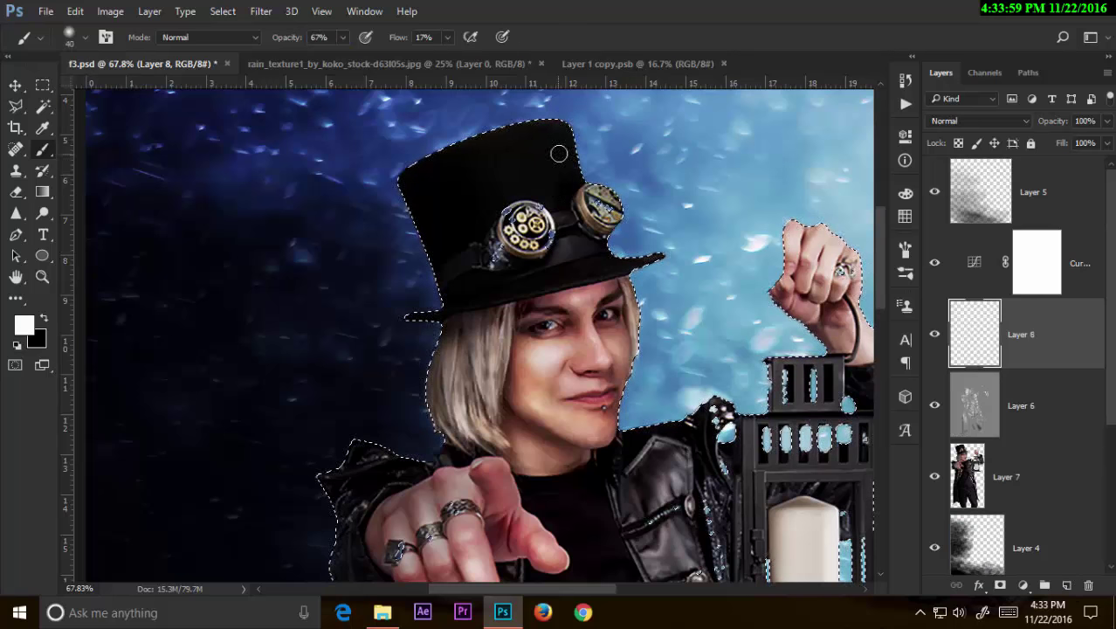
left_click(976, 121)
left_click(960, 243)
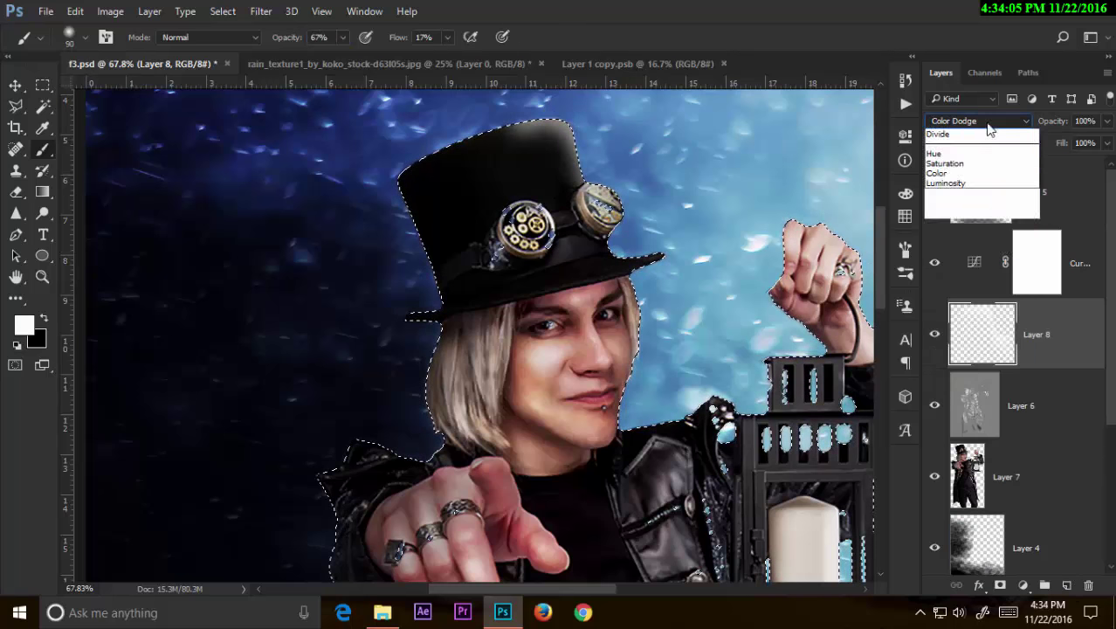
left_click(977, 183)
left_click(976, 120)
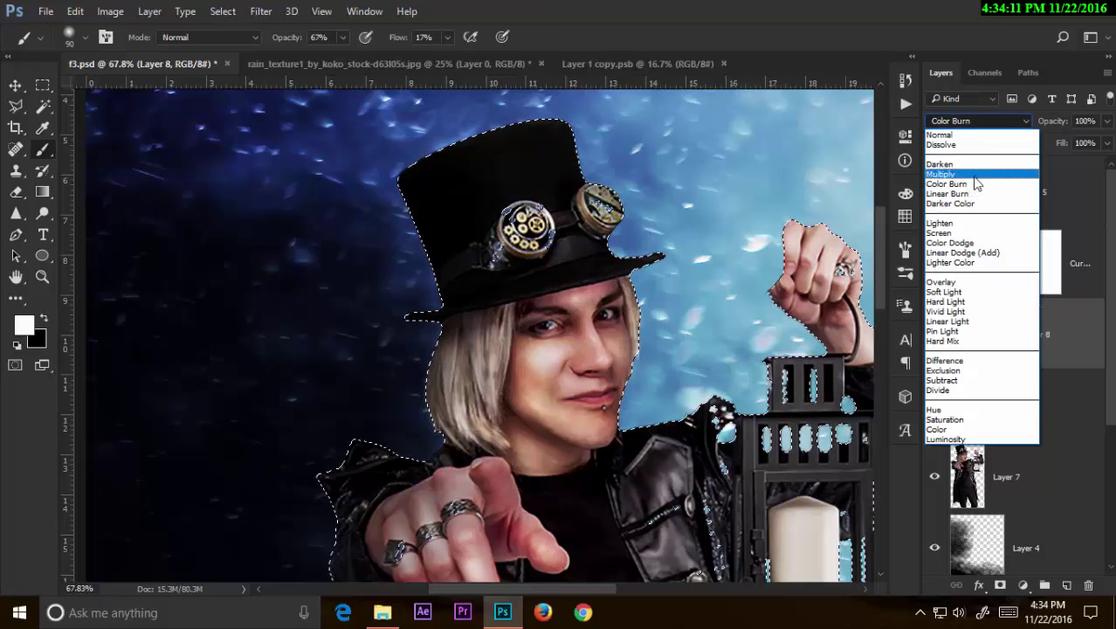
left_click(975, 175)
Step: Pick a light blue and paint a glow along the top of the hat on Layer 8
left_click(23, 325)
left_click(1016, 207)
left_click_drag(567, 109, 583, 153)
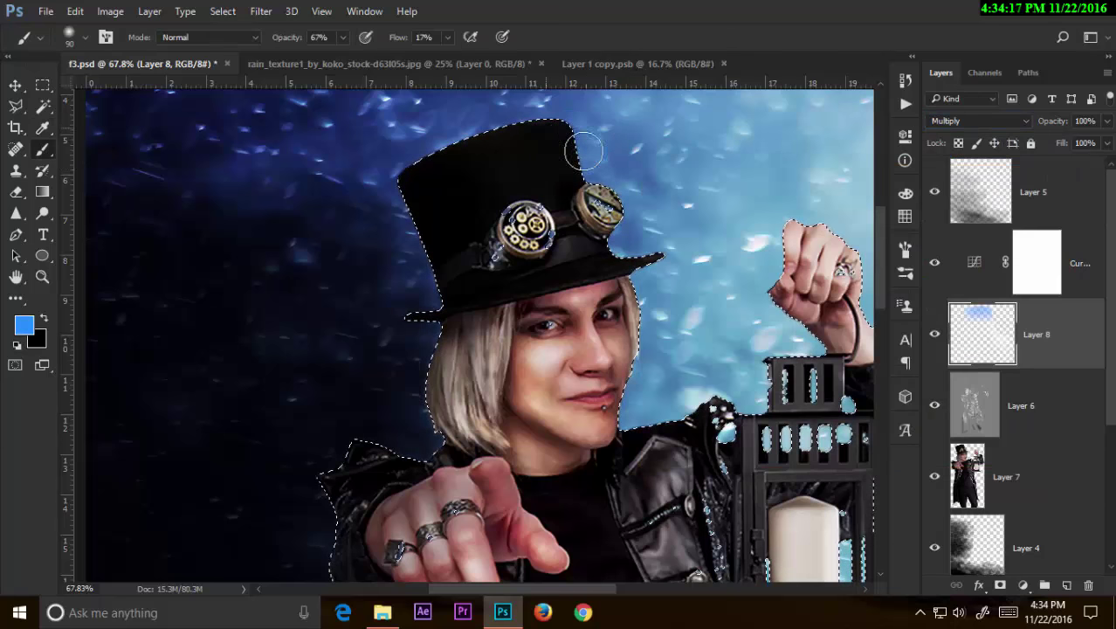
left_click(976, 121)
left_click(960, 133)
left_click(957, 142)
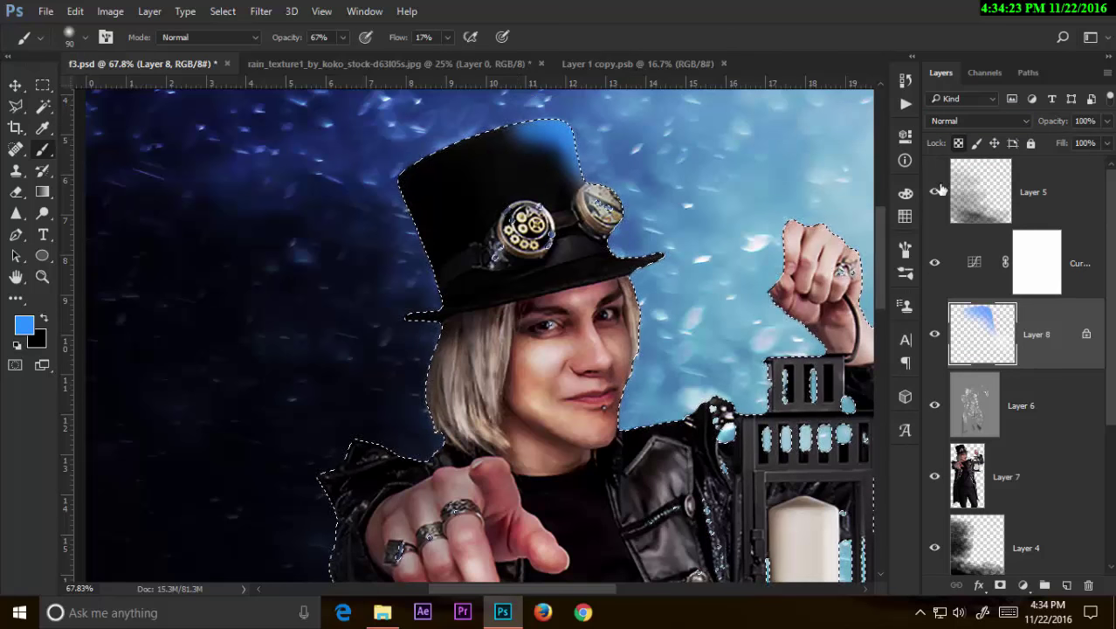
left_click(958, 143)
left_click_drag(611, 109, 481, 124)
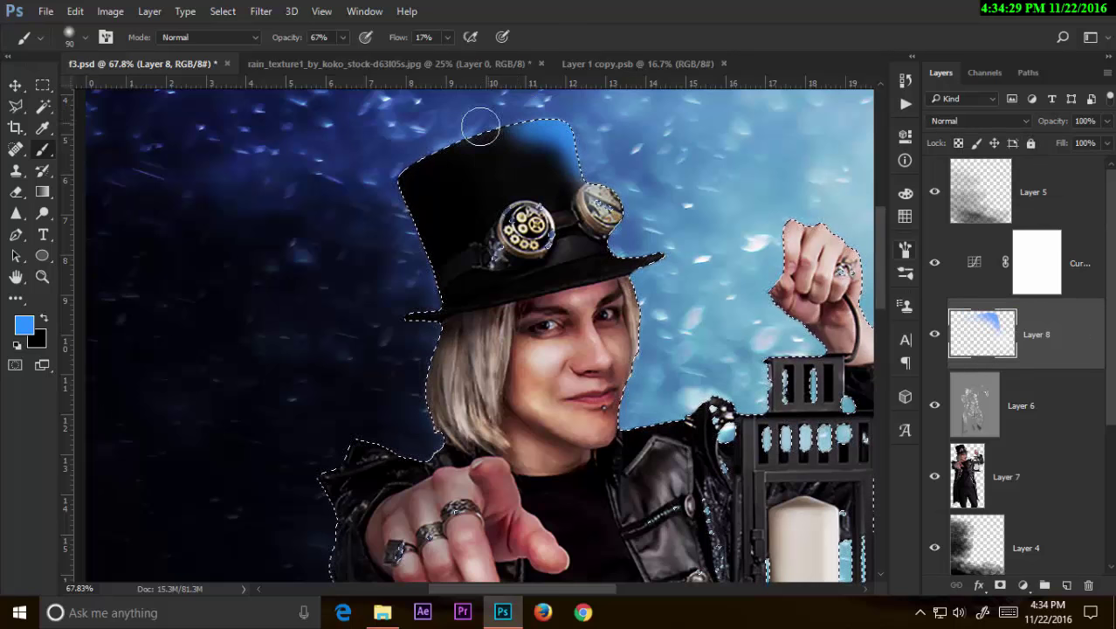
Step: Set Layer 8 to 54% opacity and paint wider blue glow along the figure's edge
scroll(969, 125, "down", 3)
scroll(969, 125, "down", 5)
scroll(969, 125, "down", 2)
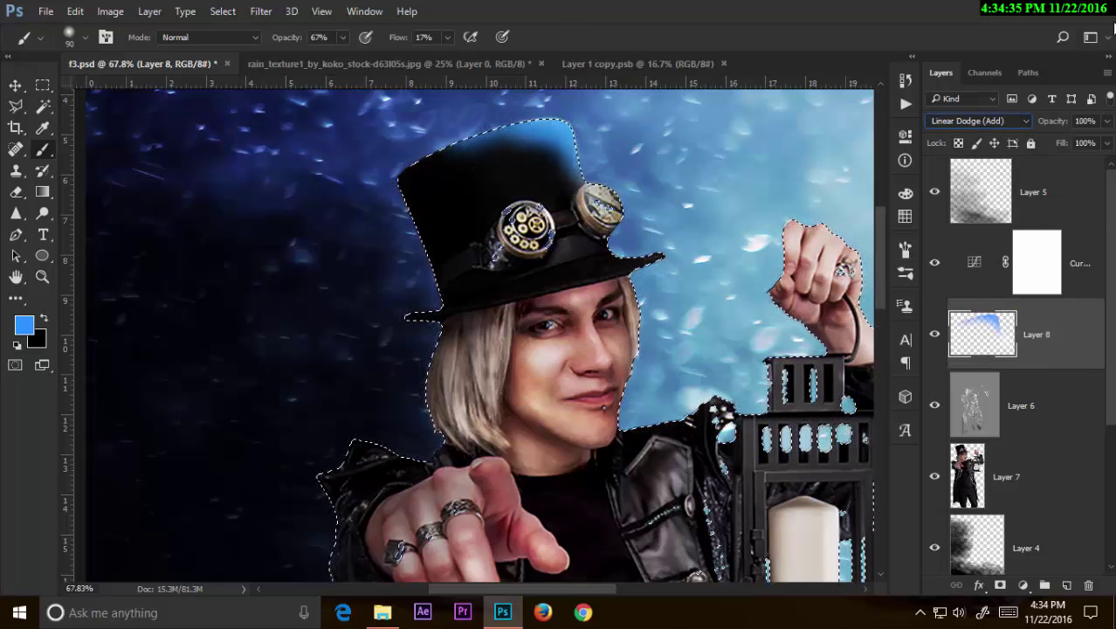
left_click_drag(1052, 122, 1020, 124)
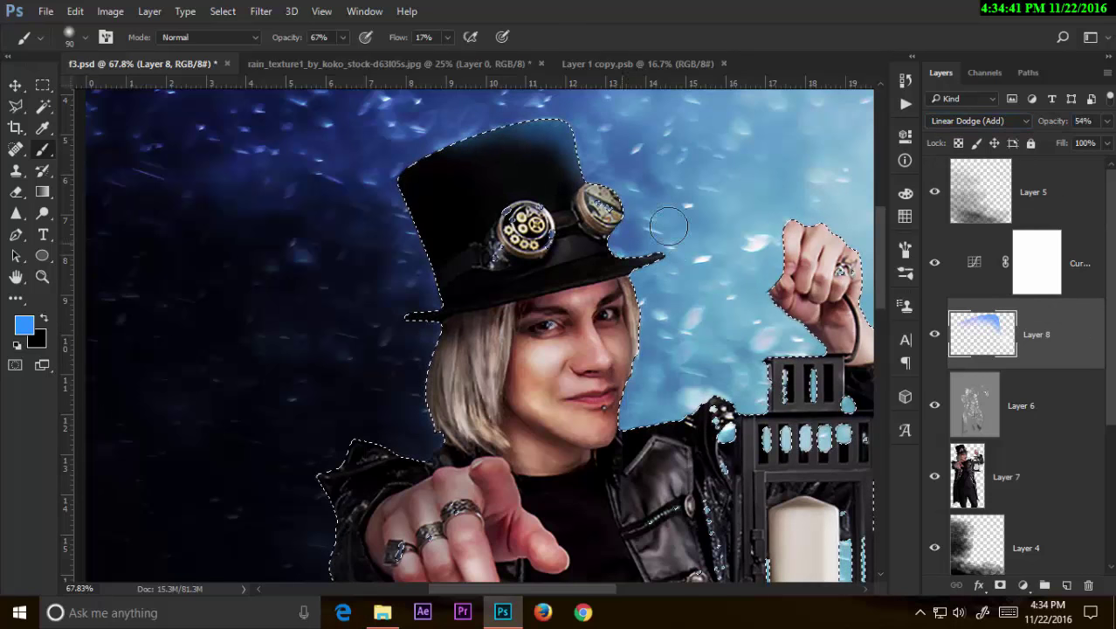
left_click_drag(640, 243, 597, 117)
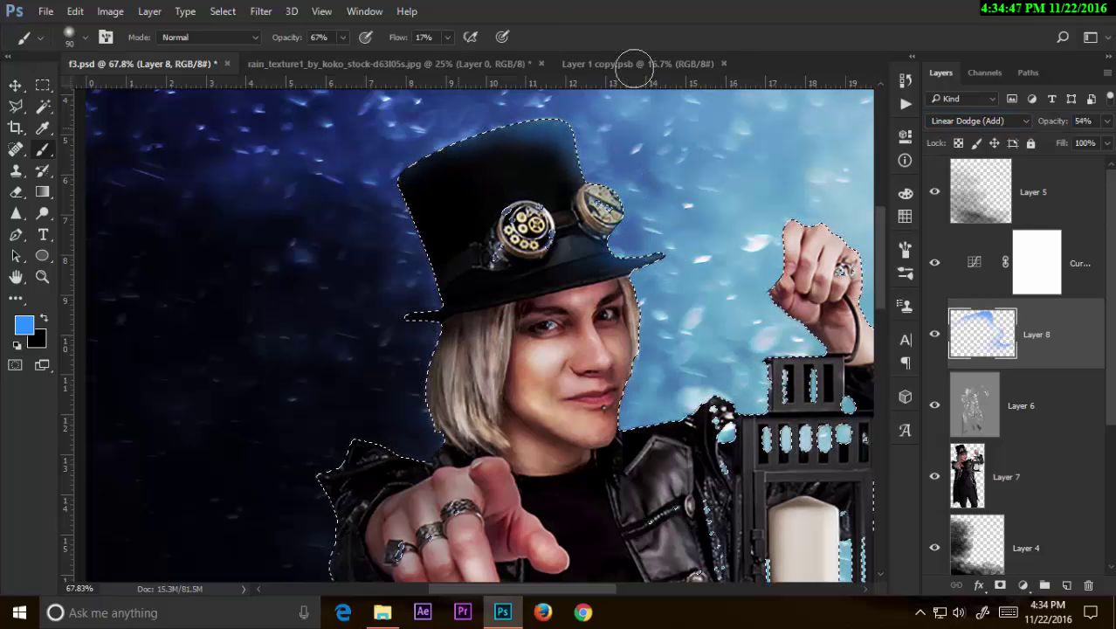
left_click_drag(292, 39, 270, 39)
key("bracketright")
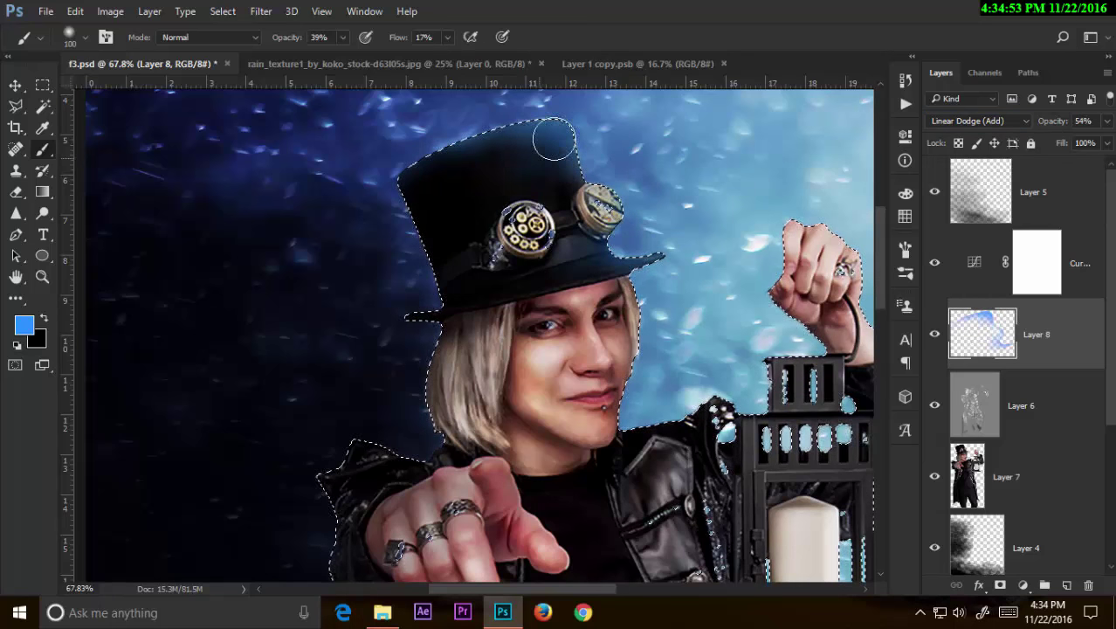
mouse_move(725, 218)
left_mouse_down()
mouse_move(457, 197)
mouse_move(433, 234)
left_mouse_up()
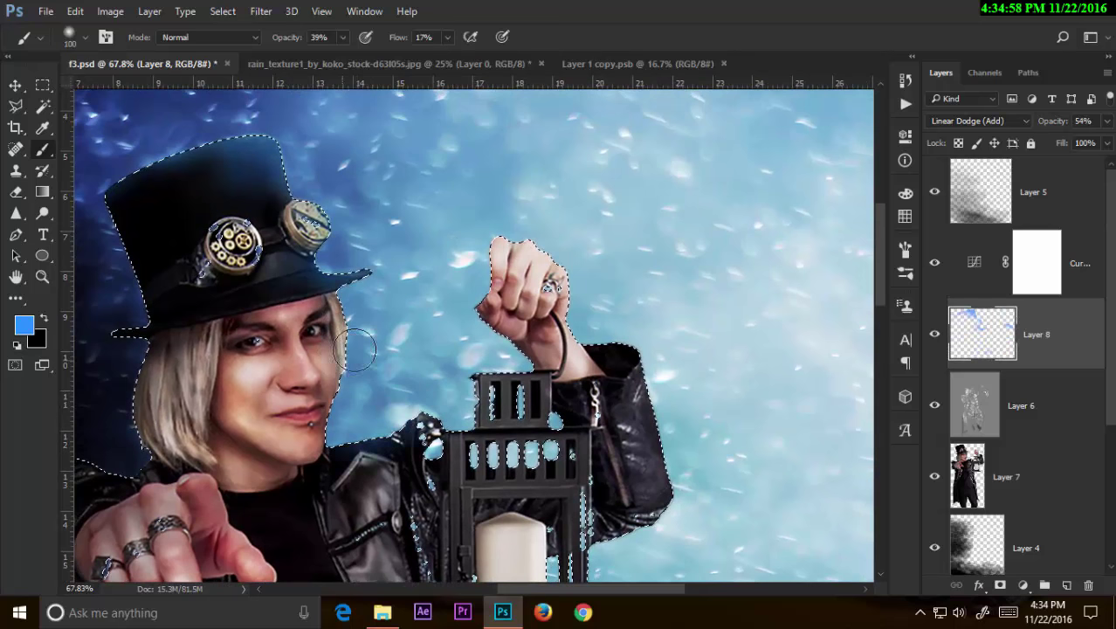
Step: Zoom and pan around the face and lantern to review the blue rim glow
scroll(661, 370, "down", 5)
scroll(530, 450, "down", 5)
scroll(489, 305, "down", 5)
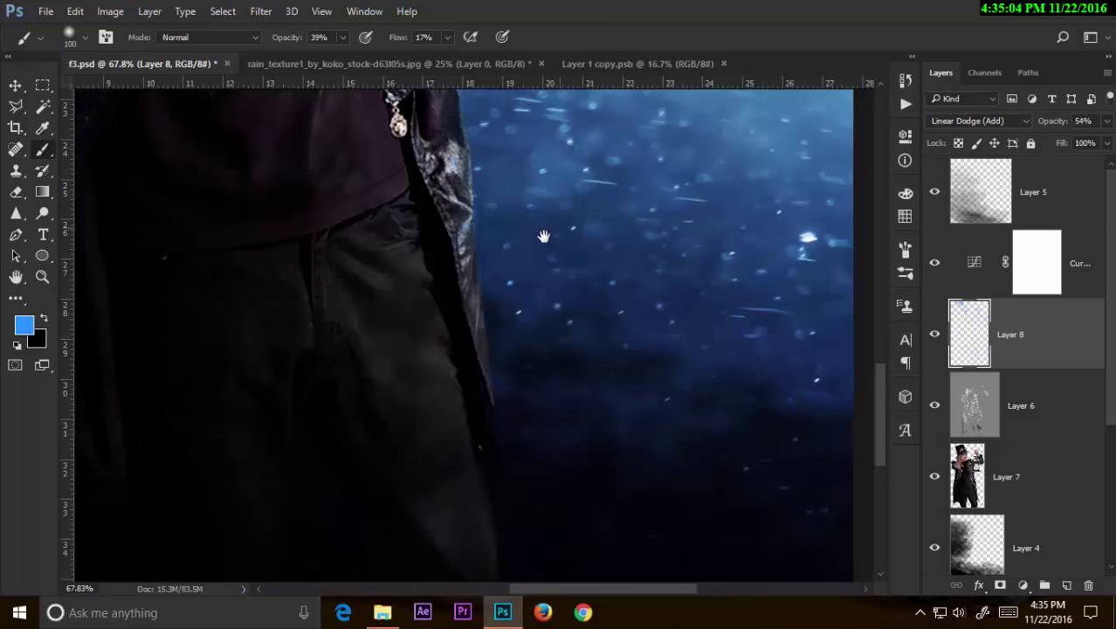
scroll(543, 370, "up", 5)
scroll(530, 316, "up", 5)
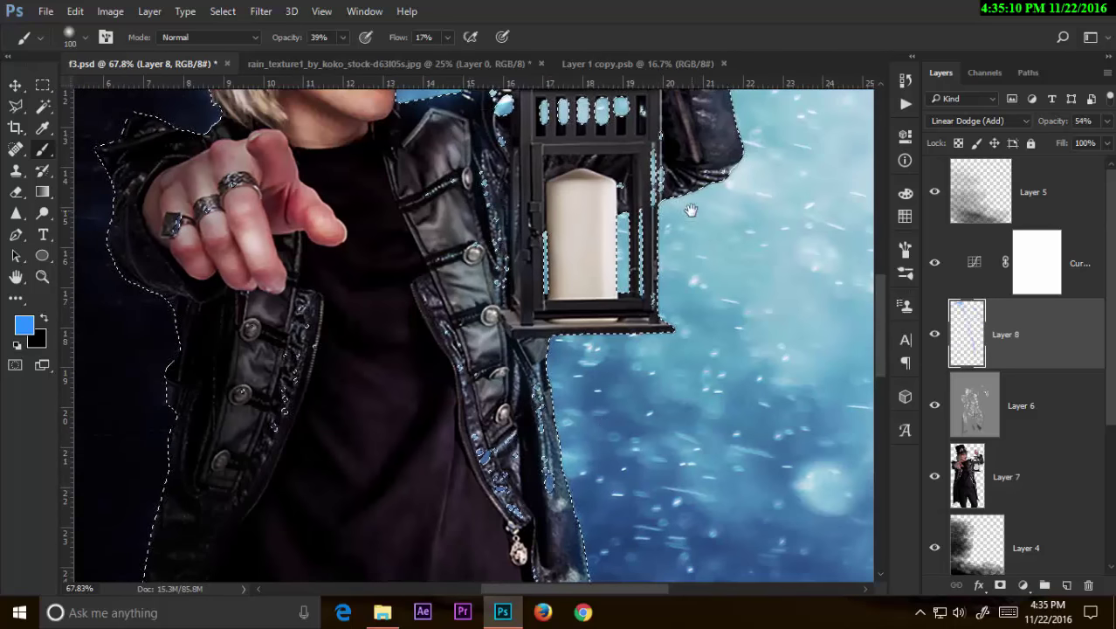
scroll(539, 324, "up", 5)
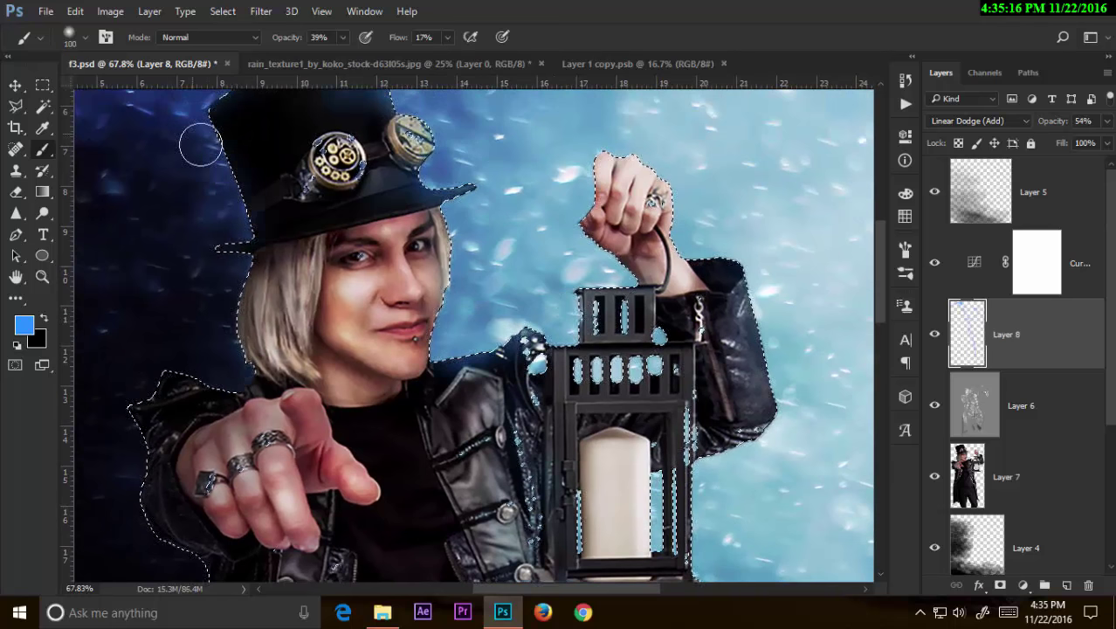
scroll(338, 168, "up", 5)
scroll(589, 289, "down", 10)
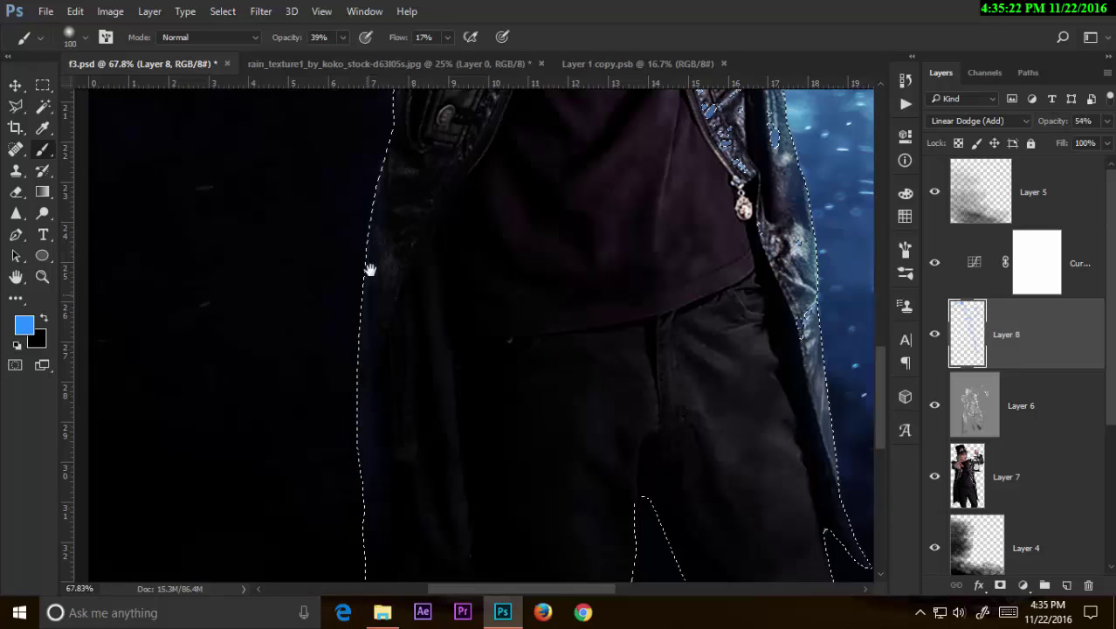
scroll(369, 266, "up", 5)
left_click_drag(363, 312, 504, 431)
scroll(504, 431, "down", 5)
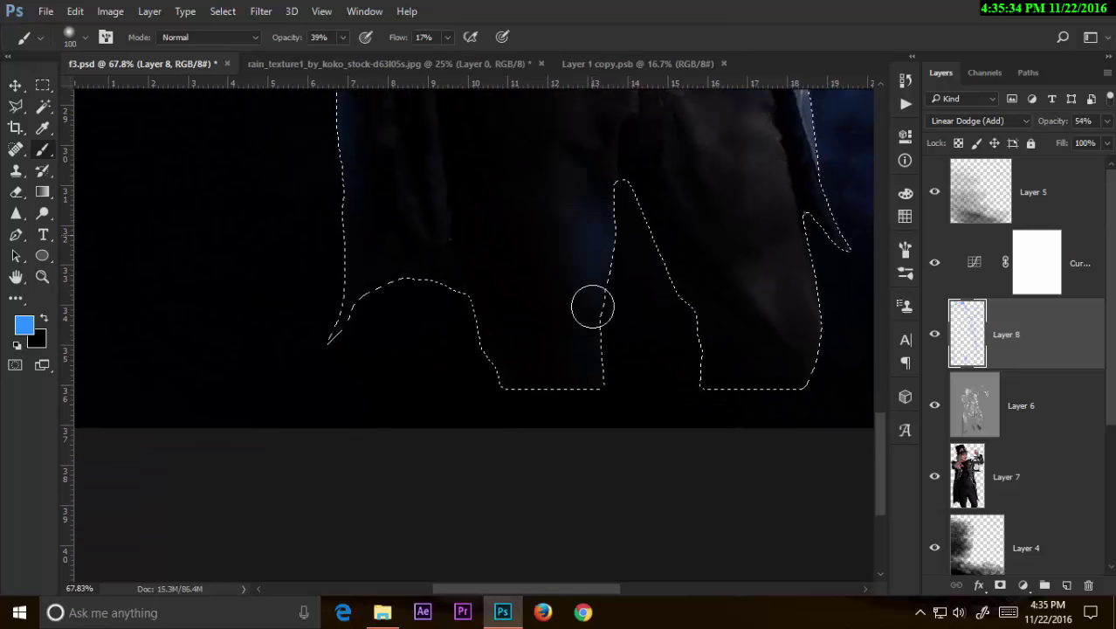
scroll(662, 185, "up", 5)
scroll(752, 253, "up", 3)
scroll(543, 499, "up", 5)
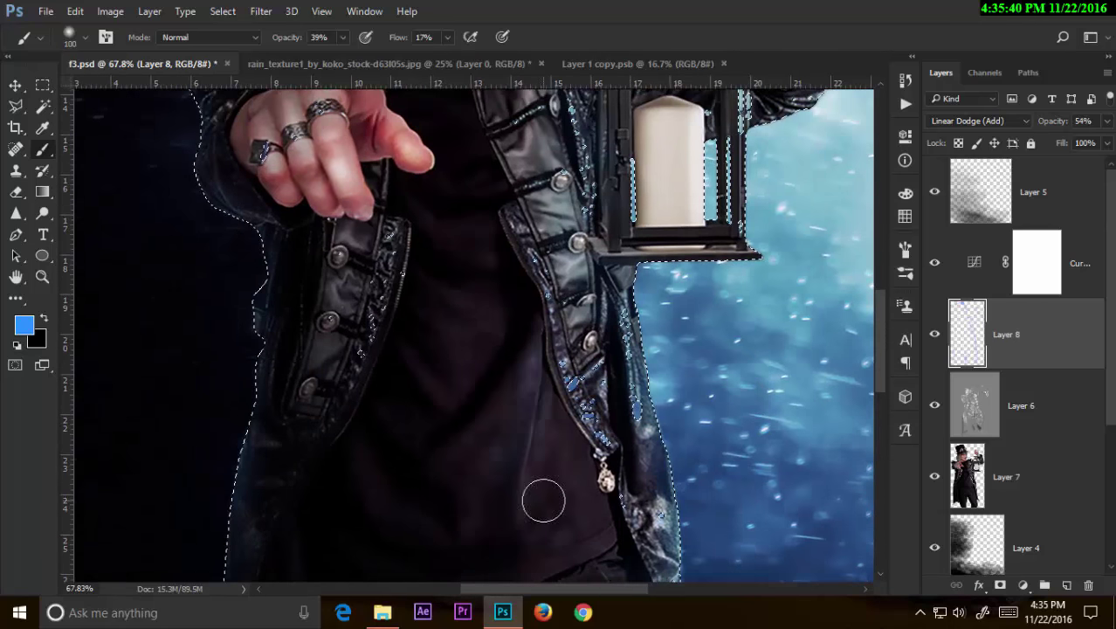
scroll(453, 516, "up", 3)
scroll(579, 271, "down", 5)
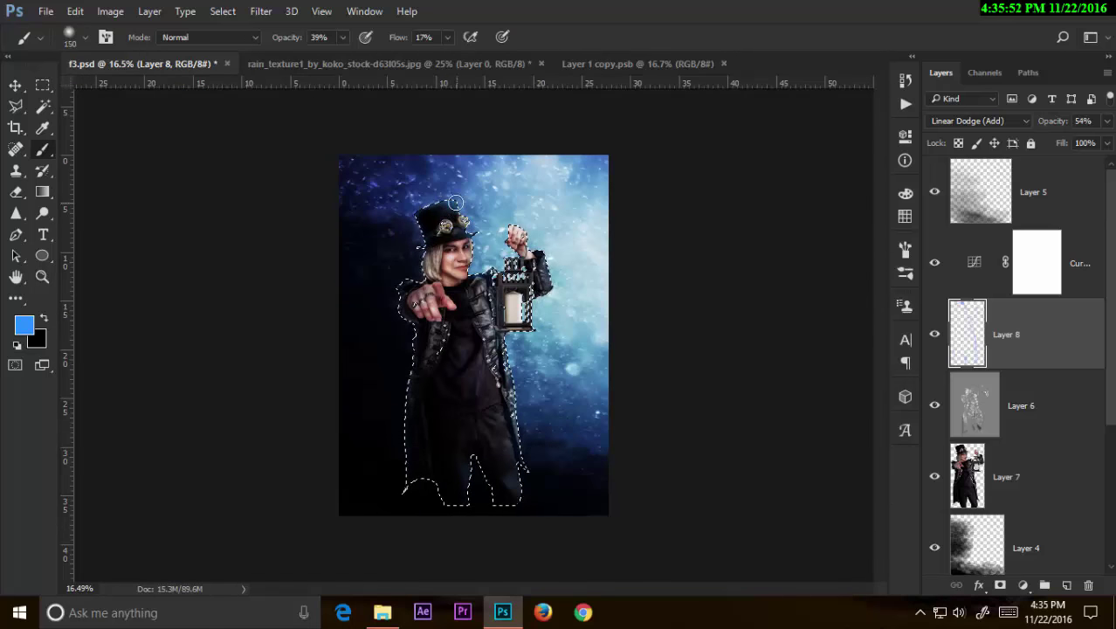
Step: Set the foreground colour to white and lower Layer 8's opacity to 20%
left_click(24, 325)
left_click(646, 215)
left_click(1013, 206)
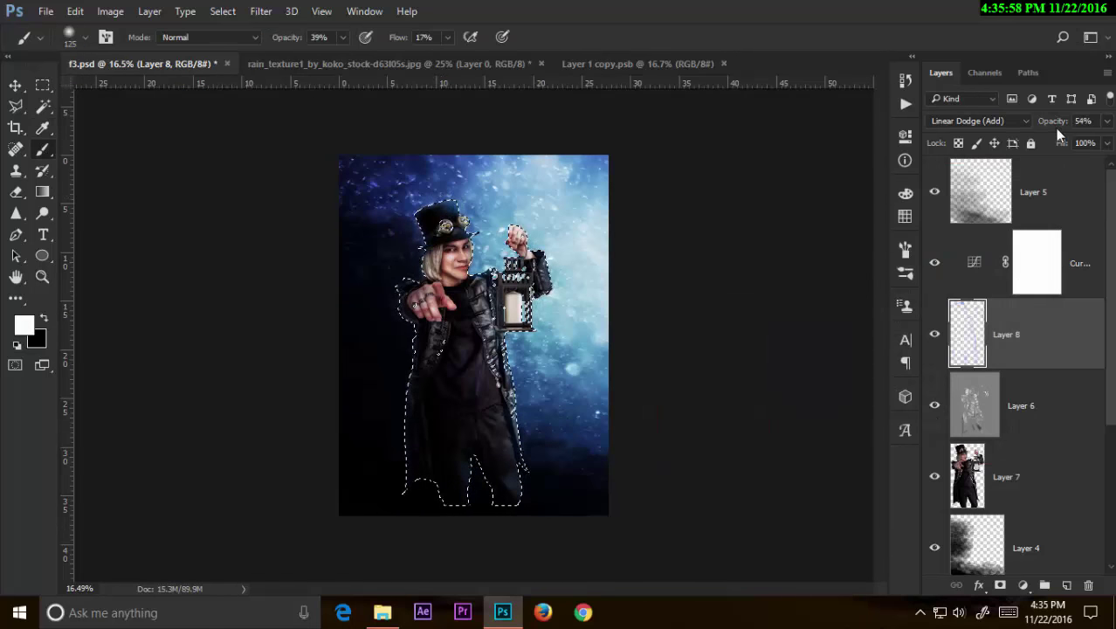
key("2")
key("b")
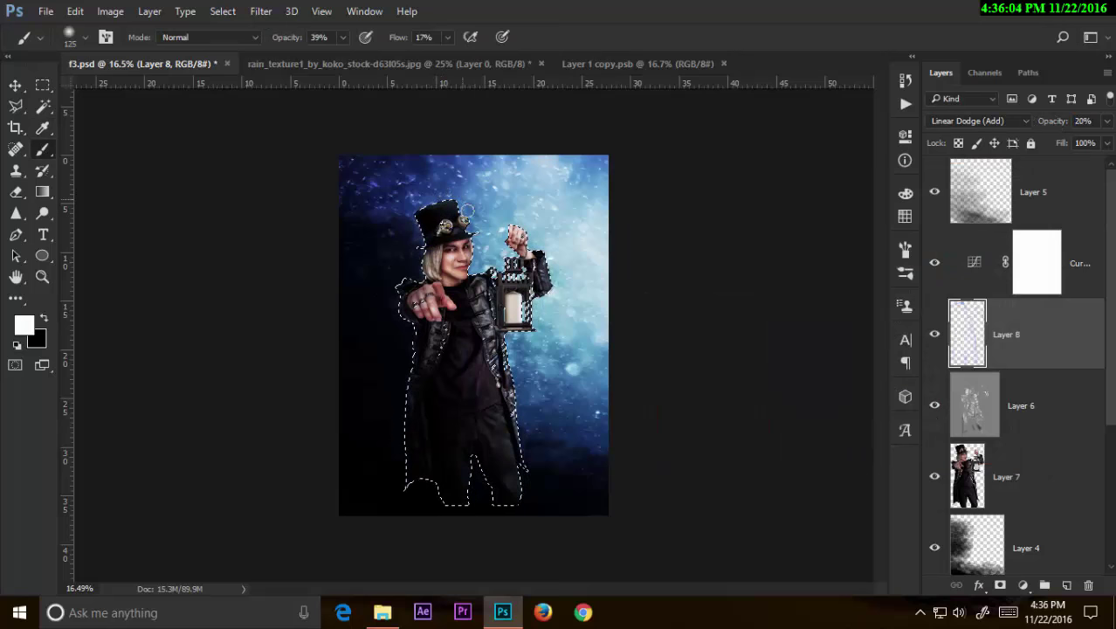
Step: Zoom in on the lantern and fine-tune Layer 8's opacity to 12%
key("z")
mouse_move(507, 331)
left_mouse_down()
mouse_move(661, 284)
mouse_move(700, 289)
mouse_move(727, 326)
left_mouse_up()
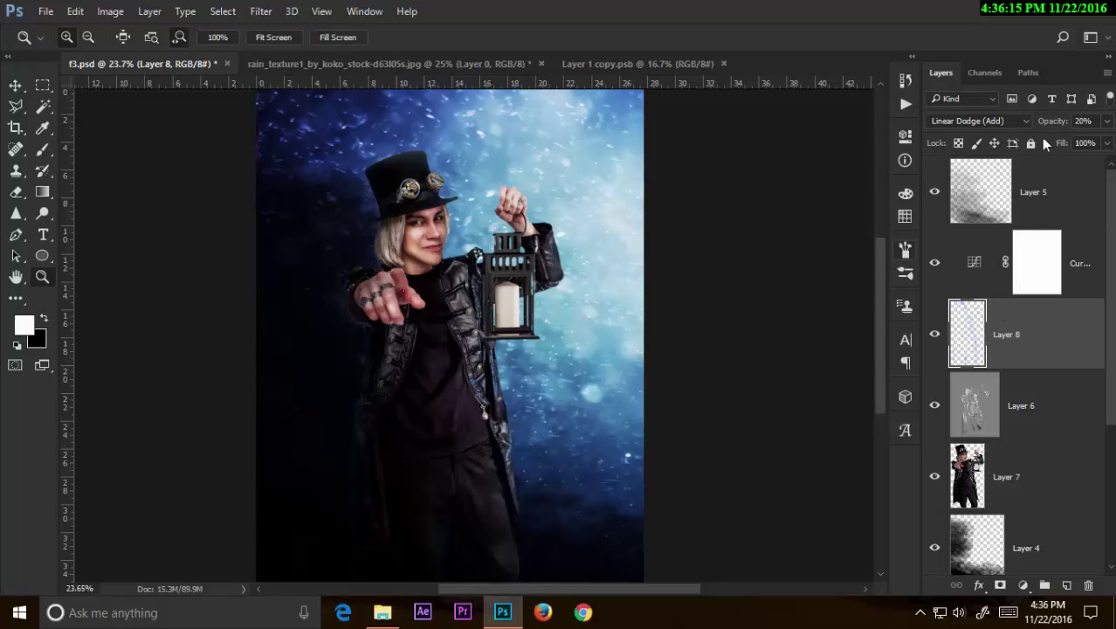
left_click_drag(1052, 121, 994, 123)
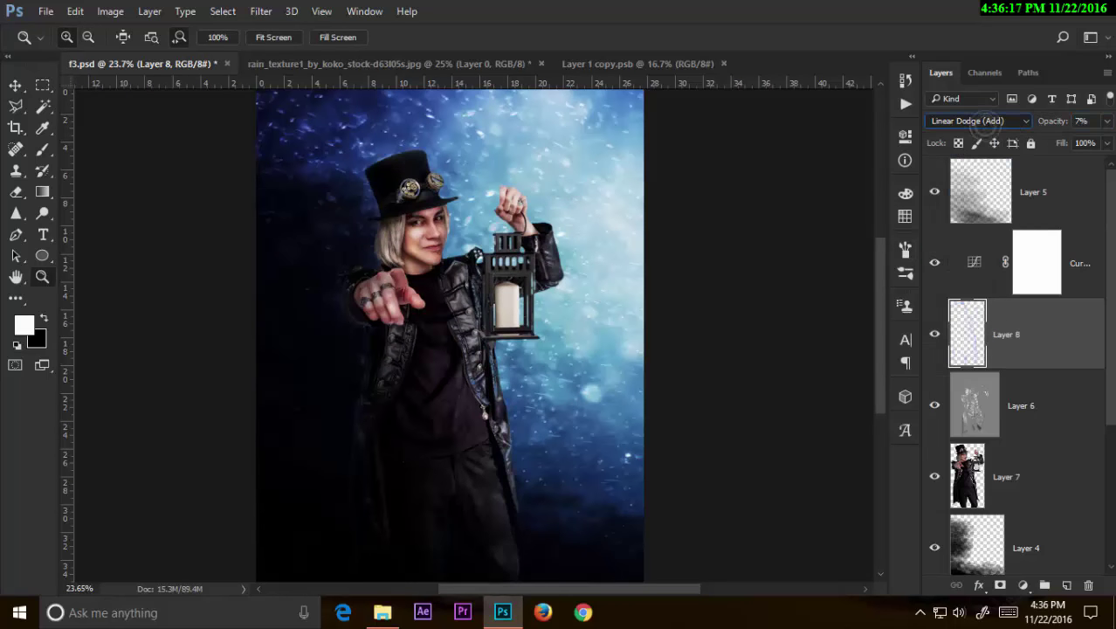
scroll(979, 122, "down", 1)
scroll(979, 122, "down", 2)
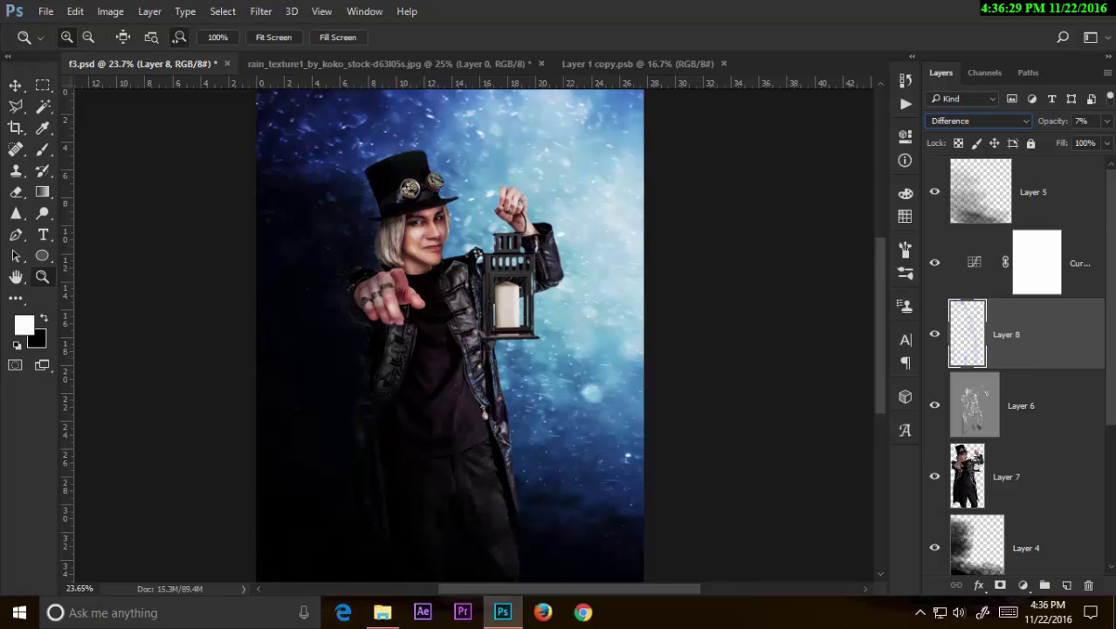
mouse_move(1052, 122)
left_mouse_down()
mouse_move(1081, 128)
mouse_move(1063, 131)
left_mouse_up()
left_click(112, 11)
mouse_move(135, 54)
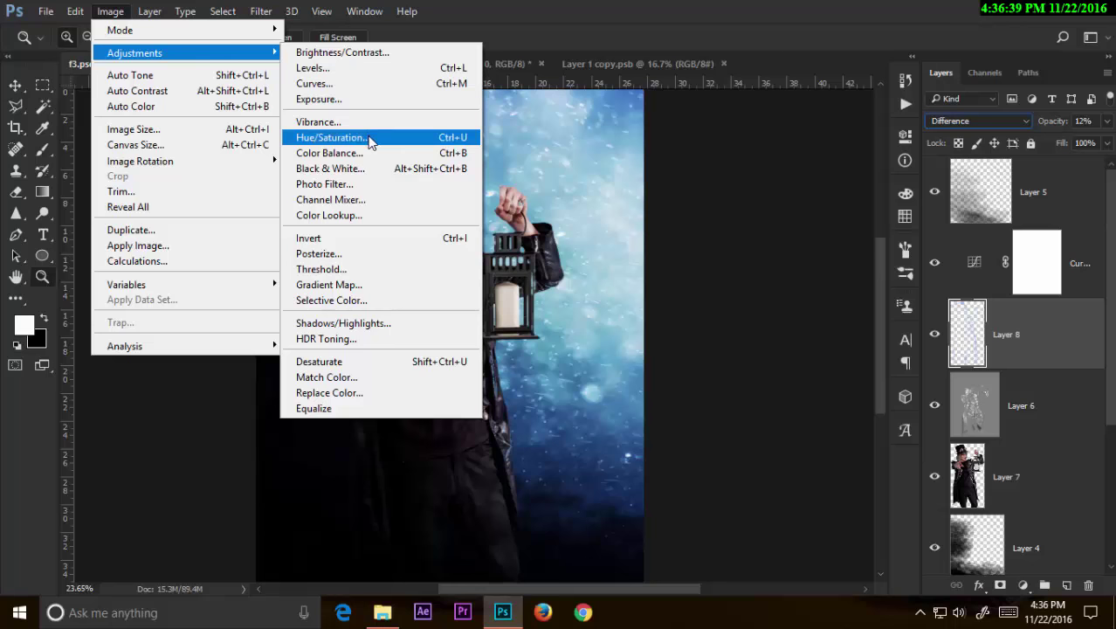
Step: Apply Hue/Saturation to Layer 8 with Hue -22, Saturation +64, Lightness -13
left_click(373, 137)
left_click_drag(834, 384, 886, 384)
left_click_drag(906, 245, 753, 209)
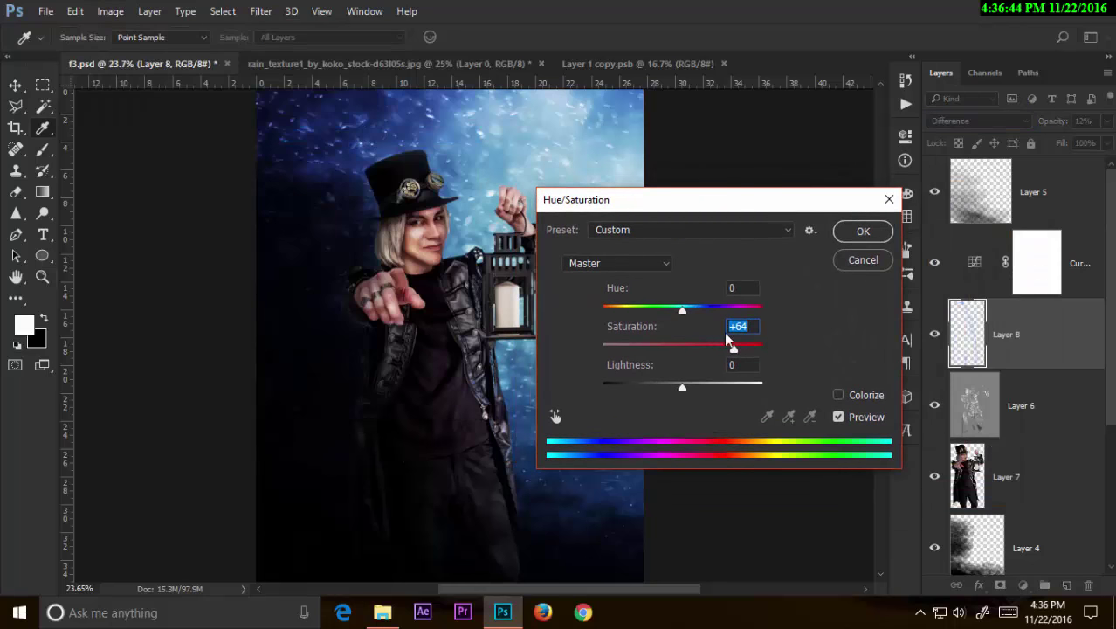
mouse_move(683, 314)
left_mouse_down()
mouse_move(655, 311)
mouse_move(709, 309)
mouse_move(665, 309)
left_mouse_up()
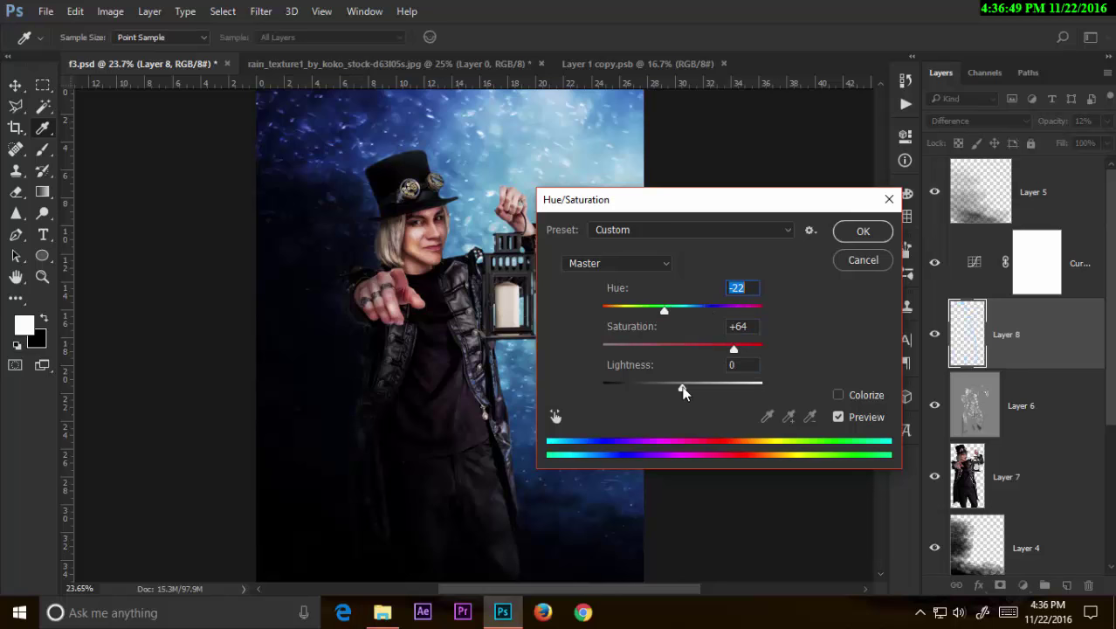
mouse_move(682, 392)
left_mouse_down()
mouse_move(715, 387)
mouse_move(658, 387)
mouse_move(703, 384)
mouse_move(672, 385)
left_mouse_up()
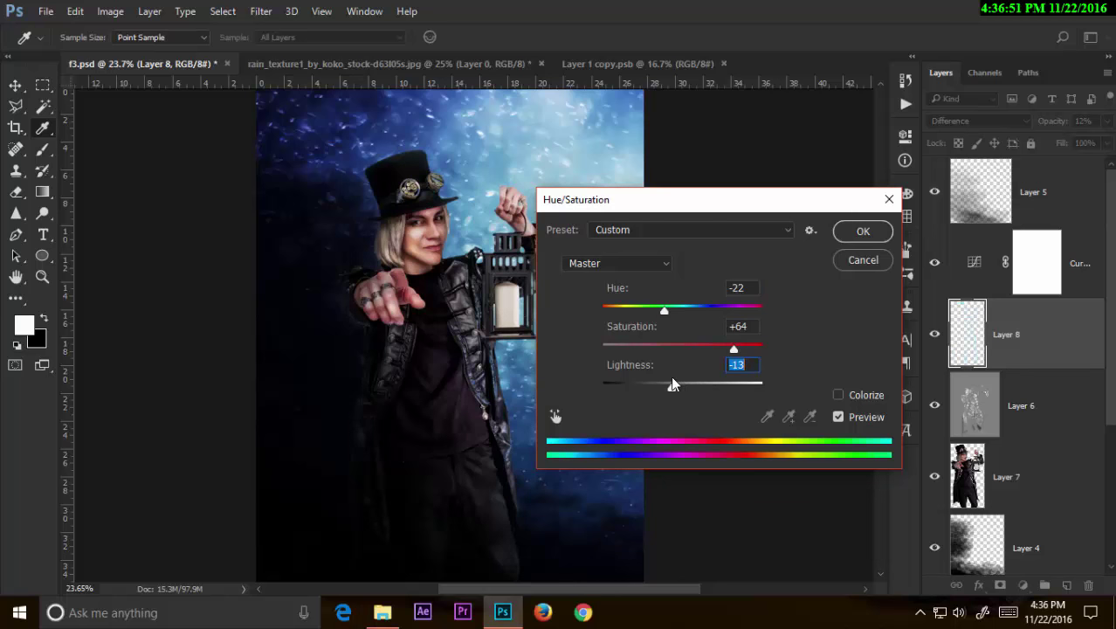
left_click(863, 231)
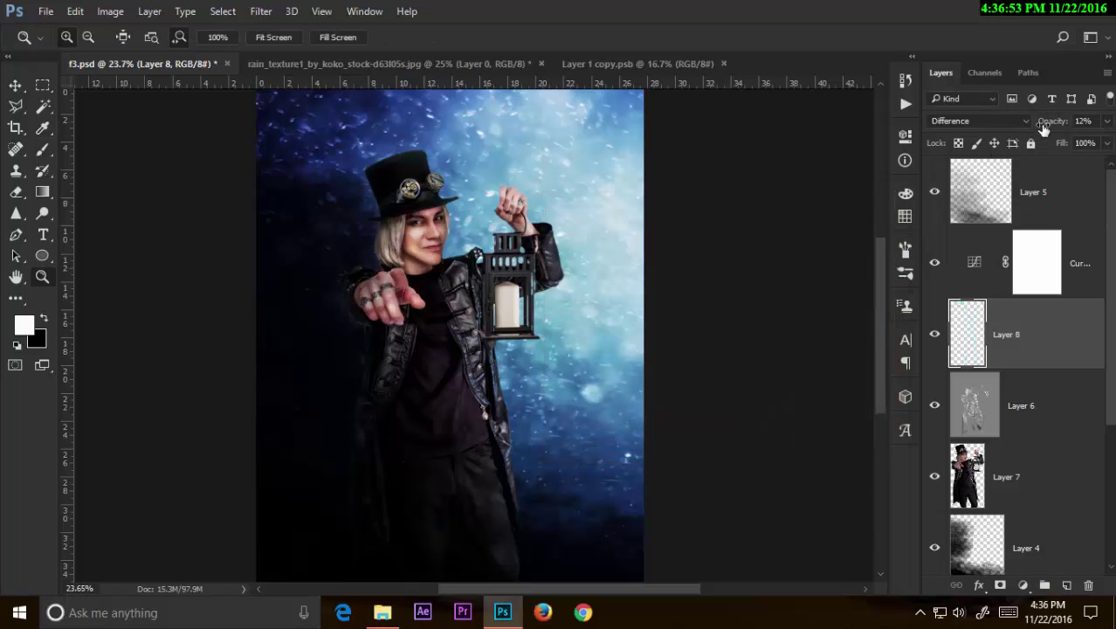
Step: Set Layer 8's opacity to 22%
left_click(1081, 121)
type("42")
left_click_drag(1059, 128, 1066, 129)
left_click(16, 192)
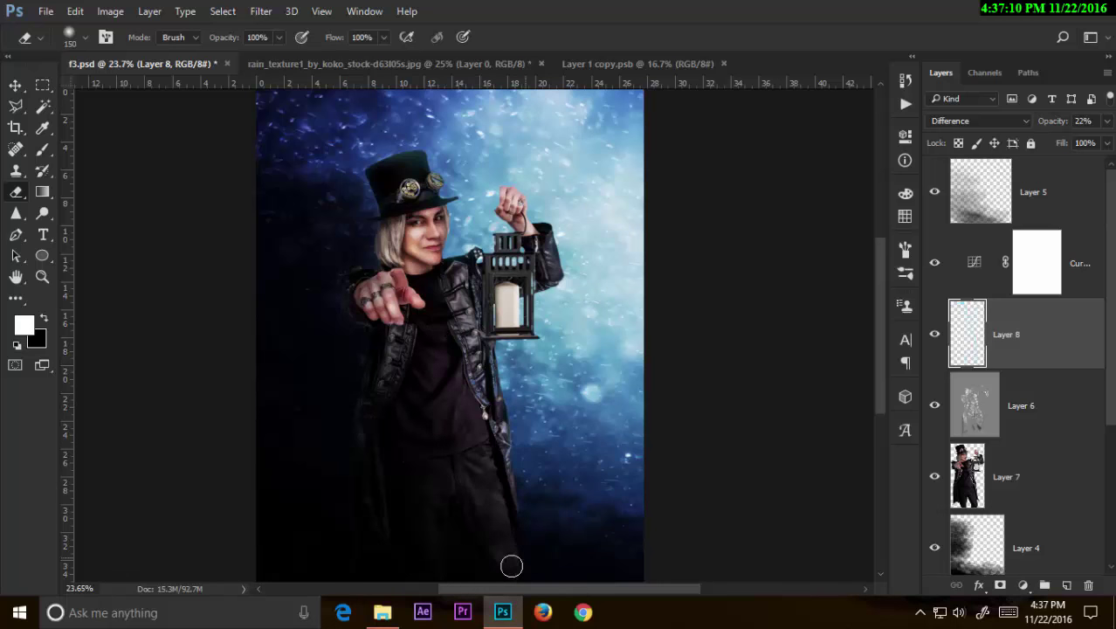
Step: Convert Layer 7 for Smart Filters and cool its Camera Raw temperature to -9
left_click(1017, 468)
scroll(1112, 445, "down", 1)
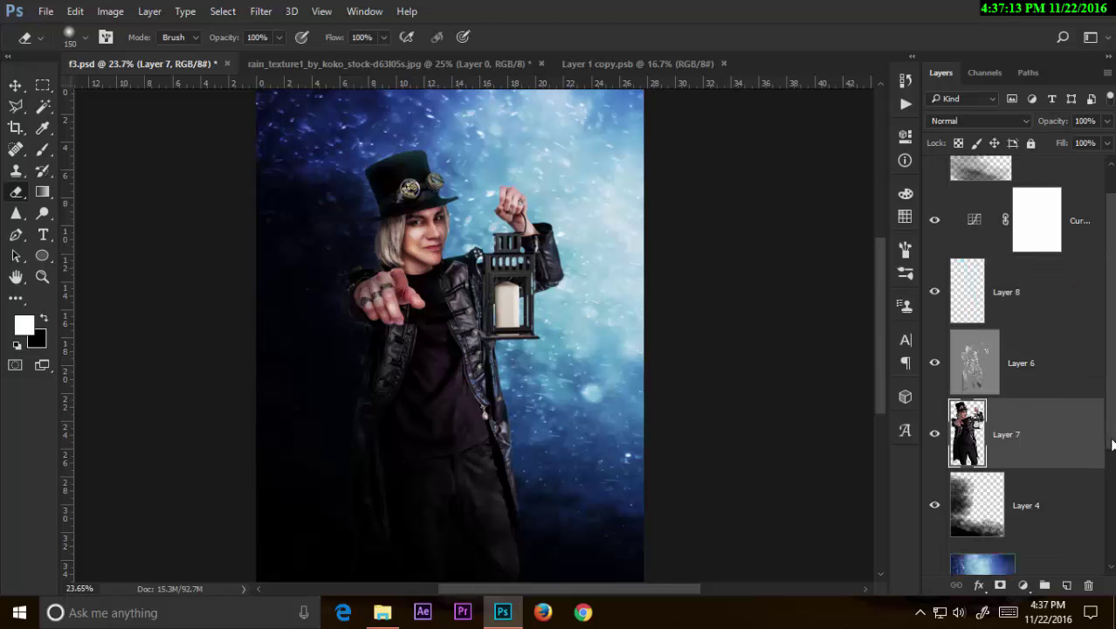
scroll(1111, 446, "down", 3)
left_click(271, 12)
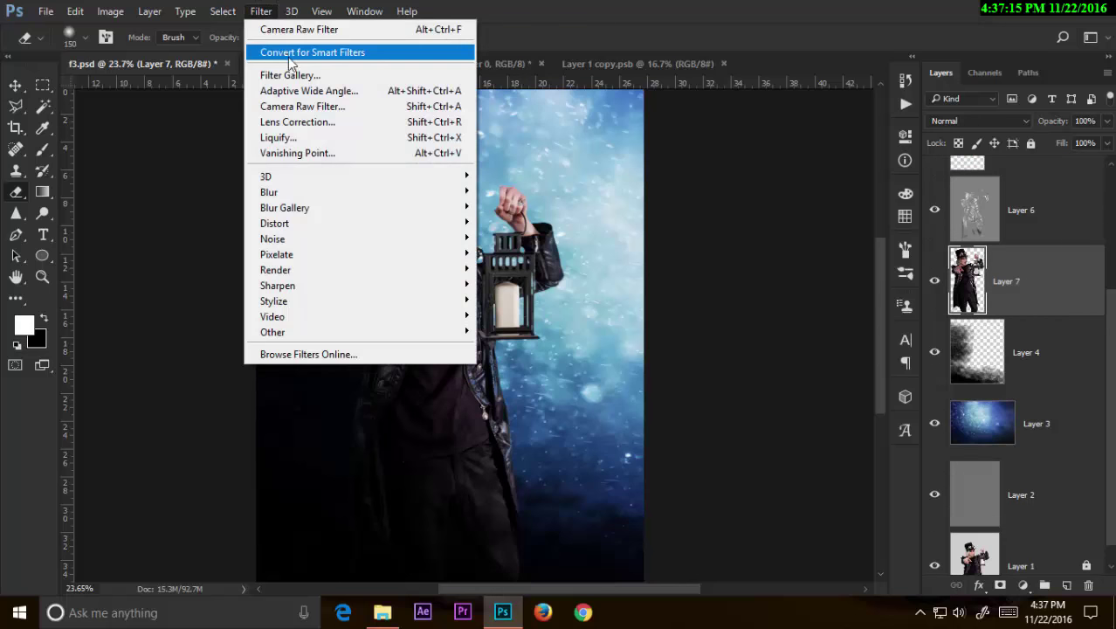
left_click(259, 12)
left_click(259, 12)
left_click(298, 105)
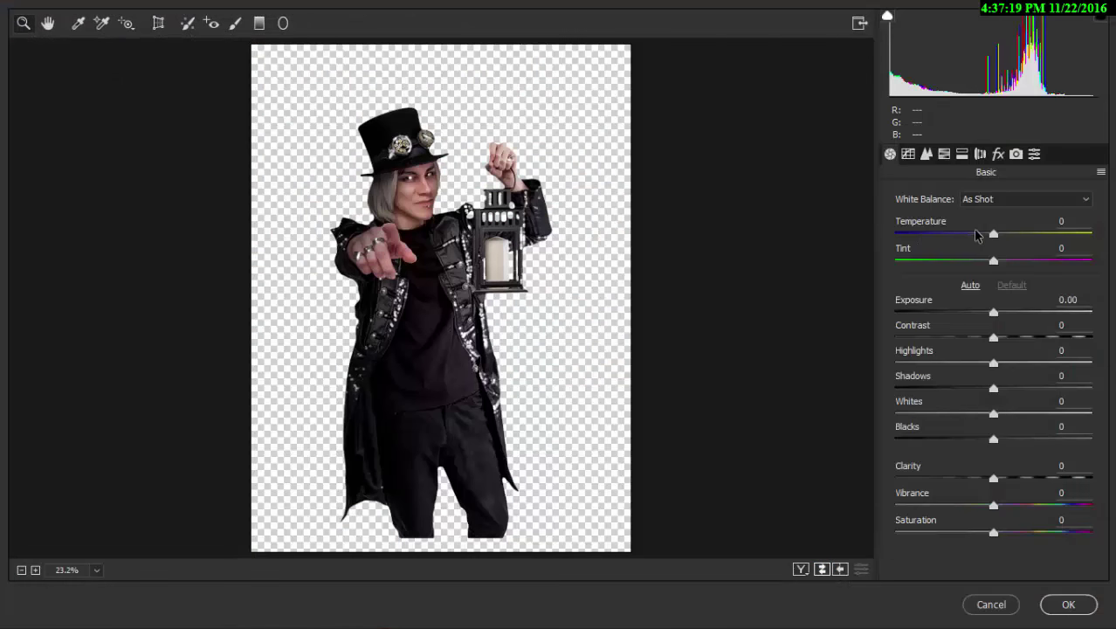
mouse_move(992, 234)
left_mouse_down()
mouse_move(976, 234)
mouse_move(988, 237)
left_mouse_up()
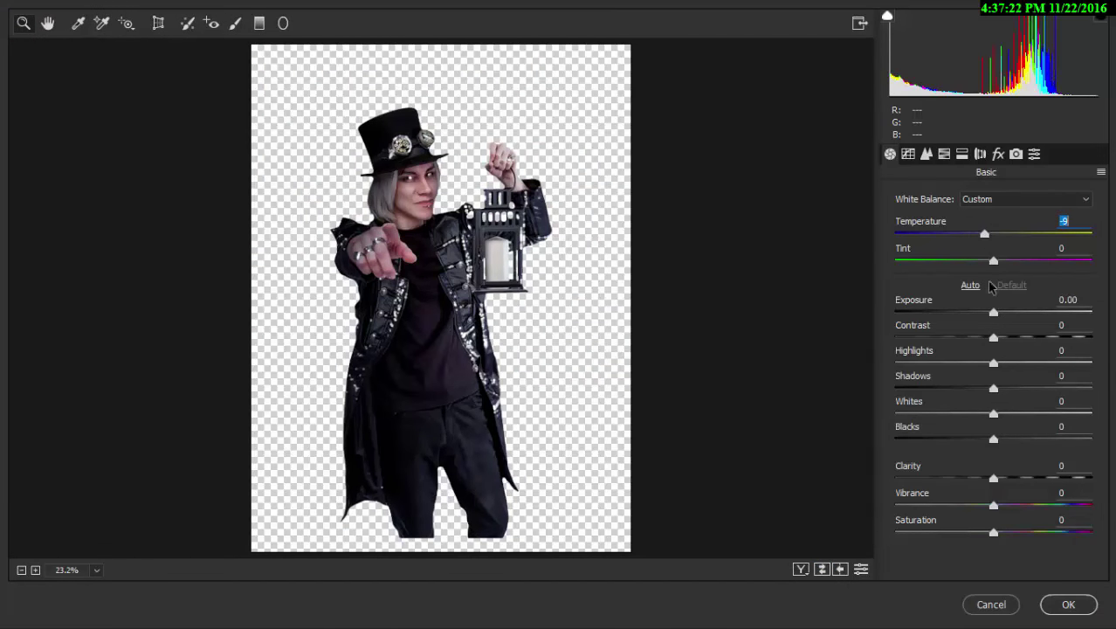
left_click(1068, 603)
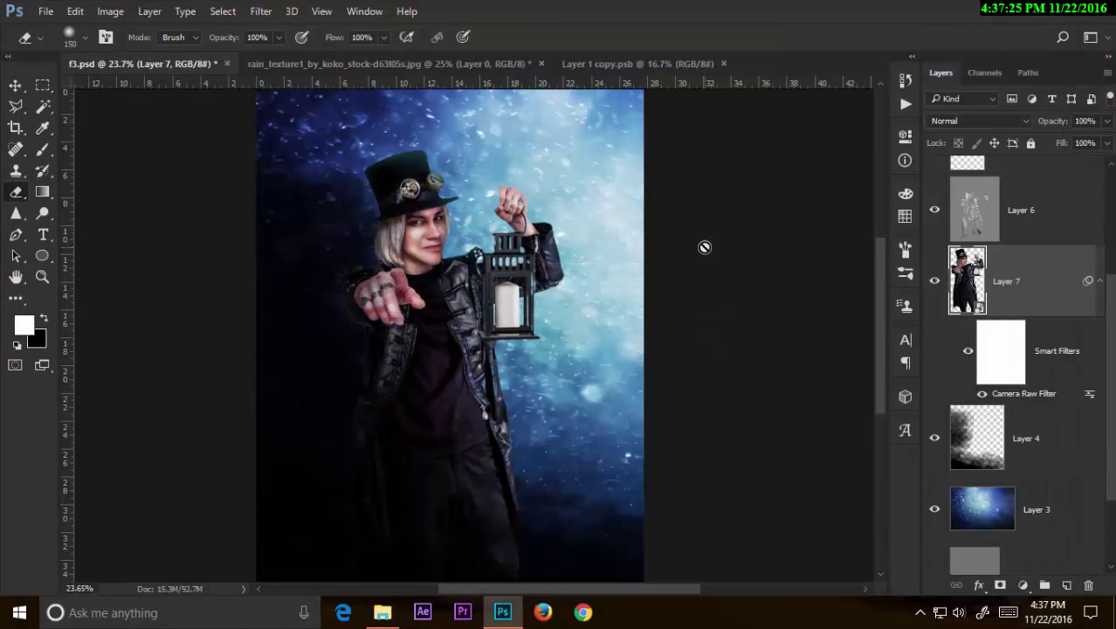
Step: Rasterize the Layer 7 smart object and zoom in on the man's face
left_click(706, 242)
key("Return")
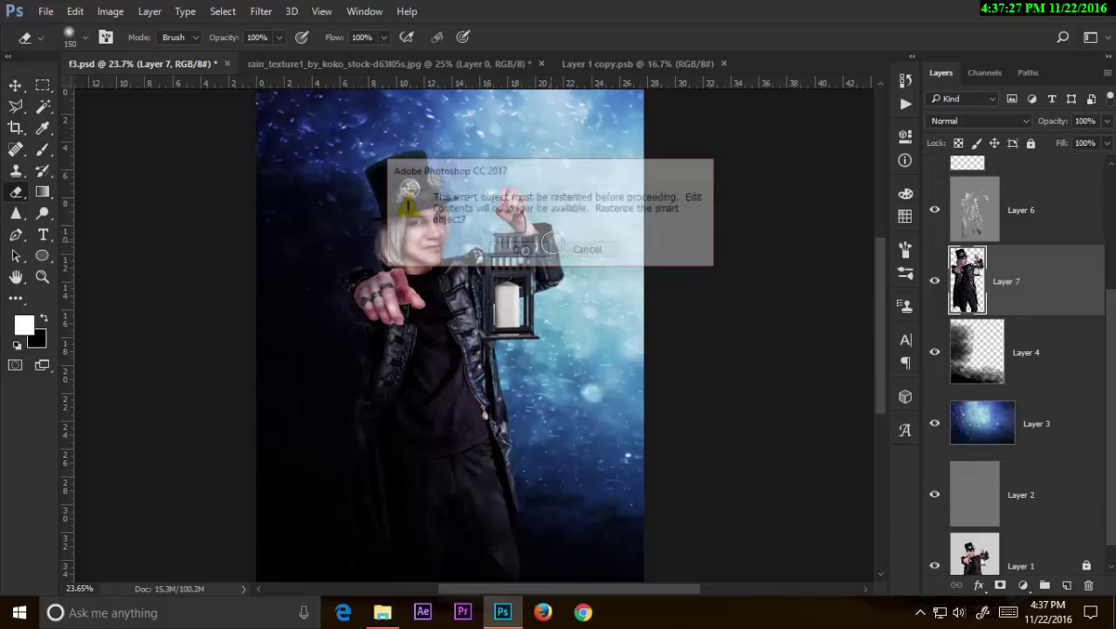
key("z")
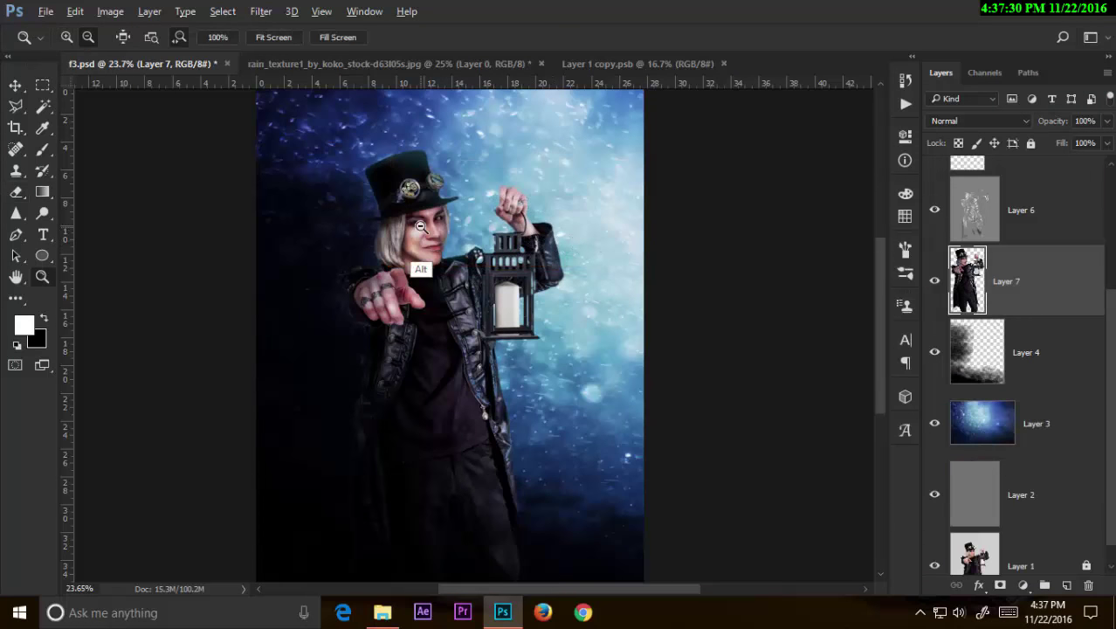
mouse_move(424, 261)
left_mouse_down()
mouse_move(506, 266)
mouse_move(461, 244)
mouse_move(574, 266)
left_mouse_up()
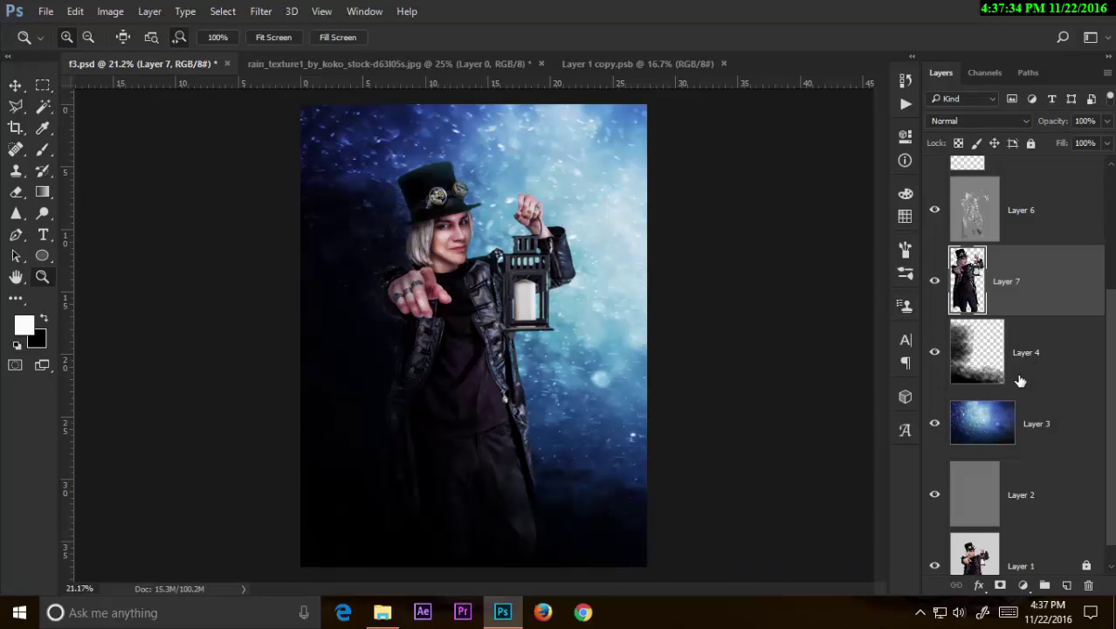
left_click(1047, 428)
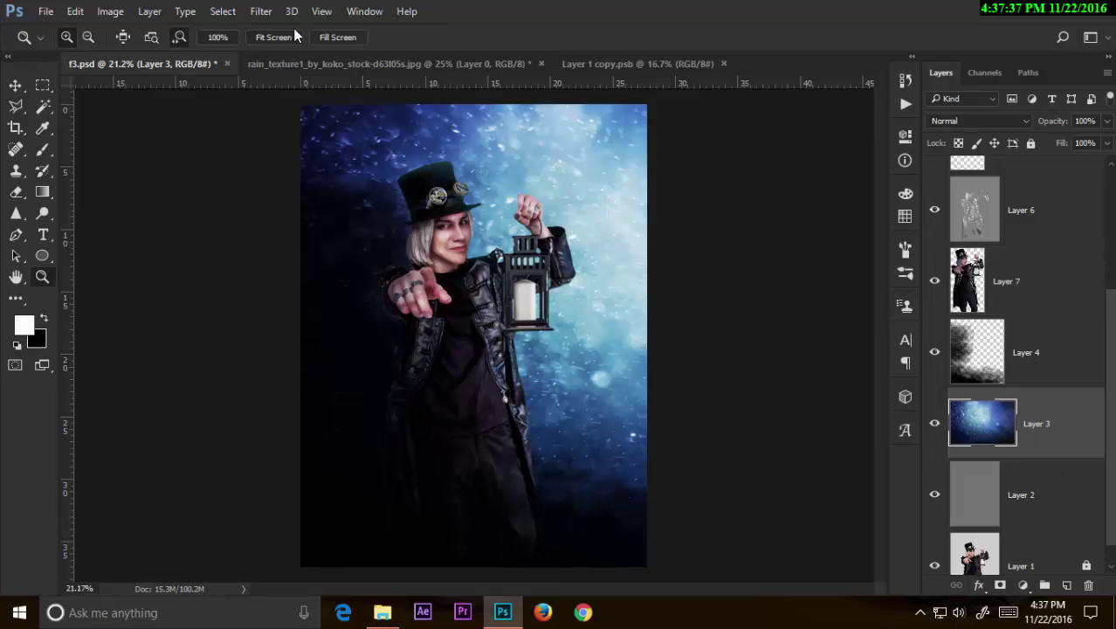
Step: Give Layer 3 a Camera Raw smart filter: Highlights -70, Shadows +28, deeper Blacks
left_click(261, 11)
left_click(297, 50)
left_click(261, 12)
left_click(291, 106)
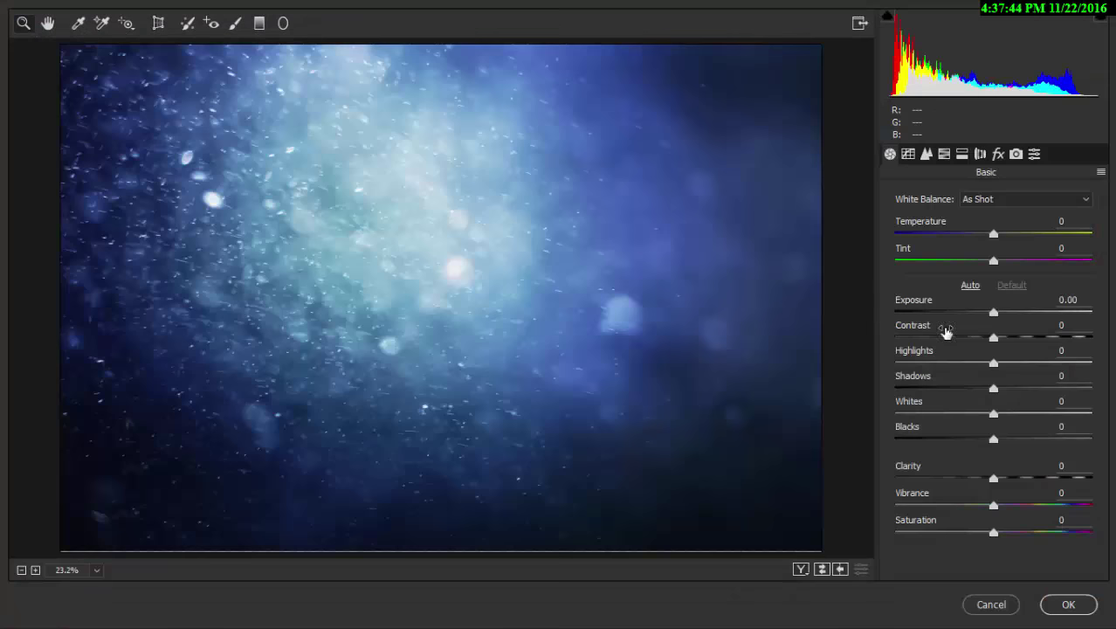
left_click(925, 362)
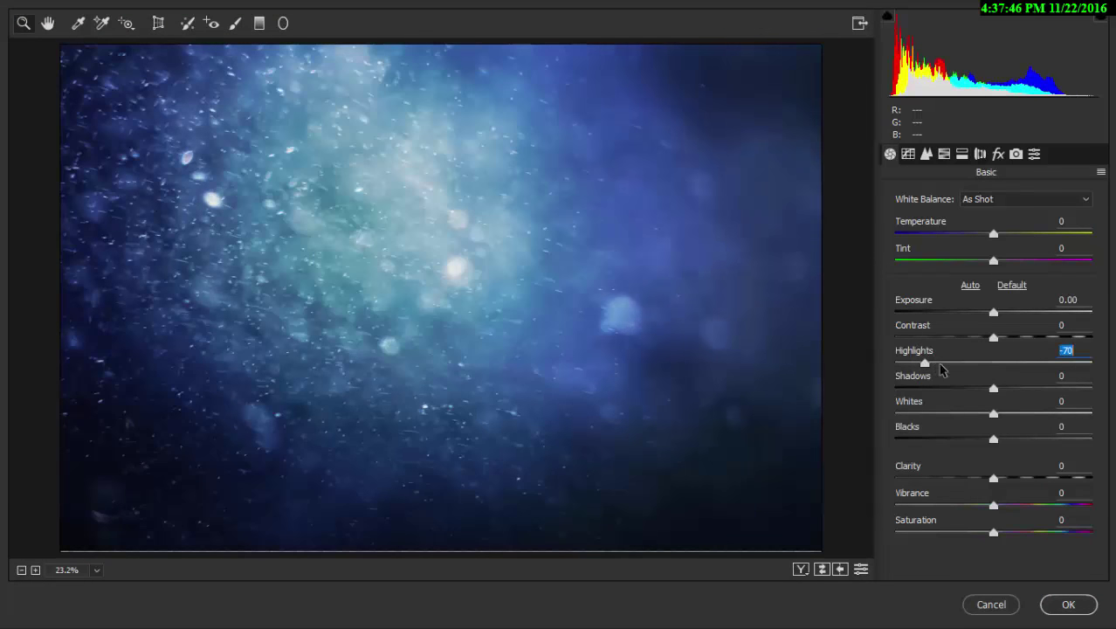
left_click(1019, 387)
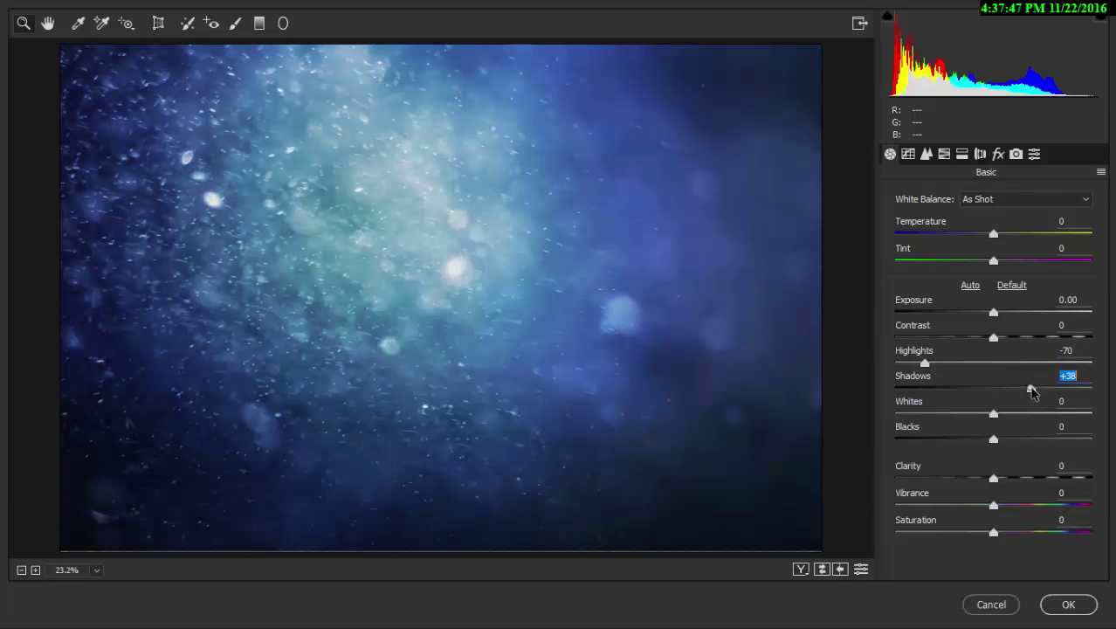
left_click(973, 439)
left_click(1066, 605)
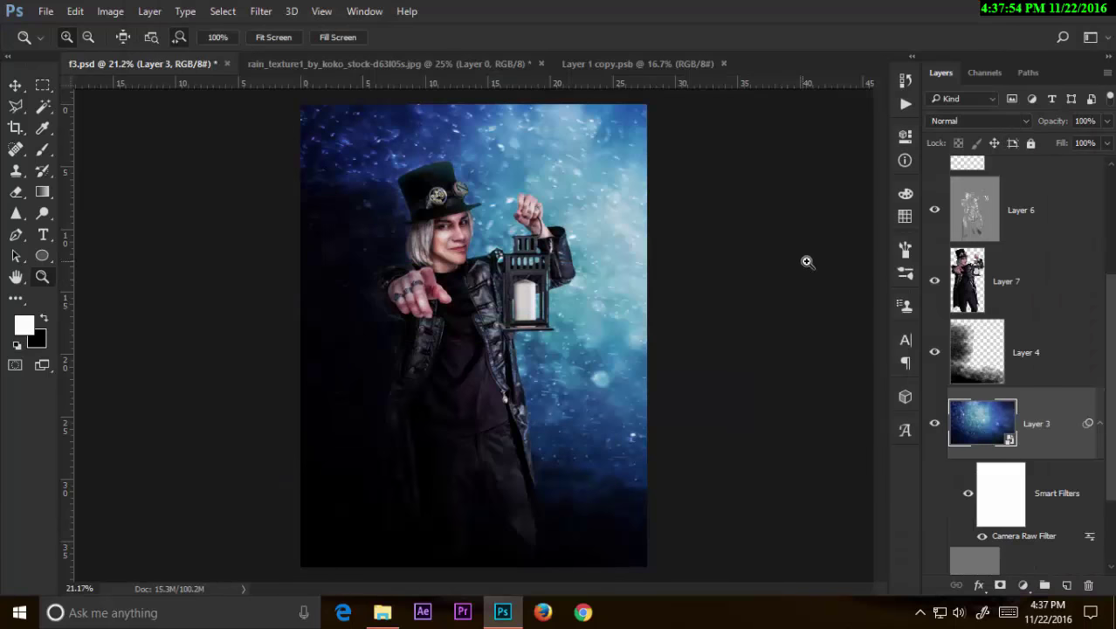
Step: Open Mograph_lensflare.png in Photoshop from the file browser
key("alt+Tab")
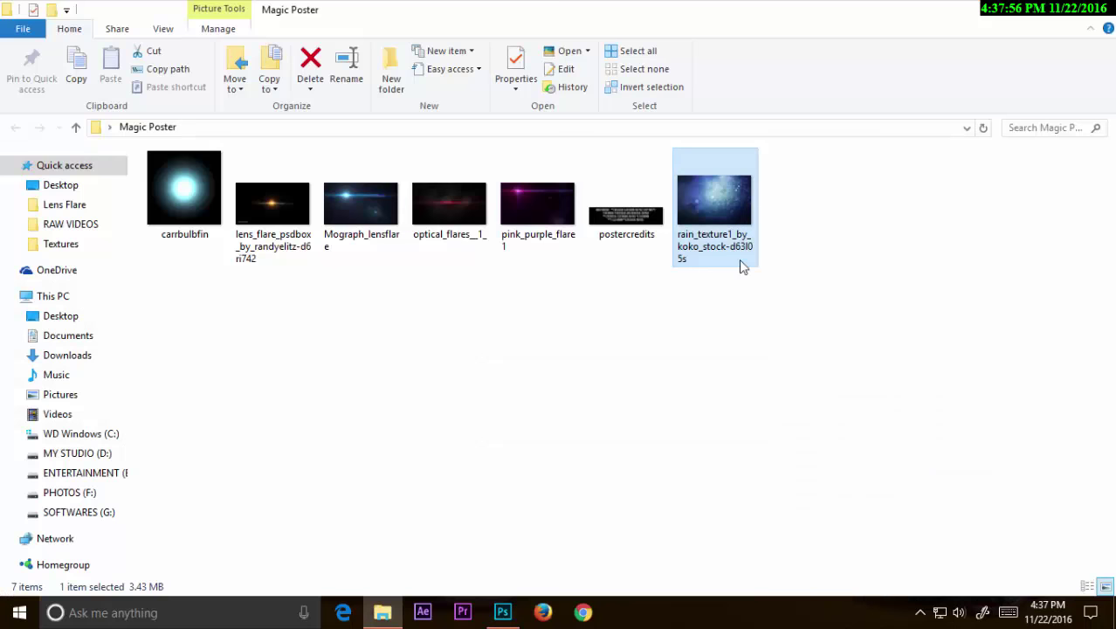
right_click(359, 216)
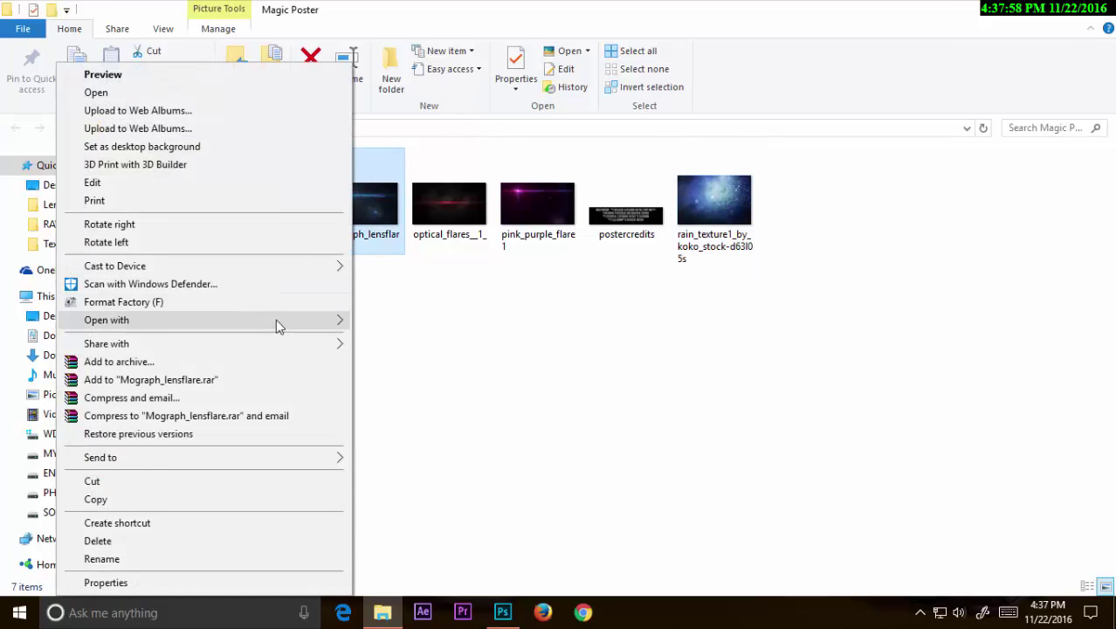
mouse_move(210, 319)
left_click(419, 318)
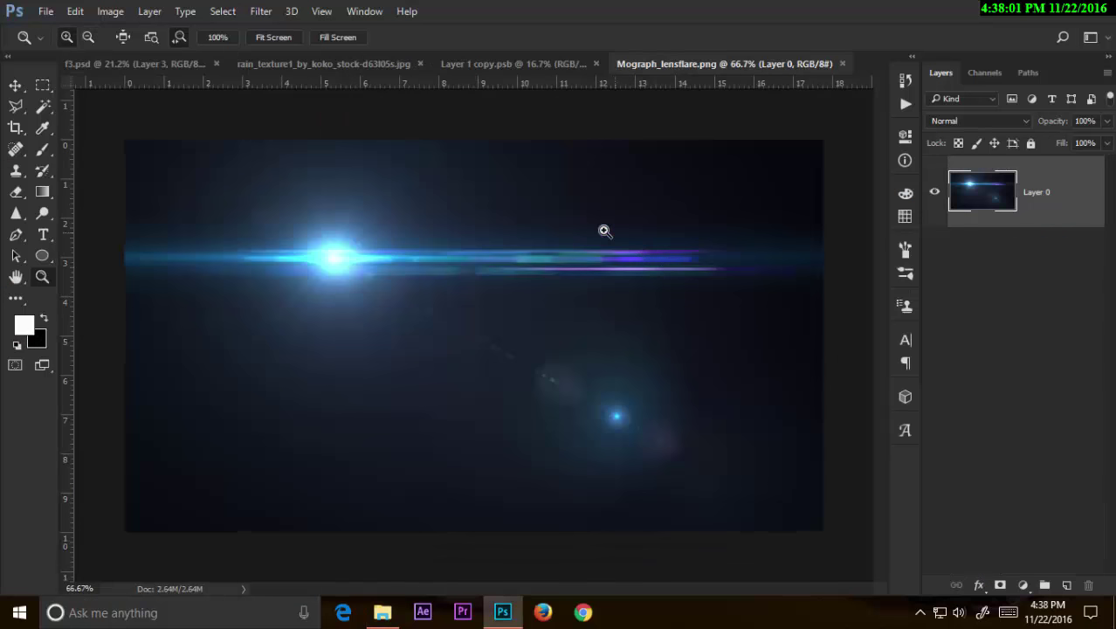
Step: Close the extra documents without saving the rain texture, and drag the lens flare into f3.psd
key("v")
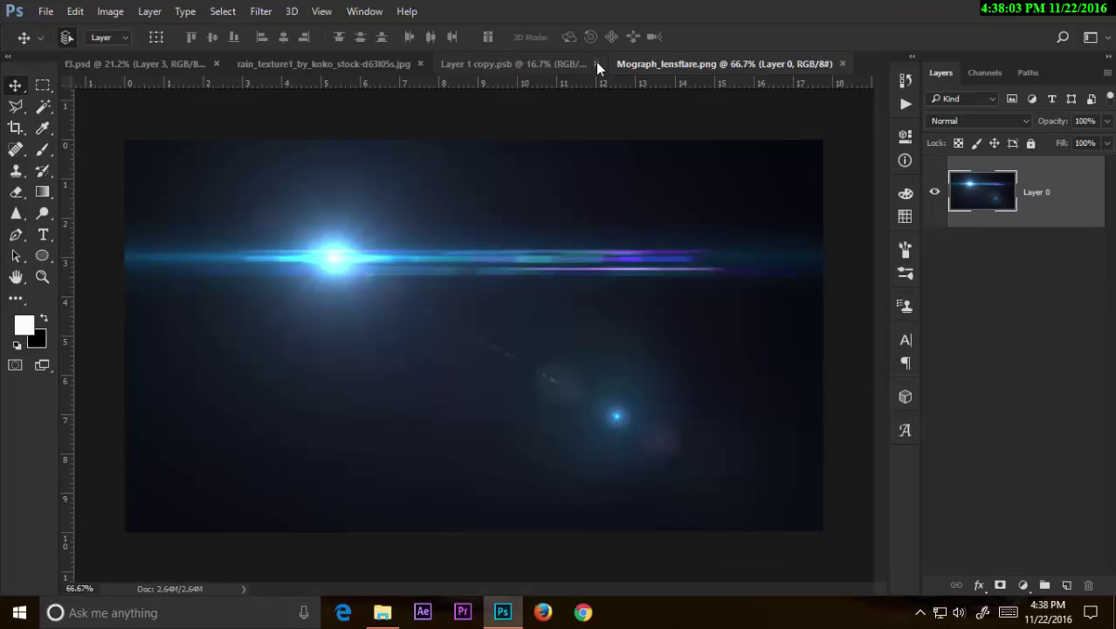
left_click(596, 63)
left_click(526, 63)
left_click(541, 63)
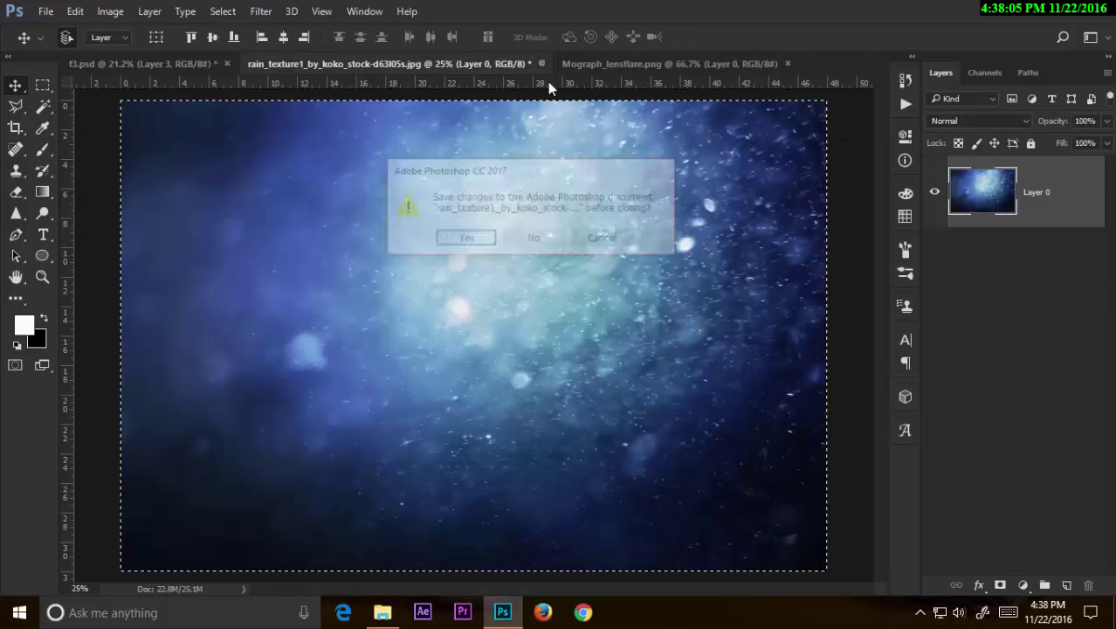
left_click(548, 246)
mouse_move(451, 303)
left_mouse_down()
mouse_move(272, 98)
mouse_move(537, 305)
left_mouse_up()
Step: Place Layer 9 above Layer 6, blend it in Screen mode and position it over the lantern
right_click(564, 304)
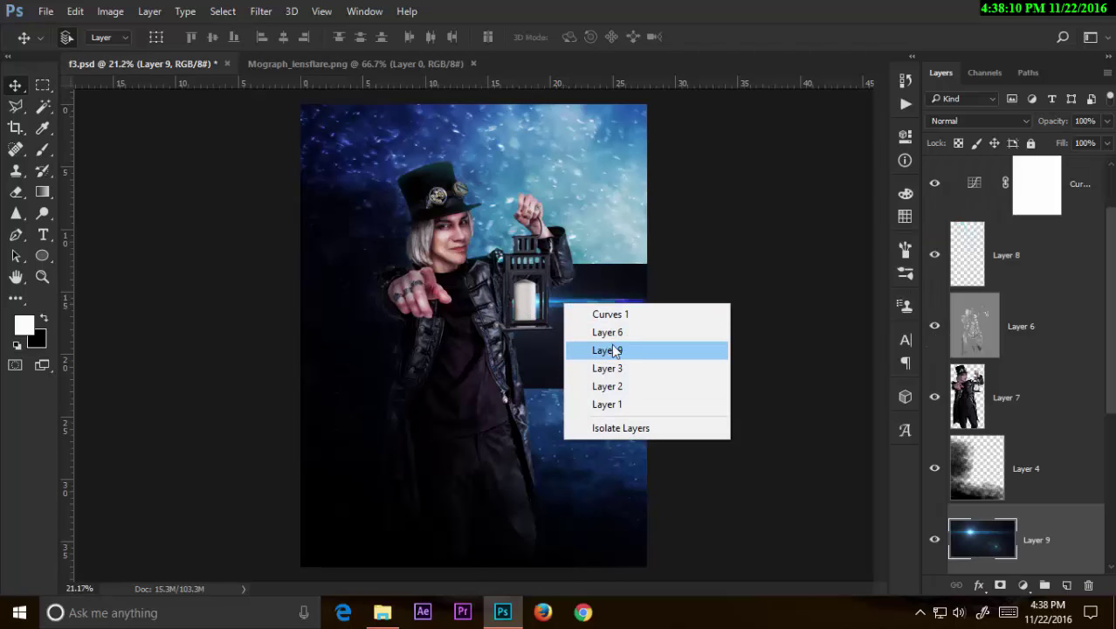
left_click(978, 120)
left_click(1045, 543)
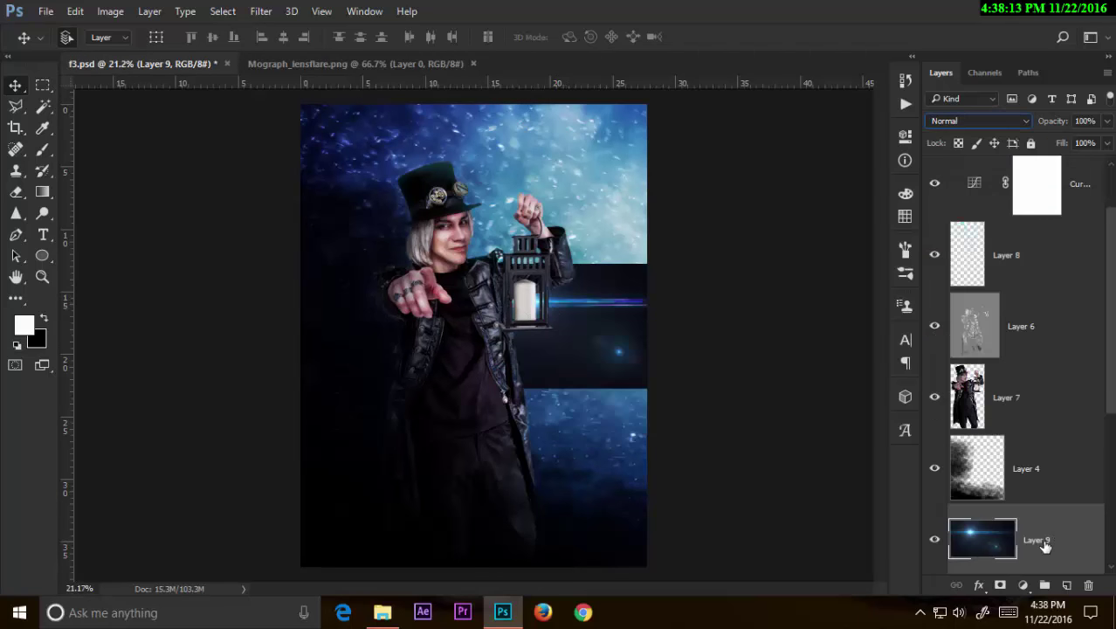
left_click_drag(1045, 543, 936, 288)
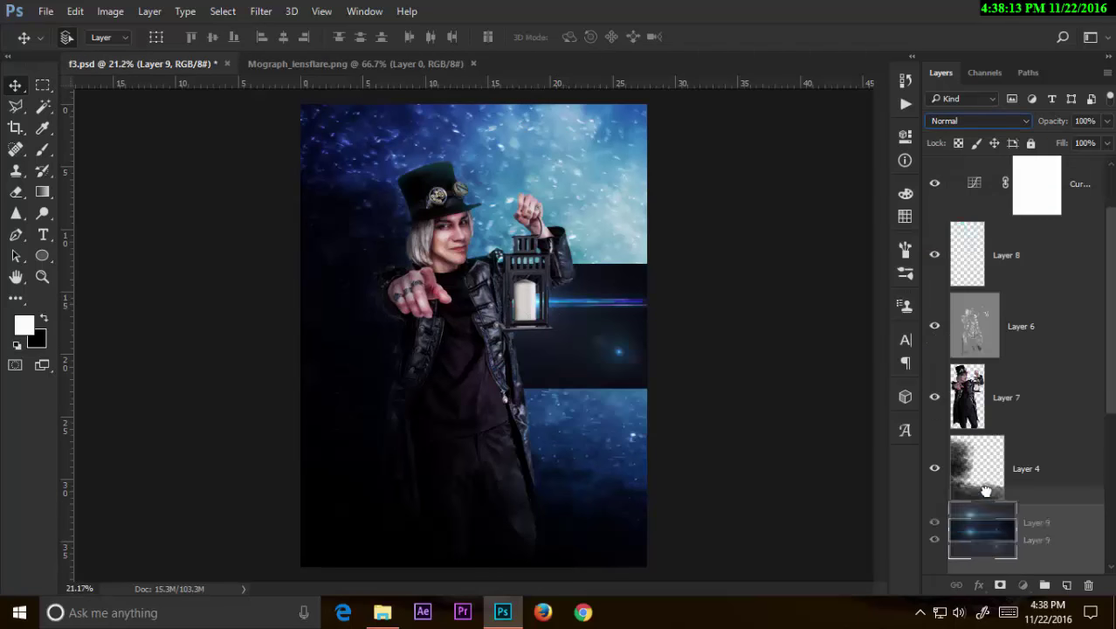
left_click(982, 121)
left_click(966, 232)
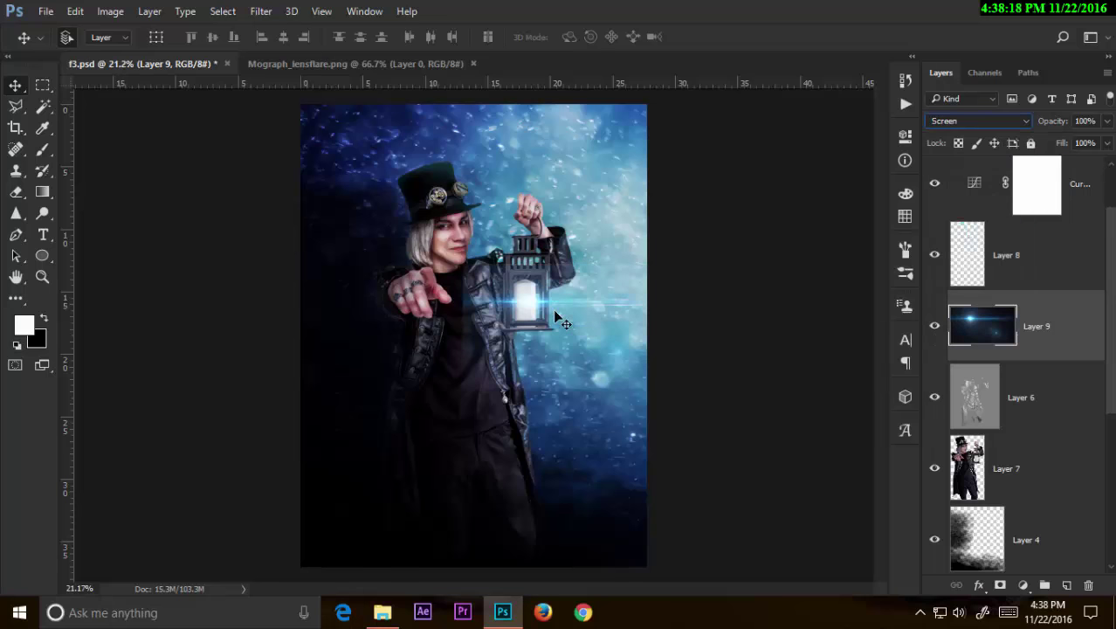
left_click_drag(557, 316, 572, 307)
left_click(140, 13)
mouse_move(134, 53)
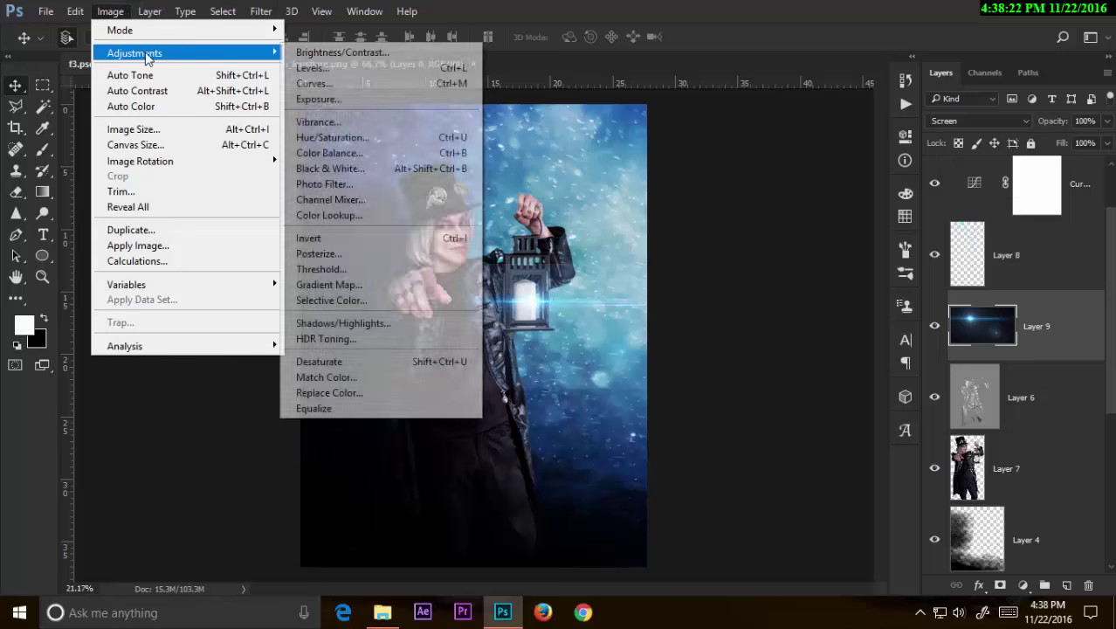
Step: Set the flare's Levels to 39/1.00/220, move Layer 9 to the top and centre it on the lantern
left_click(311, 73)
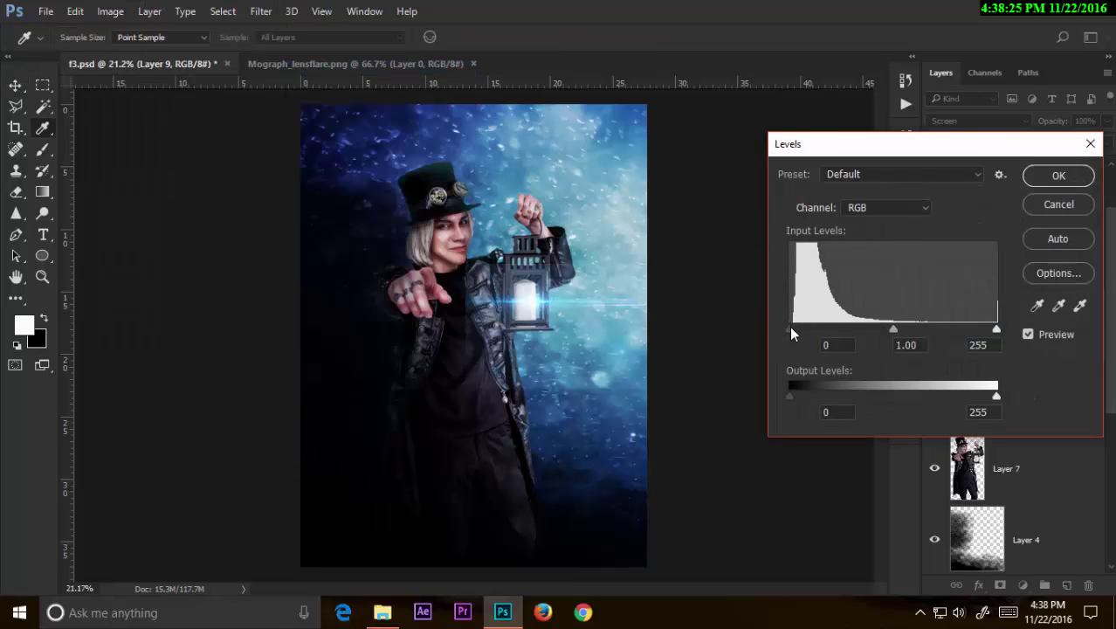
left_click_drag(790, 326, 822, 329)
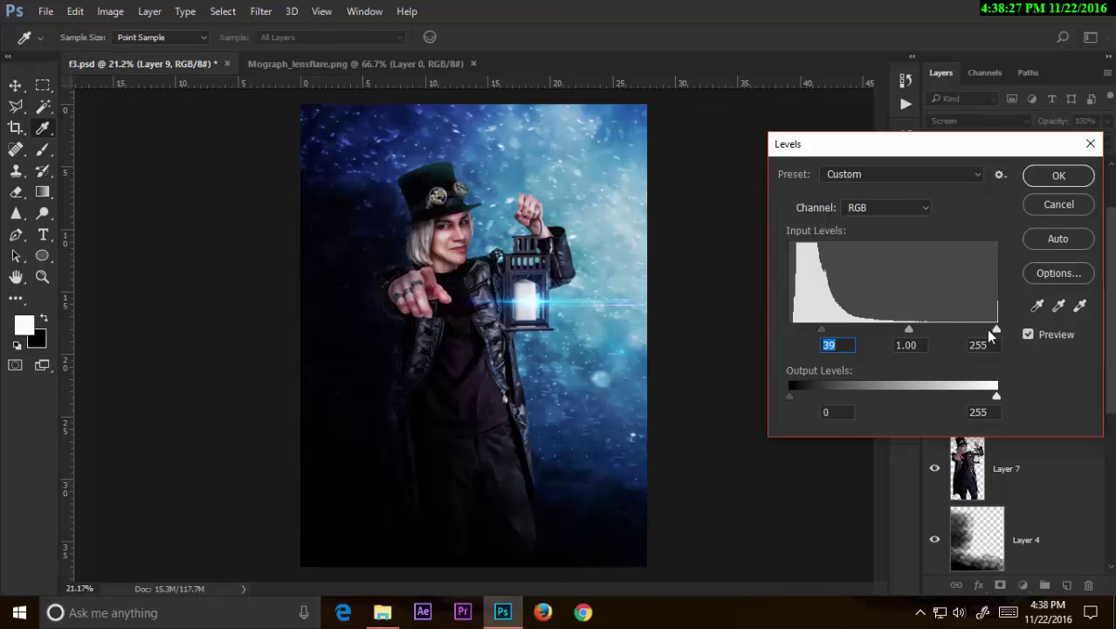
left_click(1057, 178)
mouse_move(1039, 336)
left_mouse_down()
mouse_move(1028, 149)
mouse_move(979, 204)
left_mouse_up()
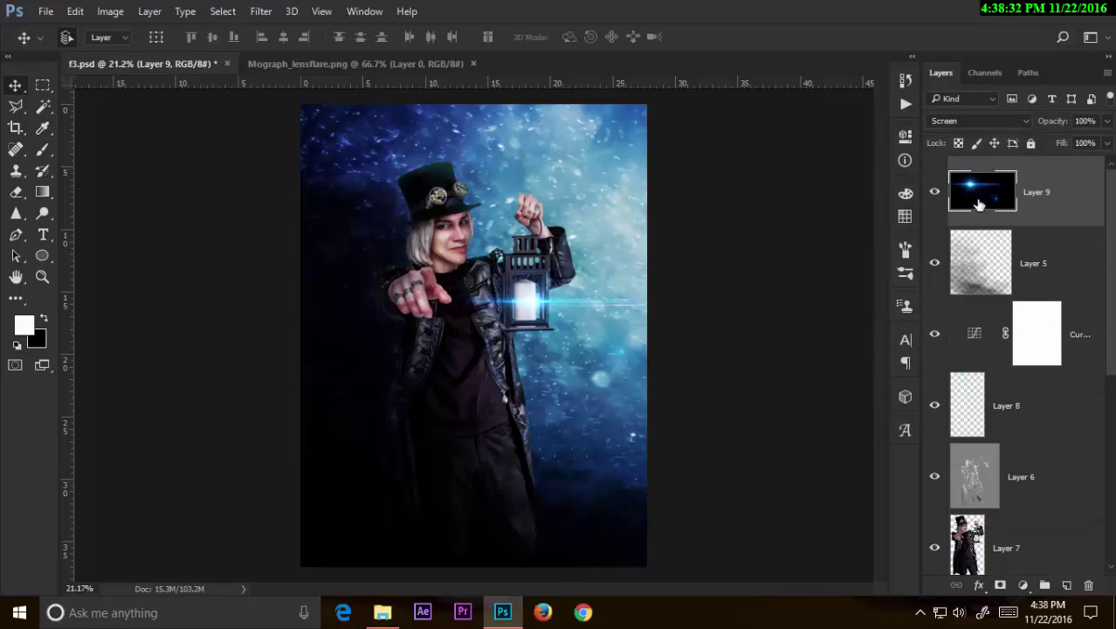
left_click_drag(527, 306, 524, 308)
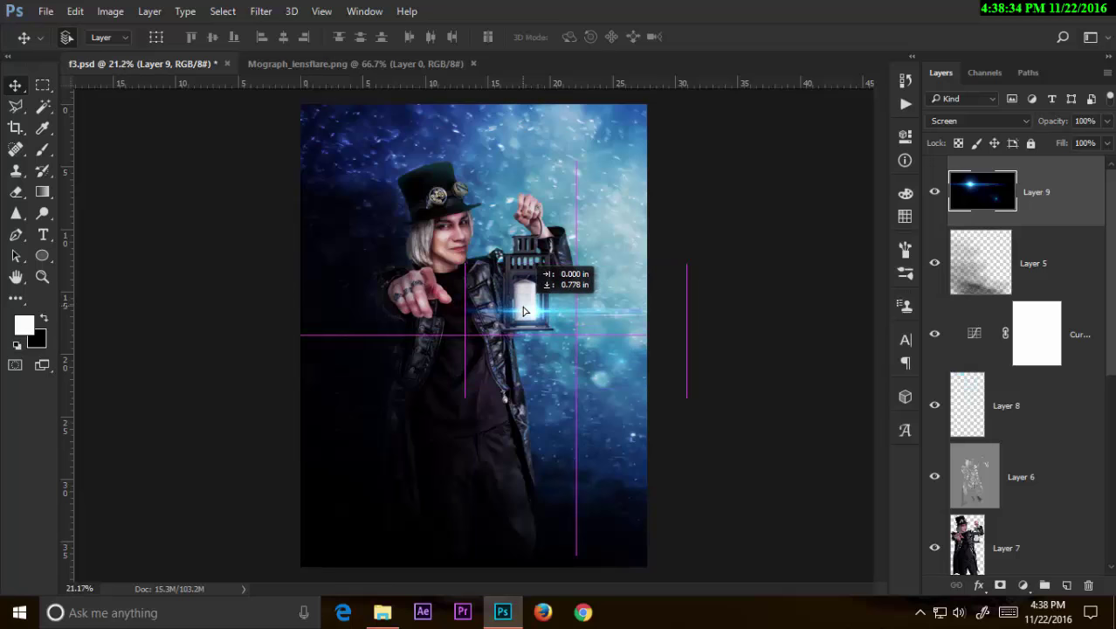
left_click_drag(524, 308, 526, 308)
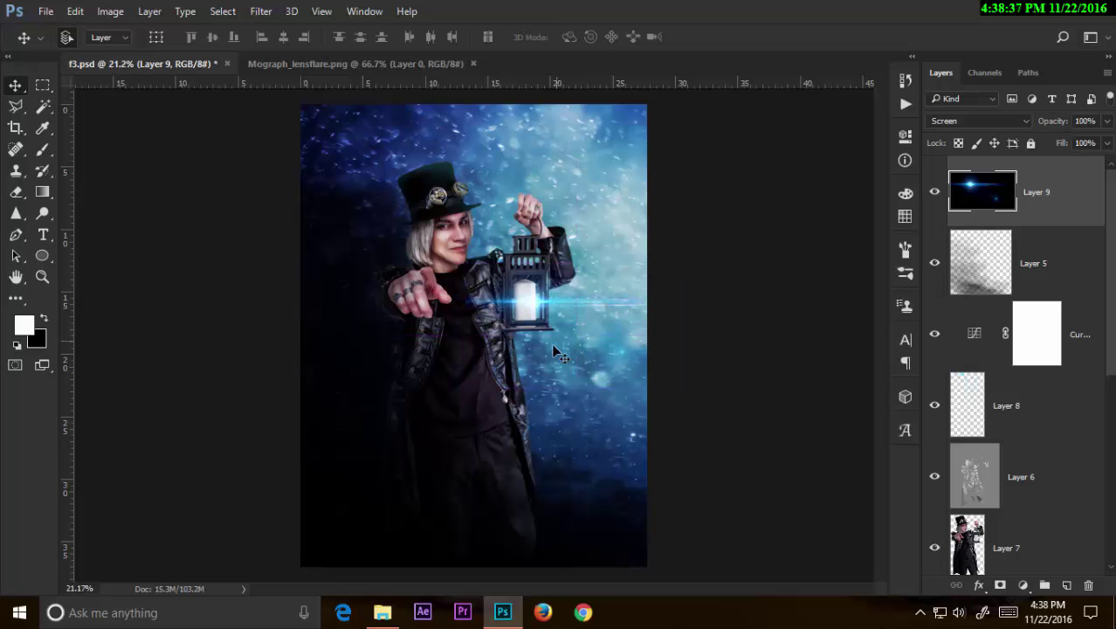
Step: Open carrbulbfin.png from the Magic Poster folder in Photoshop
left_click(382, 611)
right_click(183, 206)
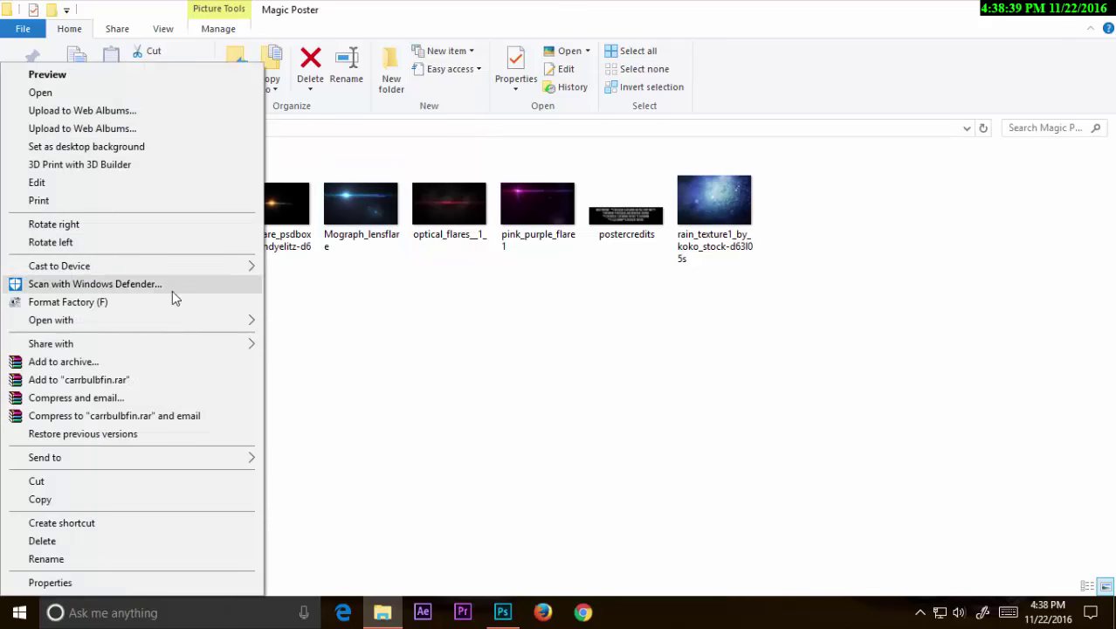
mouse_move(51, 320)
left_click(288, 319)
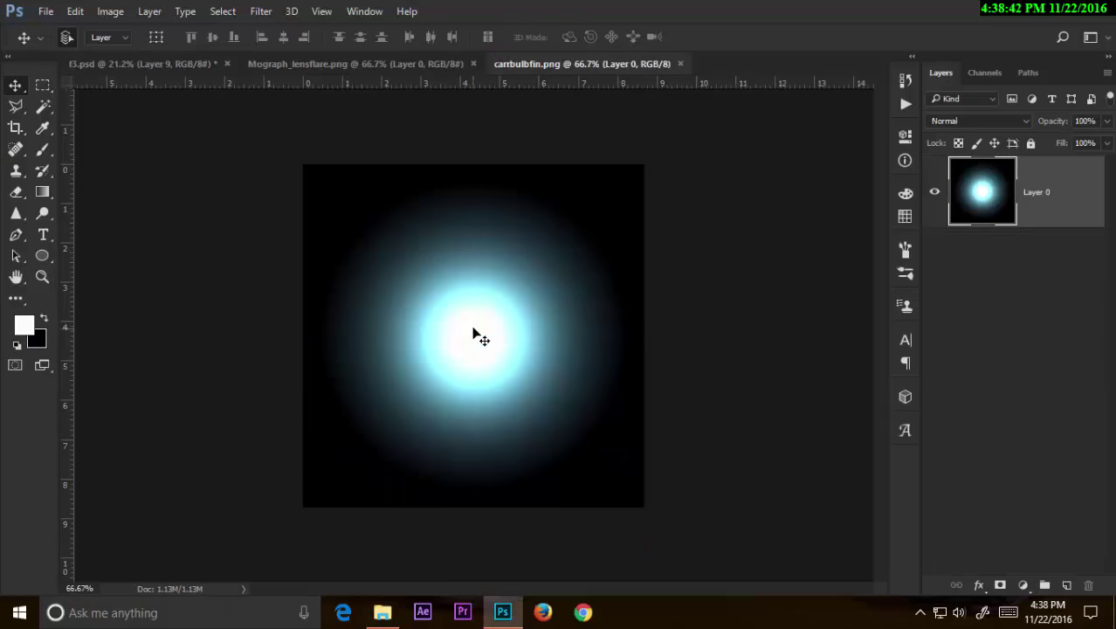
Step: Bring the carrbulbfin glow into f3.psd as Layer 10, blended in Screen mode over the lantern
left_click_drag(480, 338, 524, 305)
left_click(1022, 120)
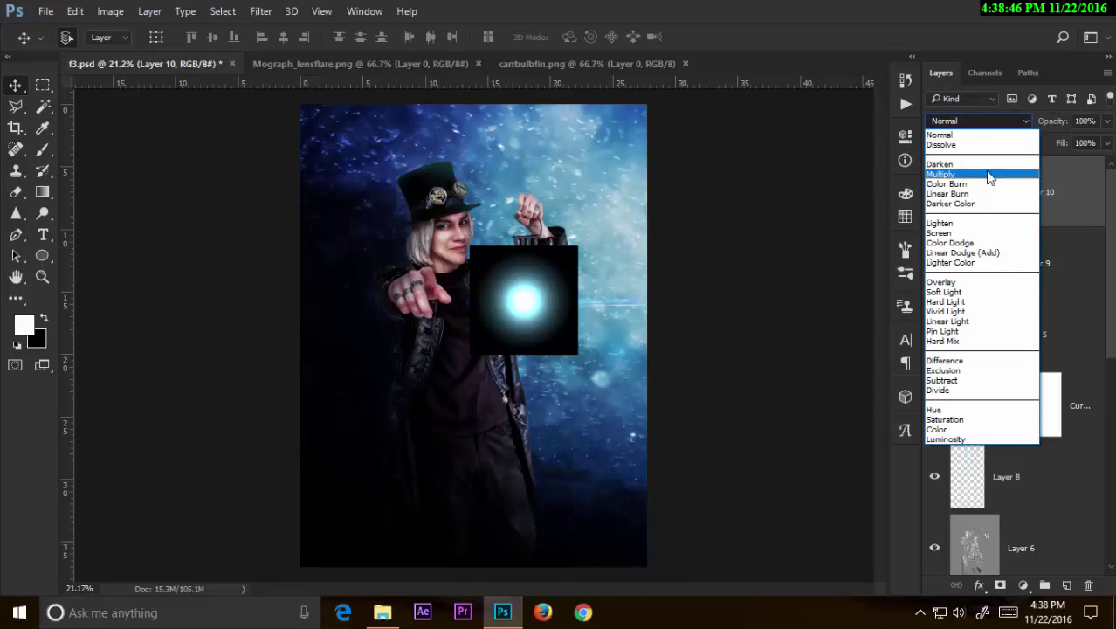
left_click(981, 234)
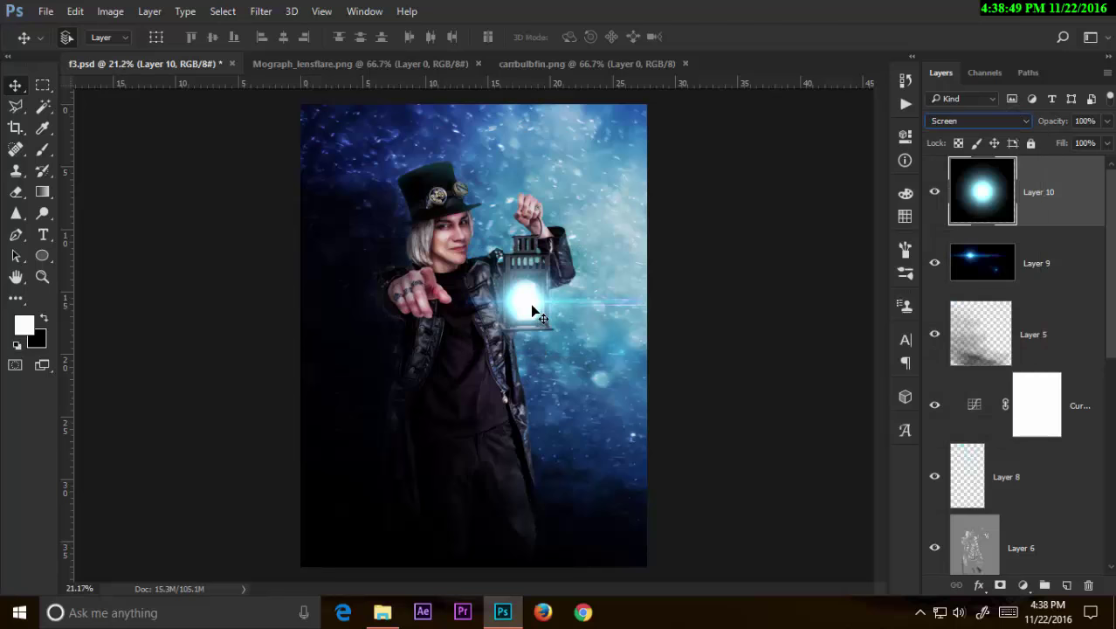
left_click_drag(534, 310, 539, 301)
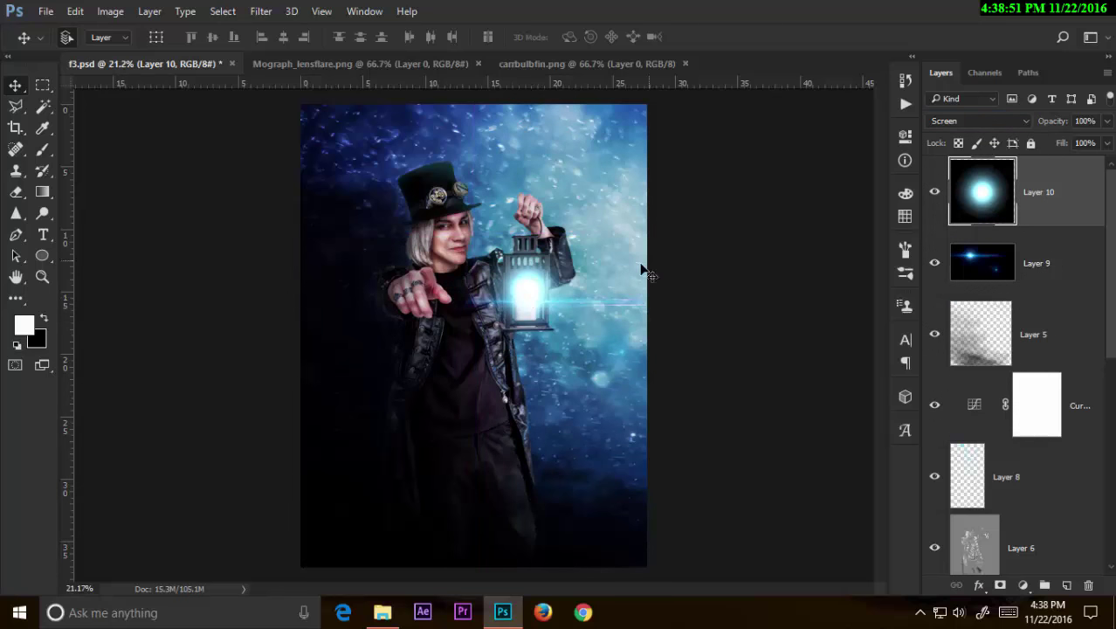
Step: Centre the glow on the lantern's candle and lower its opacity to 82%
key("ctrl+space")
left_click_drag(560, 311, 642, 306)
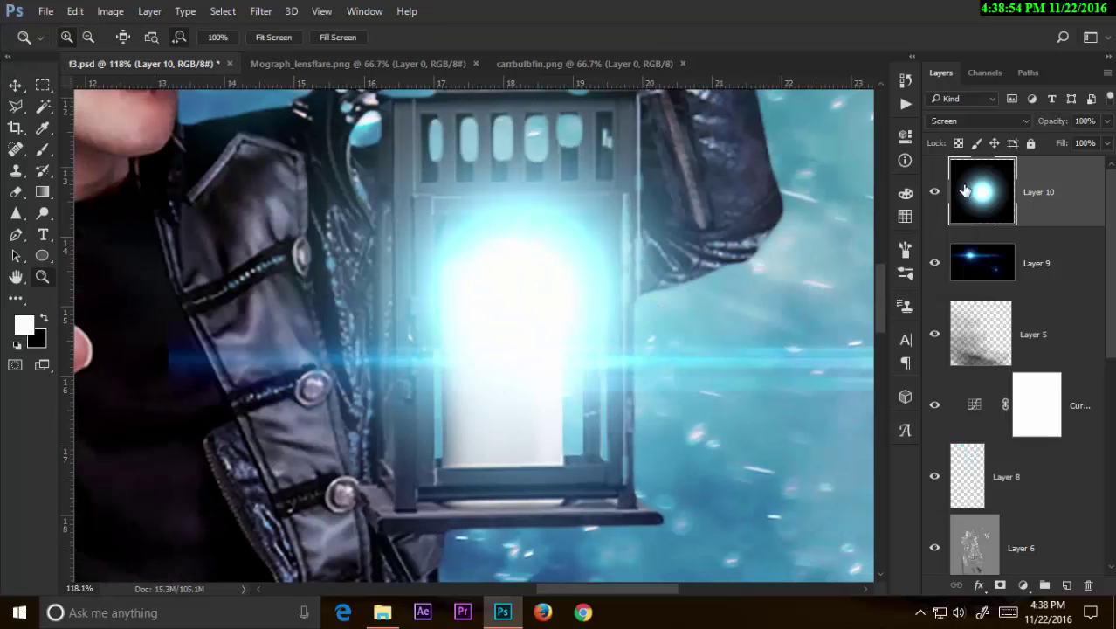
key("ctrl+y")
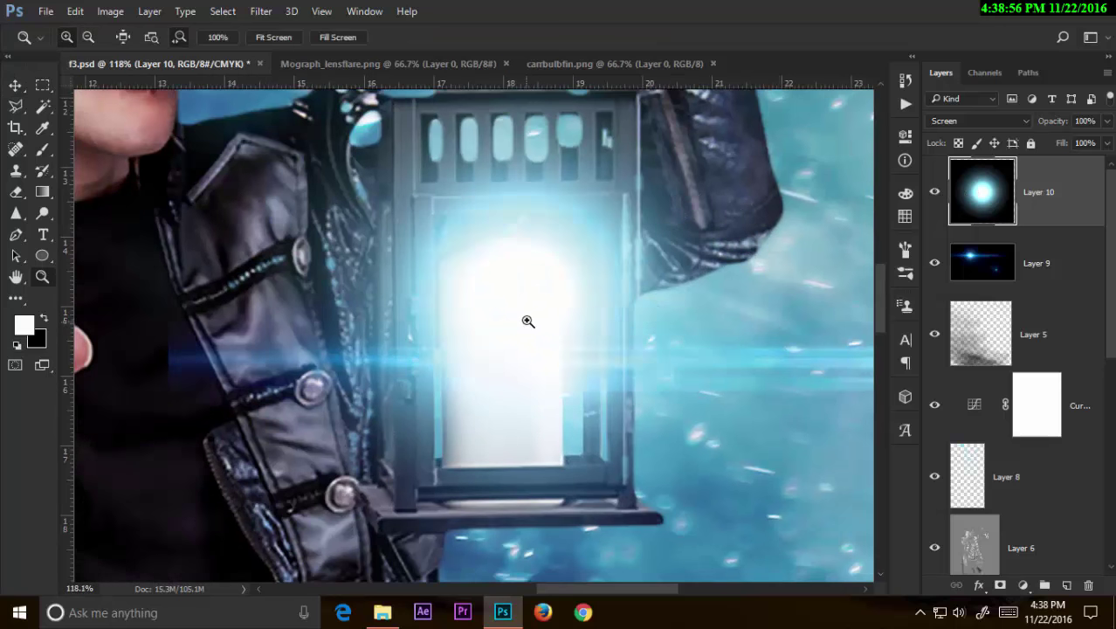
mouse_move(528, 320)
left_mouse_down()
mouse_move(504, 358)
mouse_move(582, 357)
left_mouse_up()
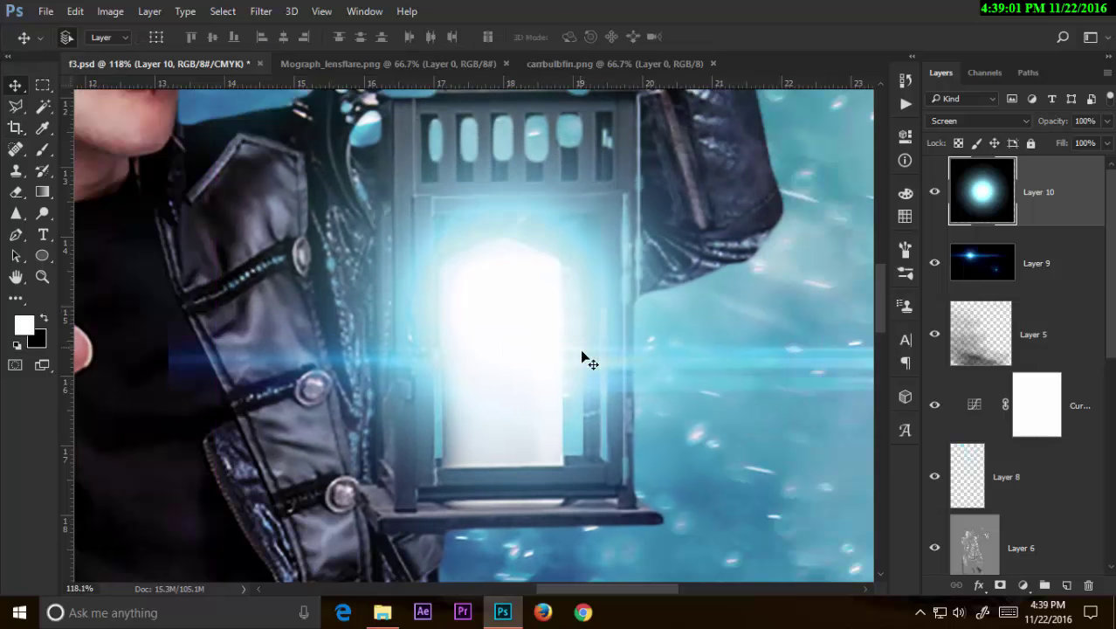
key("z")
left_click(583, 360, "alt")
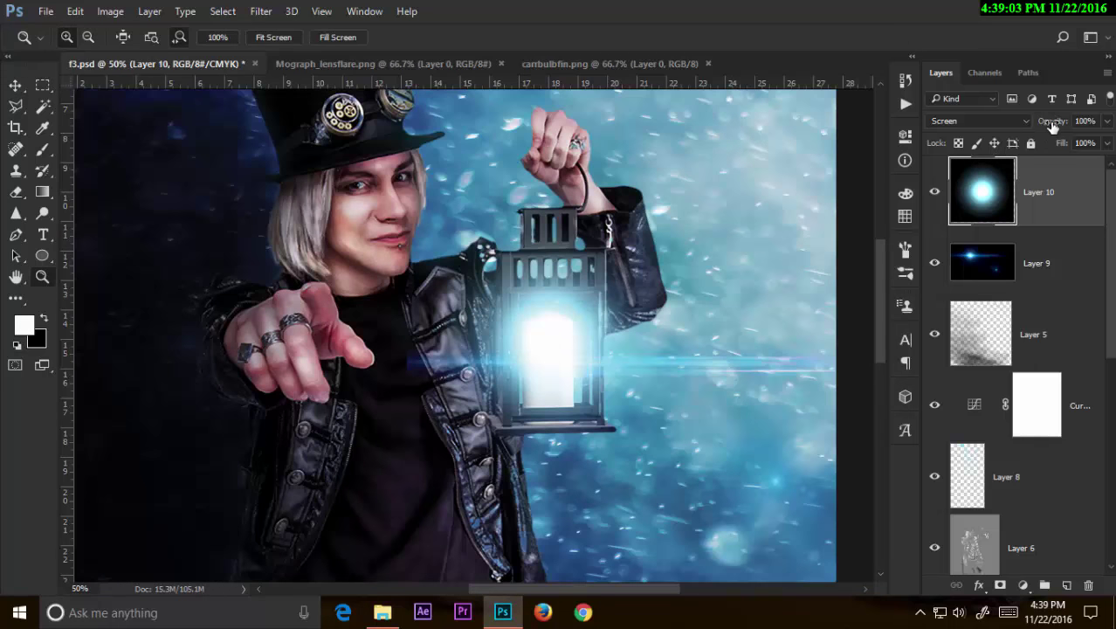
left_click_drag(1053, 127, 1038, 127)
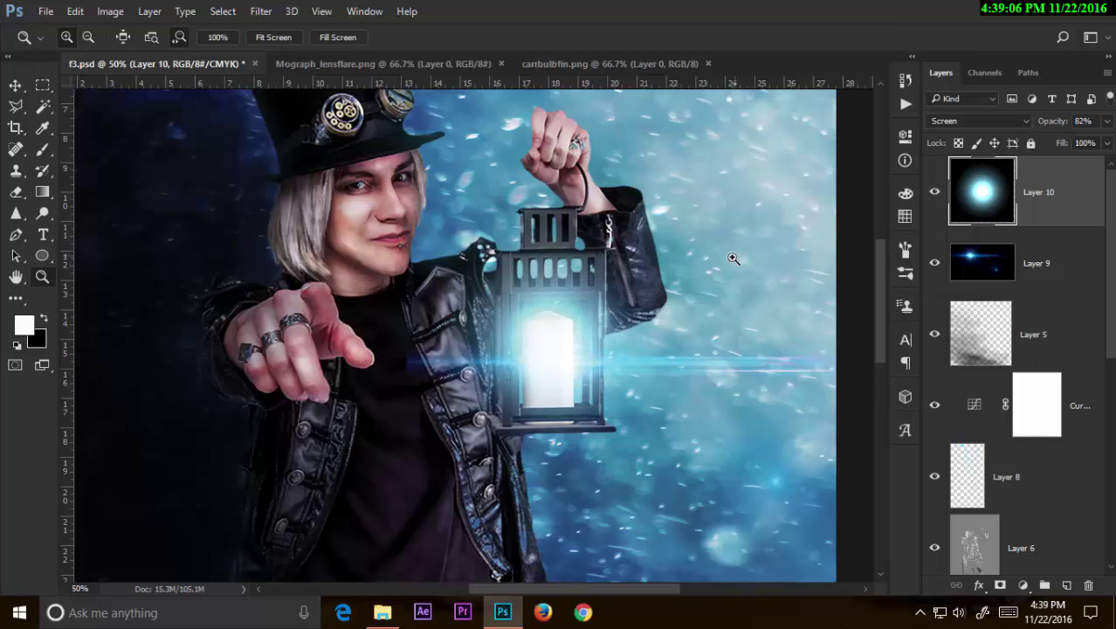
scroll(712, 308, "down", 4)
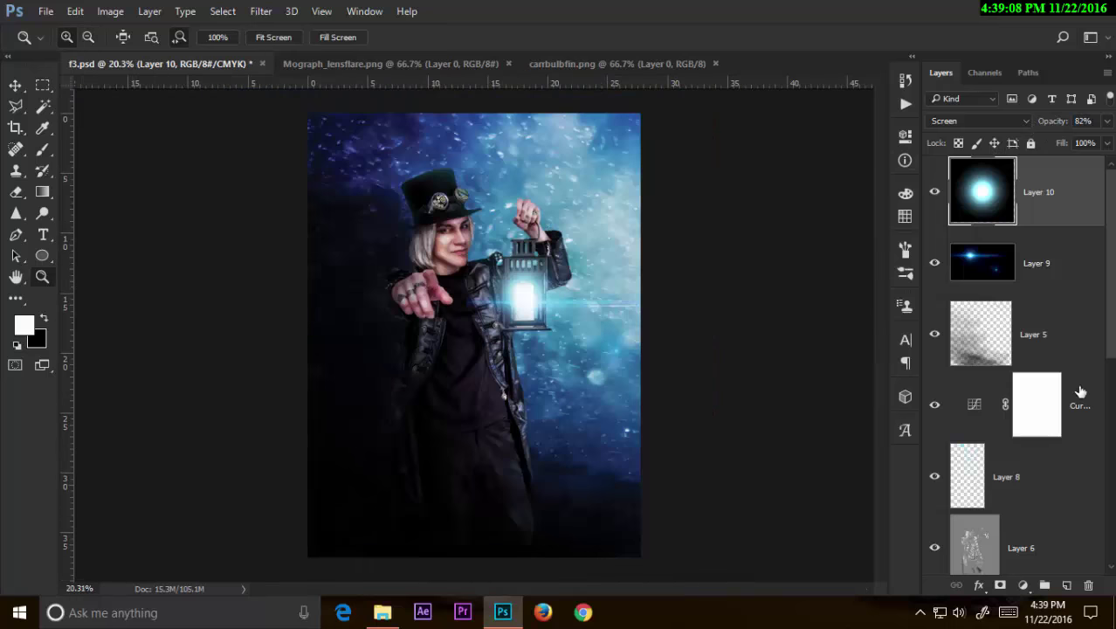
scroll(1030, 349, "down", 1)
Step: Select the Overlay Layer 6 and reduce its opacity to 59%
left_click(1013, 471)
scroll(569, 258, "up", 5)
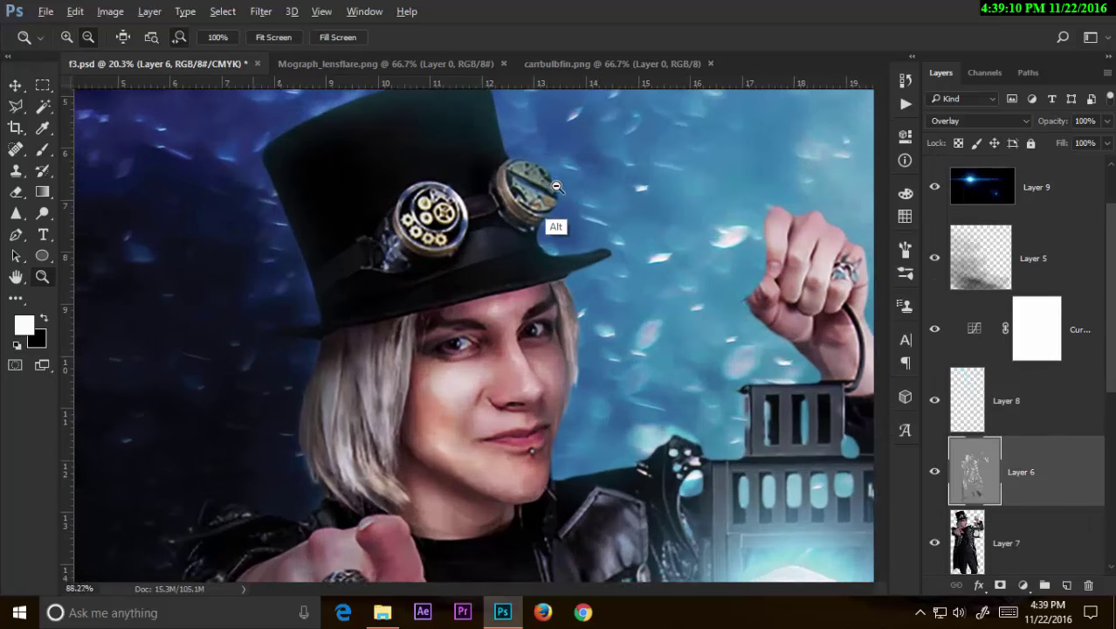
left_click_drag(569, 258, 506, 203)
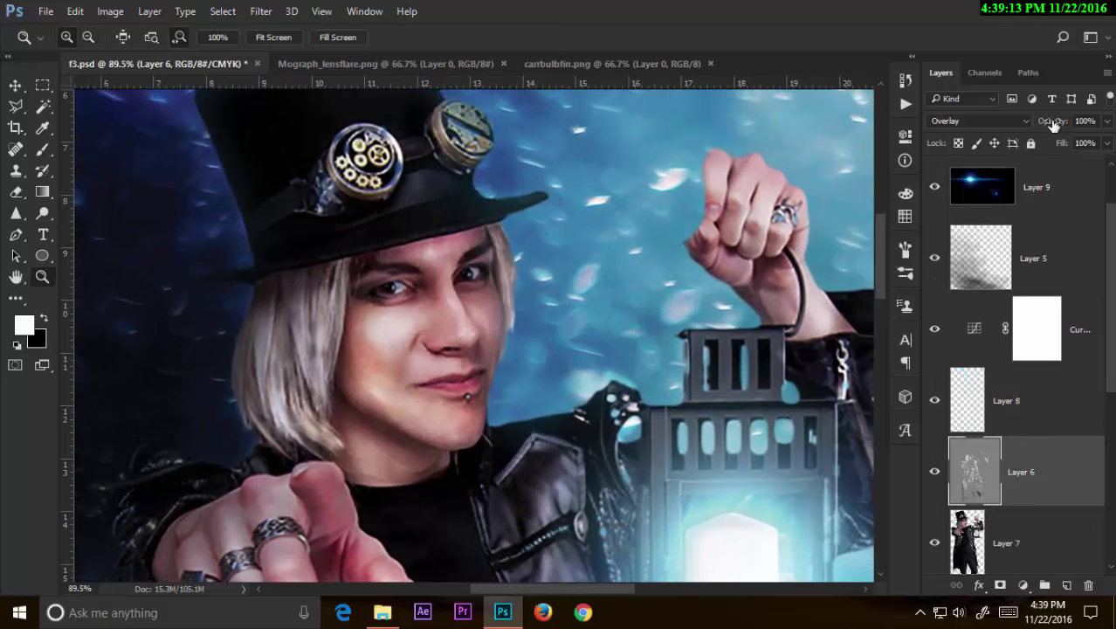
left_click_drag(1052, 125, 1017, 125)
Step: Zoom out and switch to the Dodge Tool from the toolbar flyout
scroll(702, 263, "down", 1)
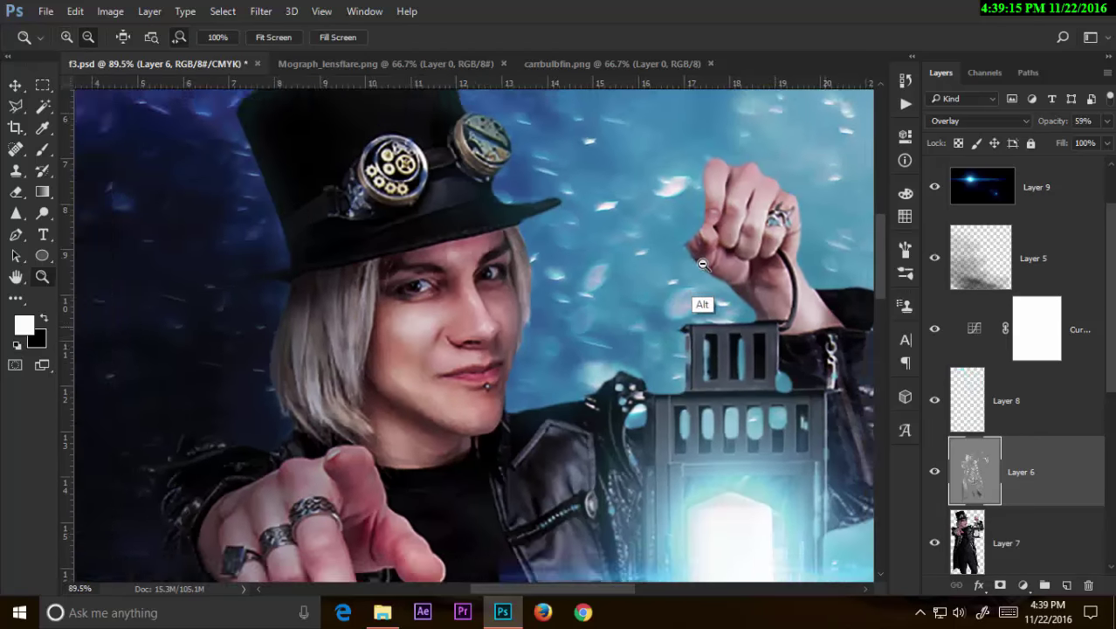
scroll(702, 263, "down", 2)
scroll(712, 279, "down", 1)
scroll(759, 297, "down", 1)
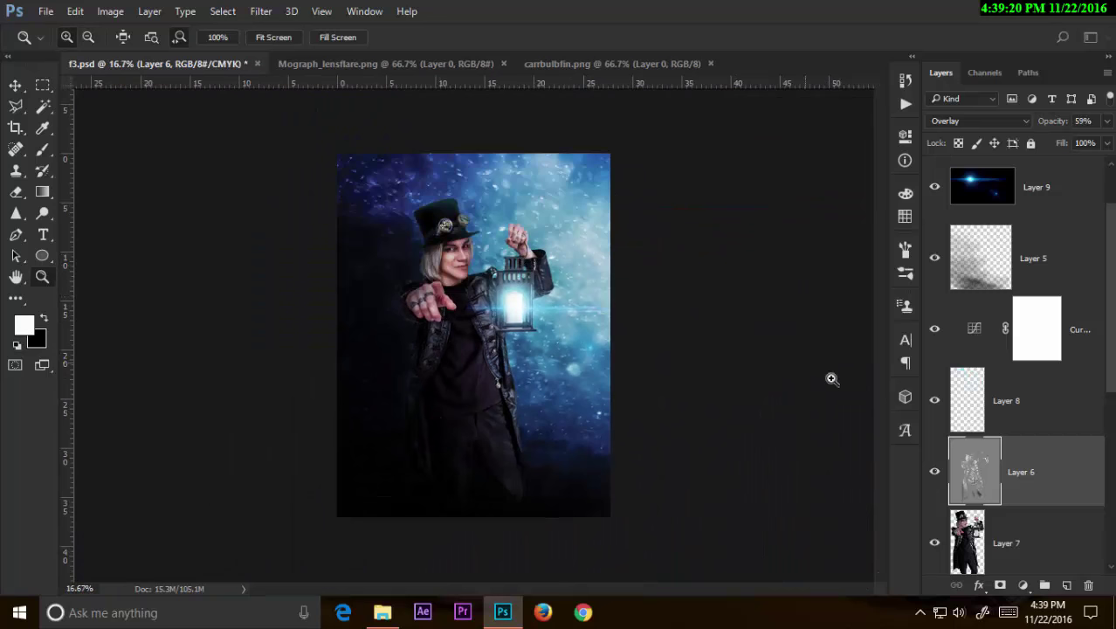
right_click(44, 214)
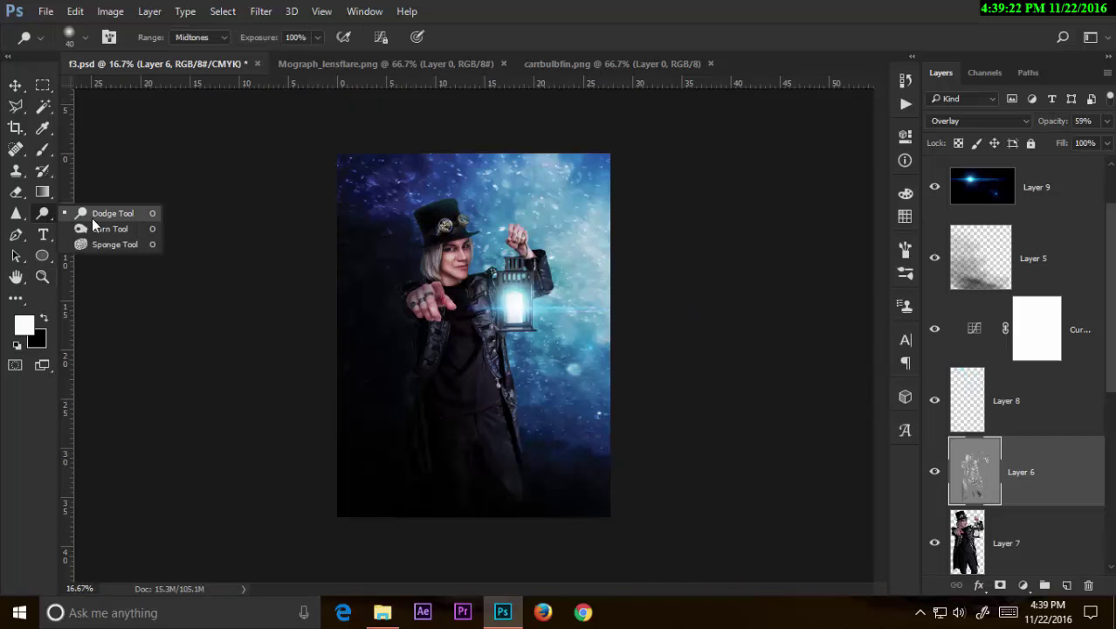
left_click(96, 219)
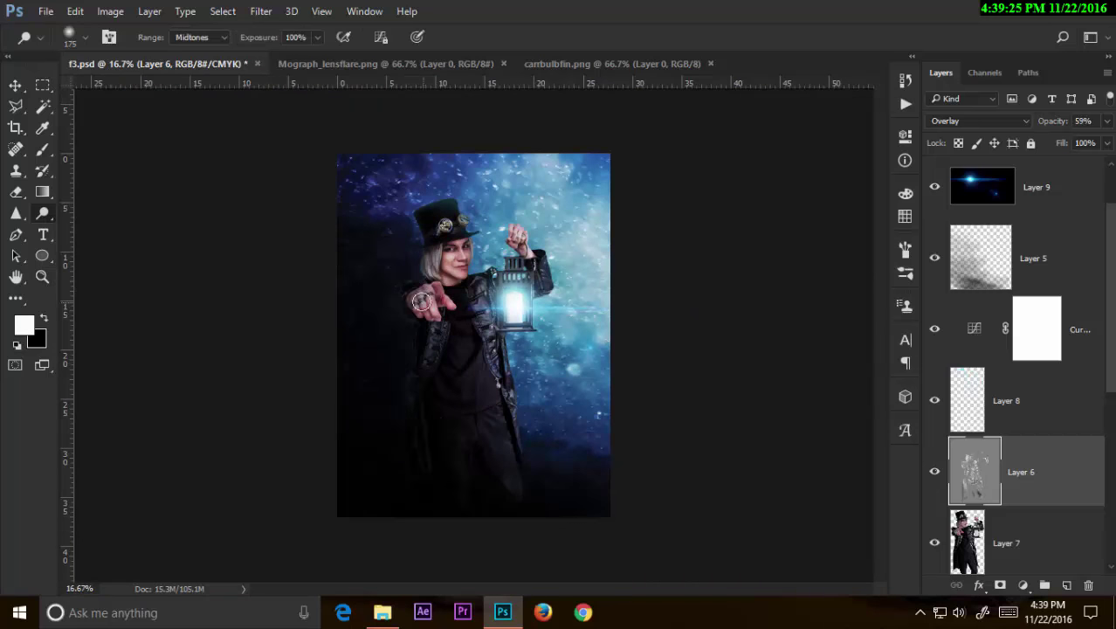
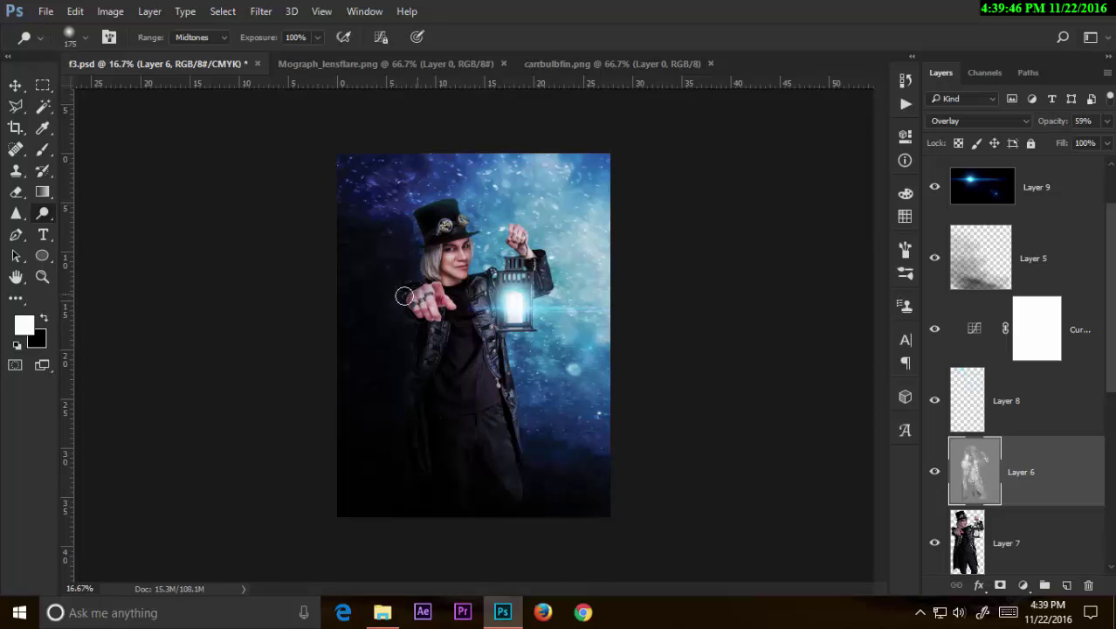
Step: Open optical_flares__1_.png from the Magic Poster folder in Adobe Photoshop CC 2017
left_click_drag(404, 296, 406, 319)
left_click(390, 603)
right_click(446, 214)
mouse_move(203, 319)
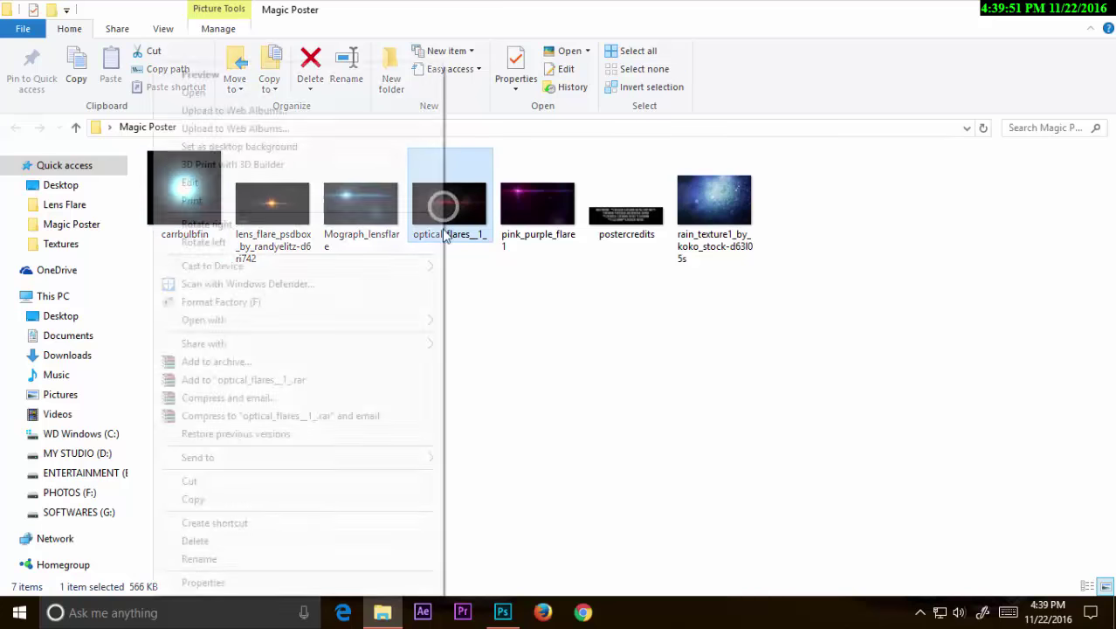
left_click(476, 322)
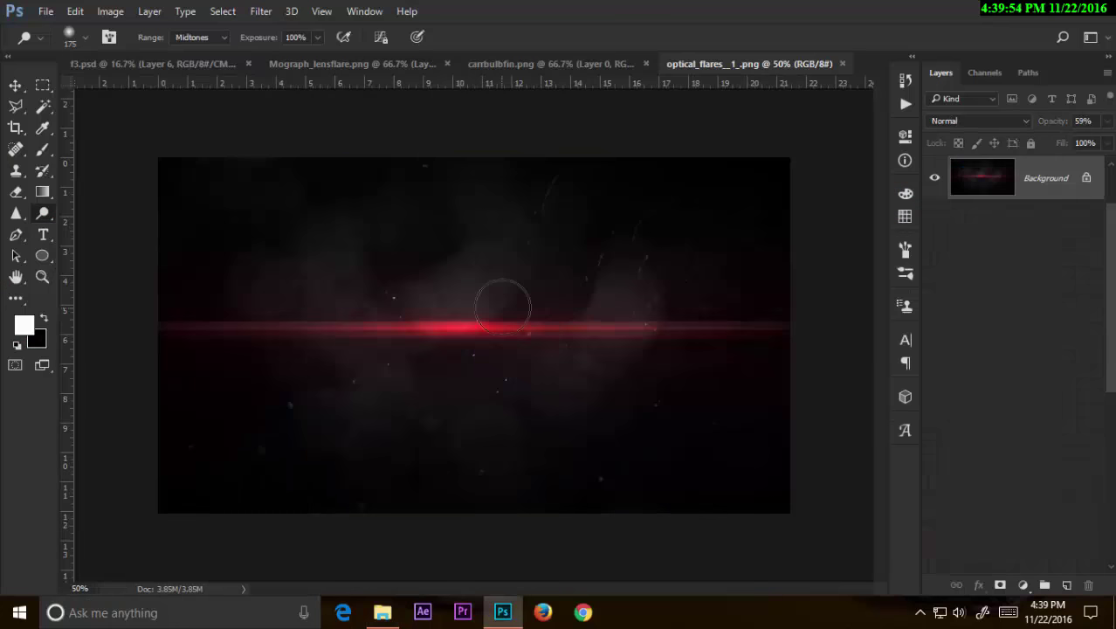
Step: Move the flare image into the poster as a Screen-blended layer over the lantern
key("c")
key("v")
left_click_drag(471, 331, 366, 181)
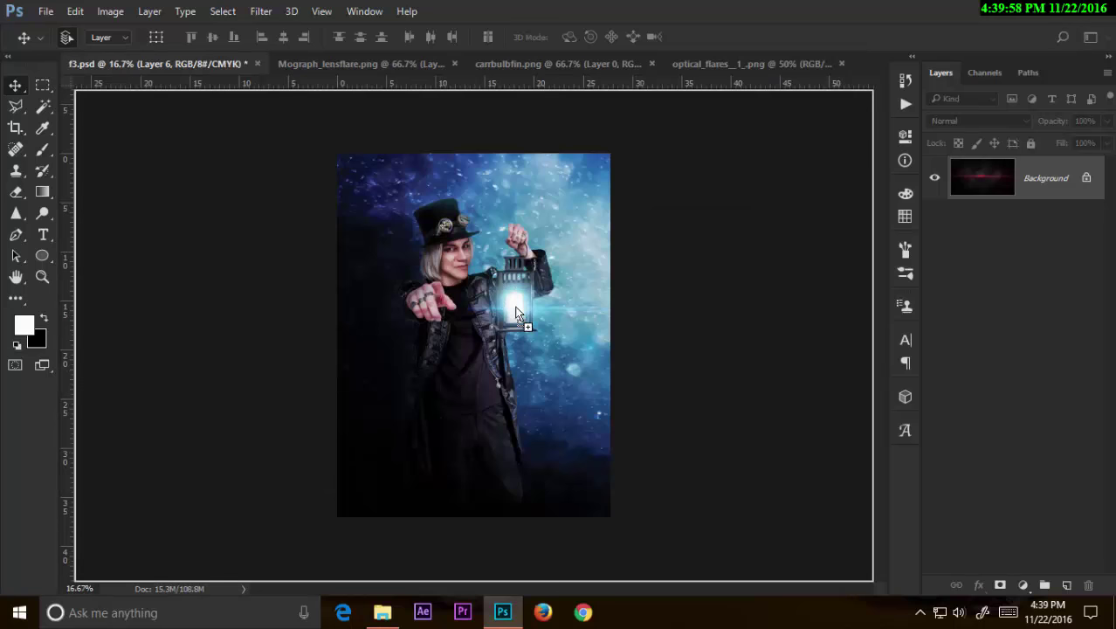
left_click_drag(516, 314, 515, 313)
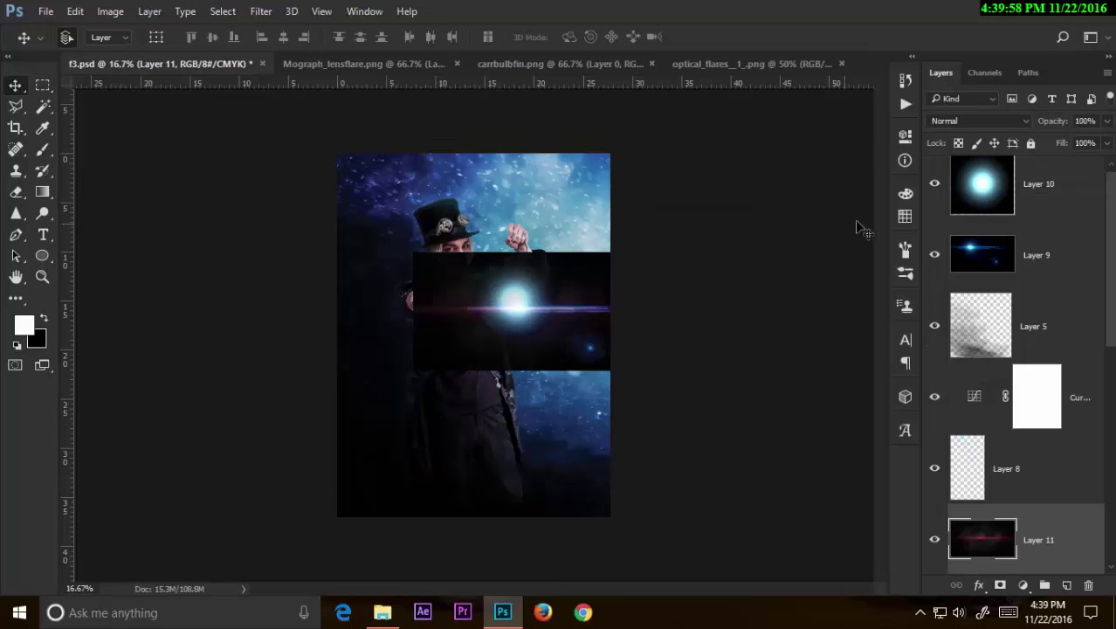
left_click(978, 120)
left_click(960, 232)
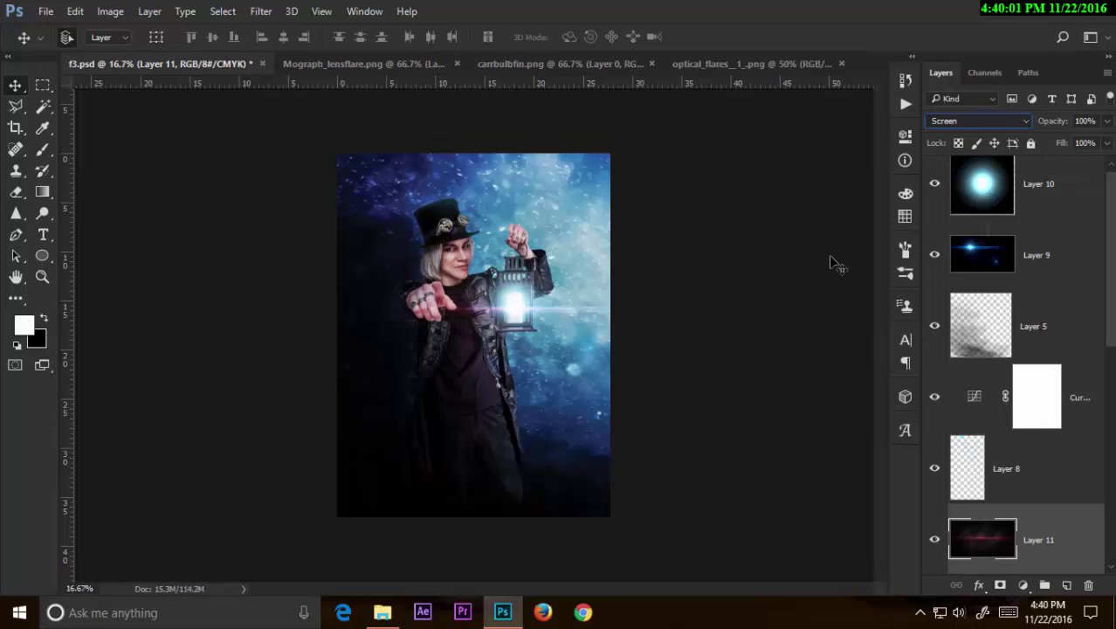
mouse_move(528, 329)
left_mouse_down()
mouse_move(515, 324)
mouse_move(515, 302)
left_mouse_up()
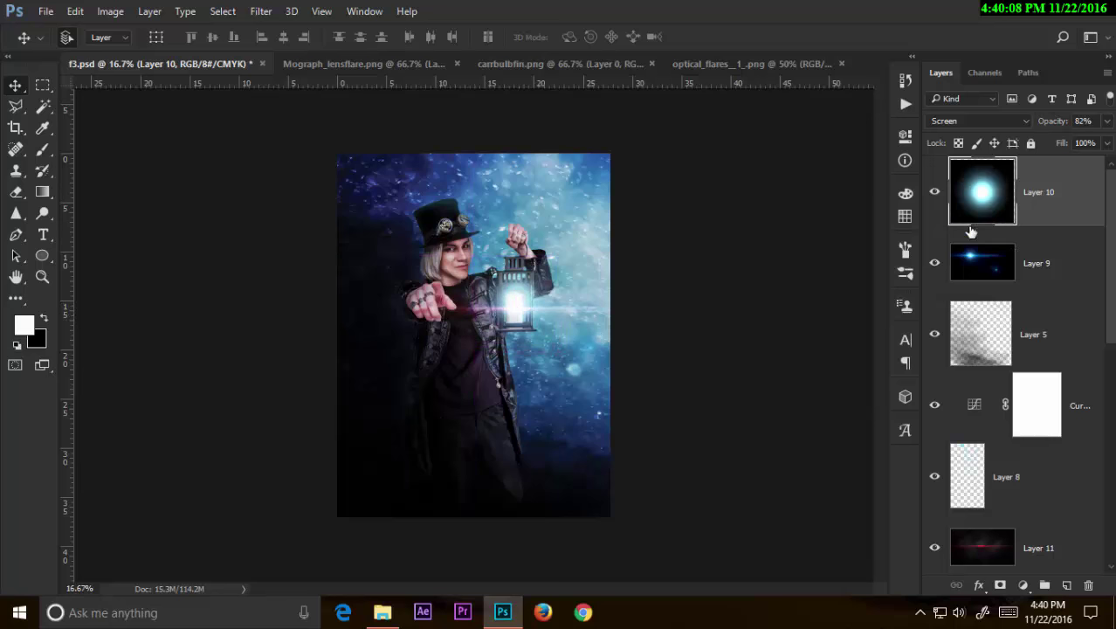
Step: Hide the Layer 10 glow, move Layer 11 higher in the stack, and reposition the flare
left_click(934, 193)
left_click(1057, 269)
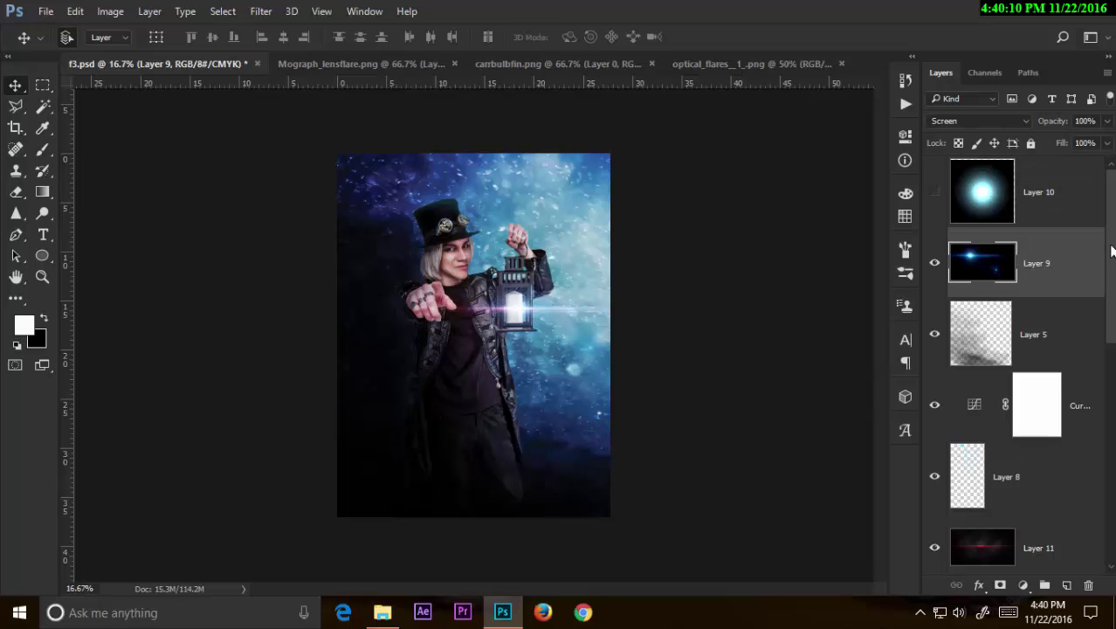
left_click_drag(1110, 255, 1112, 385)
mouse_move(1028, 295)
left_mouse_down()
mouse_move(1011, 169)
mouse_move(1012, 229)
left_mouse_up()
left_click_drag(546, 316, 548, 262)
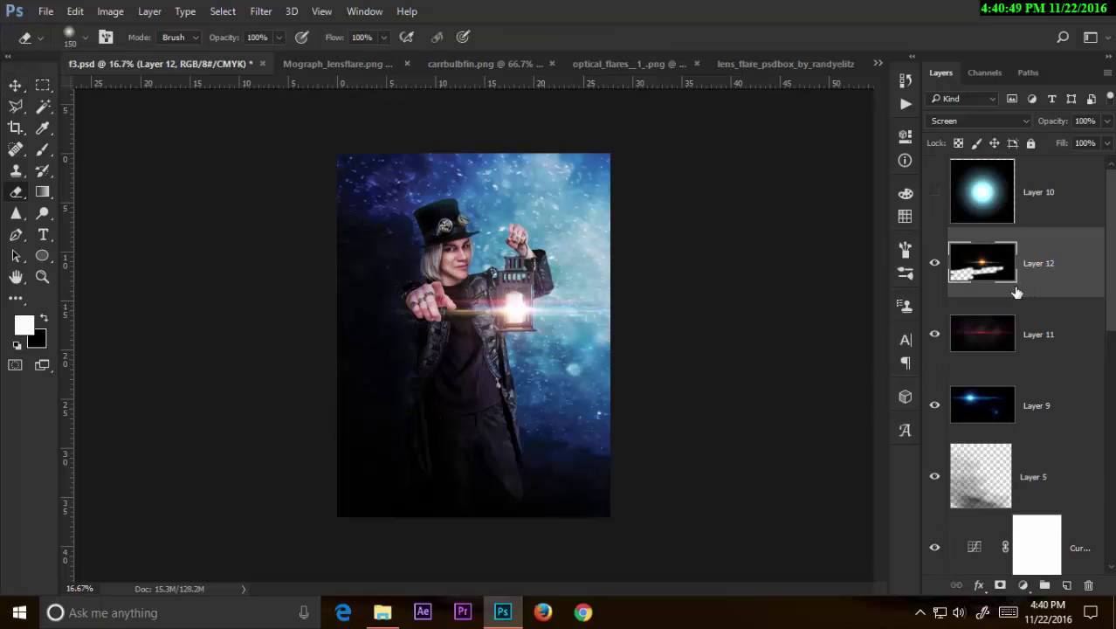
Step: Erase the flare's watermark, then show Layer 10 again and lower its opacity to 82%
left_click_drag(408, 386, 324, 423)
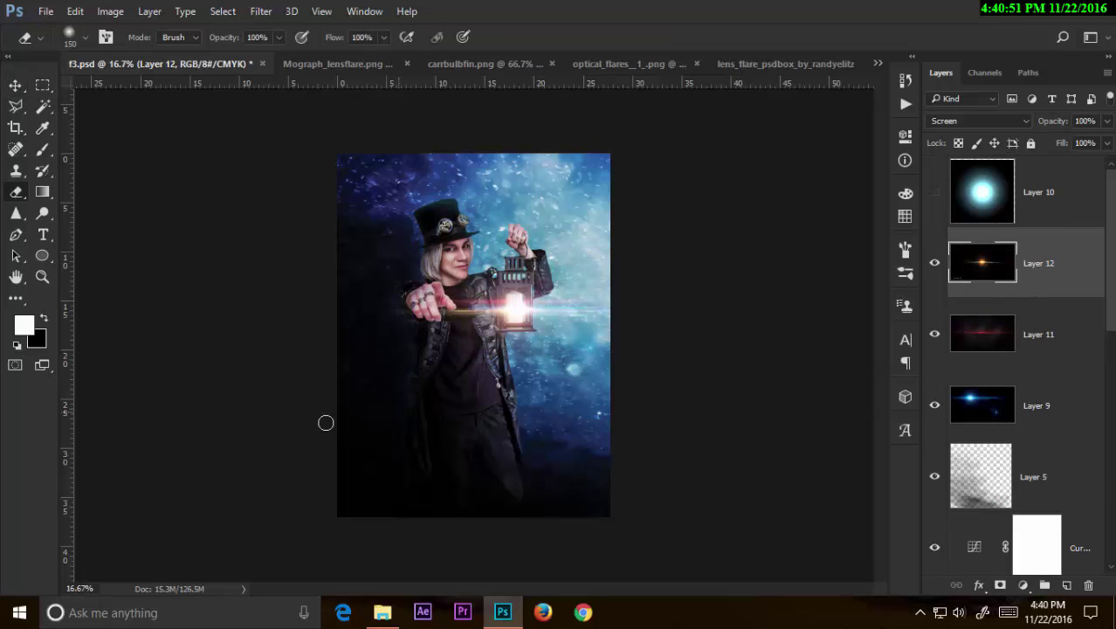
left_click(1022, 301)
left_click(1036, 194, "shift")
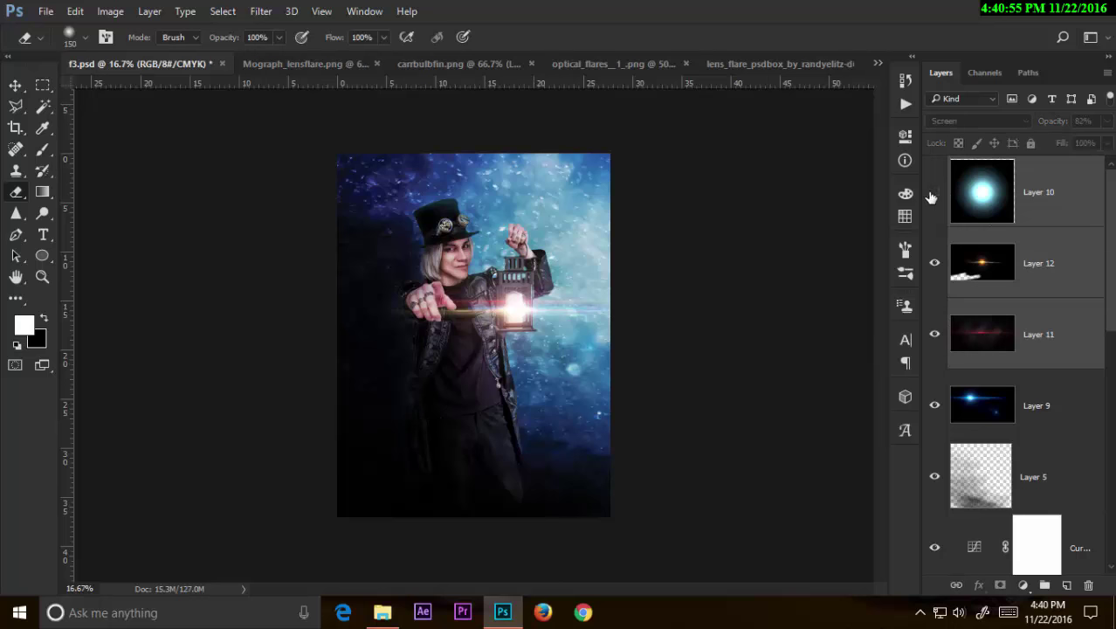
left_click(932, 193)
left_click(1036, 189)
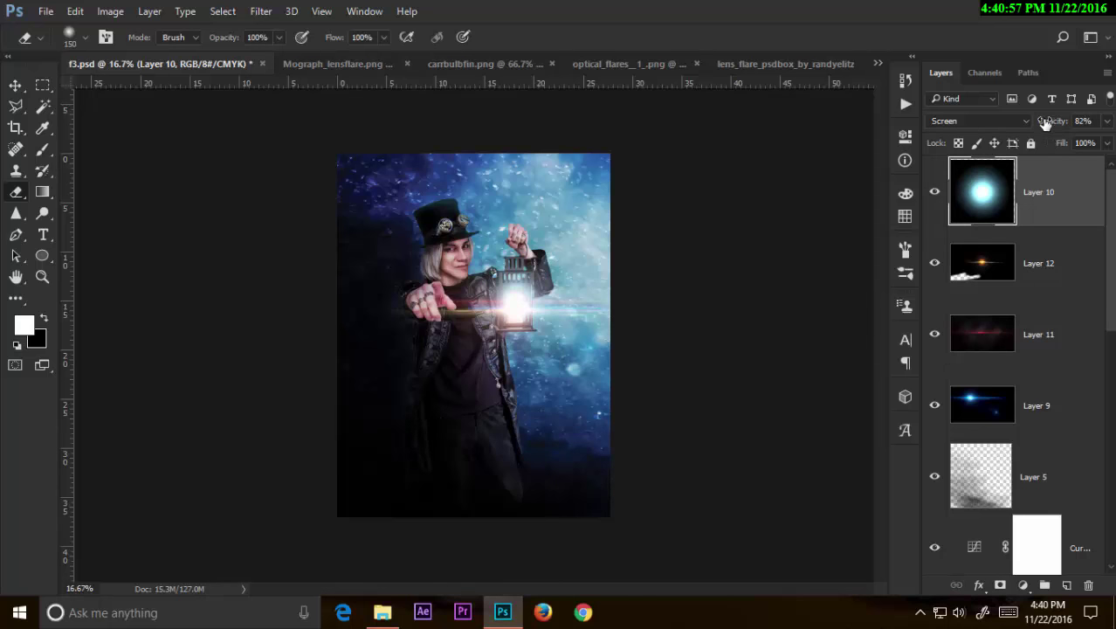
left_click_drag(1045, 123, 1033, 122)
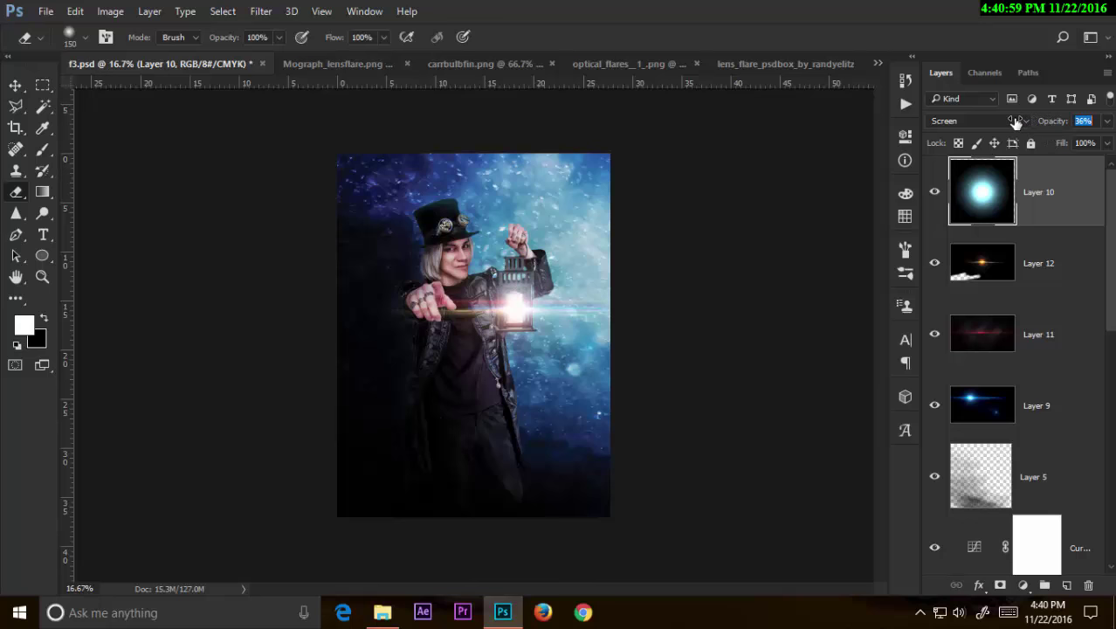
Step: Group Layers 10, 12, 11 and 9 with Ctrl+G and name the group 'Light'
left_click(1045, 404, "shift")
key("ctrl+g")
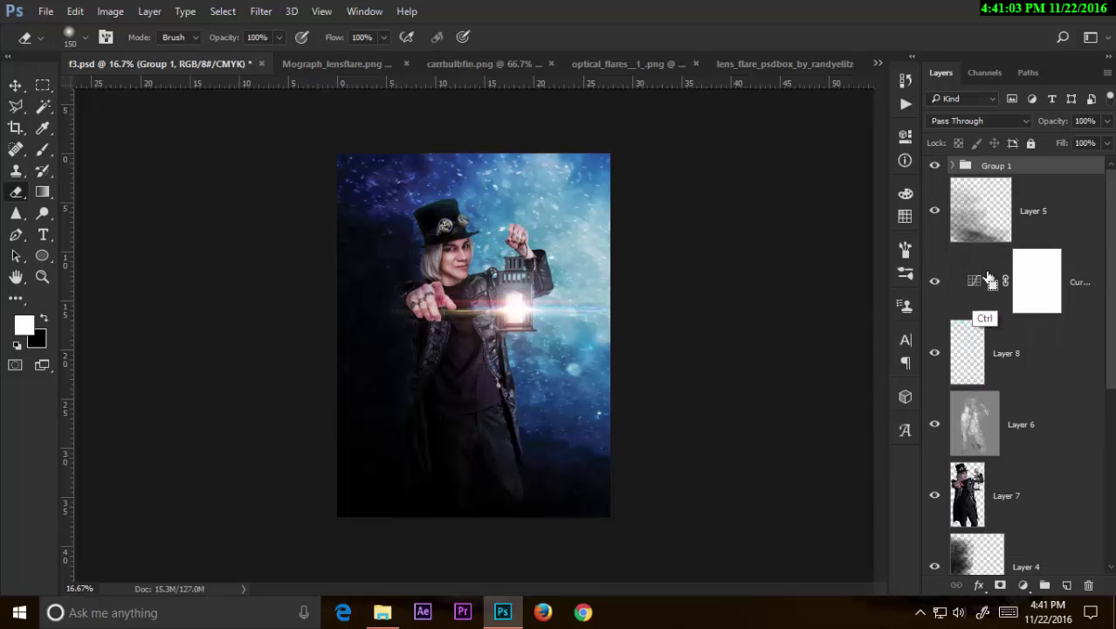
double_click(996, 166)
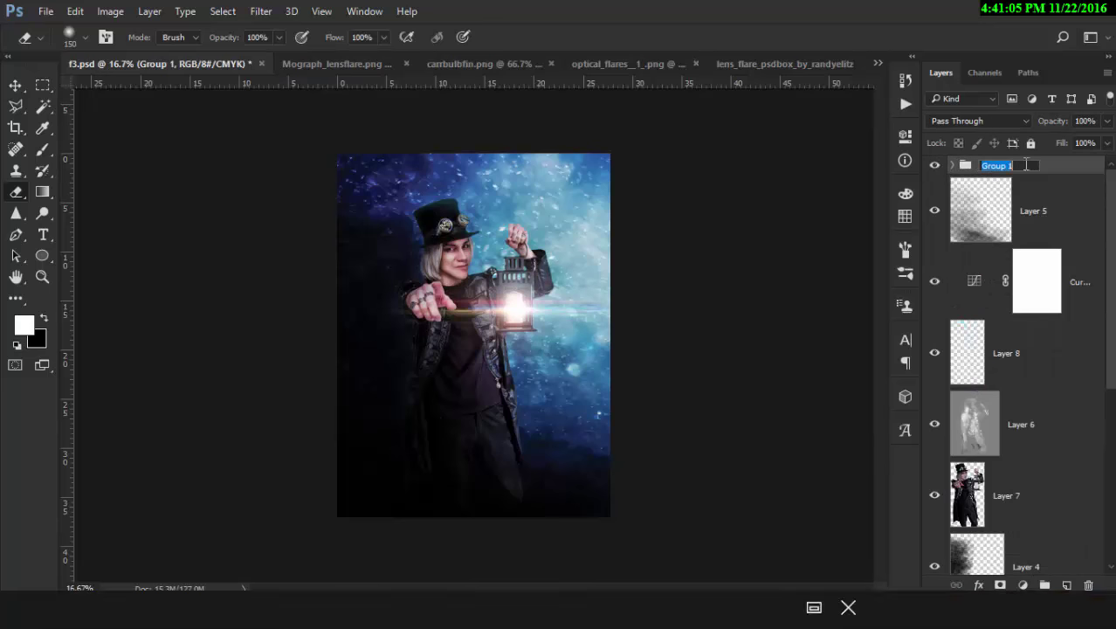
type("Light")
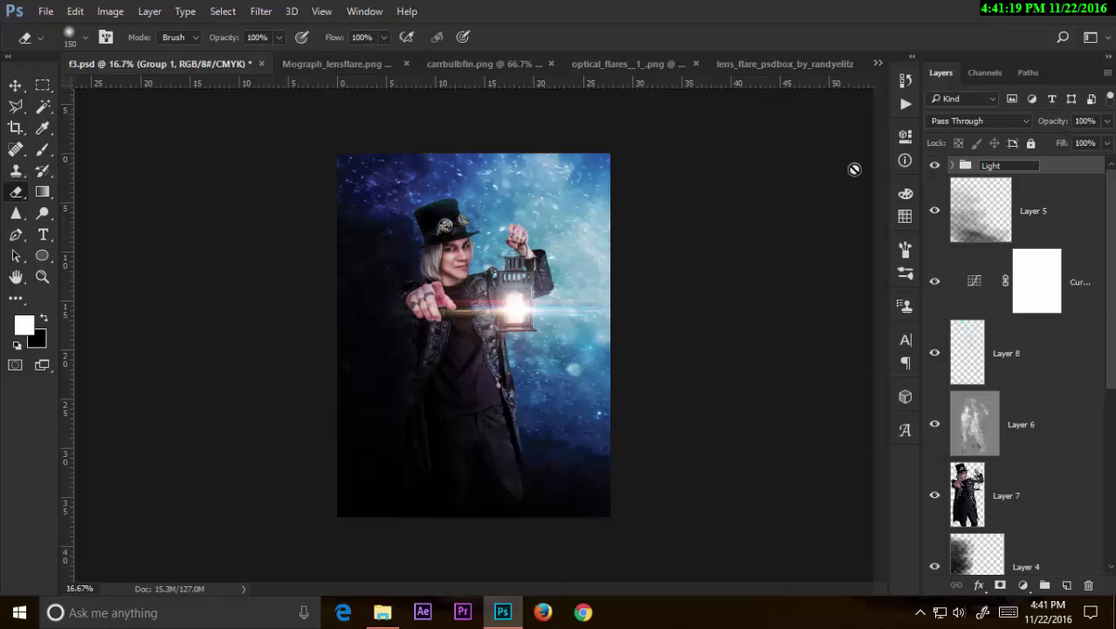
key("Return")
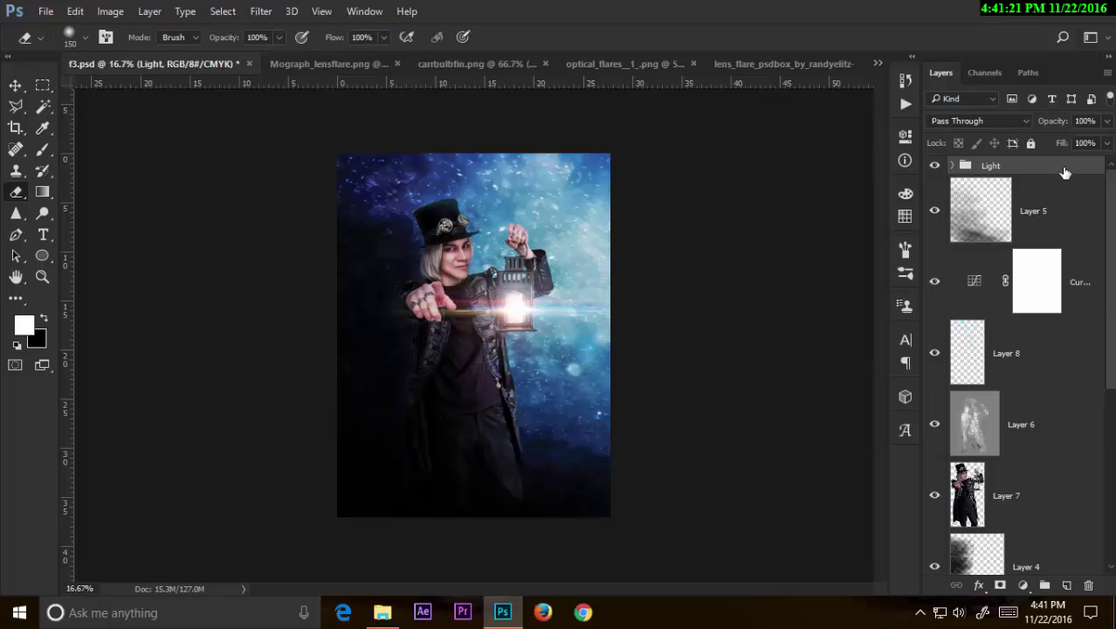
key("v")
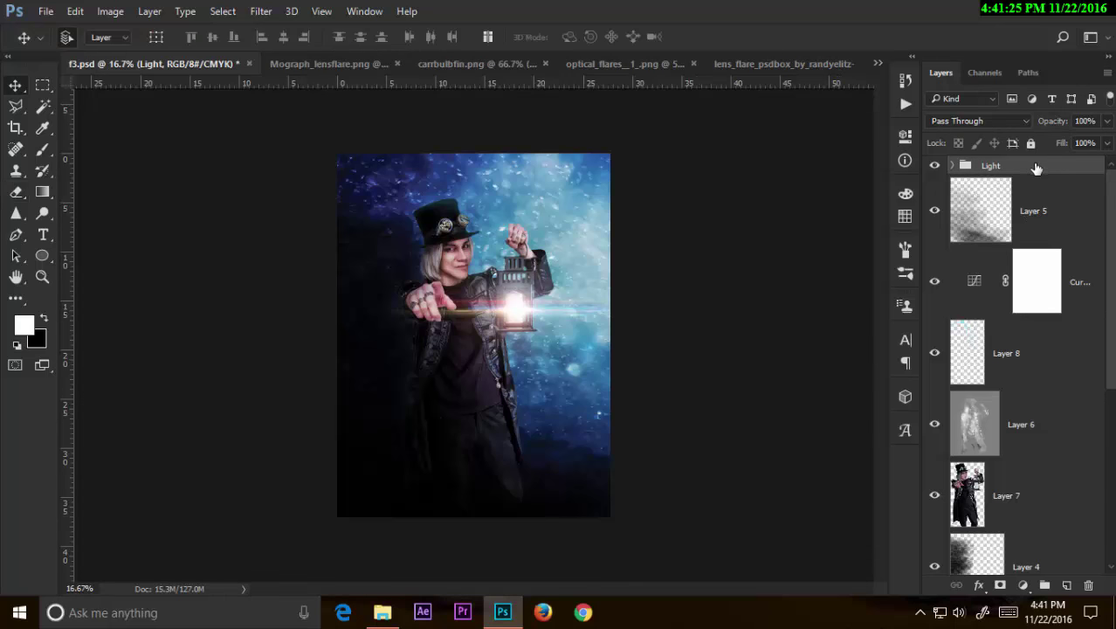
Step: Add a Levels adjustment clipped to the Light group and try Screen blending on it, then undo
left_click(105, 11)
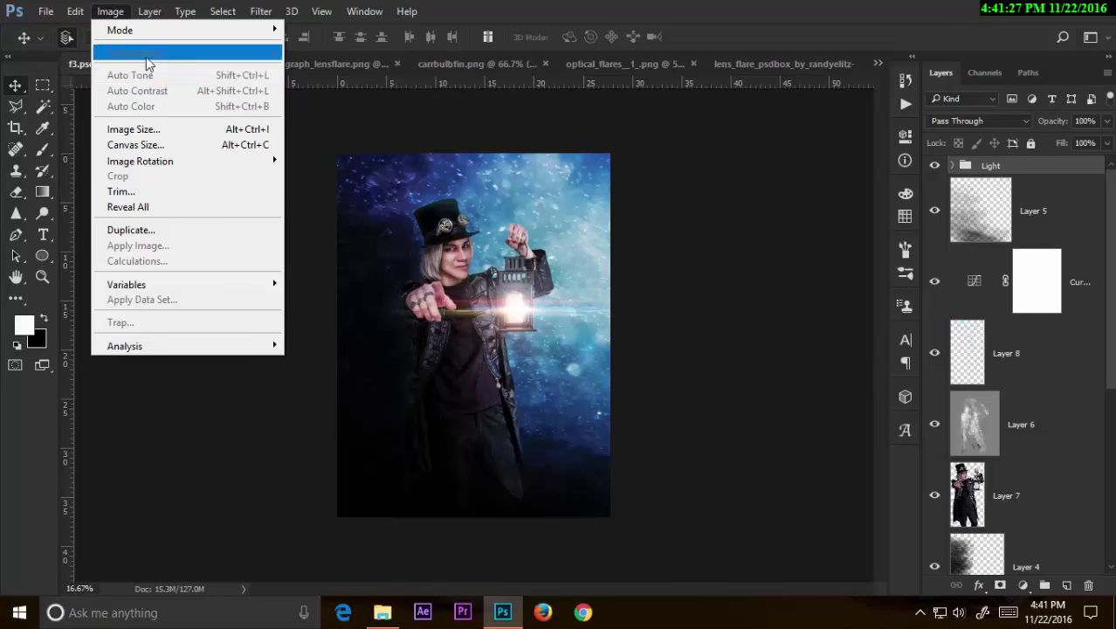
left_click(1044, 422)
left_click(1023, 585)
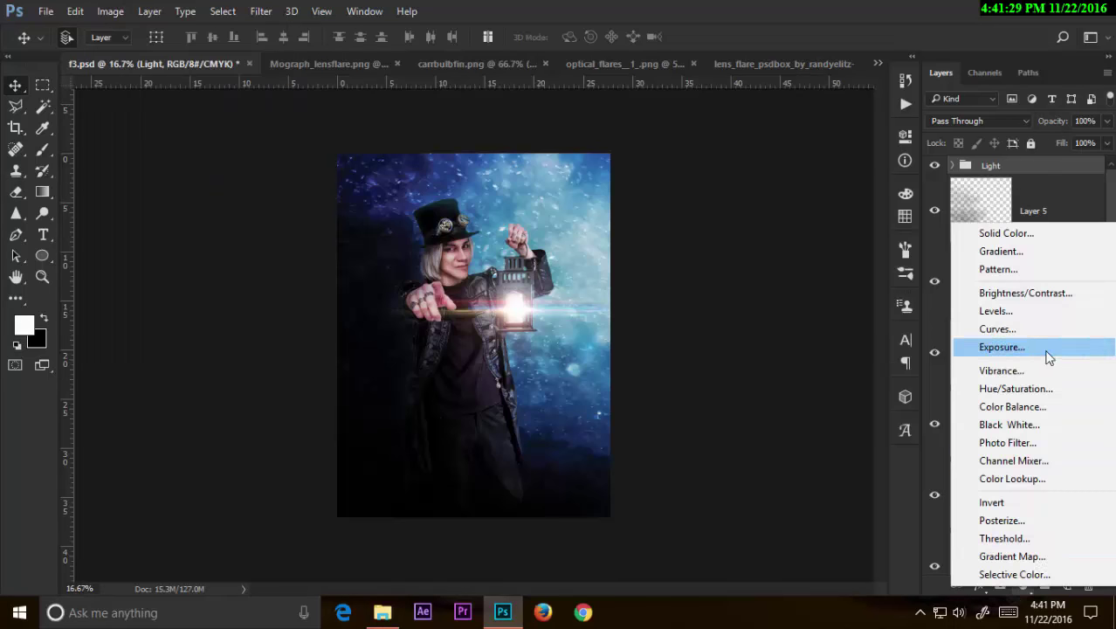
left_click(1046, 311)
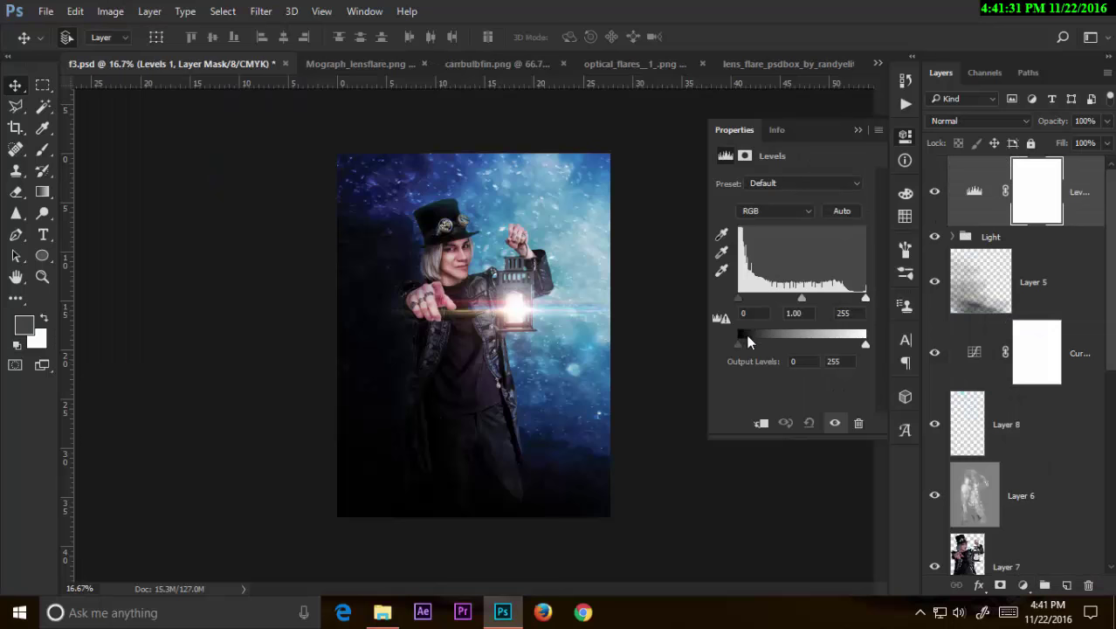
left_click(760, 422)
left_click_drag(739, 298, 748, 301)
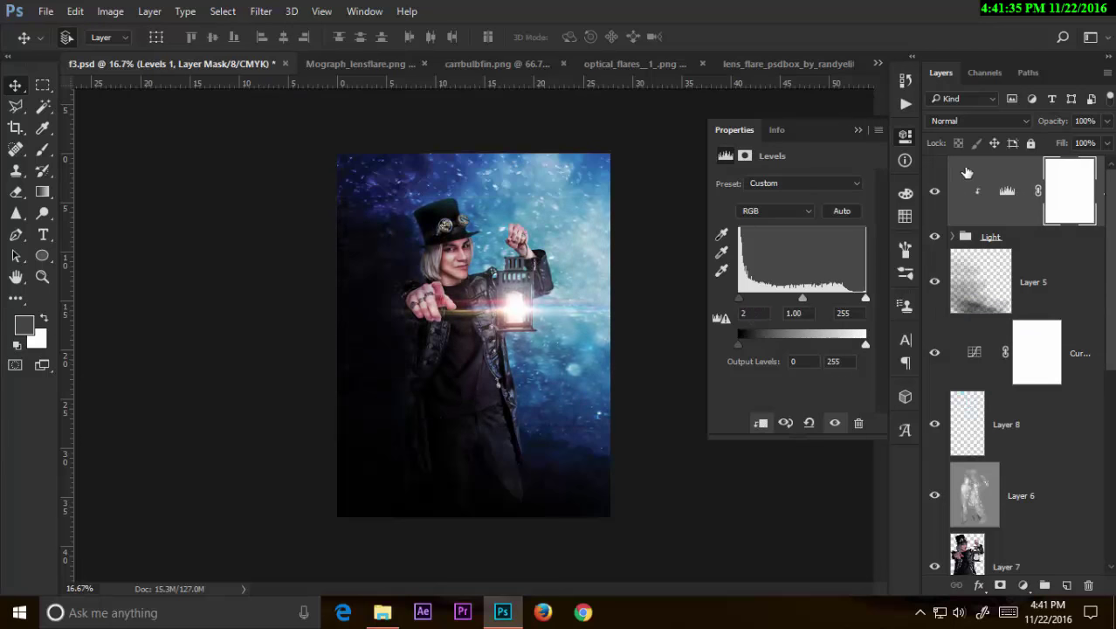
left_click(978, 120)
left_click(972, 233)
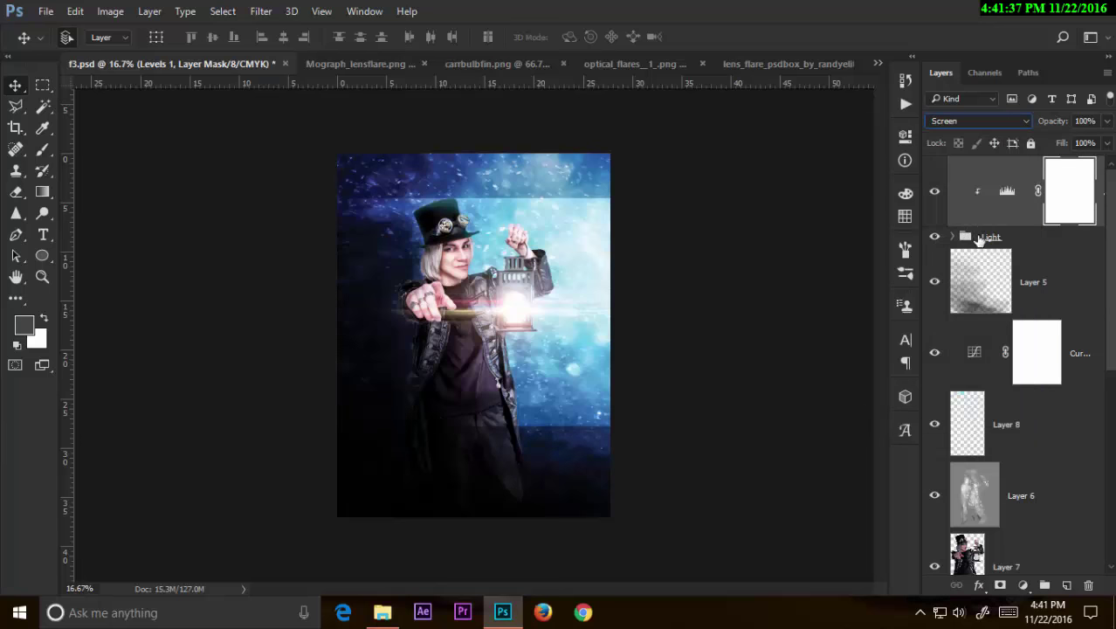
double_click(1008, 196)
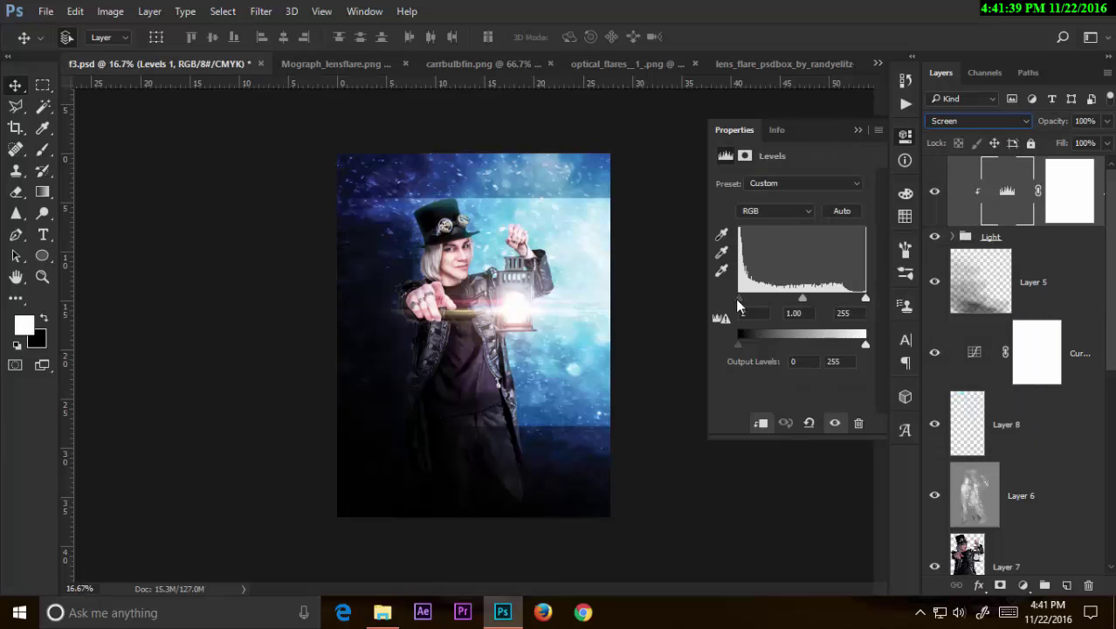
left_click_drag(742, 299, 763, 299)
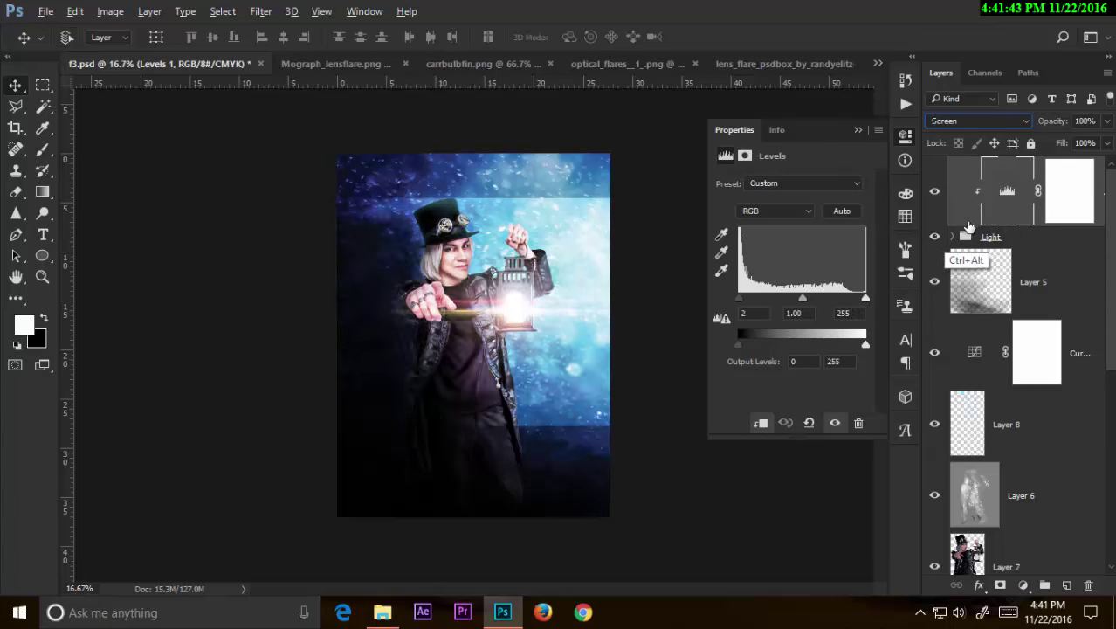
key("ctrl+alt+z")
key("ctrl+alt+z")
Step: Set the Light group to Screen and the Levels inputs to black 82, midtones 0.87
left_click(995, 269)
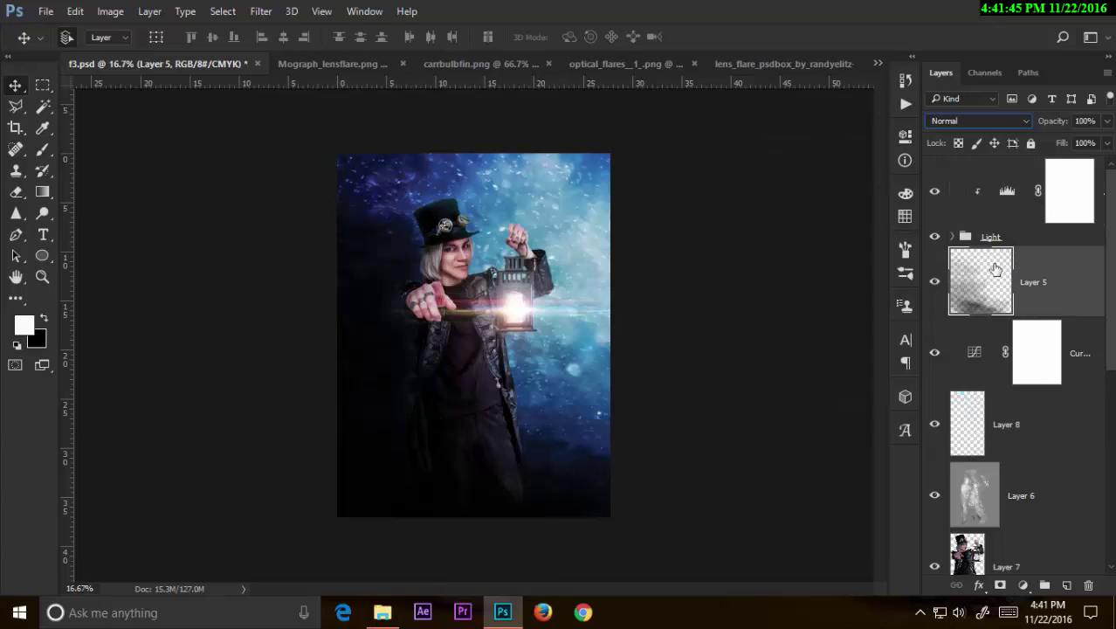
left_click(1011, 239)
left_click(998, 124)
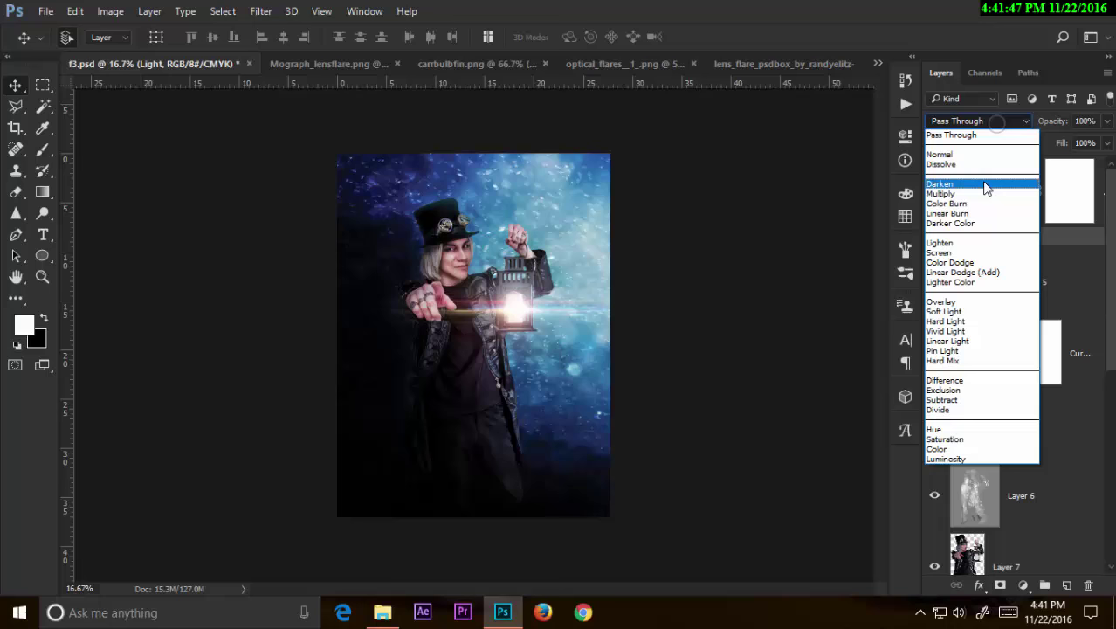
left_click(976, 251)
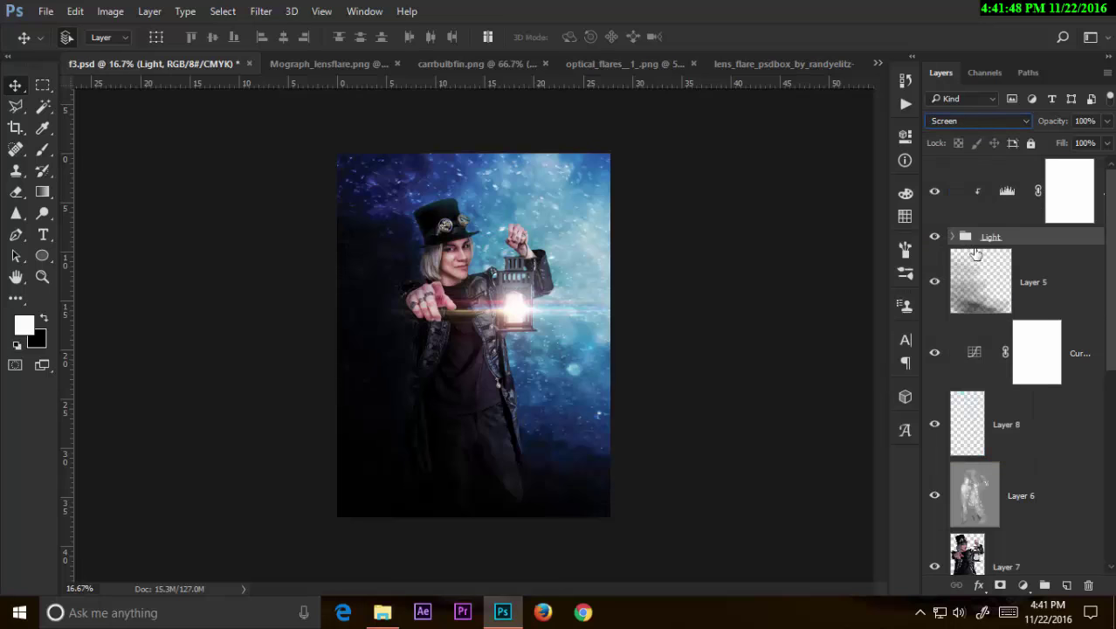
double_click(1004, 192)
left_click_drag(738, 299, 780, 303)
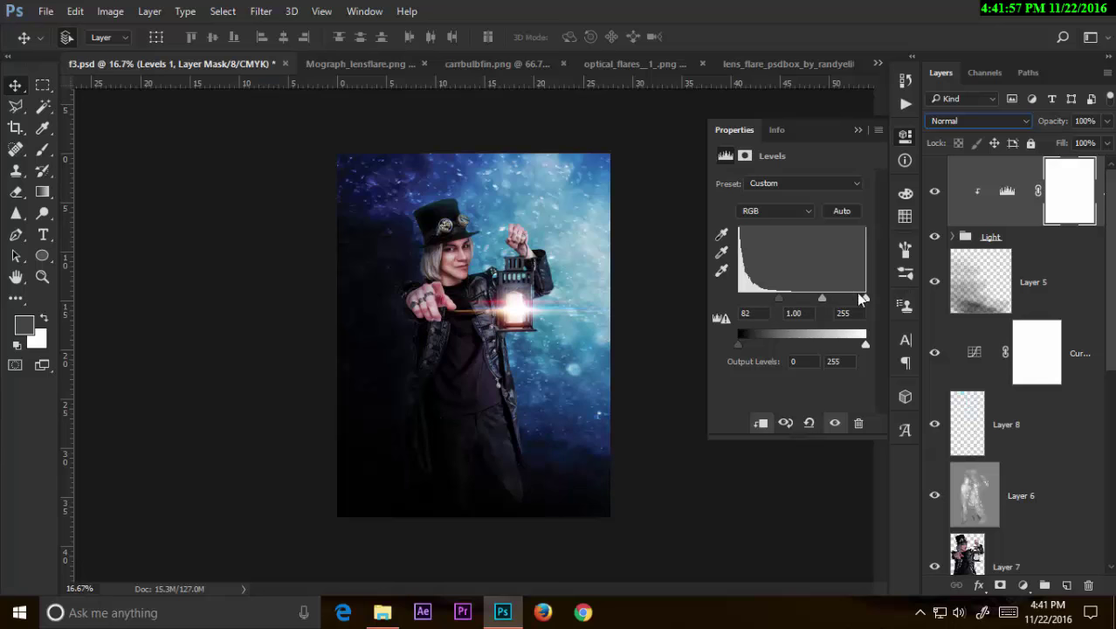
left_click_drag(861, 302, 832, 305)
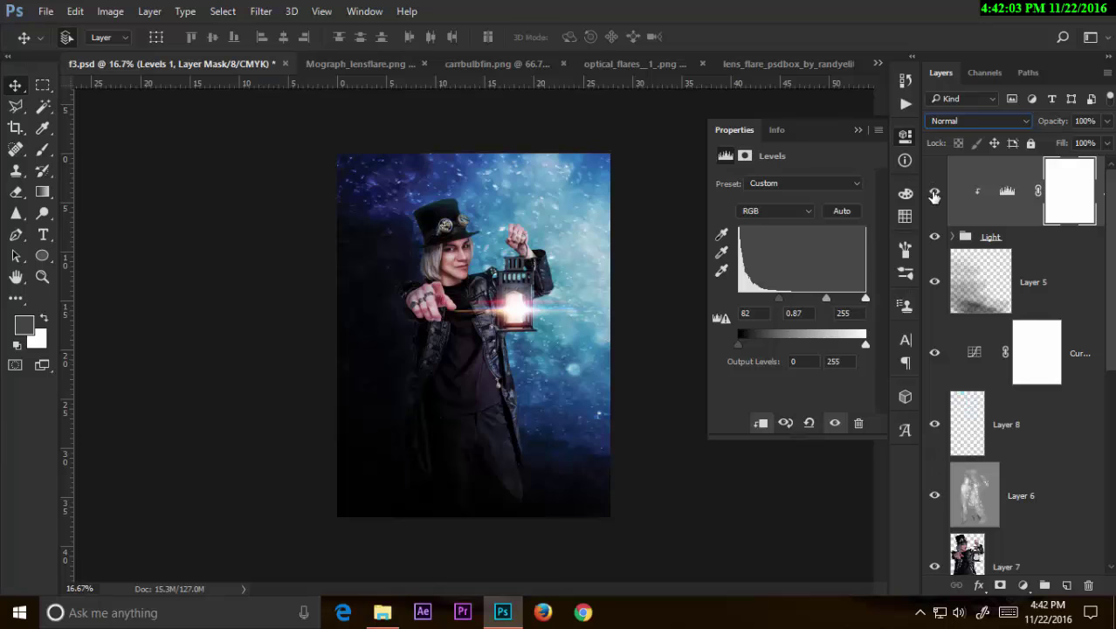
left_click(837, 115)
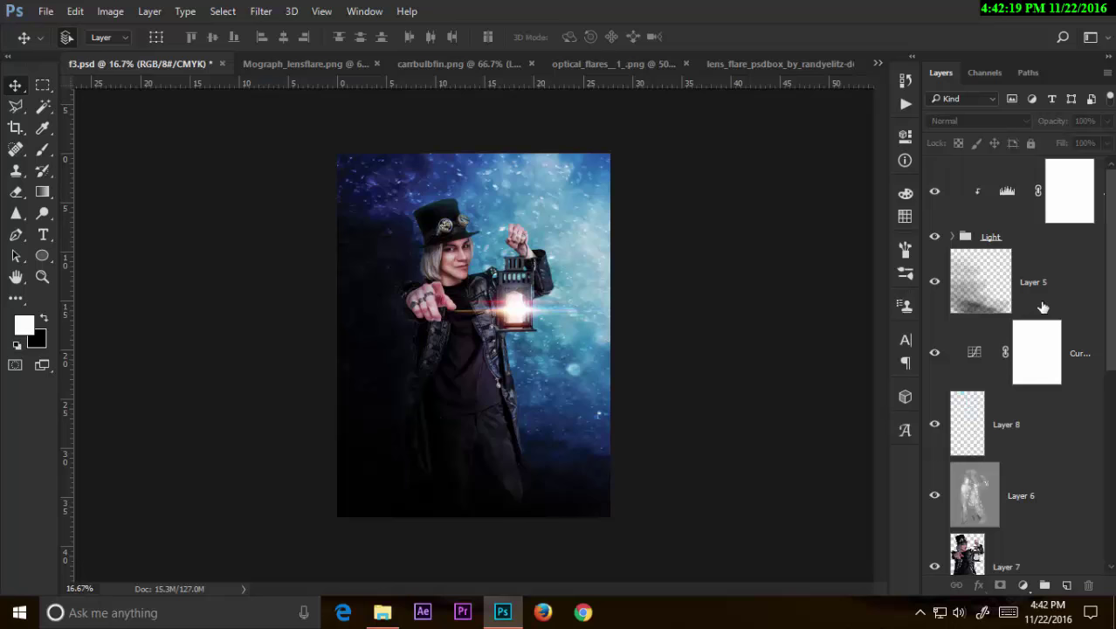
Step: Add a new layer above Layer 8 and paint white haze over the lower coat with a 400 brush
left_click(1017, 497)
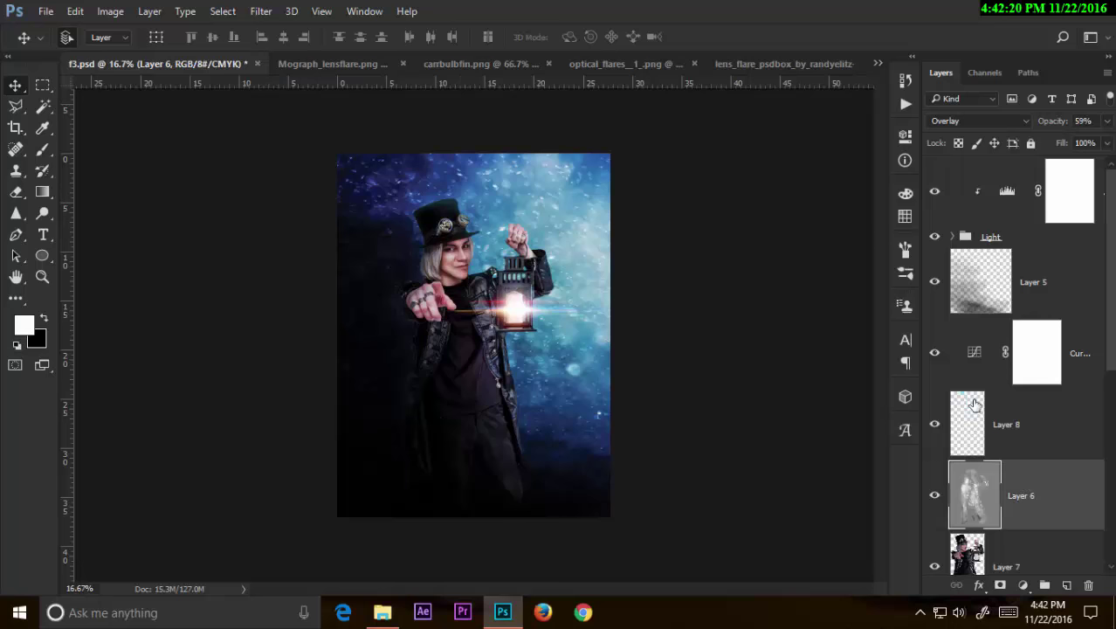
left_click(45, 151)
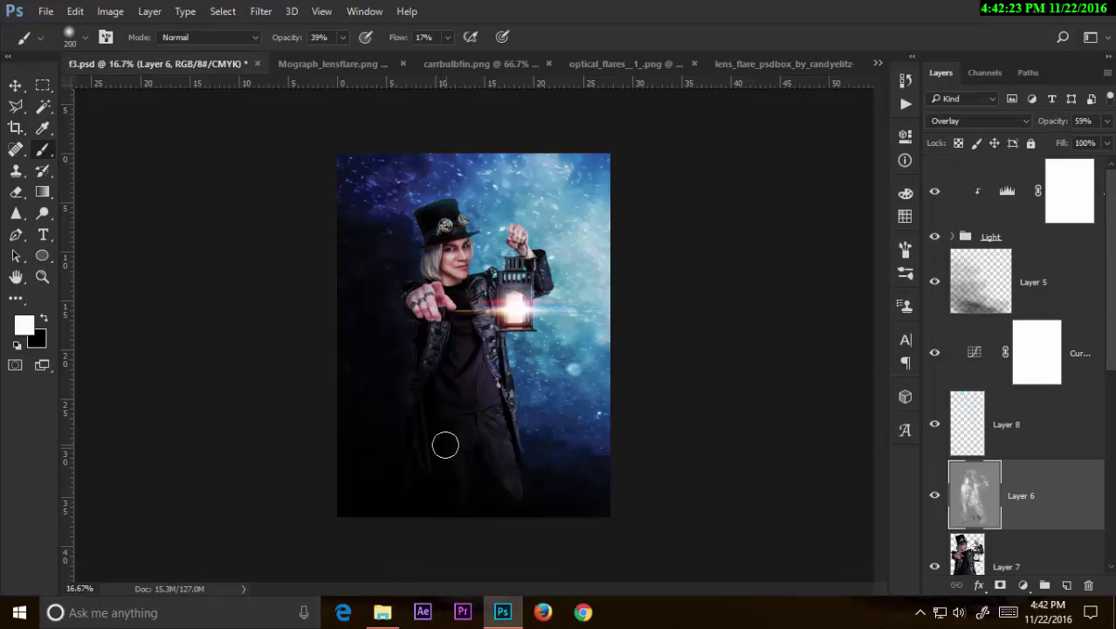
key("bracketright")
key("bracketright")
key("bracketright")
left_click(1046, 437)
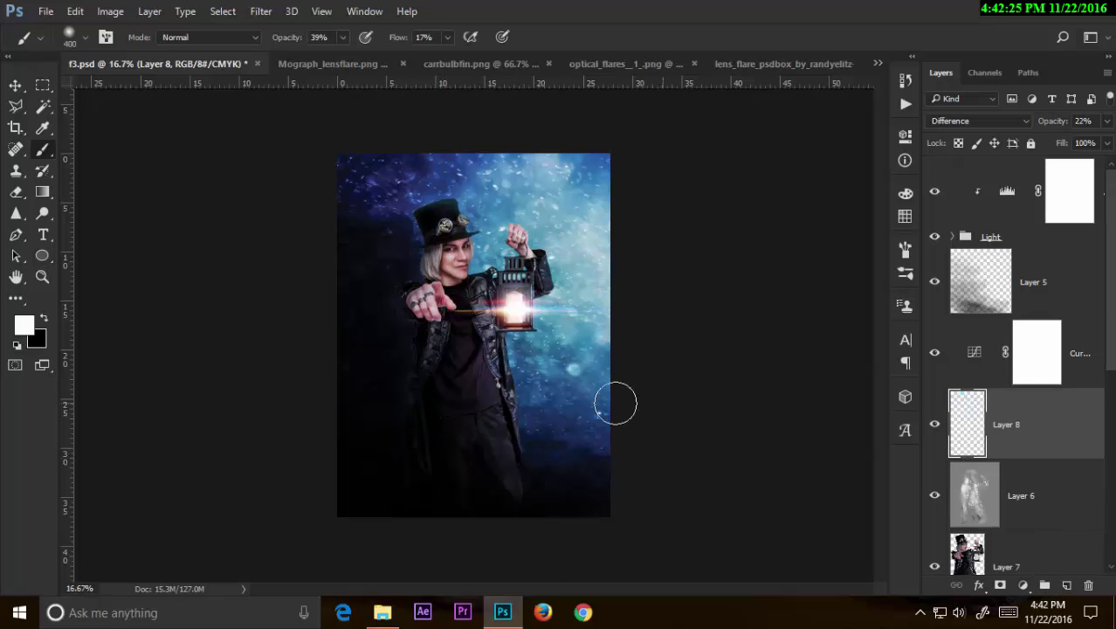
left_click(1067, 586)
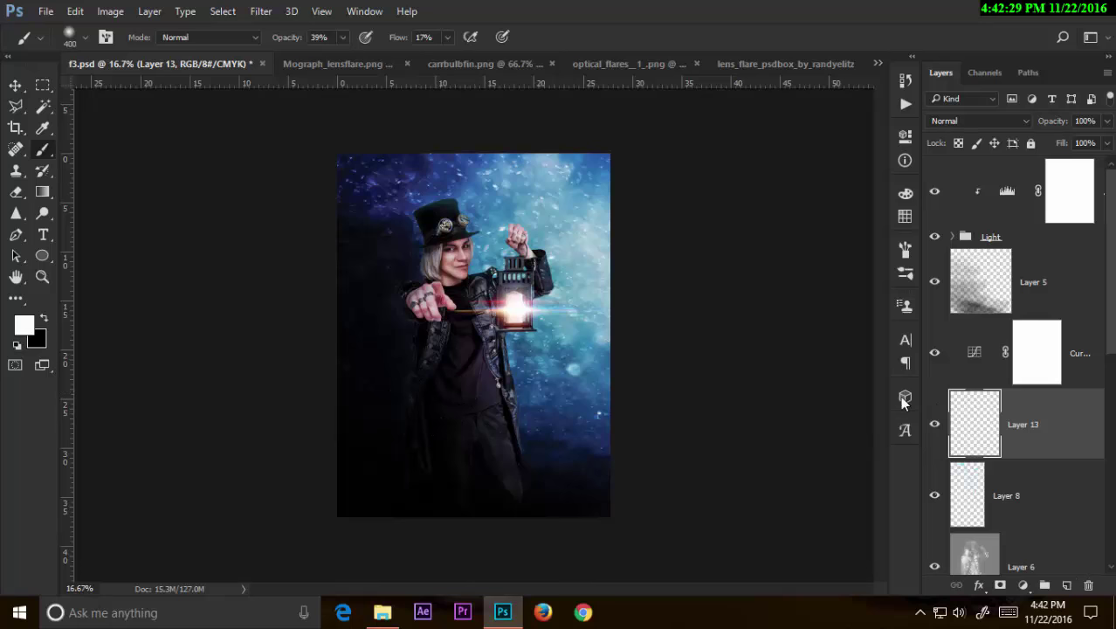
left_click_drag(413, 468, 428, 406)
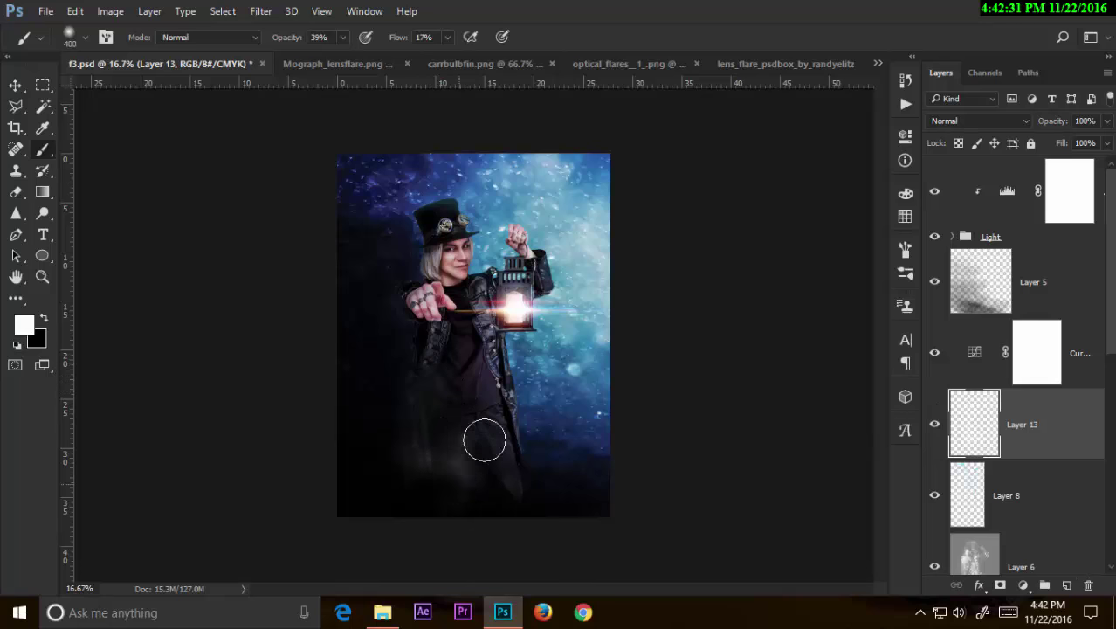
left_click_drag(483, 440, 513, 508)
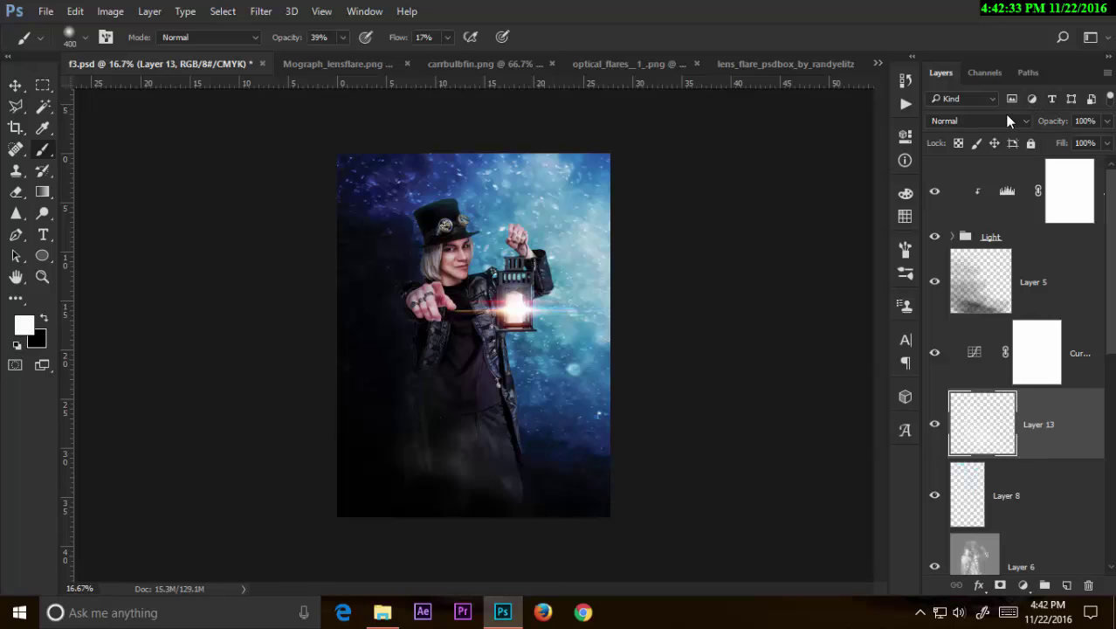
Step: Blend the haze layer with Darker Color, paint more at 61% opacity, size 1100, and lower it to 52%
left_click(1009, 121)
left_click(981, 187)
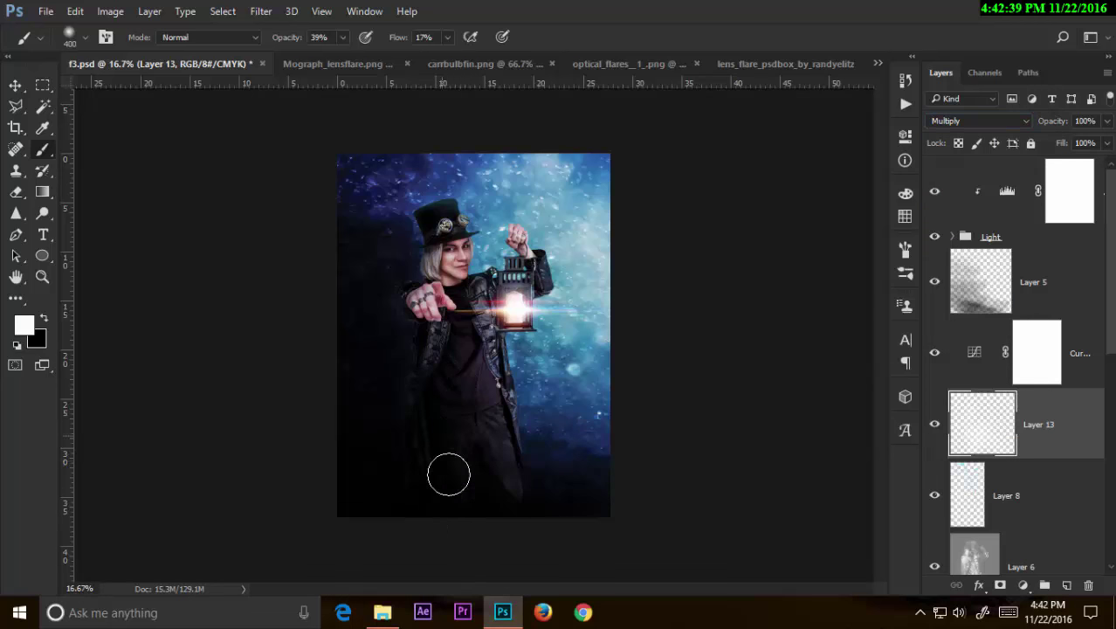
left_click_drag(289, 38, 316, 40)
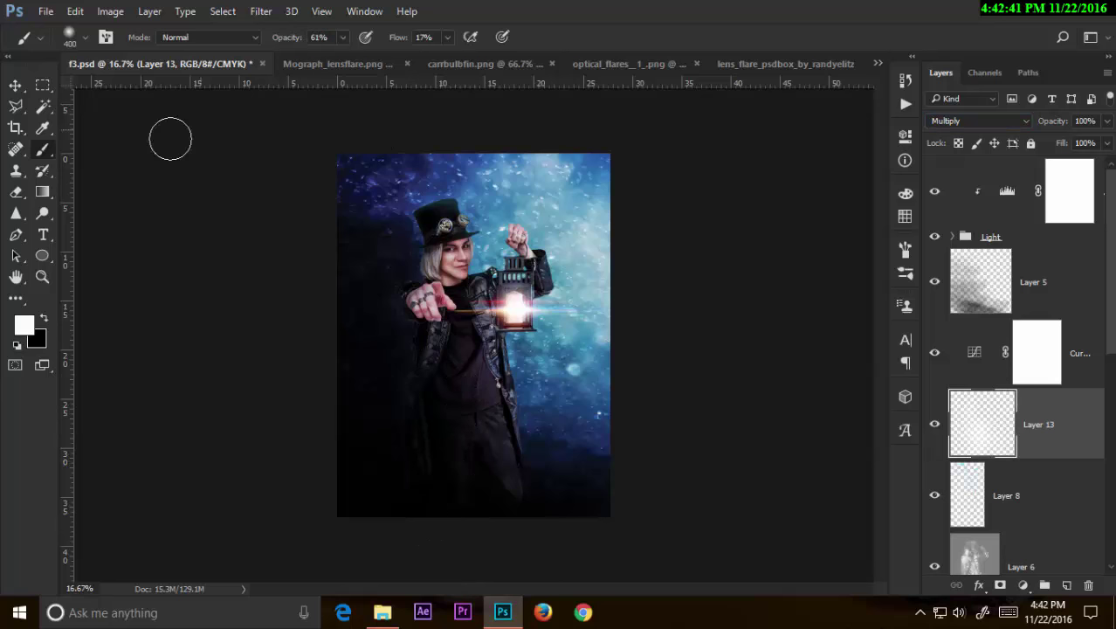
key("bracketright")
key("bracketright")
key("bracketright")
left_click_drag(446, 443, 528, 435)
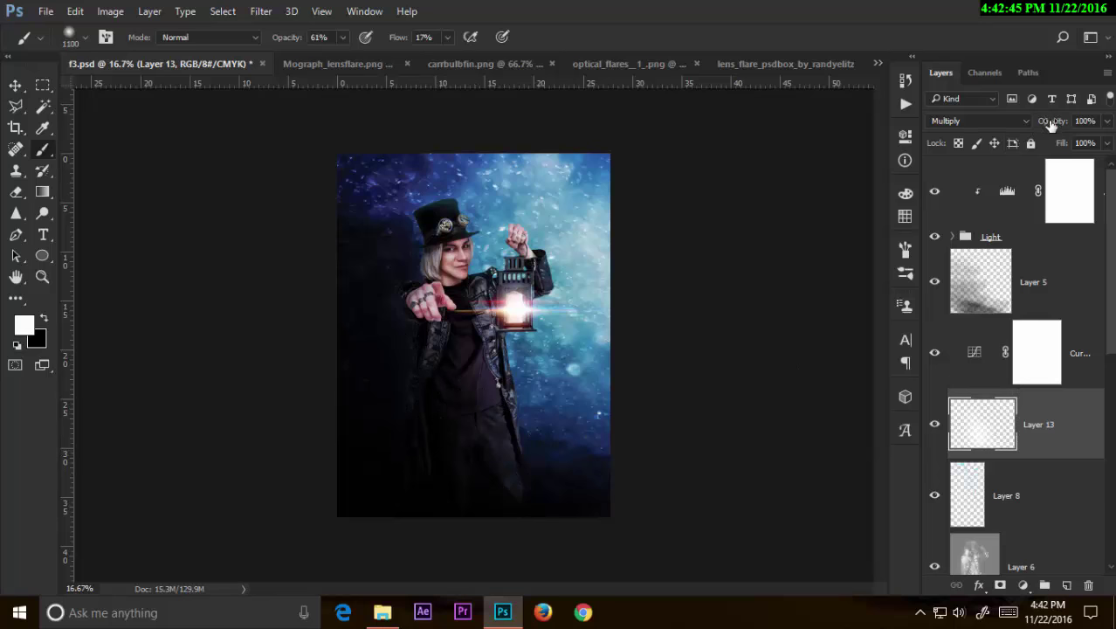
left_click_drag(1060, 128, 1039, 129)
Step: Paint more white glow over the figure's lower body and move Layer 13 to the top
left_click(989, 122)
left_click(986, 124)
key("Down")
mouse_move(607, 425)
left_mouse_down()
mouse_move(403, 431)
mouse_move(433, 447)
left_mouse_up()
left_click_drag(1031, 423, 1065, 166)
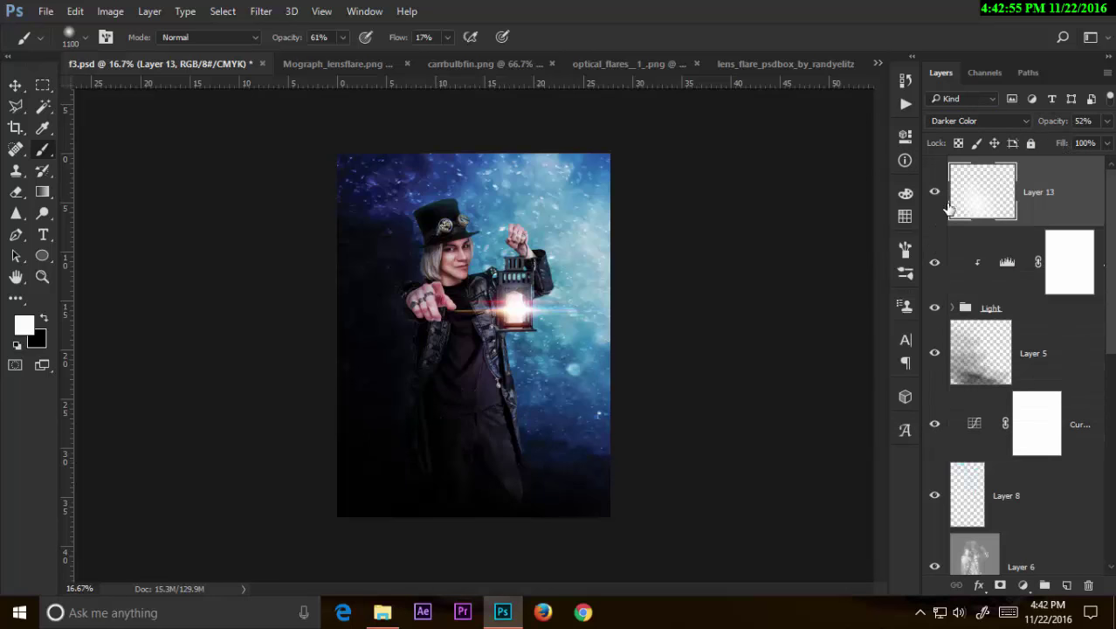
Step: Reset Layer 13 to Normal blending and paint soft white glow across the lower image
left_click(976, 121)
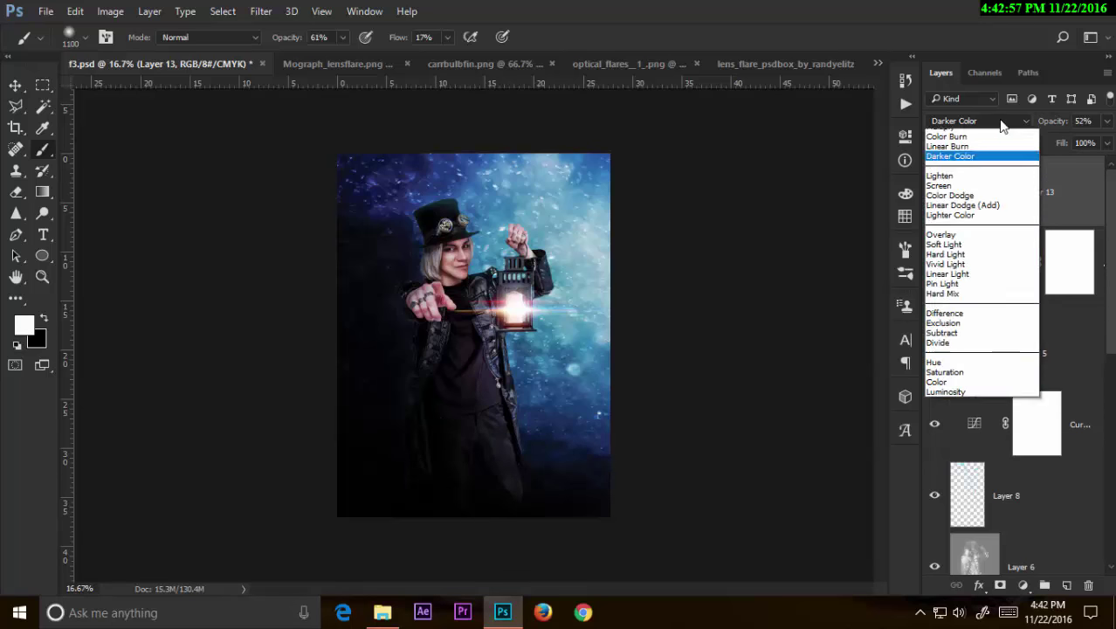
left_click(952, 128)
mouse_move(487, 478)
left_mouse_down()
mouse_move(543, 486)
mouse_move(331, 510)
mouse_move(416, 479)
mouse_move(598, 518)
mouse_move(598, 496)
mouse_move(414, 414)
mouse_move(454, 535)
left_mouse_up()
Step: Blend the fog layer with Screen and set its opacity to 17%
left_click(976, 121)
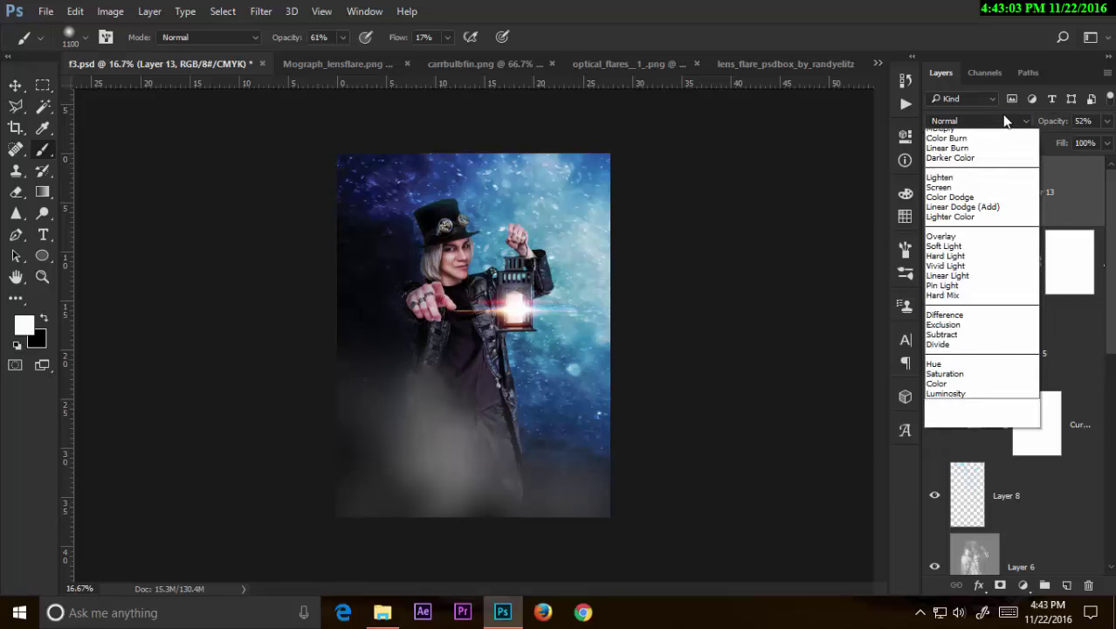
left_click(960, 142)
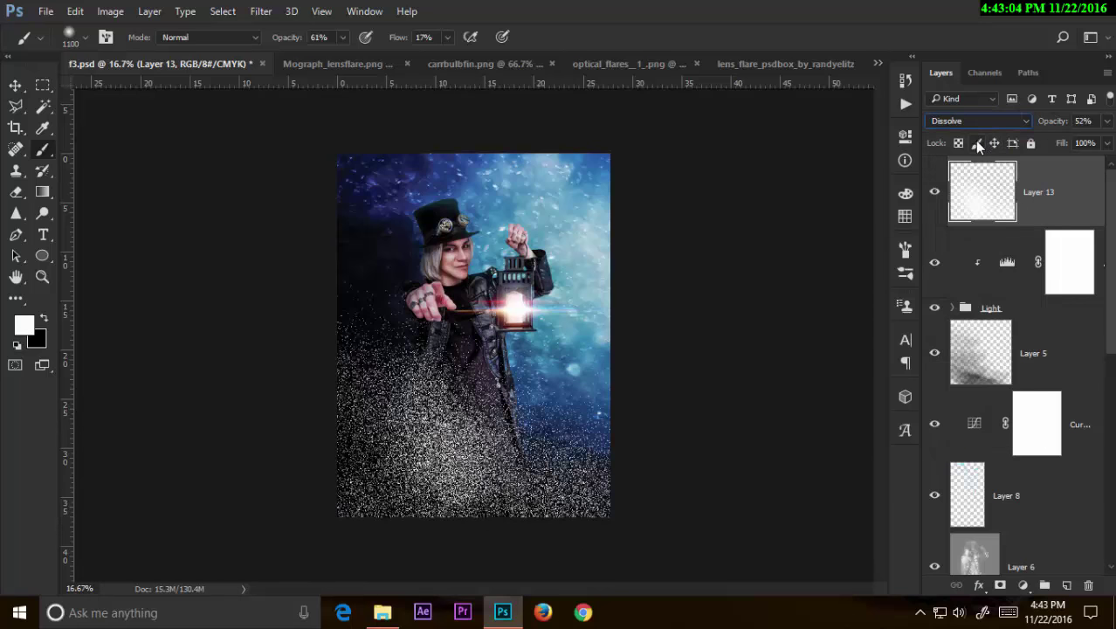
key("Down")
key("Down")
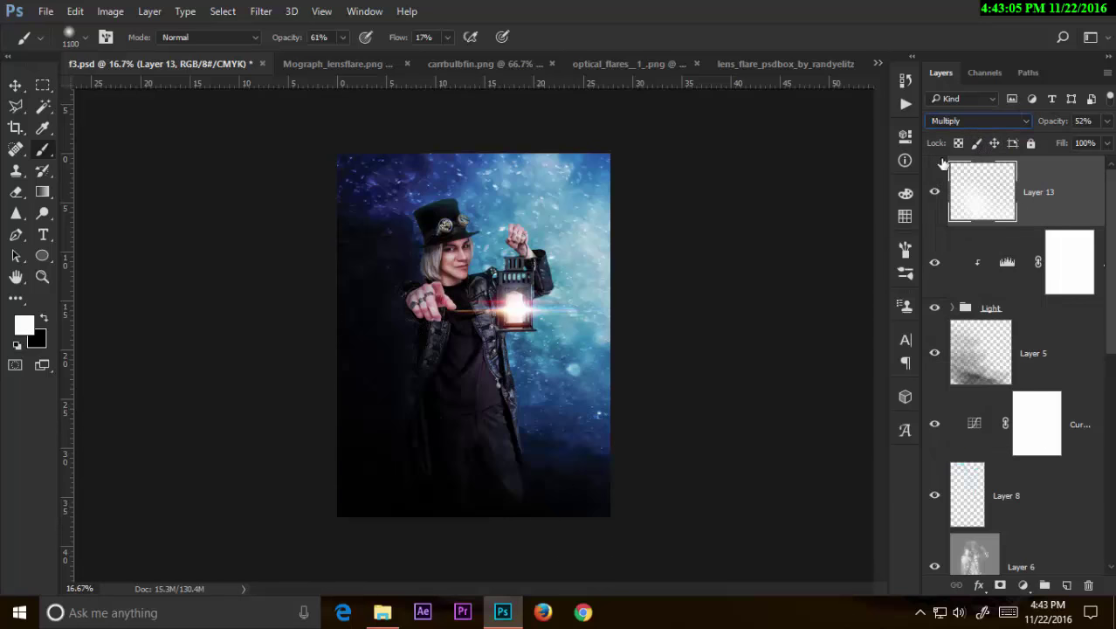
key("Down")
key("Down")
key("Down")
key("Down")
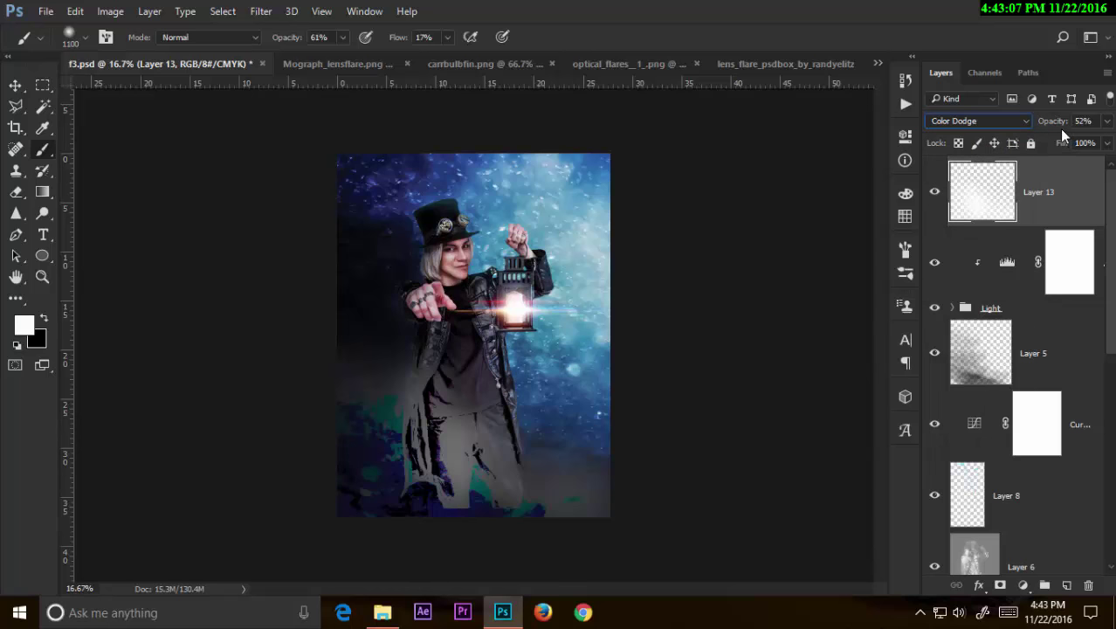
key("Up")
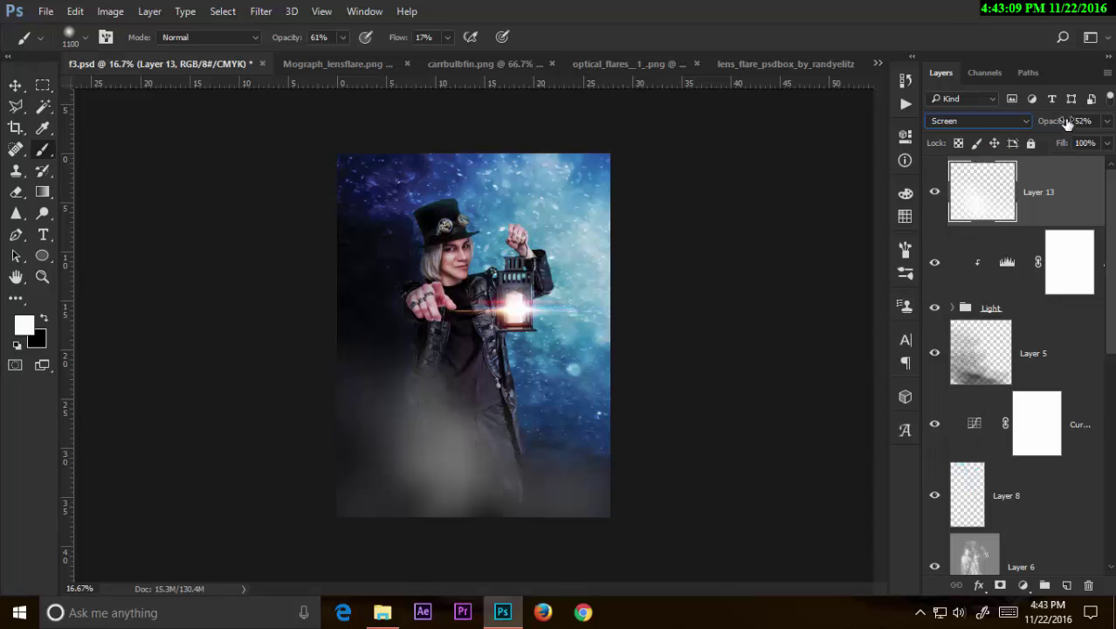
left_click_drag(1060, 122, 1030, 127)
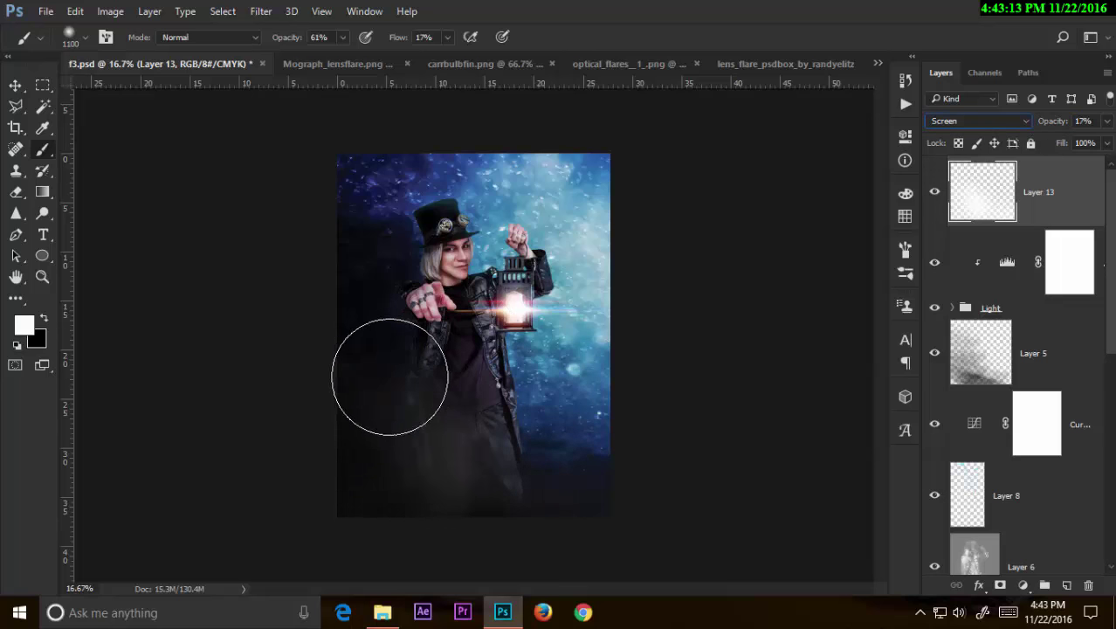
left_click_drag(385, 374, 348, 536)
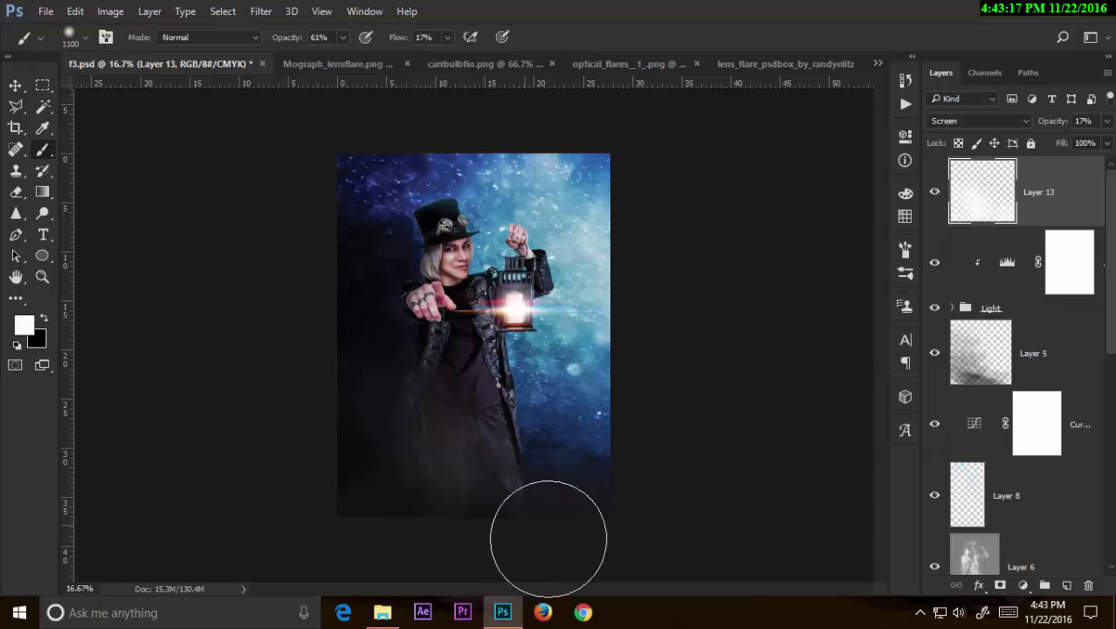
left_click(1001, 352)
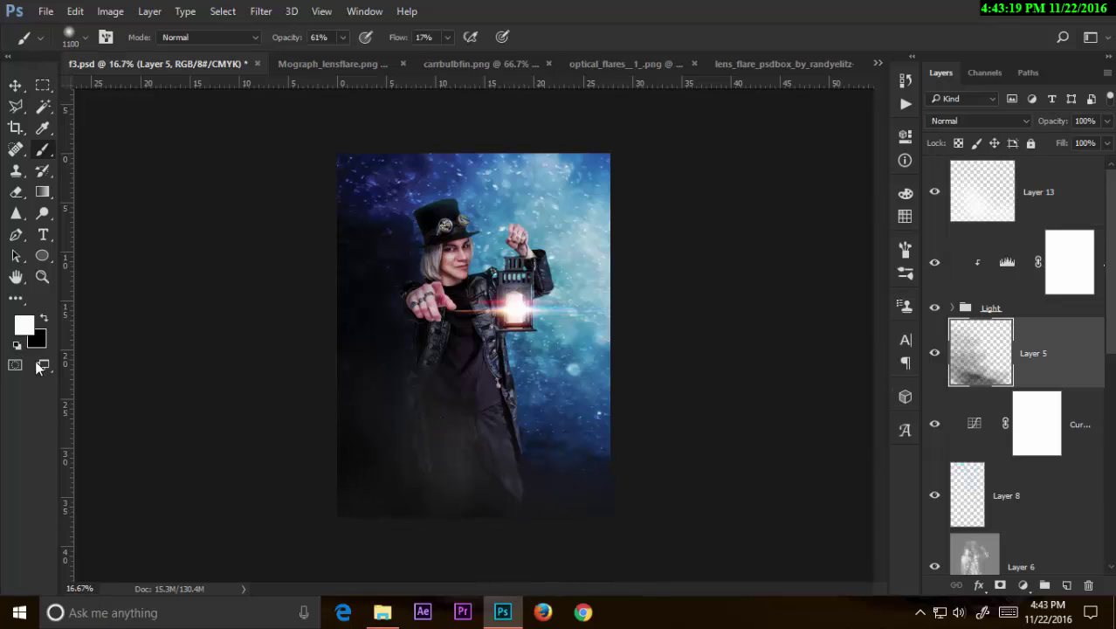
Step: Paint black over the image bottom on Layer 5, then erase fog on Layer 13 with a 900 eraser
left_click(43, 320)
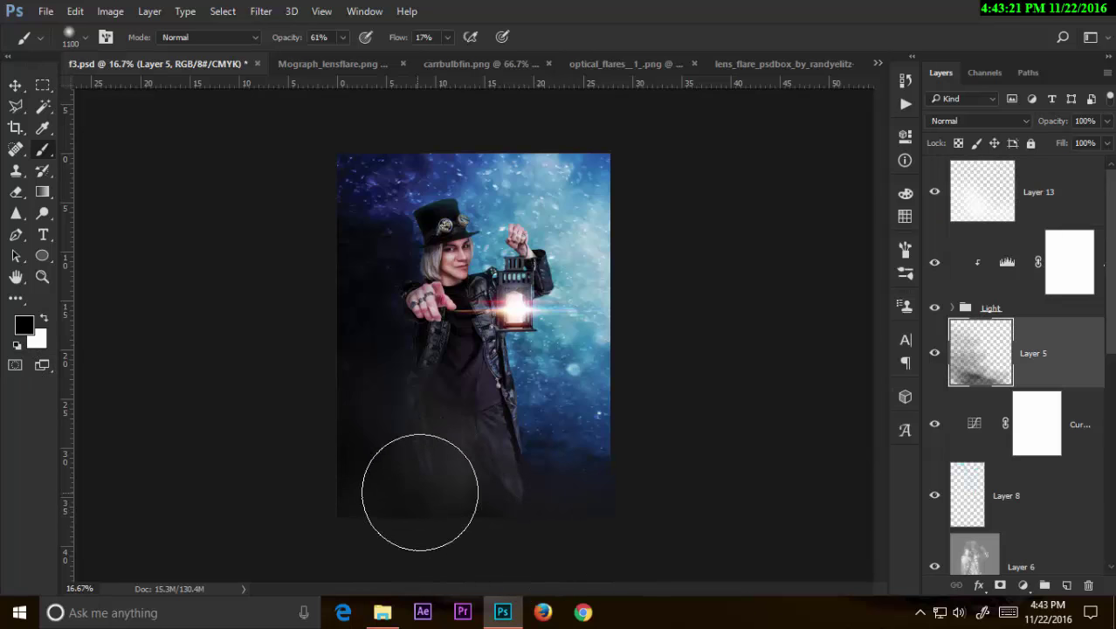
mouse_move(437, 469)
left_mouse_down()
mouse_move(538, 490)
mouse_move(585, 485)
mouse_move(438, 456)
mouse_move(430, 482)
mouse_move(573, 485)
mouse_move(630, 467)
mouse_move(526, 510)
mouse_move(329, 496)
mouse_move(497, 518)
mouse_move(603, 499)
mouse_move(446, 461)
left_mouse_up()
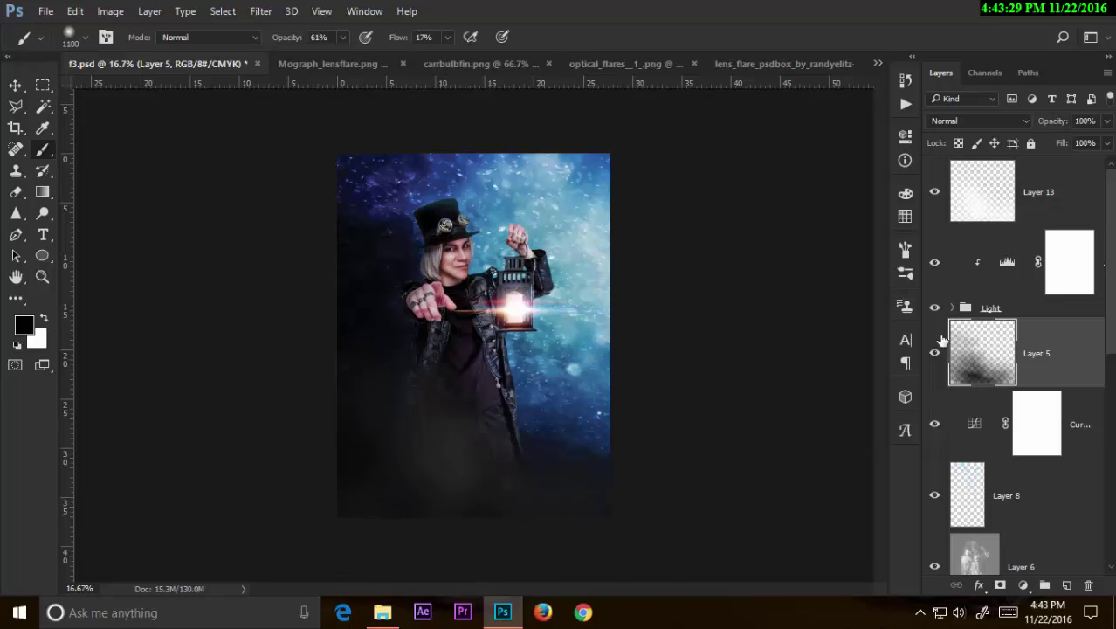
left_click(987, 183)
key("e")
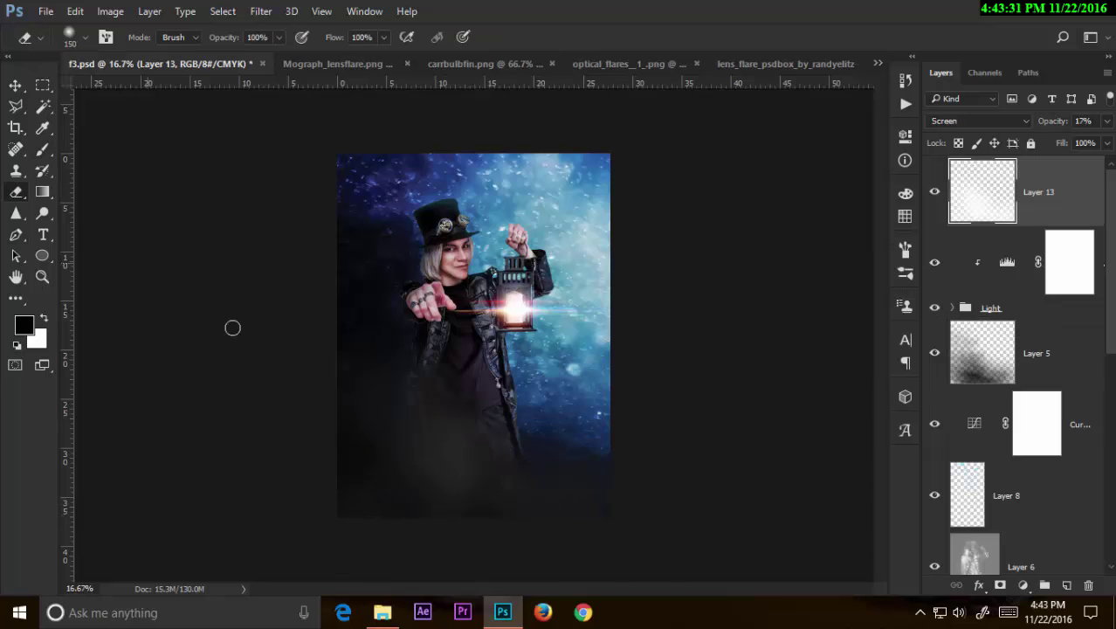
key("bracketright")
key("bracketright")
key("bracketright")
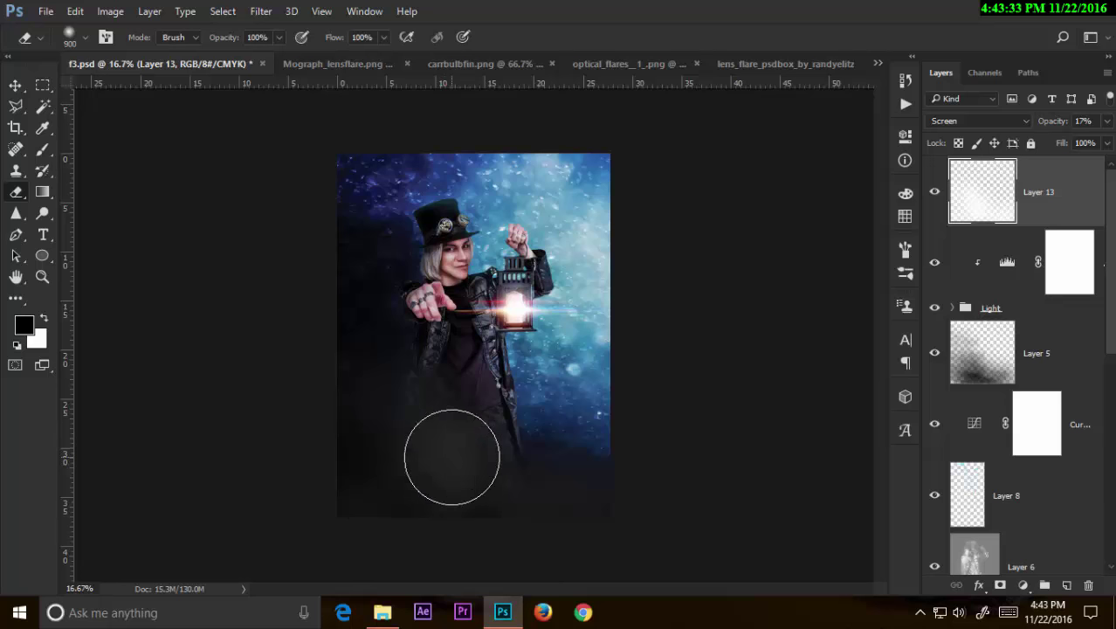
left_click_drag(450, 455, 450, 467)
Step: Erase the fog more gently at 43% eraser opacity, then stamp all visible layers into a new layer
key("ctrl+z")
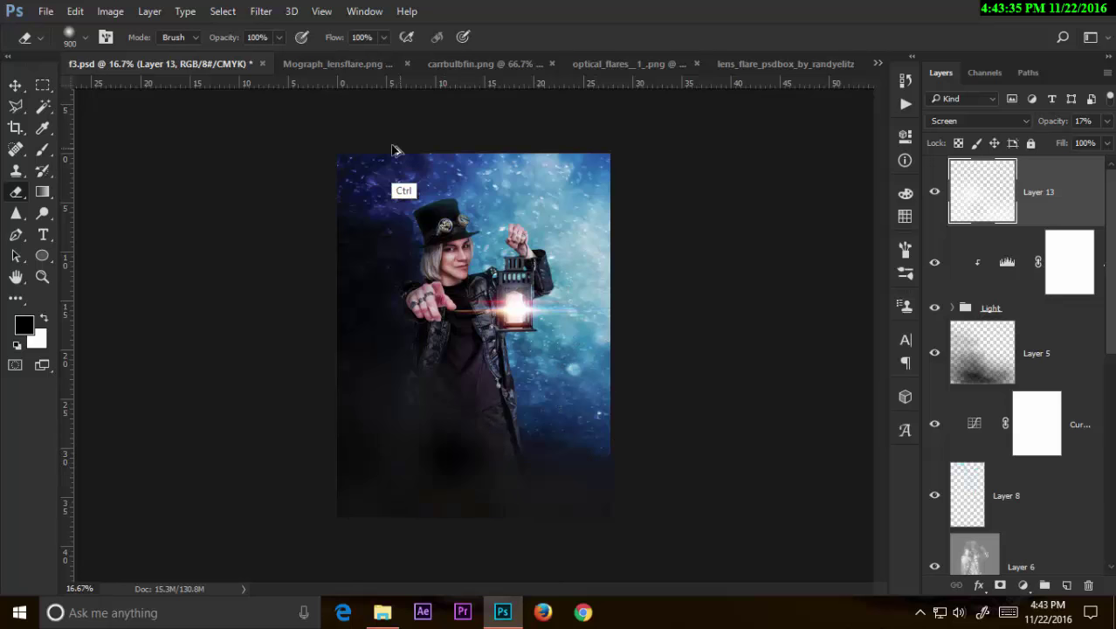
left_click_drag(211, 41, 175, 39)
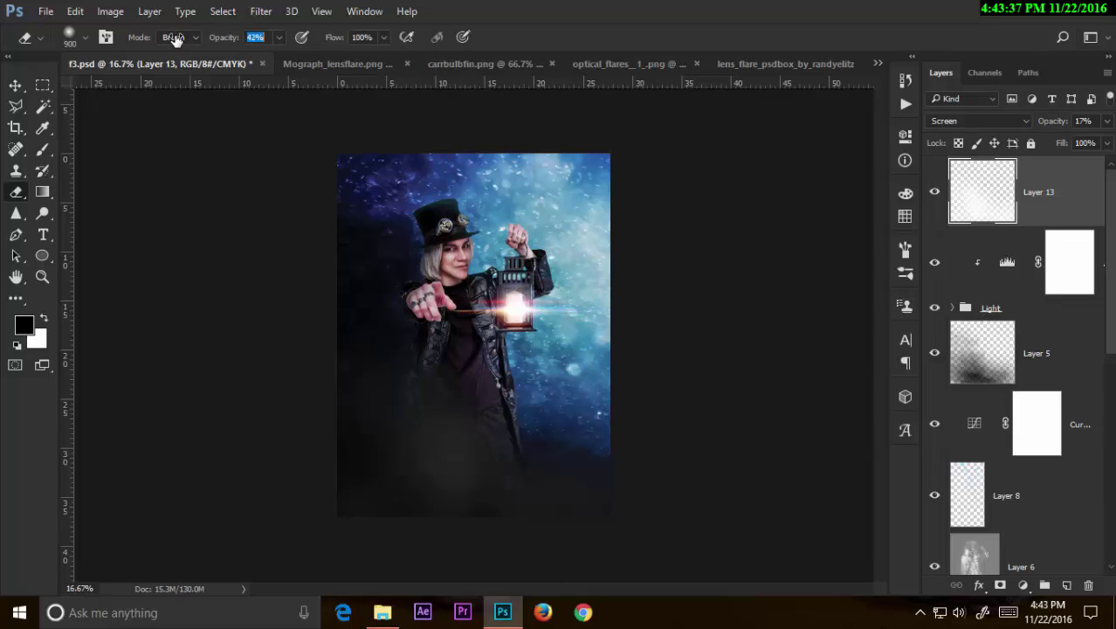
type("43")
left_click(428, 425)
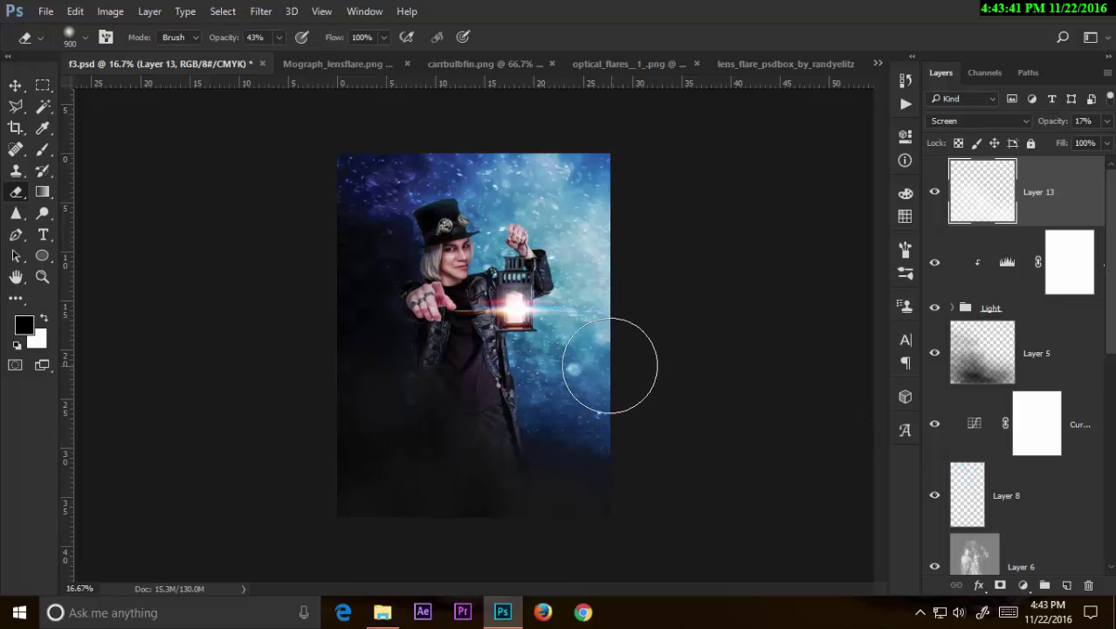
key("bracketleft")
key("bracketleft")
key("bracketleft")
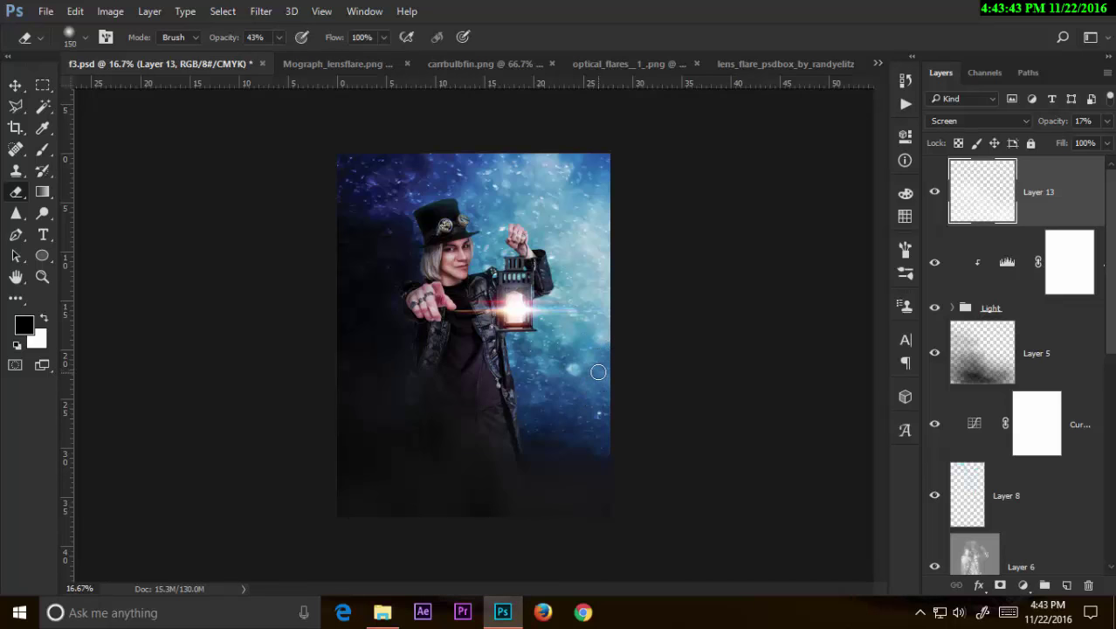
key("ctrl+alt+shift+e")
left_click_drag(1026, 218, 1015, 222)
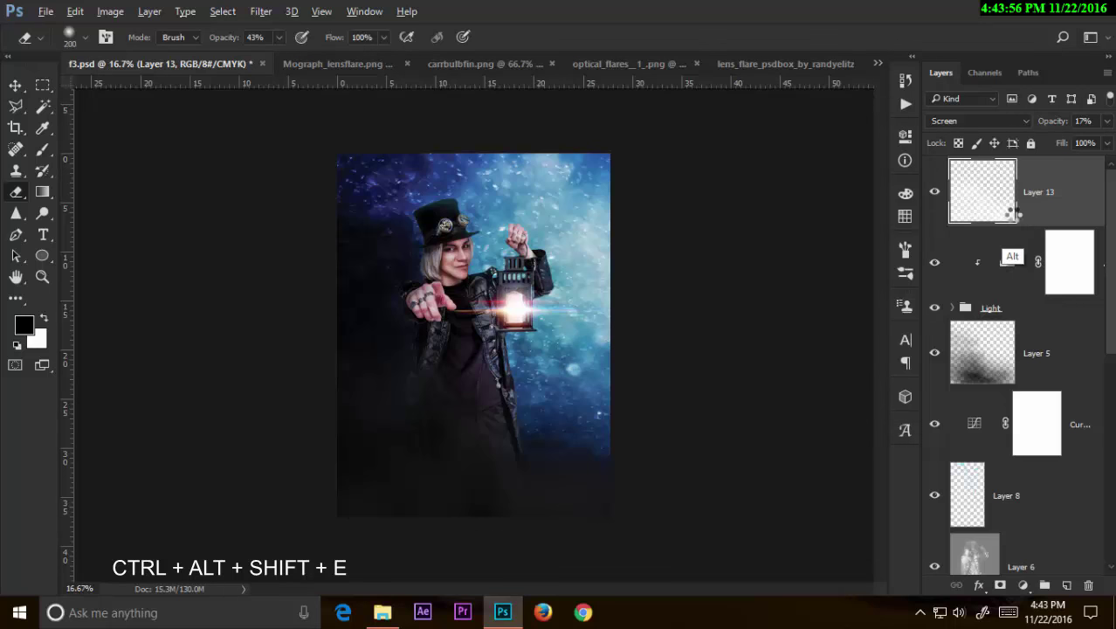
Step: Convert the merged layer for smart filters and add a bottom-to-top Camera Raw graduated filter, adjusting its temperature
left_click(261, 11)
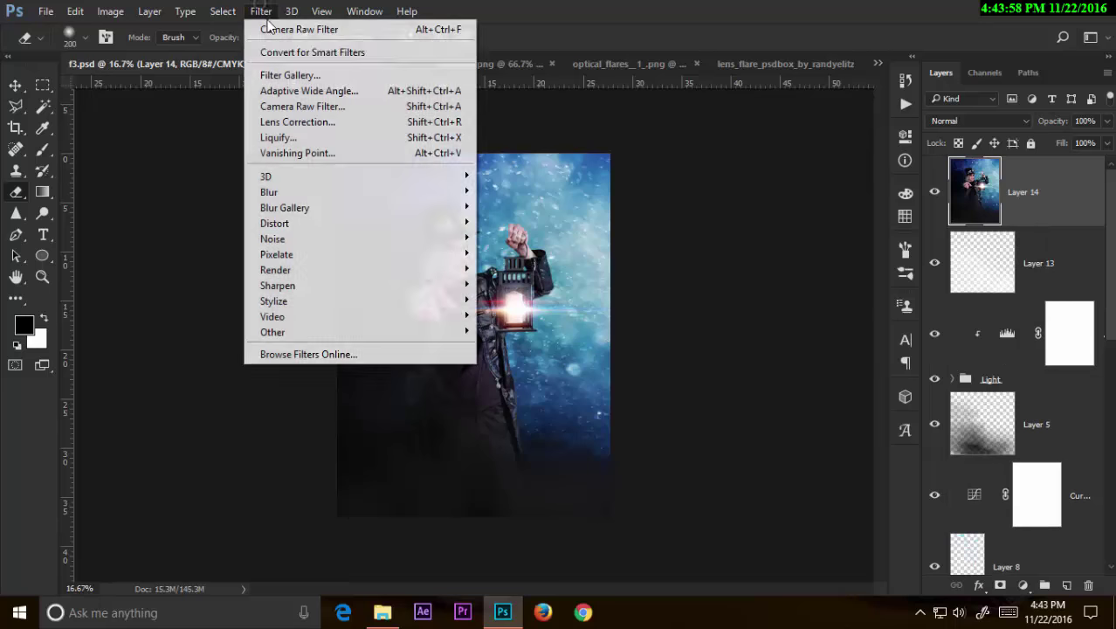
left_click(288, 50)
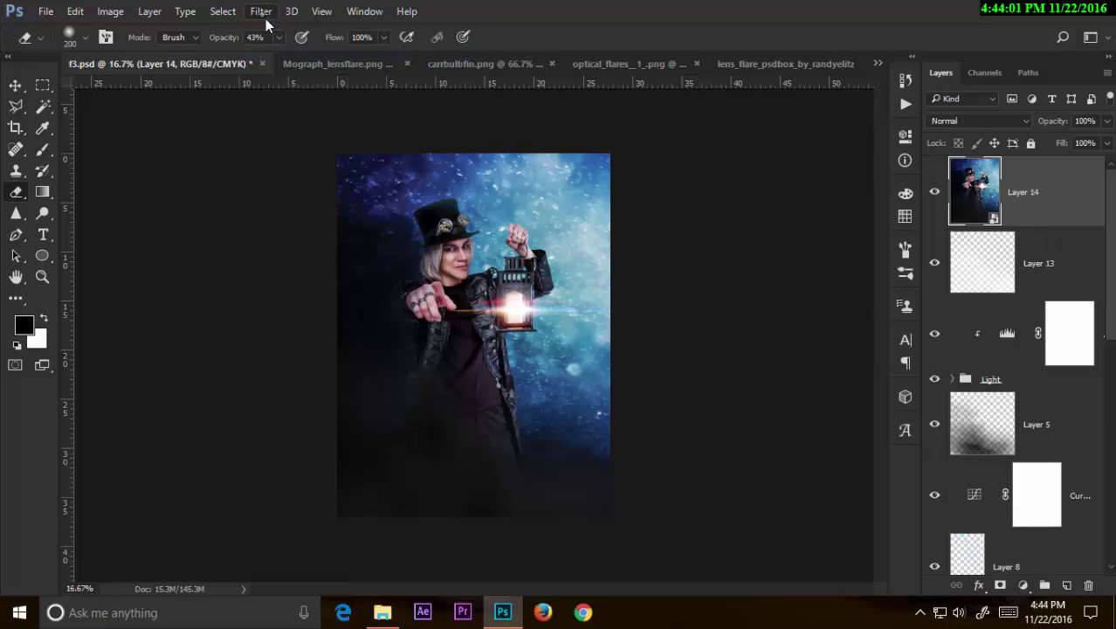
left_click(265, 16)
left_click(279, 106)
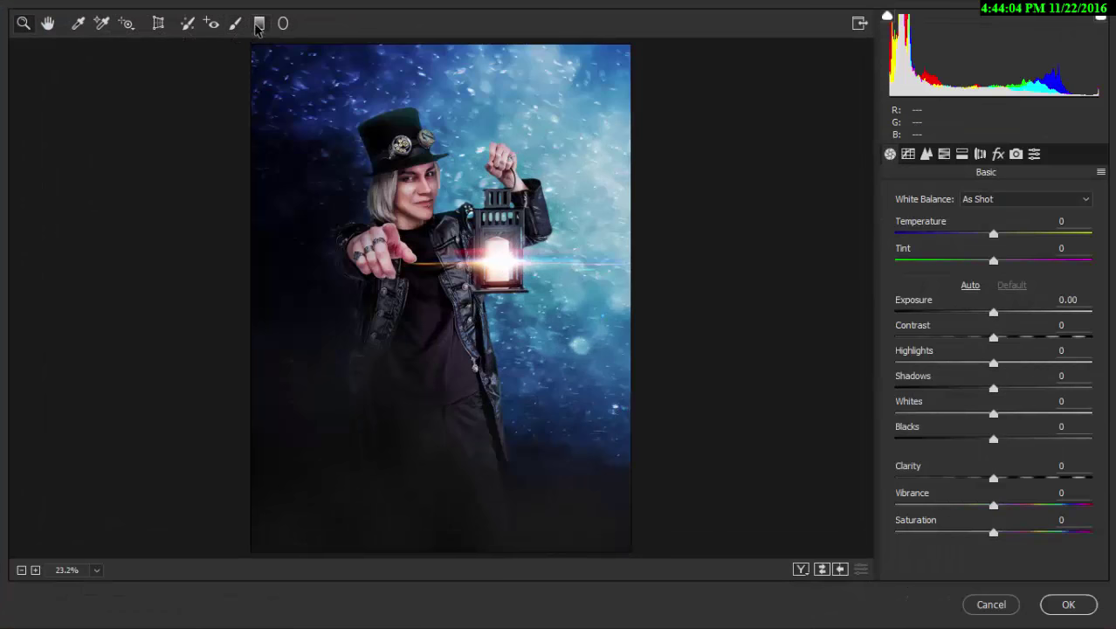
left_click(260, 23)
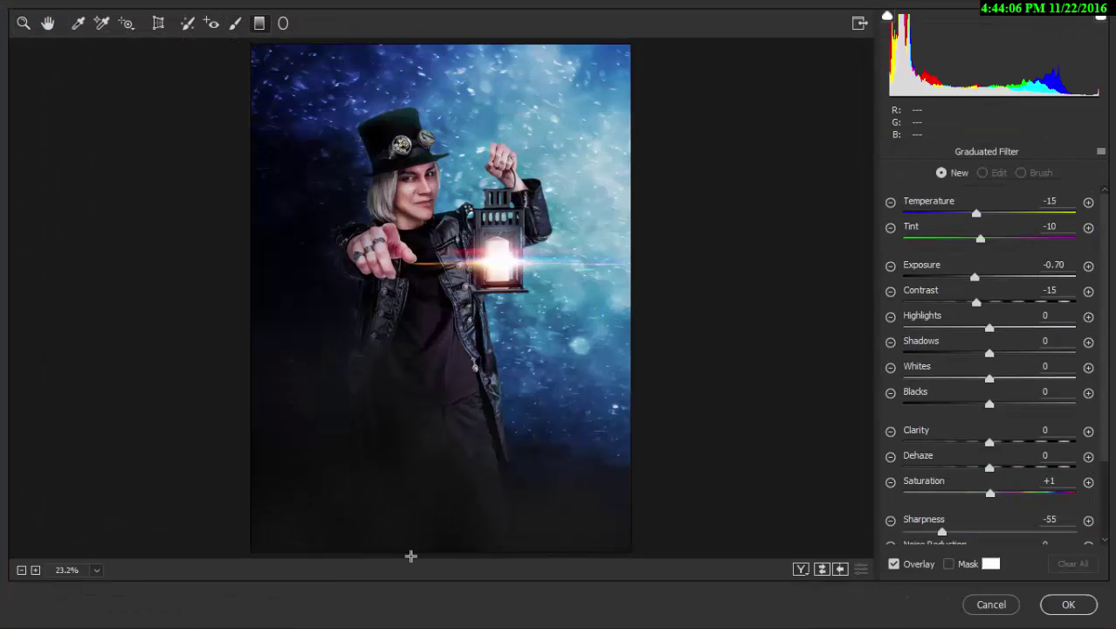
left_click_drag(420, 549, 421, 130)
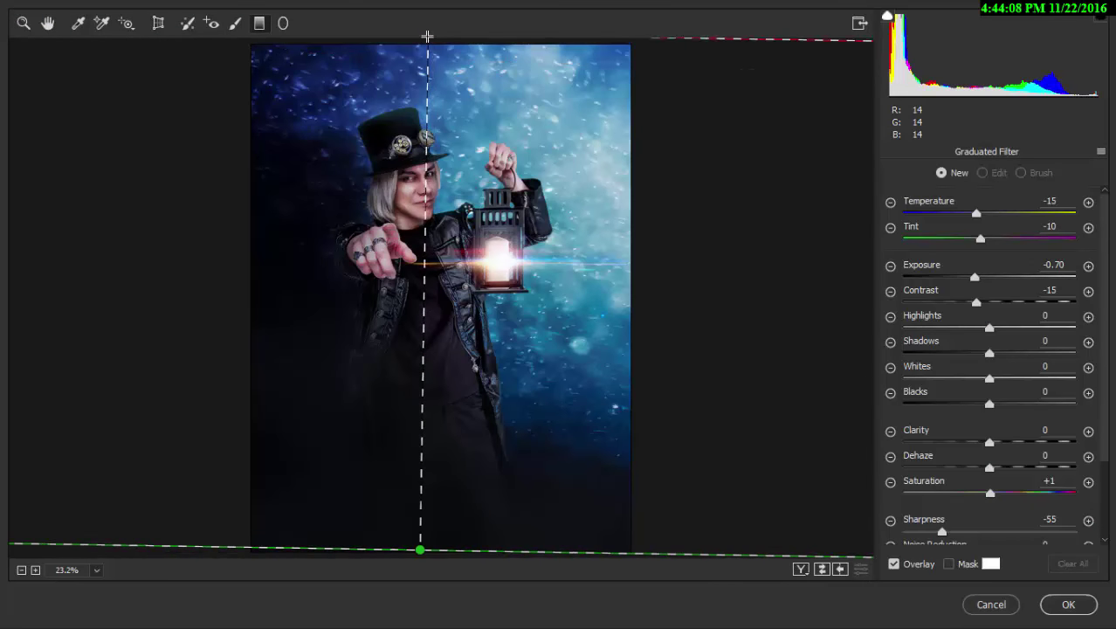
left_click_drag(433, 37, 420, 42)
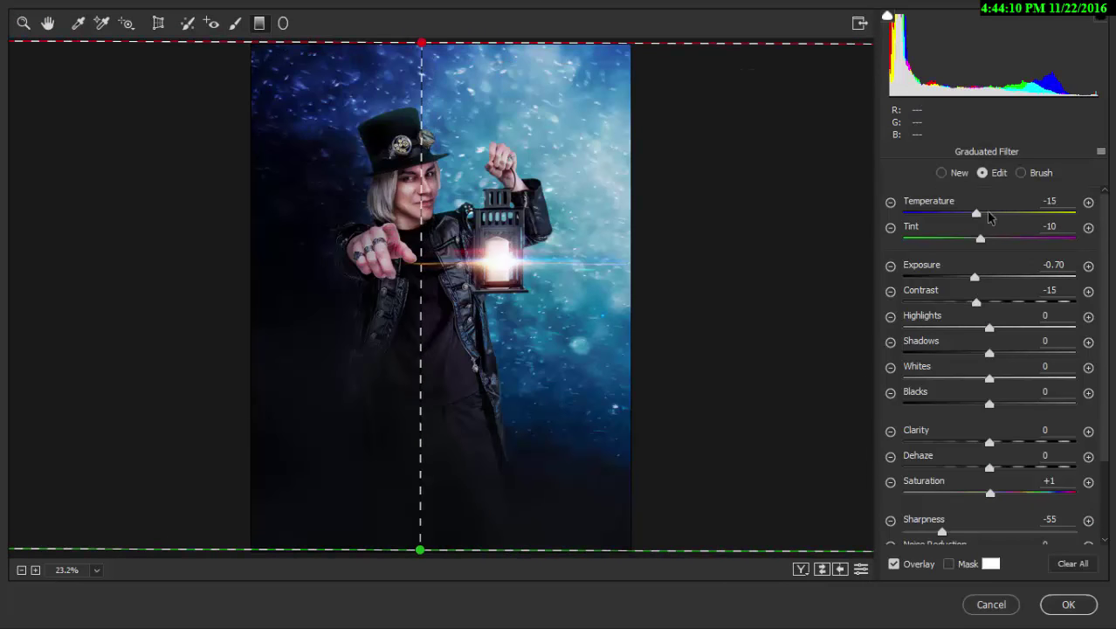
mouse_move(988, 213)
left_mouse_down()
mouse_move(1009, 220)
mouse_move(947, 220)
mouse_move(1004, 239)
left_mouse_up()
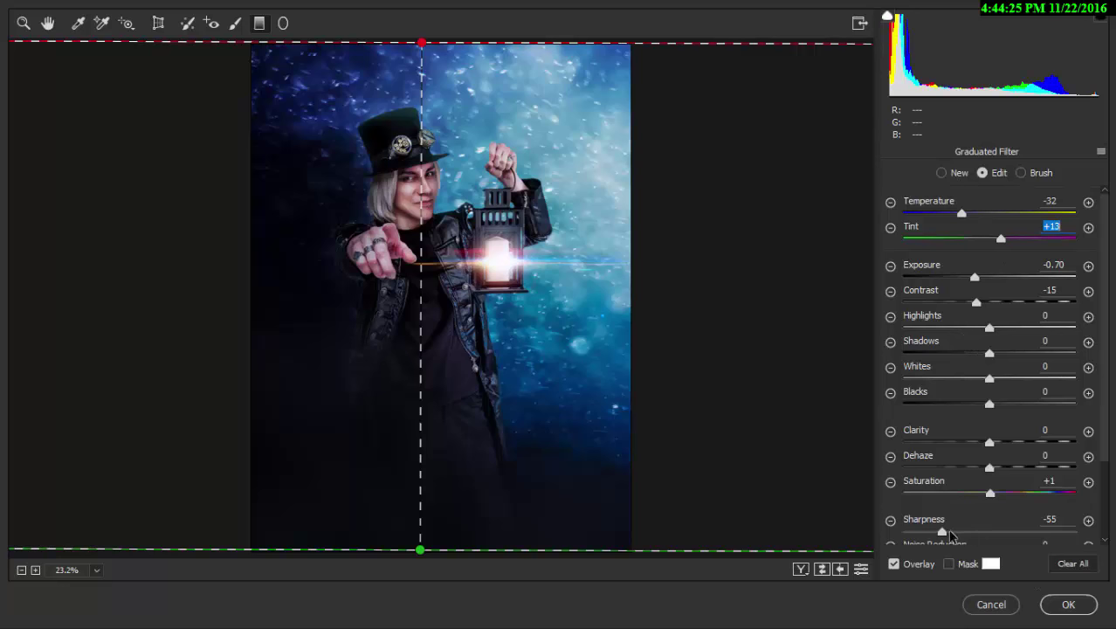
Step: Set the graduated filter's Sharpness -26, Dehaze -10, Blacks -11, Shadows 0, and apply it
left_click_drag(942, 532, 965, 533)
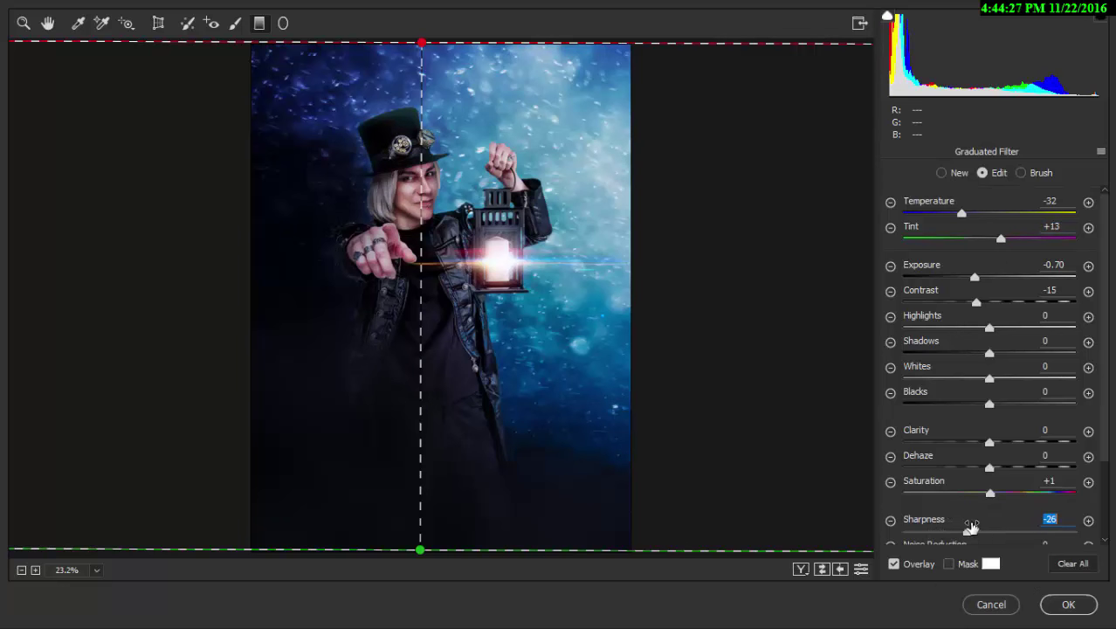
mouse_move(990, 469)
left_mouse_down()
mouse_move(1013, 471)
mouse_move(975, 470)
mouse_move(985, 470)
left_mouse_up()
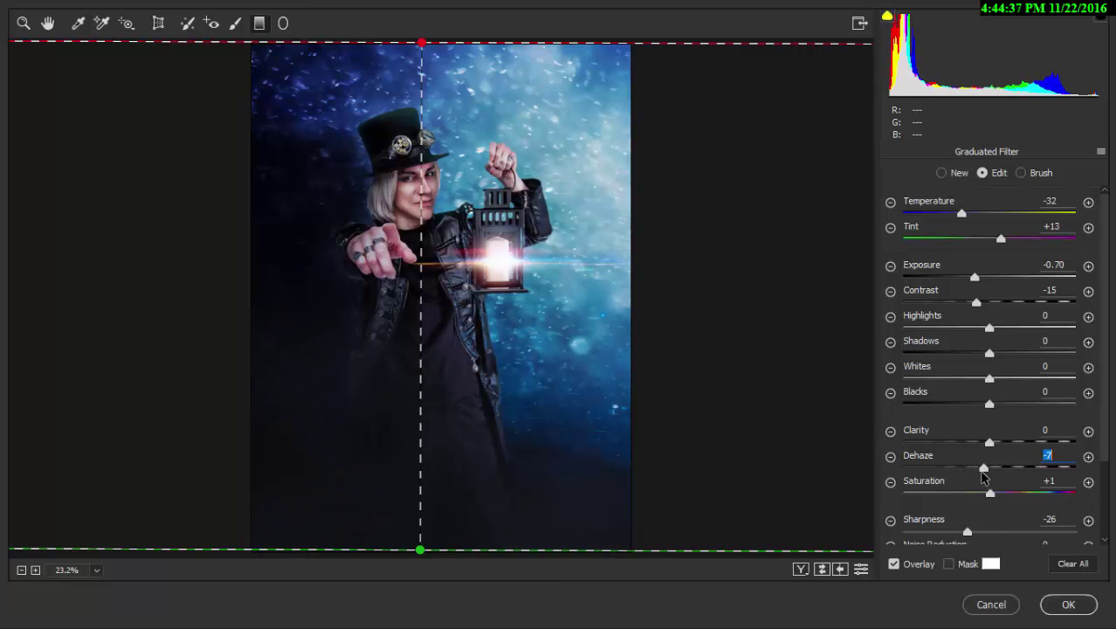
left_click_drag(989, 406, 979, 410)
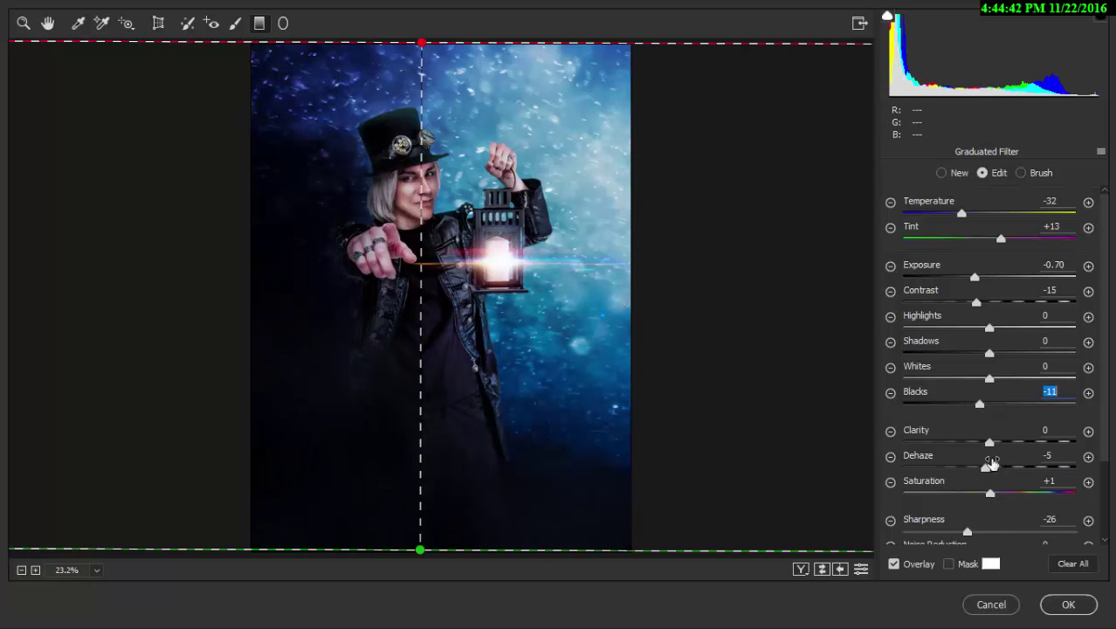
left_click_drag(987, 466, 981, 468)
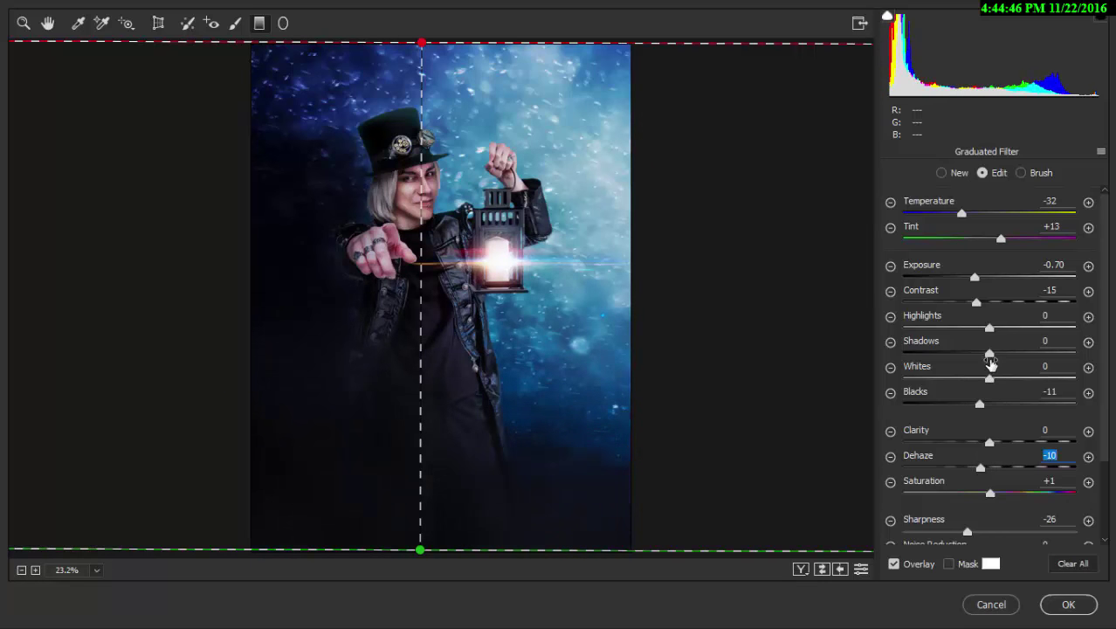
mouse_move(988, 352)
left_mouse_down()
mouse_move(980, 356)
mouse_move(990, 362)
left_mouse_up()
left_click_drag(990, 361, 992, 362)
left_click(1067, 605)
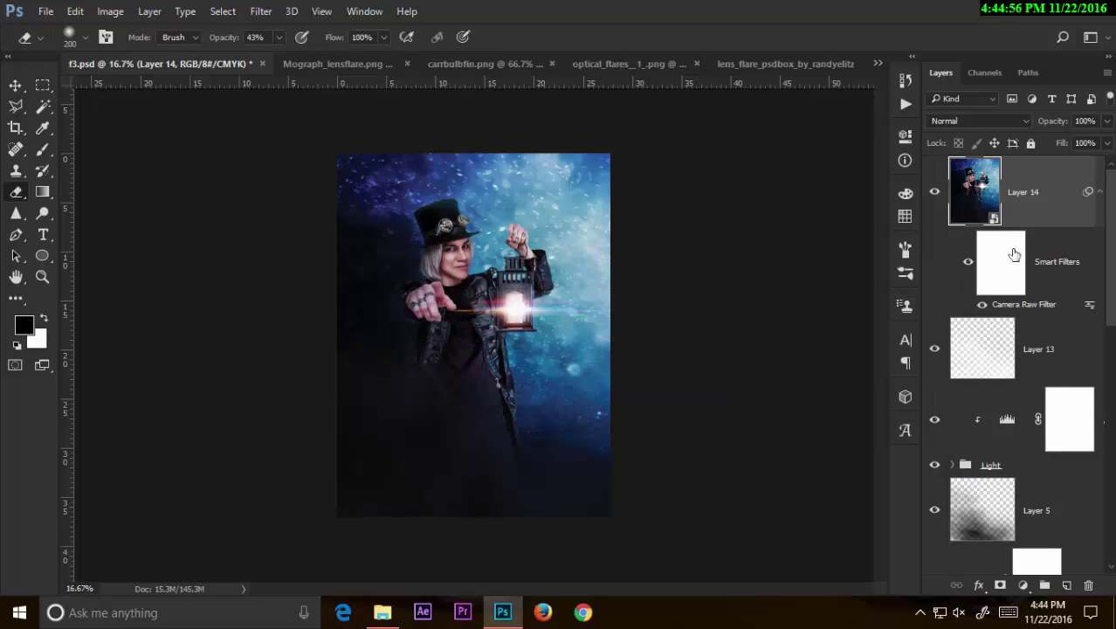
Step: Duplicate Layer 14 and launch the Camera Raw Filter on the copy
left_click_drag(1030, 227, 1066, 584)
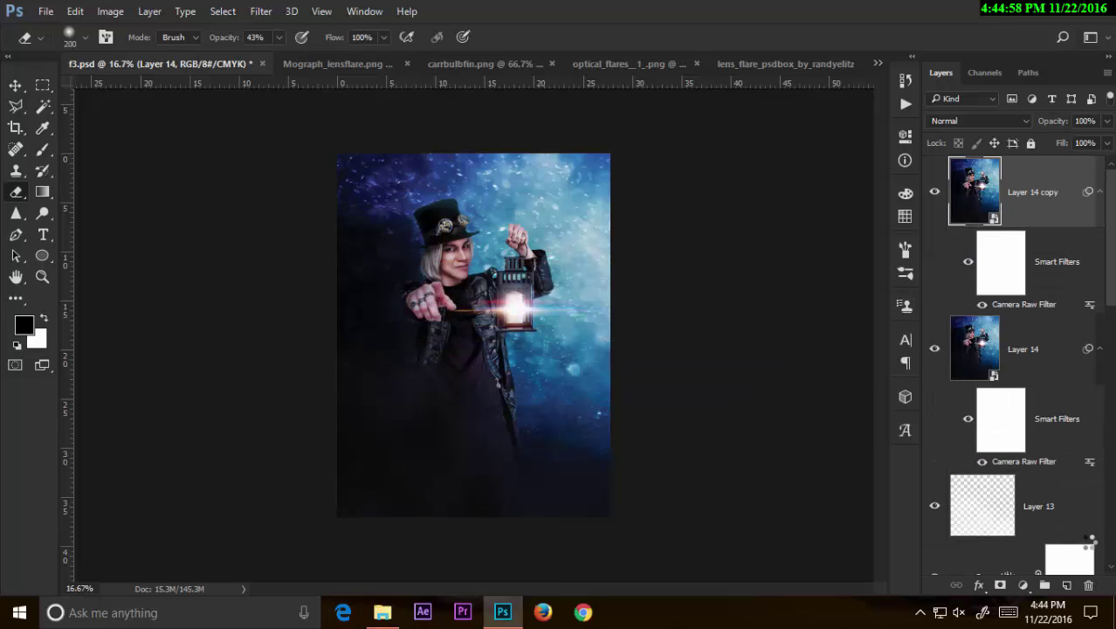
left_click(265, 14)
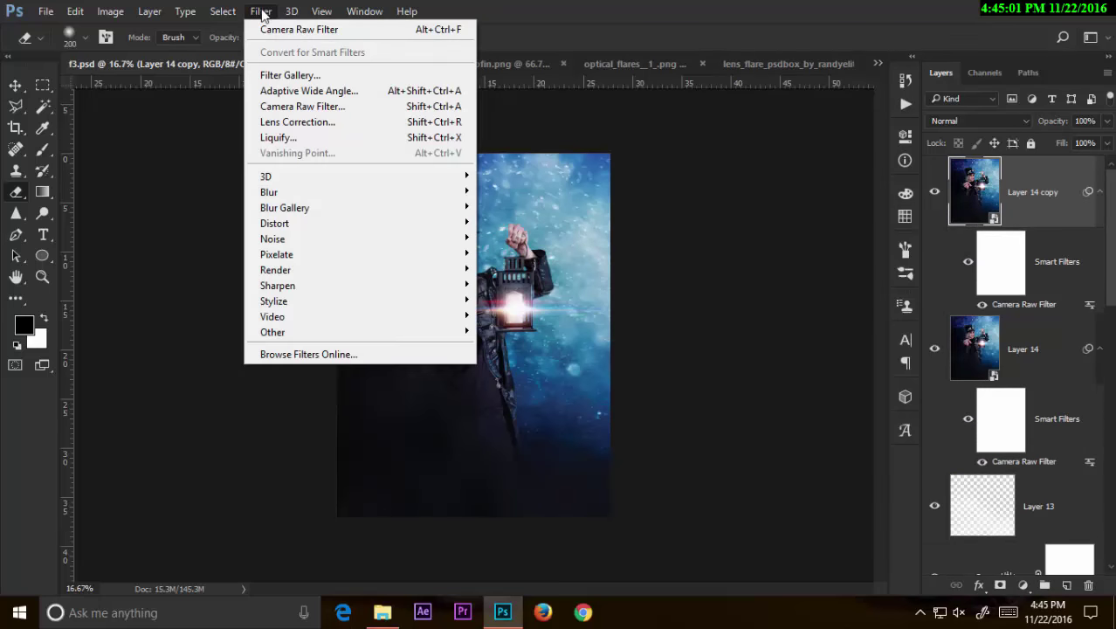
left_click(309, 109)
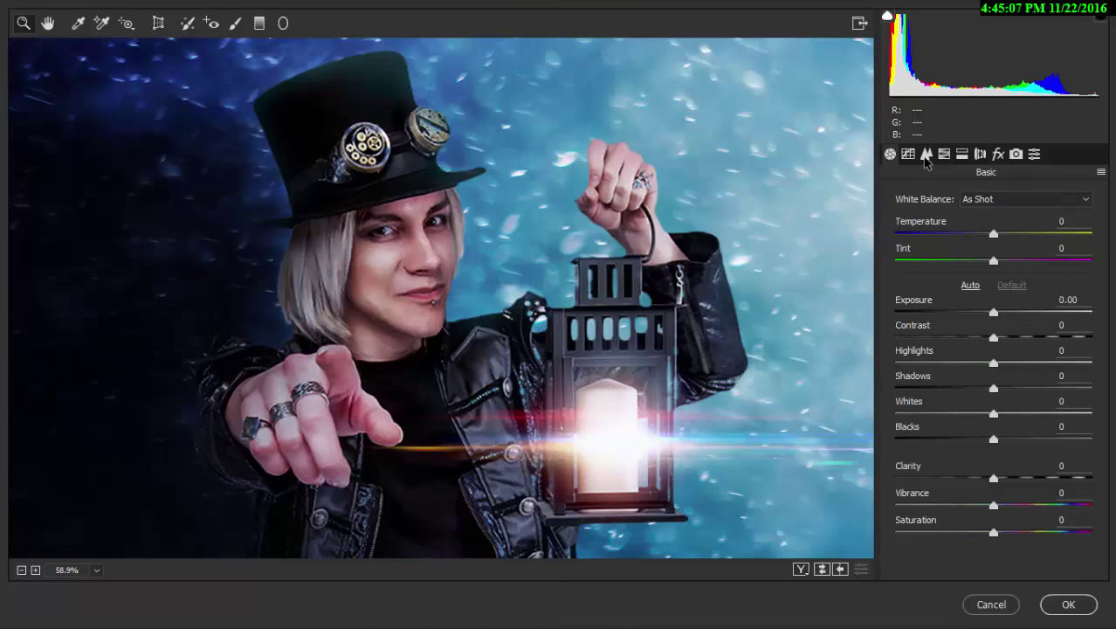
Step: In HSL, set Oranges saturation -16 and luminance +10, darken the blues, and boost Blues saturation to +25
left_click(943, 154)
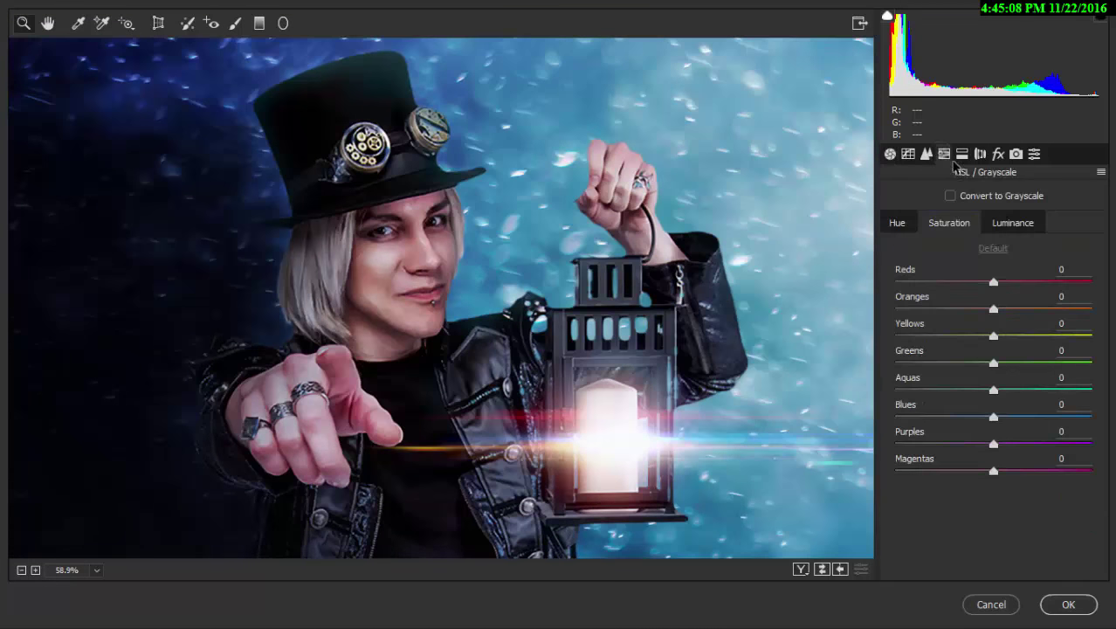
mouse_move(993, 308)
left_mouse_down()
mouse_move(978, 308)
mouse_move(1003, 311)
left_mouse_up()
left_click(1011, 223)
key("ctrl+0")
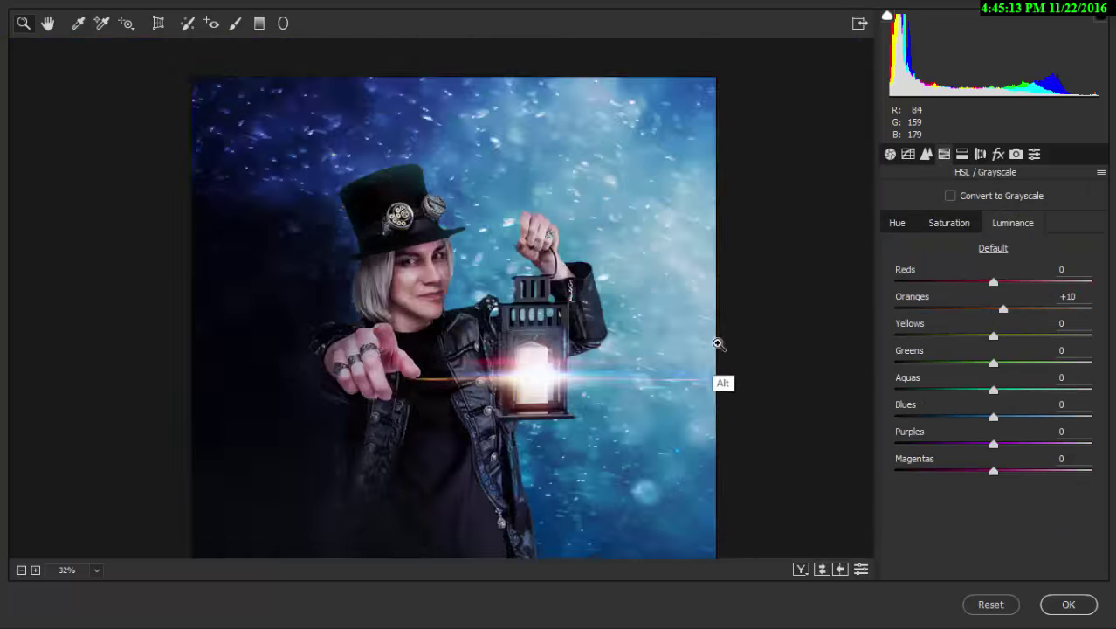
mouse_move(993, 417)
left_mouse_down()
mouse_move(970, 418)
mouse_move(1035, 418)
mouse_move(1018, 418)
left_mouse_up()
left_click(949, 224)
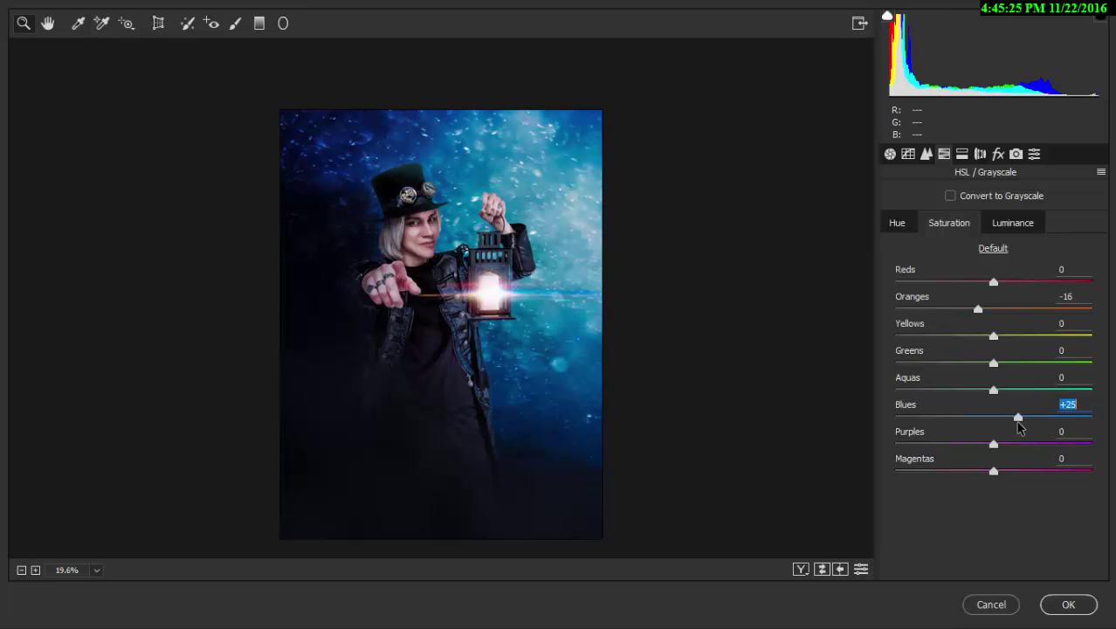
left_click(889, 154)
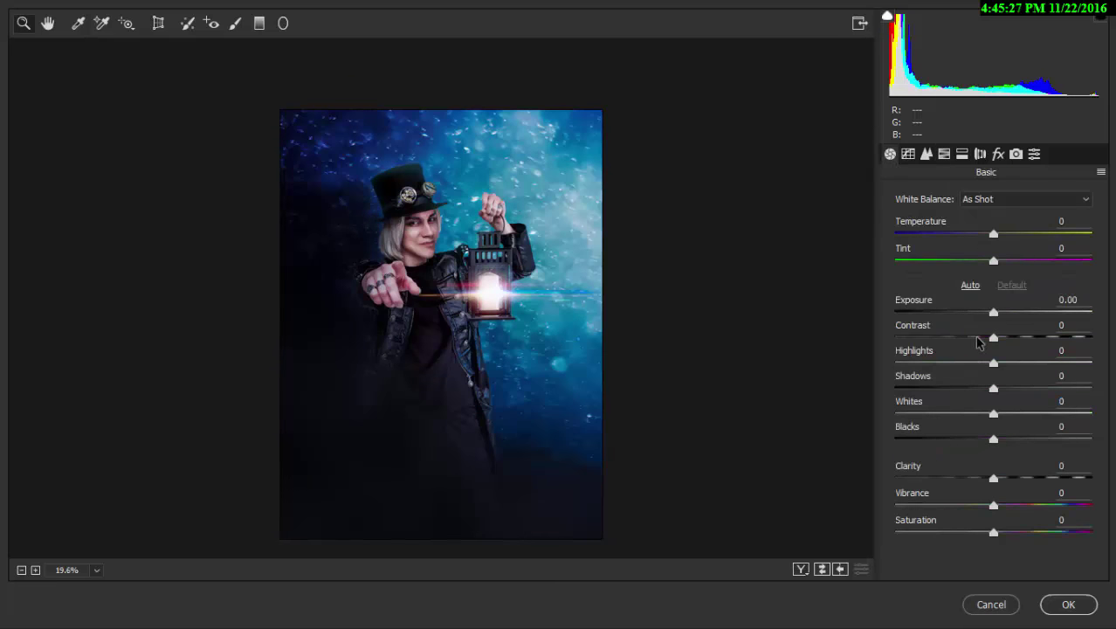
Step: In Basic, raise Exposure to +0.25, lower Contrast and Highlights, and adjust the temperature
mouse_move(996, 339)
left_mouse_down()
mouse_move(980, 338)
mouse_move(967, 367)
mouse_move(1029, 389)
mouse_move(1010, 415)
mouse_move(959, 441)
mouse_move(972, 445)
left_mouse_up()
left_click_drag(993, 314, 989, 341)
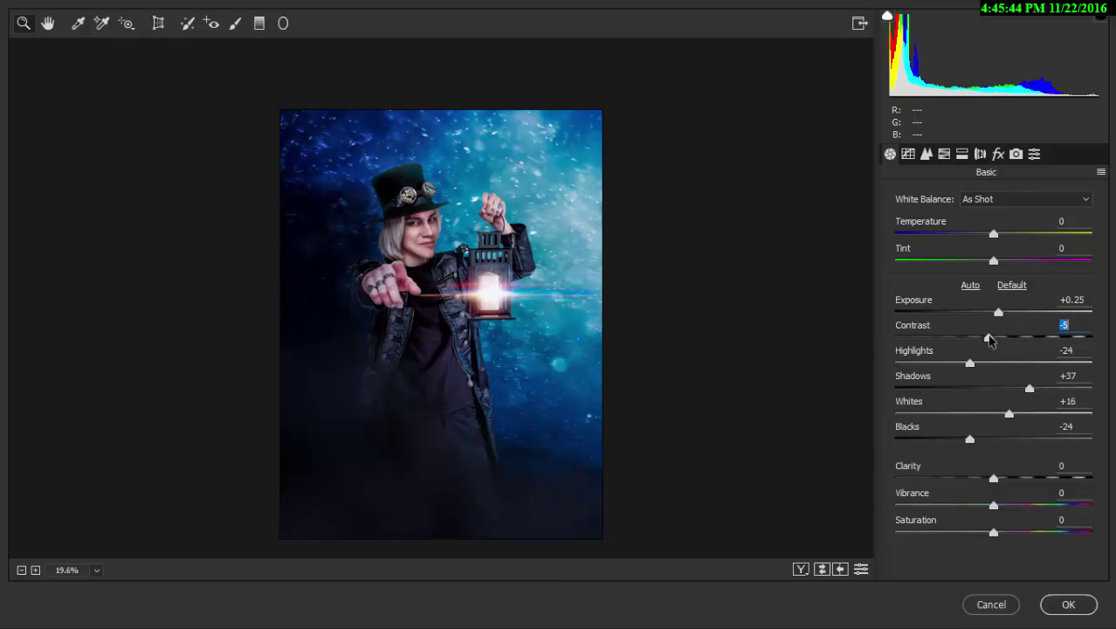
mouse_move(996, 232)
left_mouse_down()
mouse_move(1006, 240)
mouse_move(996, 241)
left_mouse_up()
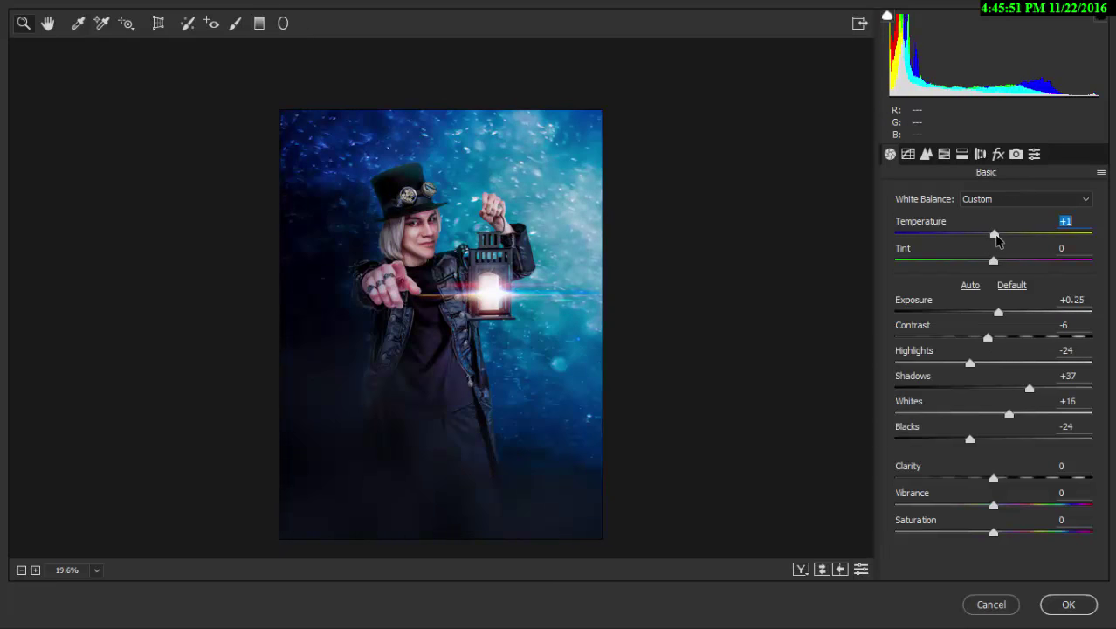
left_click(476, 223)
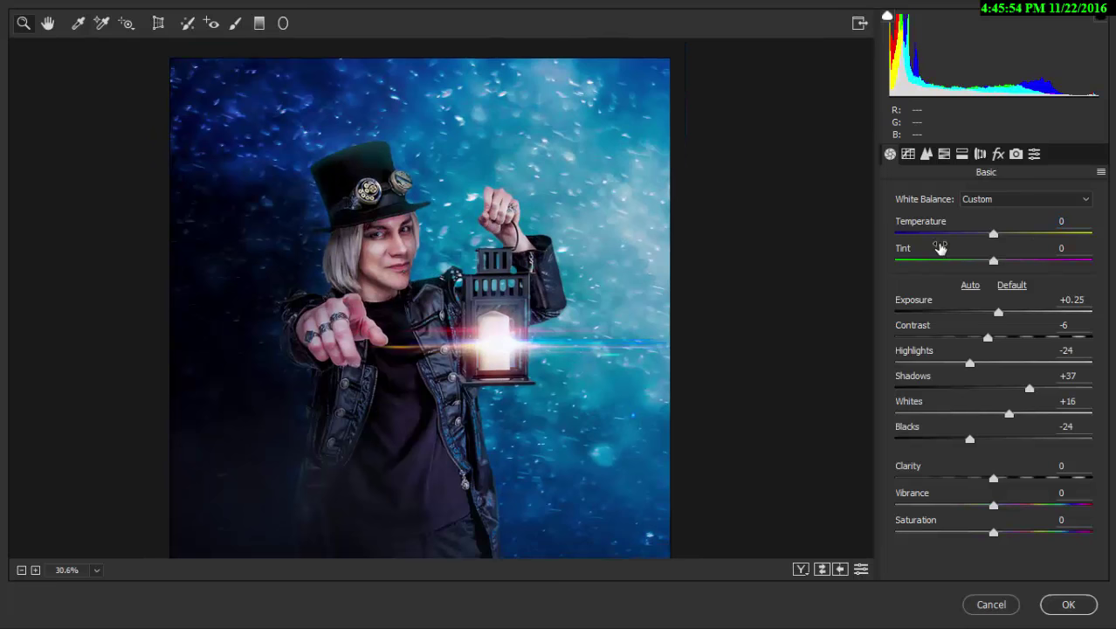
Step: In Detail, set sharpening Amount 19, Radius 1.1, Masking 100 and Luminance noise reduction 13
left_click(908, 154)
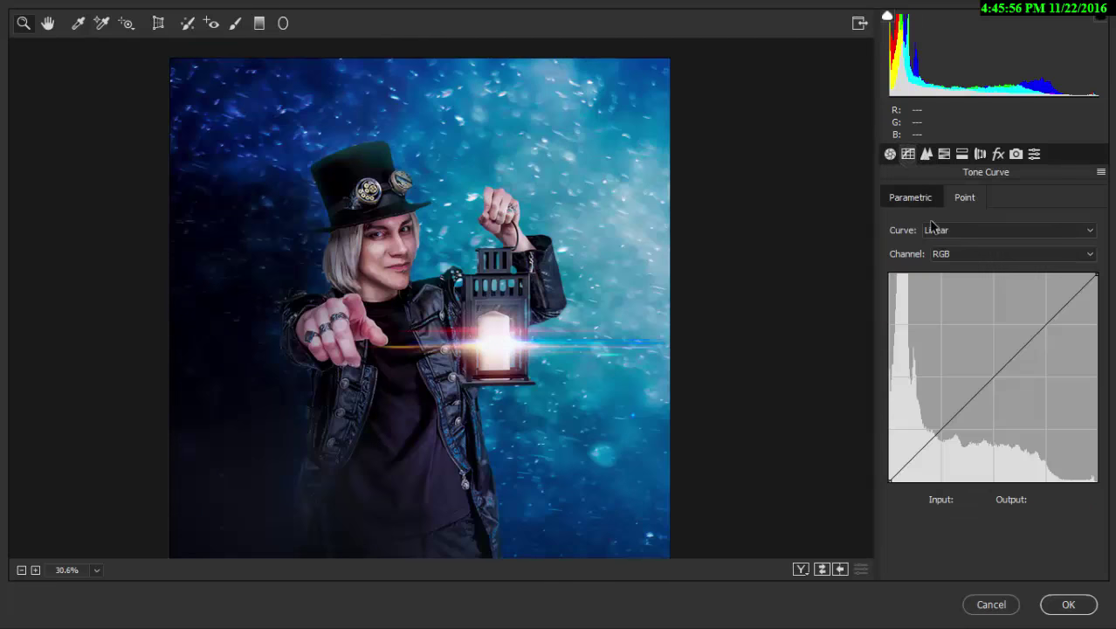
left_click(926, 157)
left_click_drag(897, 358, 921, 358)
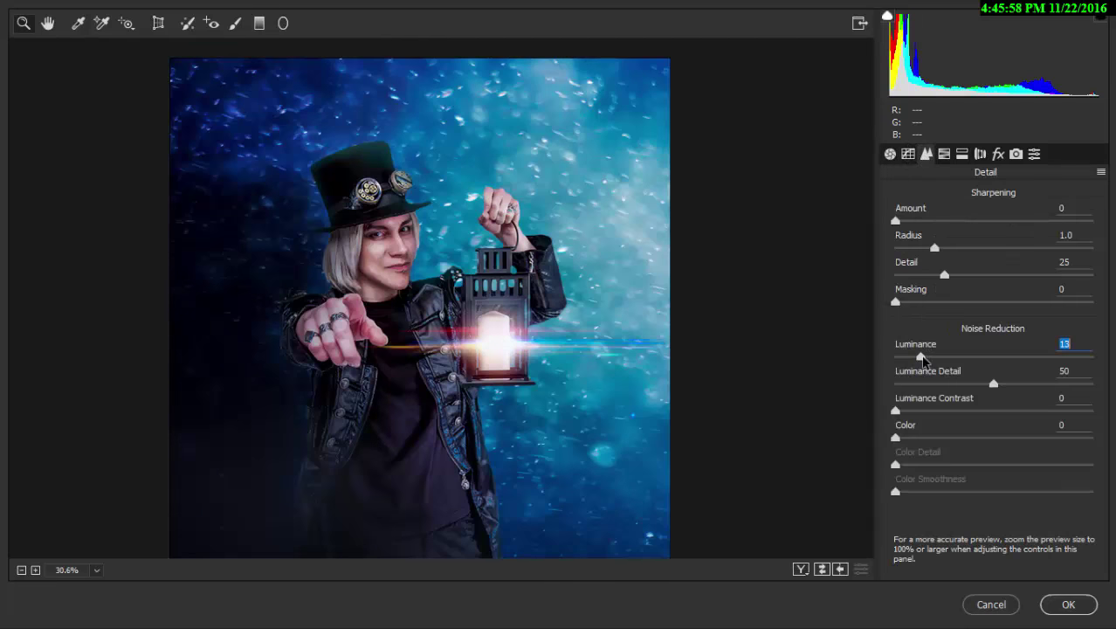
left_click_drag(896, 221, 927, 222)
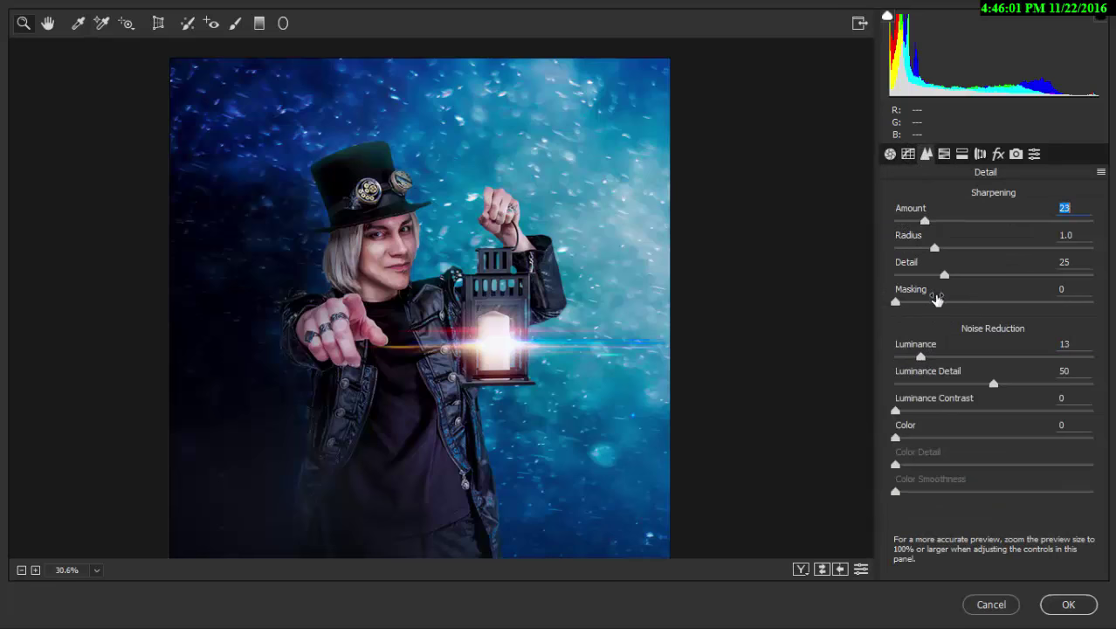
left_click_drag(936, 300, 1102, 301)
left_click_drag(935, 248, 941, 249)
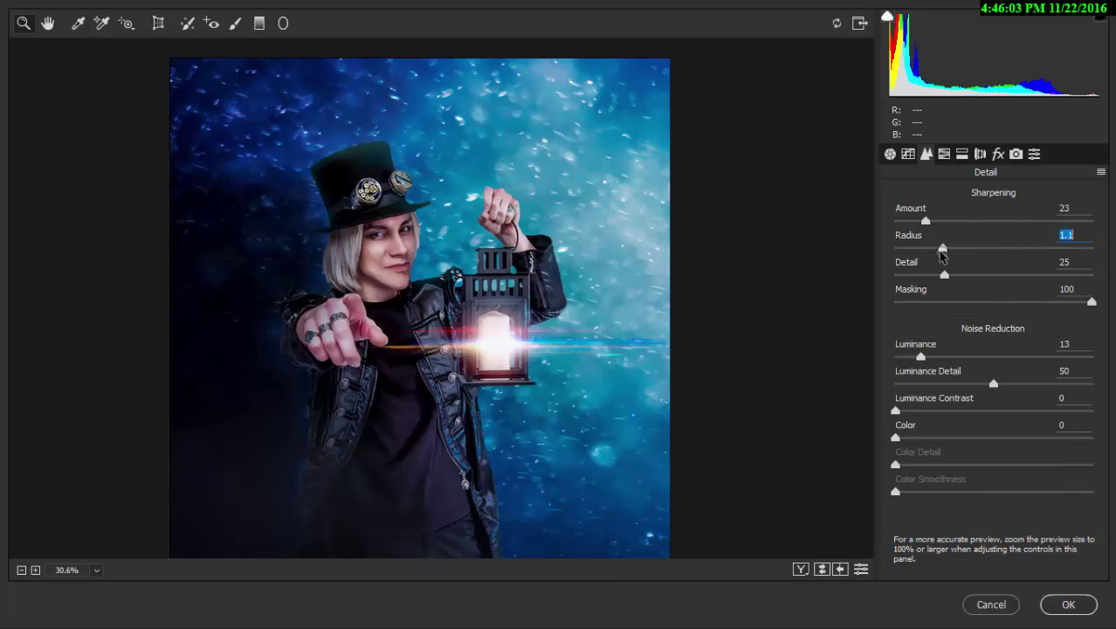
left_click_drag(383, 255, 836, 284)
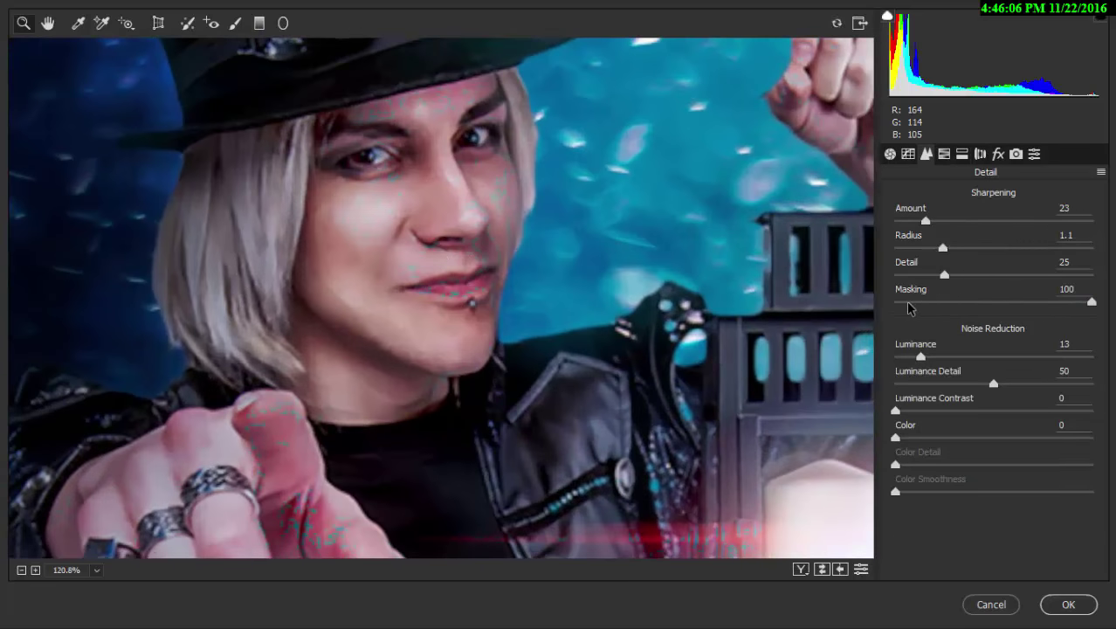
double_click(908, 302)
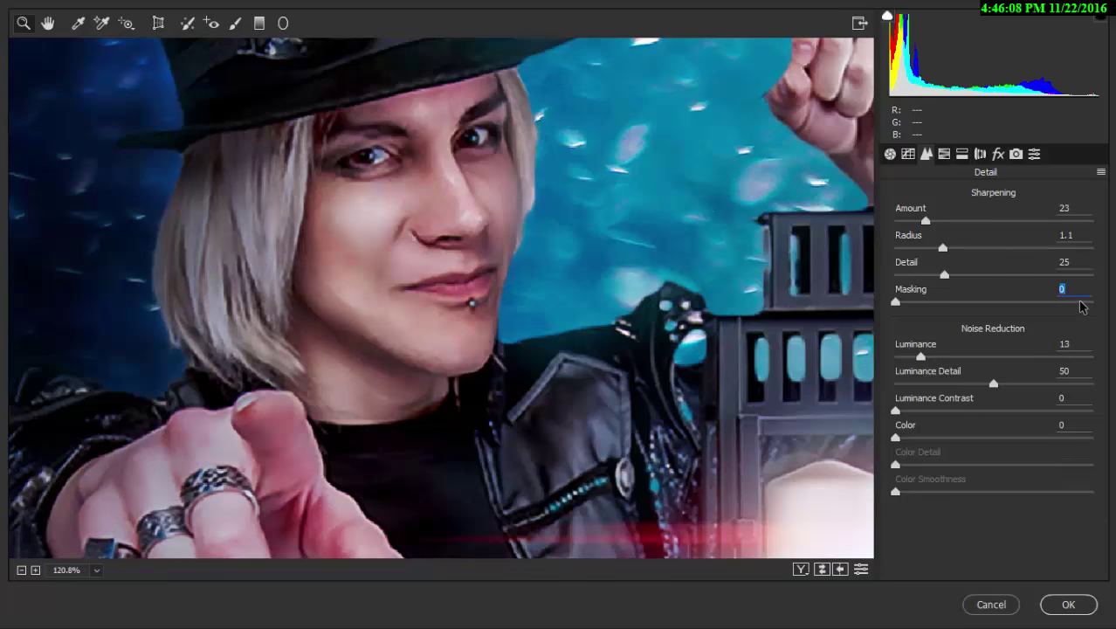
type("100")
key("ctrl+0")
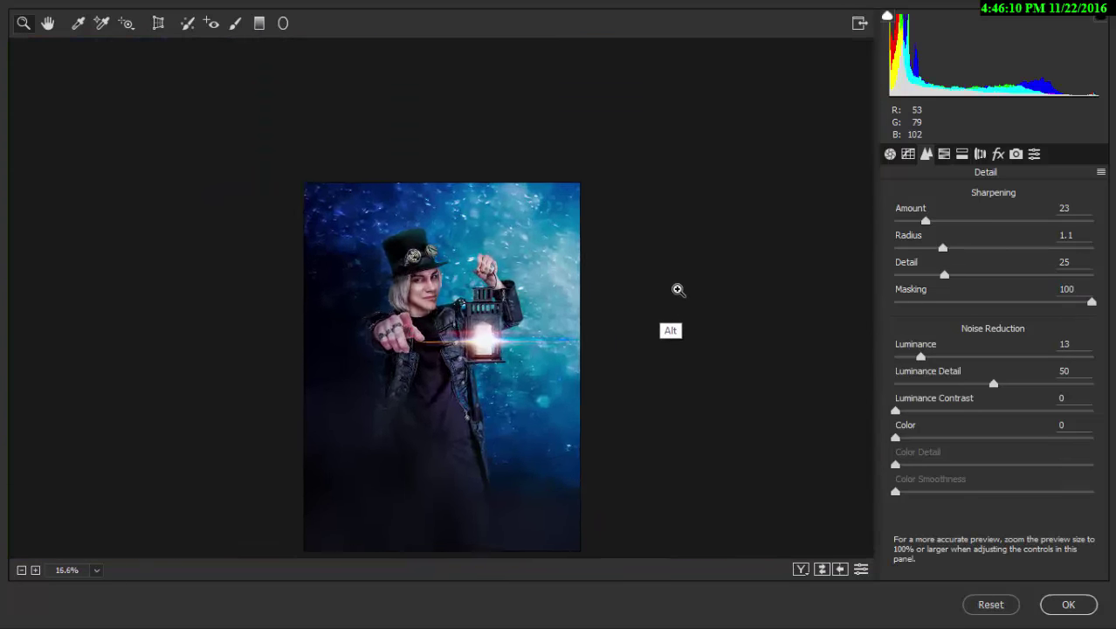
scroll(677, 289, "up", 3)
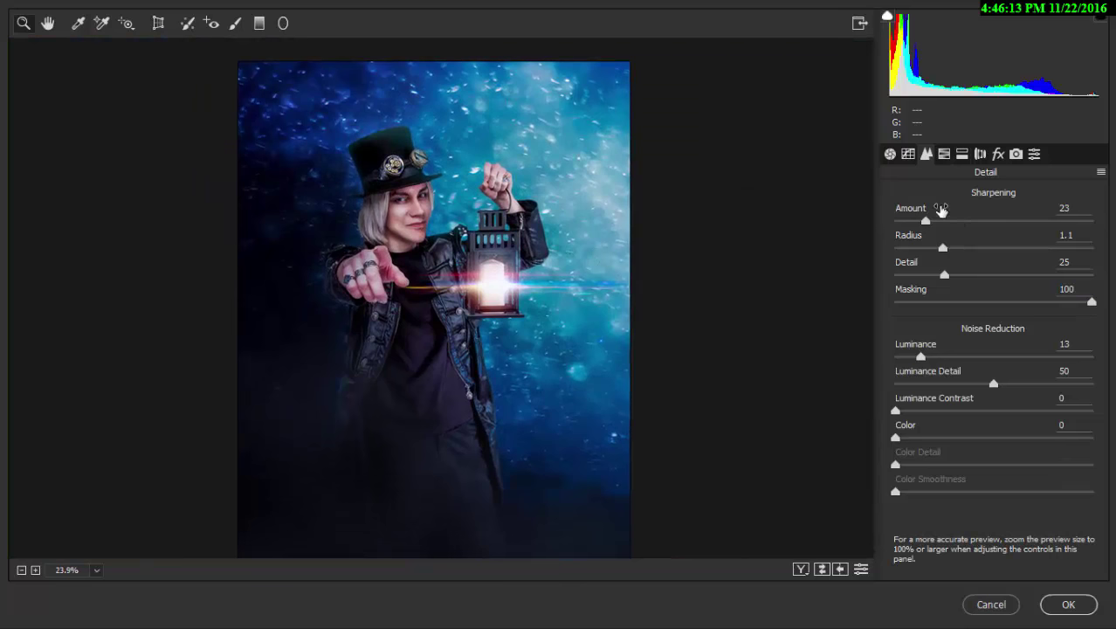
left_click_drag(926, 223, 917, 222)
Step: Tint the split-toning highlights blue at hue 242
left_click(960, 155)
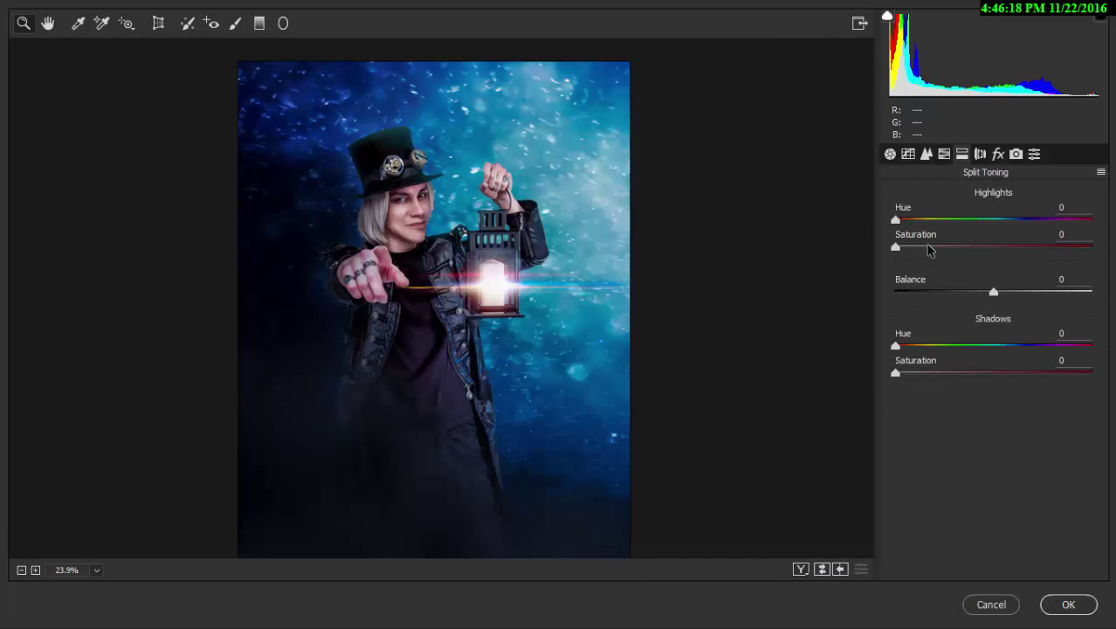
left_click_drag(930, 250, 937, 250)
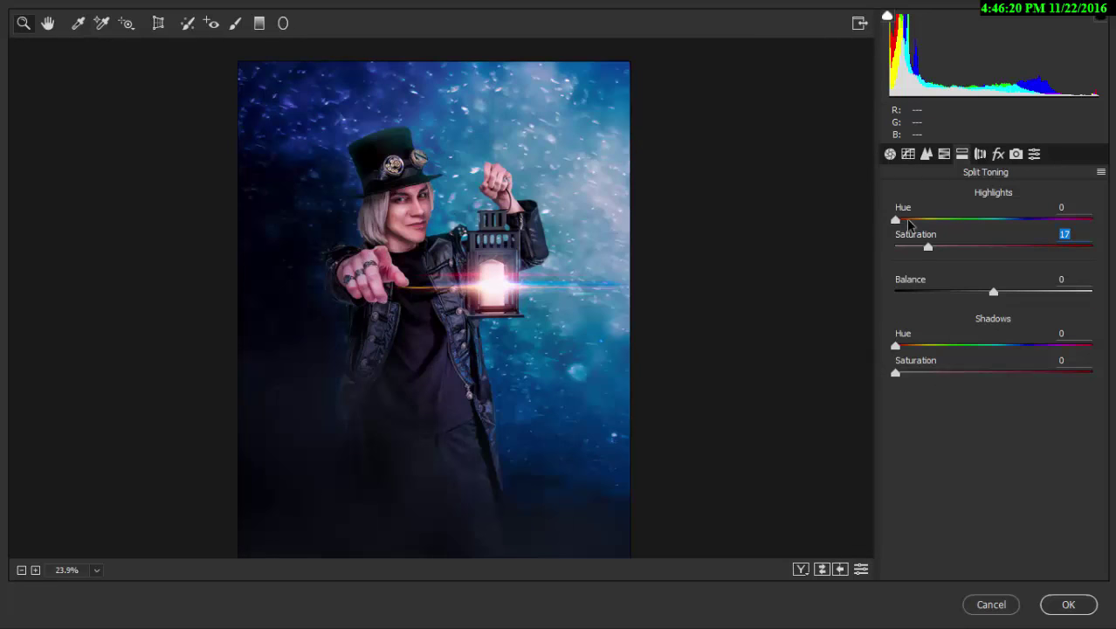
mouse_move(896, 219)
left_mouse_down()
mouse_move(1038, 224)
mouse_move(1027, 220)
left_mouse_up()
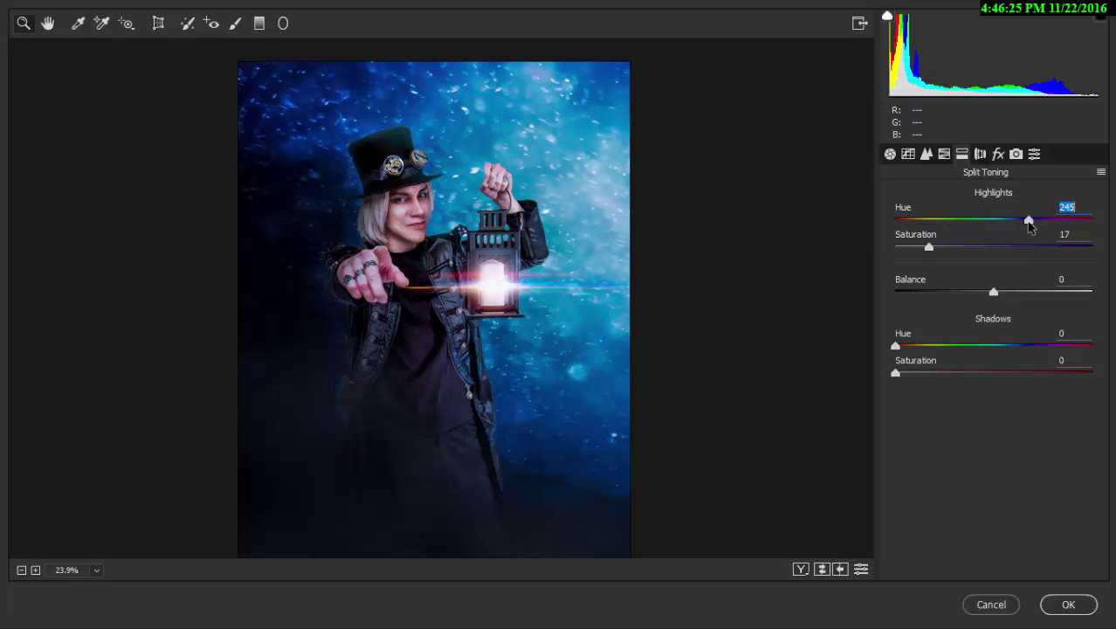
Step: Give the shadows a faint tint at saturation 11, set balance +41 and highlight saturation 39
left_click(928, 373)
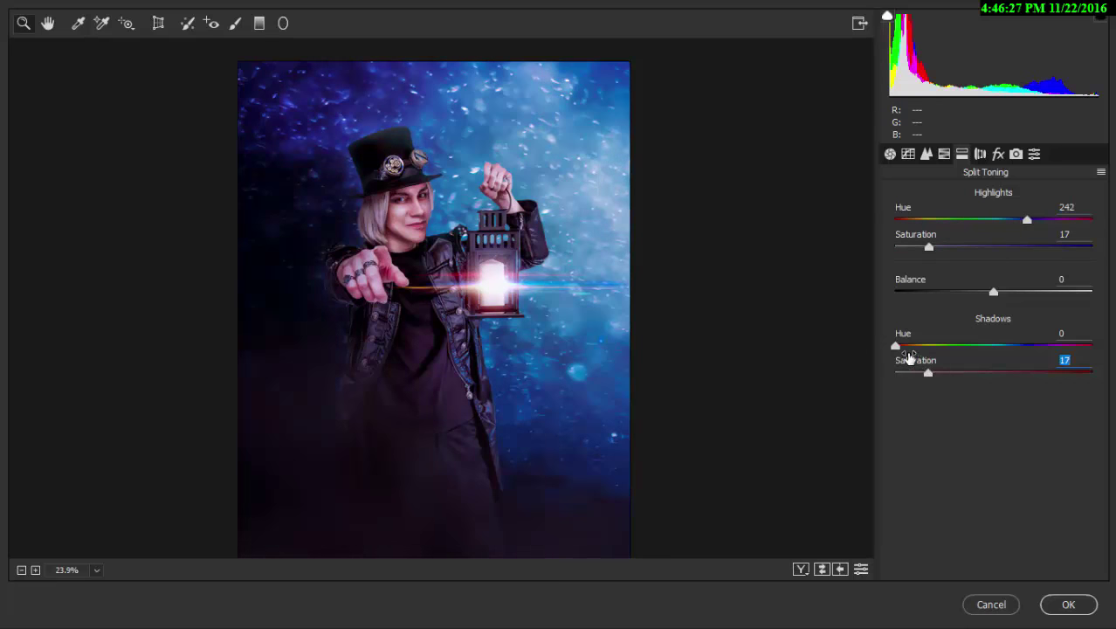
mouse_move(896, 345)
left_mouse_down()
mouse_move(912, 345)
mouse_move(895, 347)
left_mouse_up()
mouse_move(903, 347)
left_mouse_down()
mouse_move(1112, 342)
mouse_move(853, 361)
left_mouse_up()
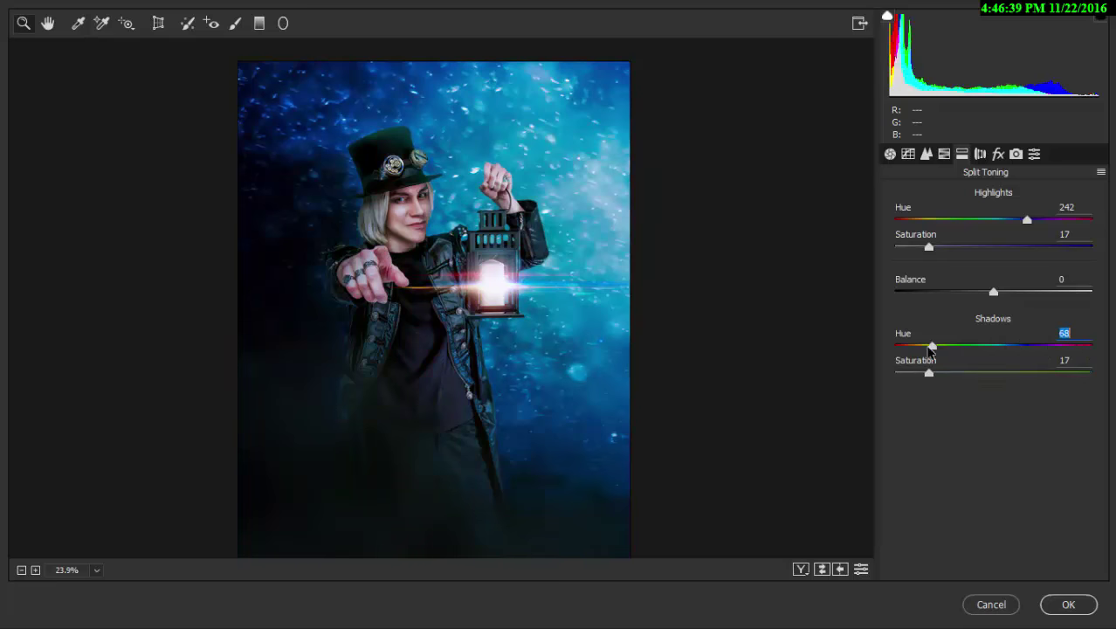
left_click_drag(929, 373, 917, 381)
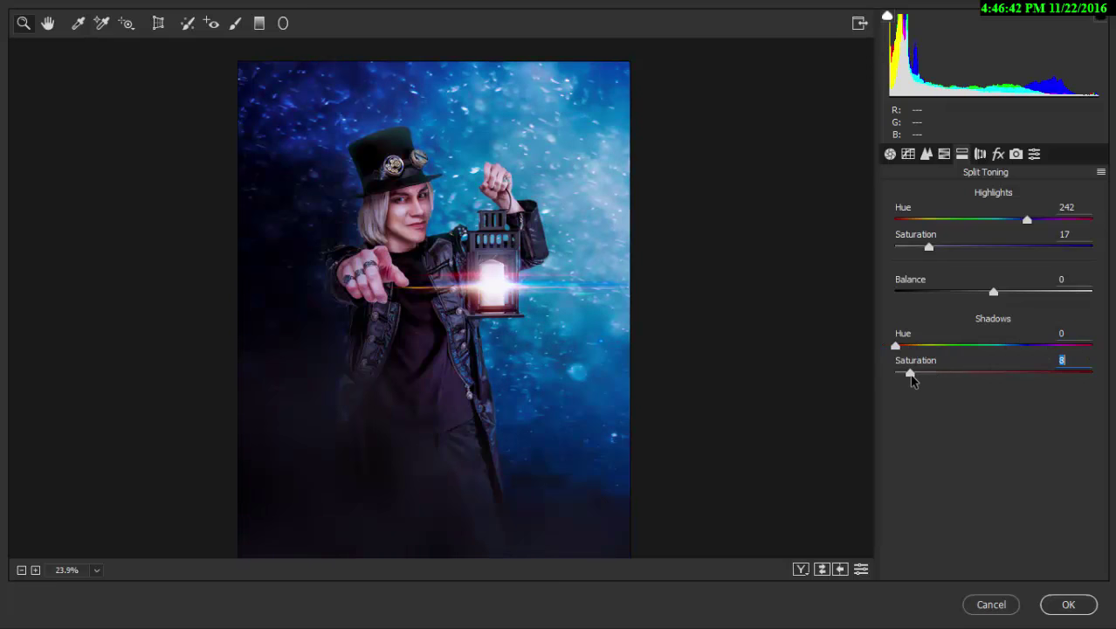
mouse_move(998, 300)
left_mouse_down()
mouse_move(1051, 297)
mouse_move(1034, 296)
left_mouse_up()
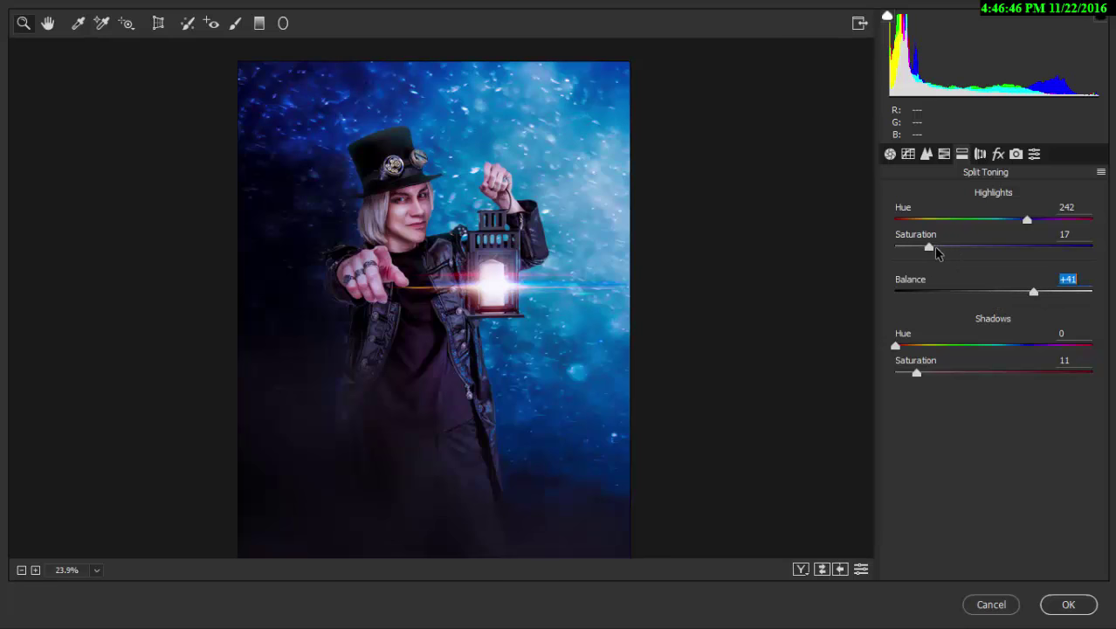
left_click_drag(929, 248, 971, 248)
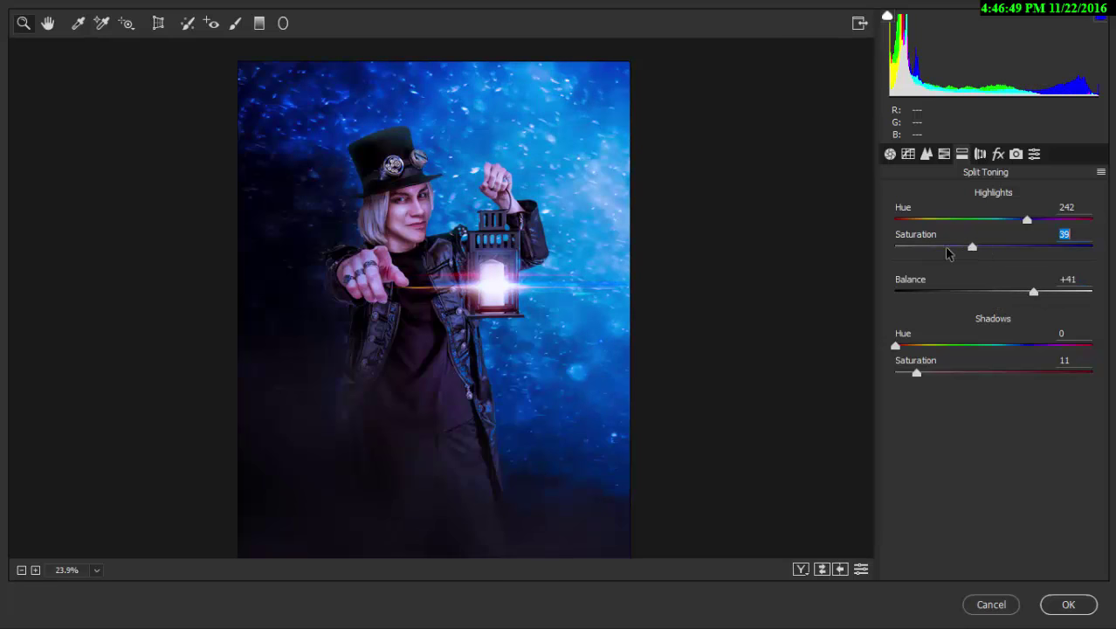
left_click(947, 247)
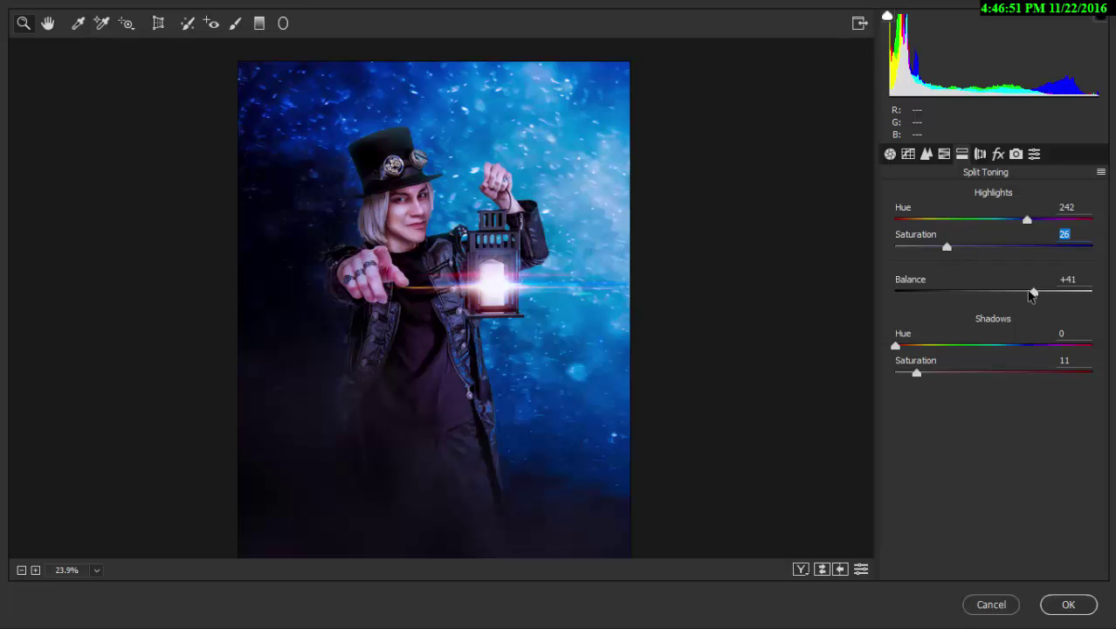
Step: Lower the split-toning balance to +36, shift the Blues hue to about +9, and show the Tone Curve
left_click(1028, 294)
left_click(944, 154)
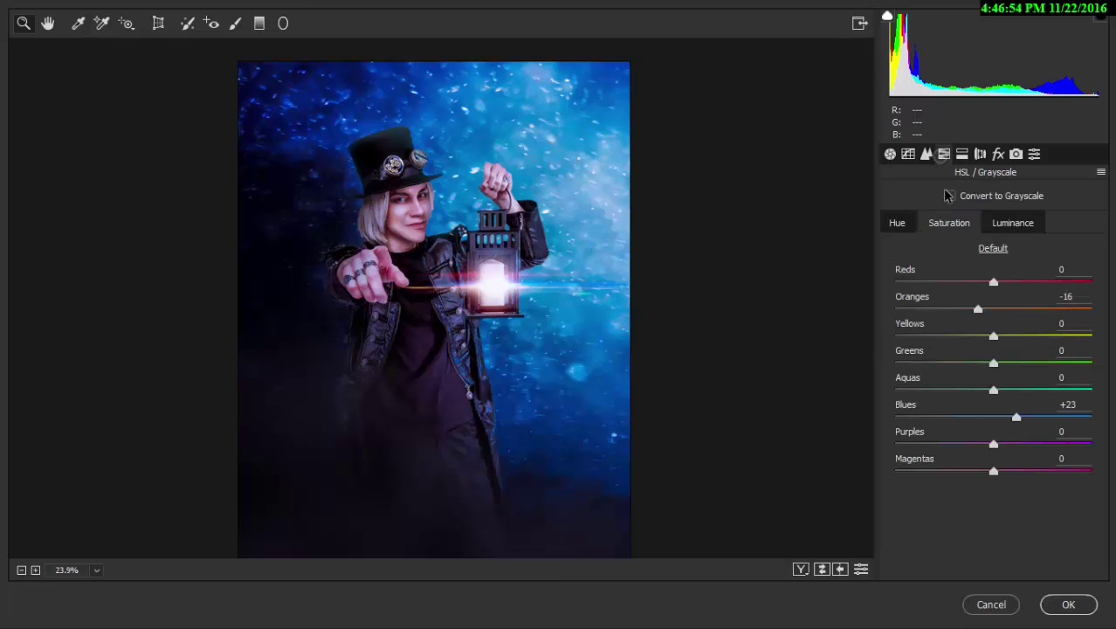
left_click(897, 223)
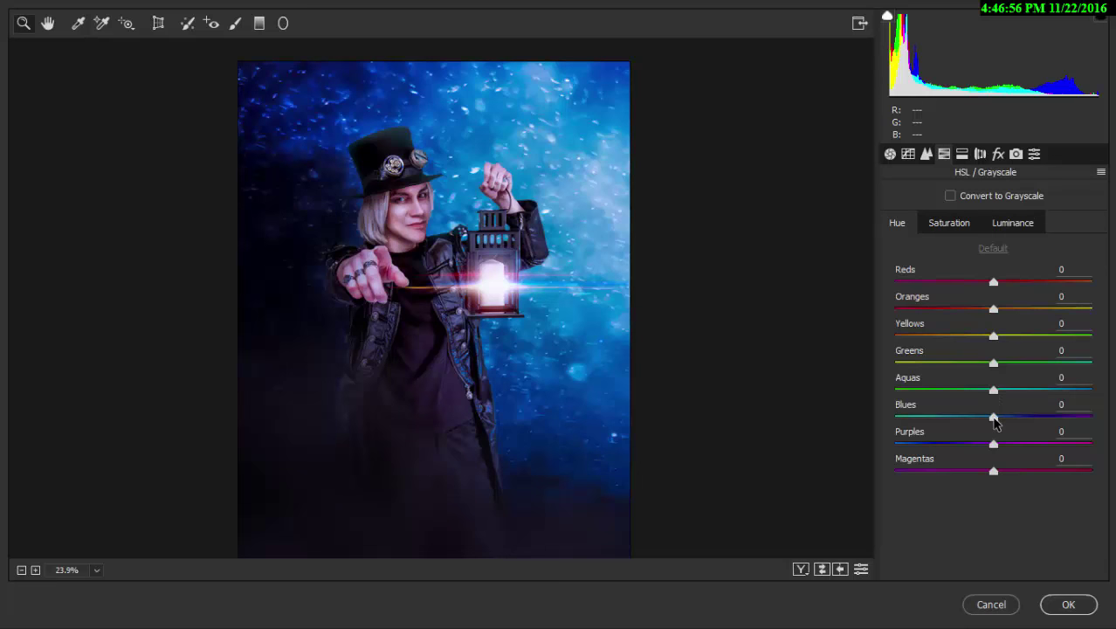
left_click_drag(995, 423, 998, 418)
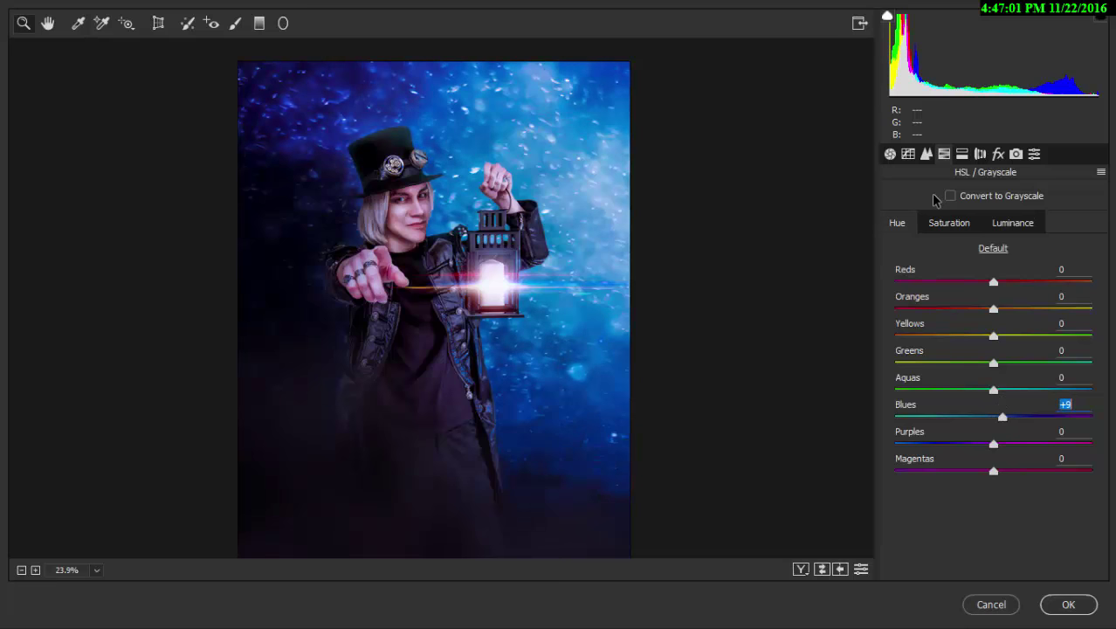
left_click(889, 154)
left_click(908, 154)
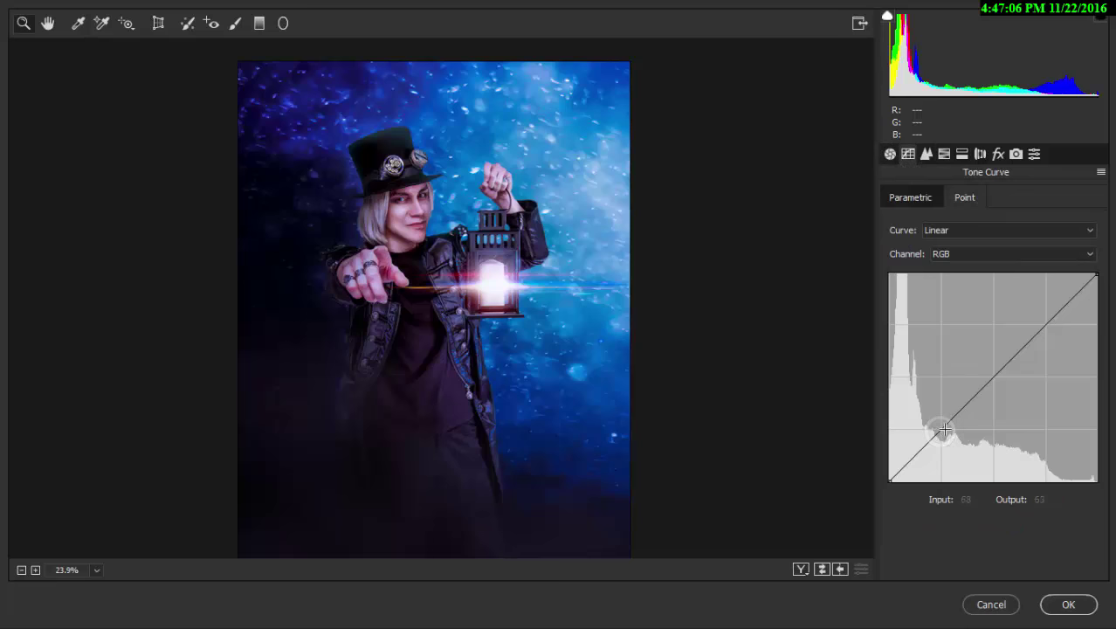
Step: Add RGB curve points near 73/63 and 191/187 and lift the black point
left_click_drag(943, 430, 949, 426)
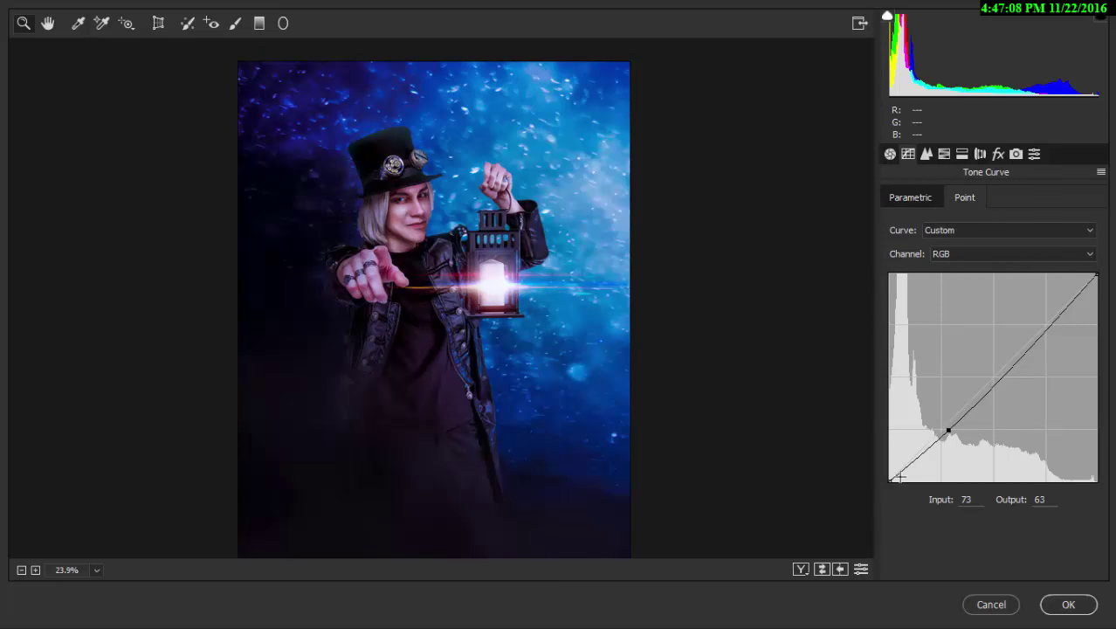
left_click_drag(888, 464, 888, 457)
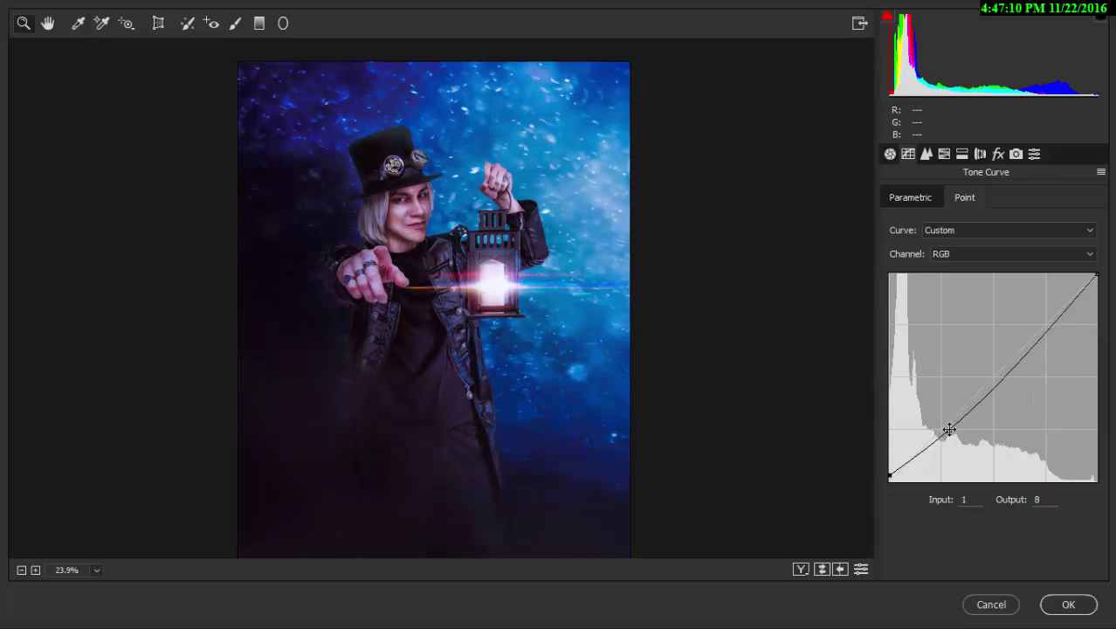
left_click_drag(950, 430, 951, 429)
left_click_drag(1036, 327, 1039, 331)
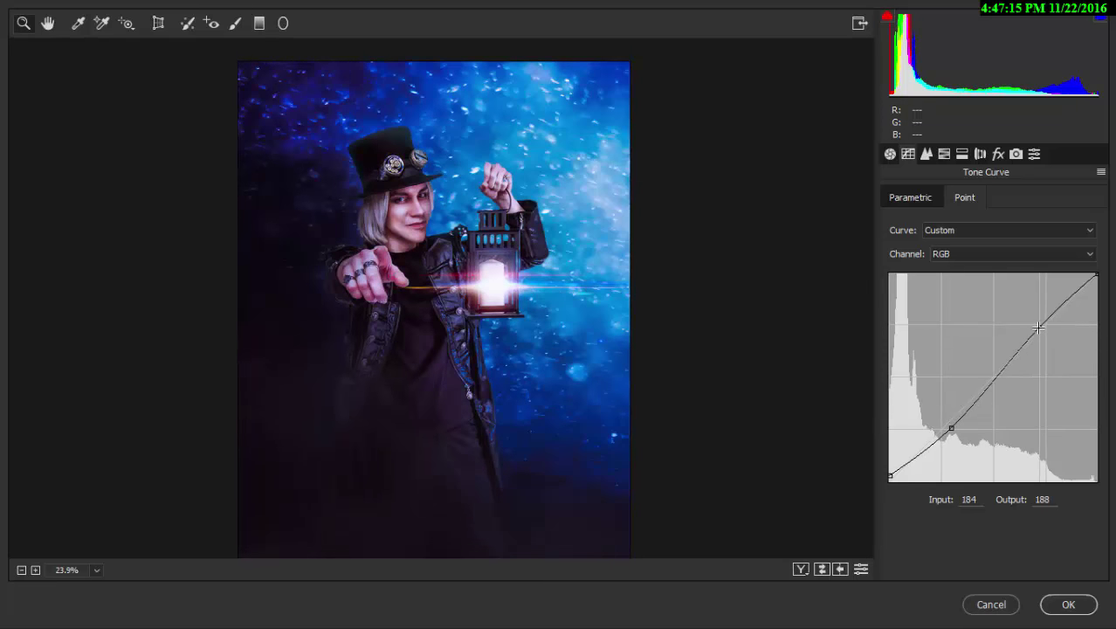
left_click(482, 218)
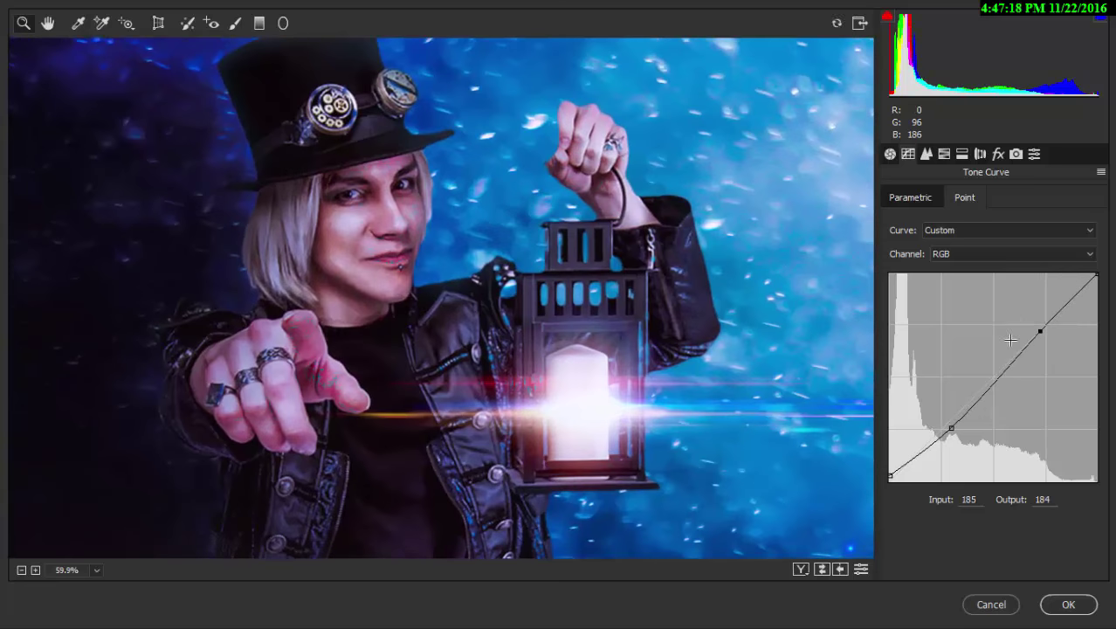
left_click_drag(1040, 325, 1045, 323)
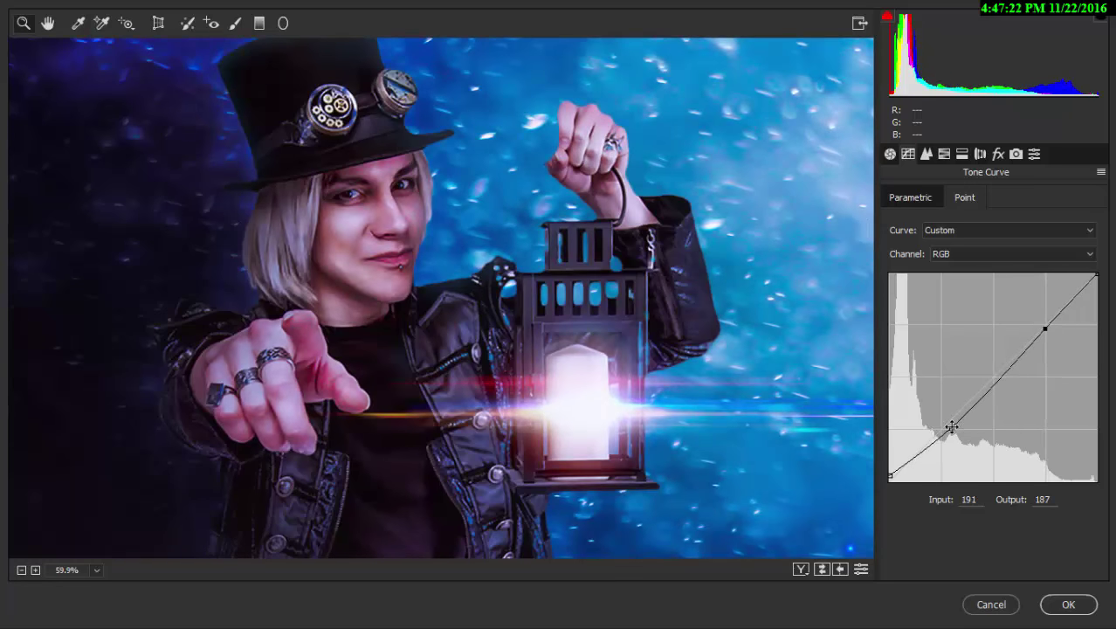
left_click(934, 198)
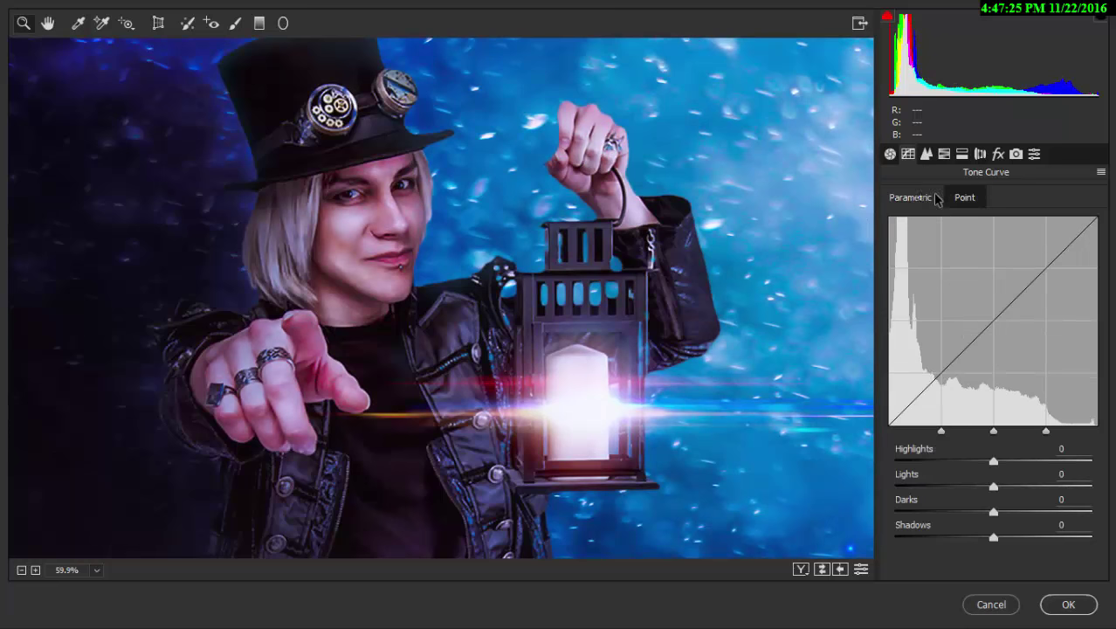
left_click(960, 200)
Step: Add Red-channel curve points that pull red from the midtones and nudge its black point
left_click(966, 255)
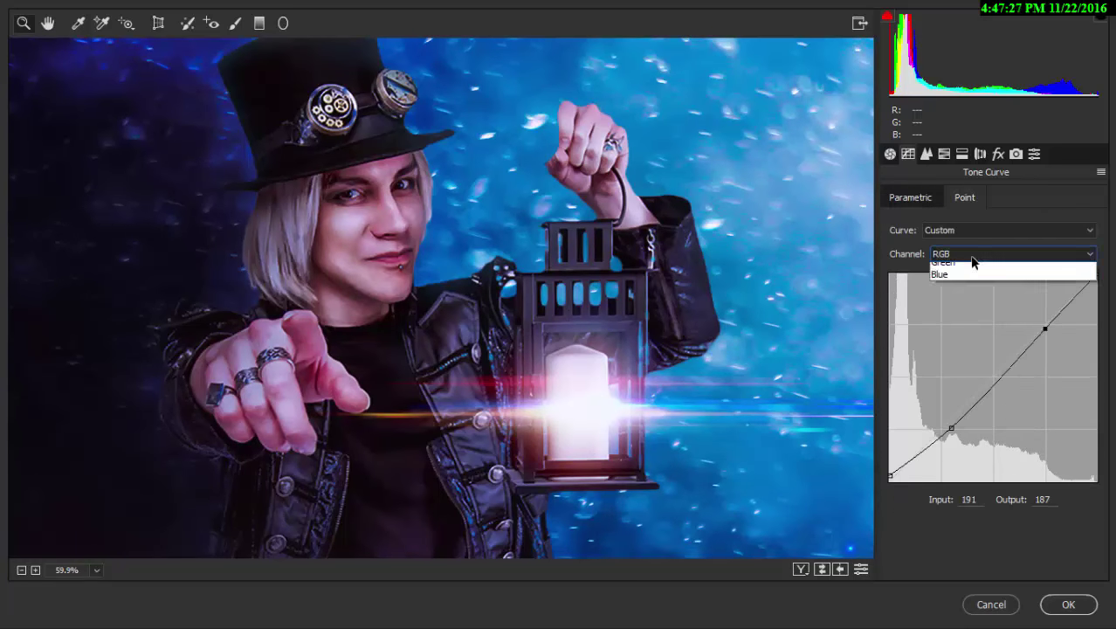
left_click(965, 281)
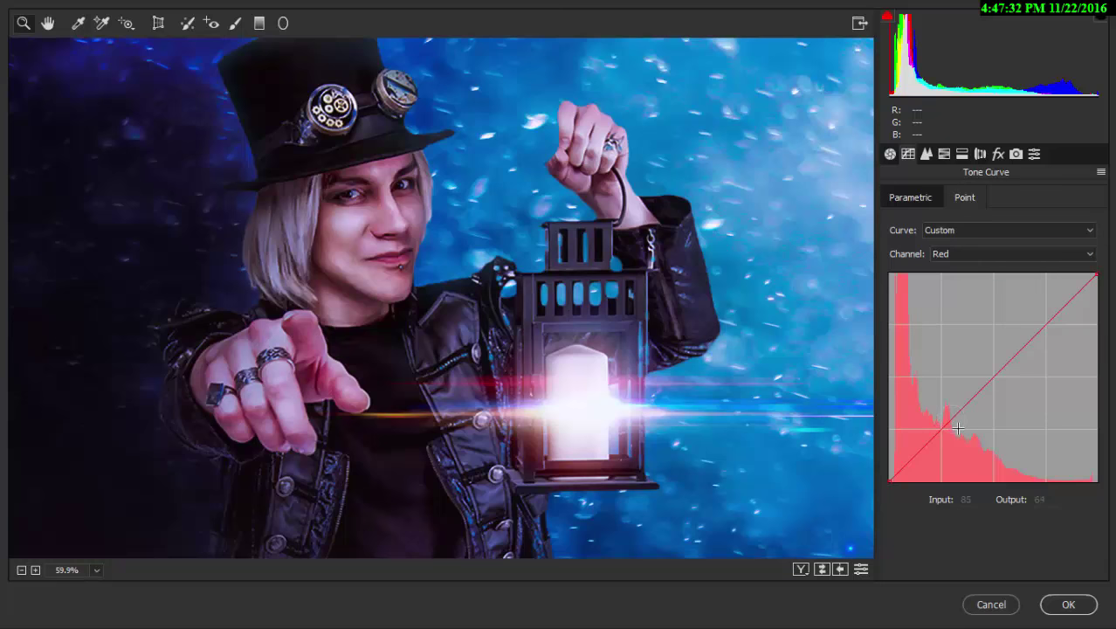
left_click_drag(957, 415, 956, 416)
key("ctrl+0")
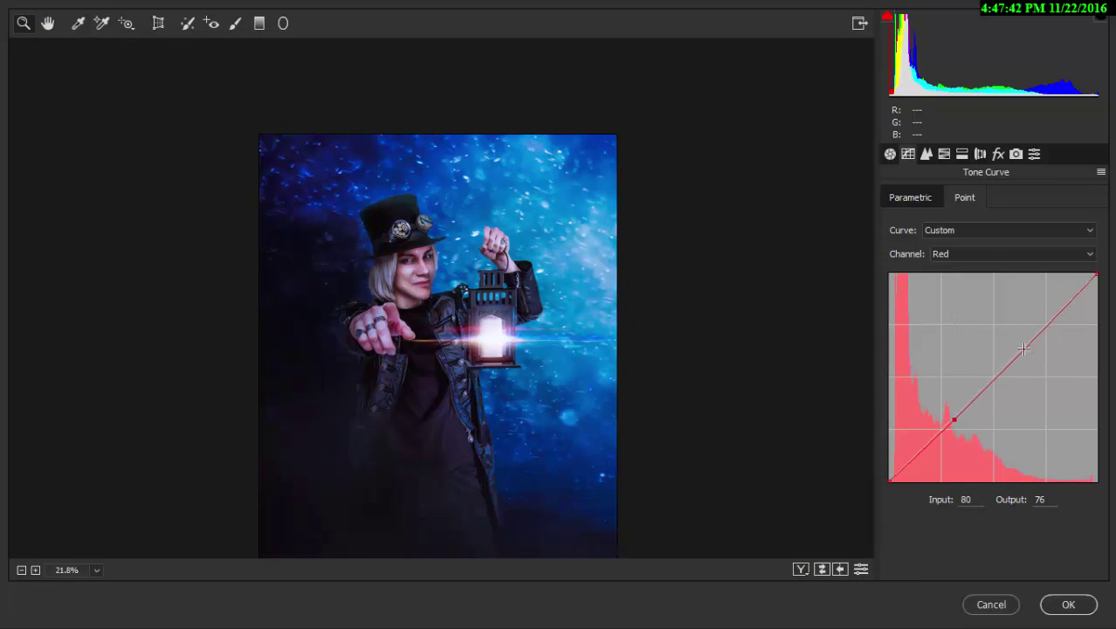
left_click_drag(1031, 332, 1031, 342)
left_click_drag(890, 479, 890, 477)
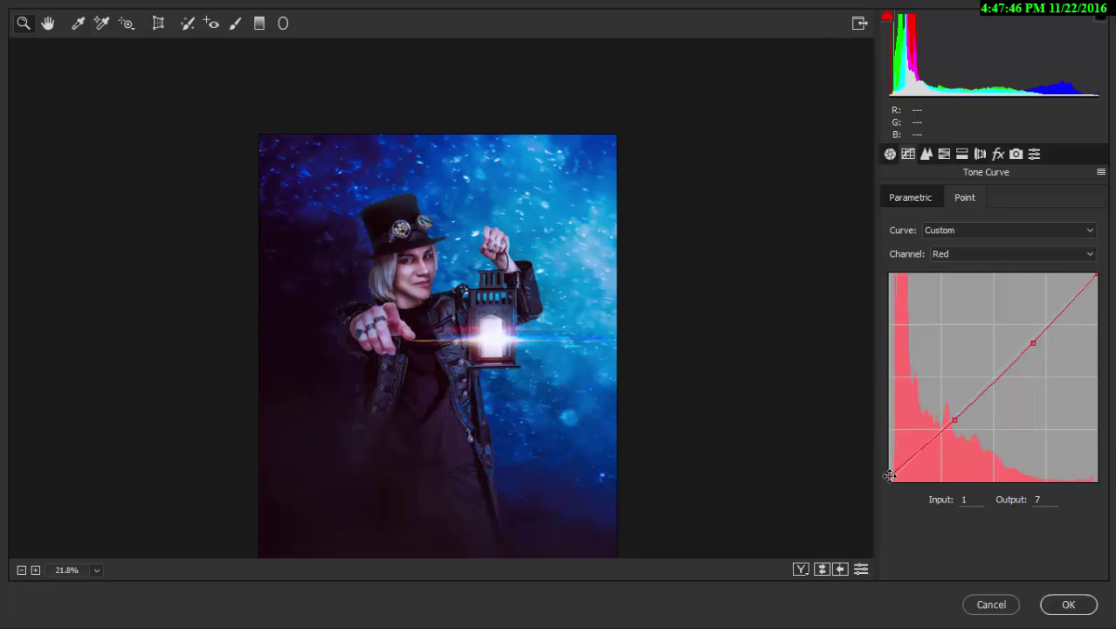
Step: Set the RGB curve's black point output to 2
left_click(972, 255)
left_click(965, 267)
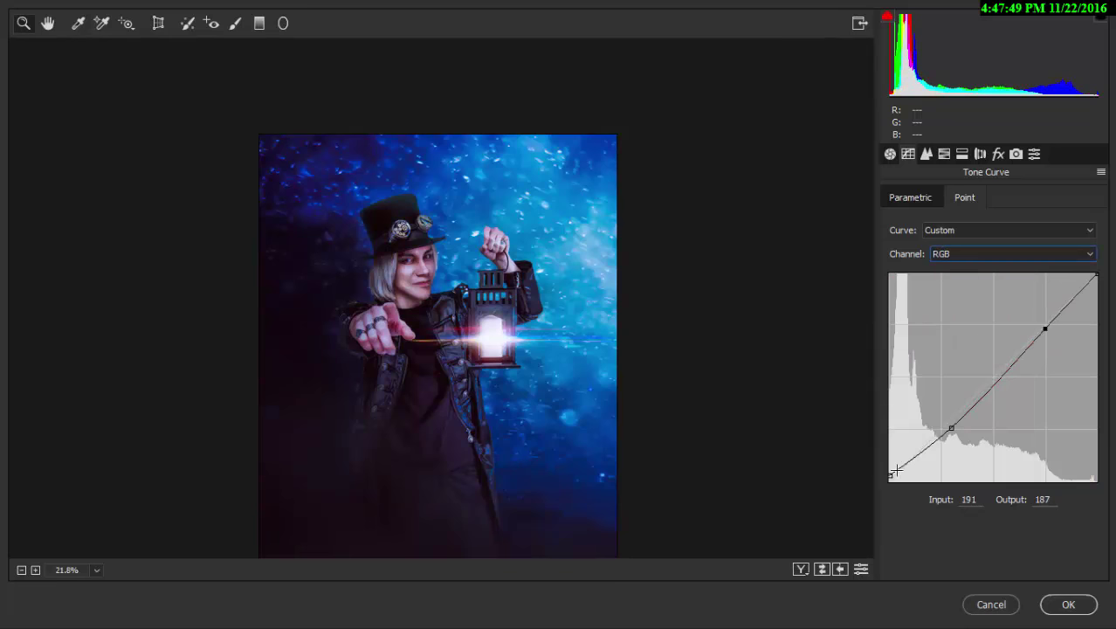
left_click_drag(889, 470, 889, 480)
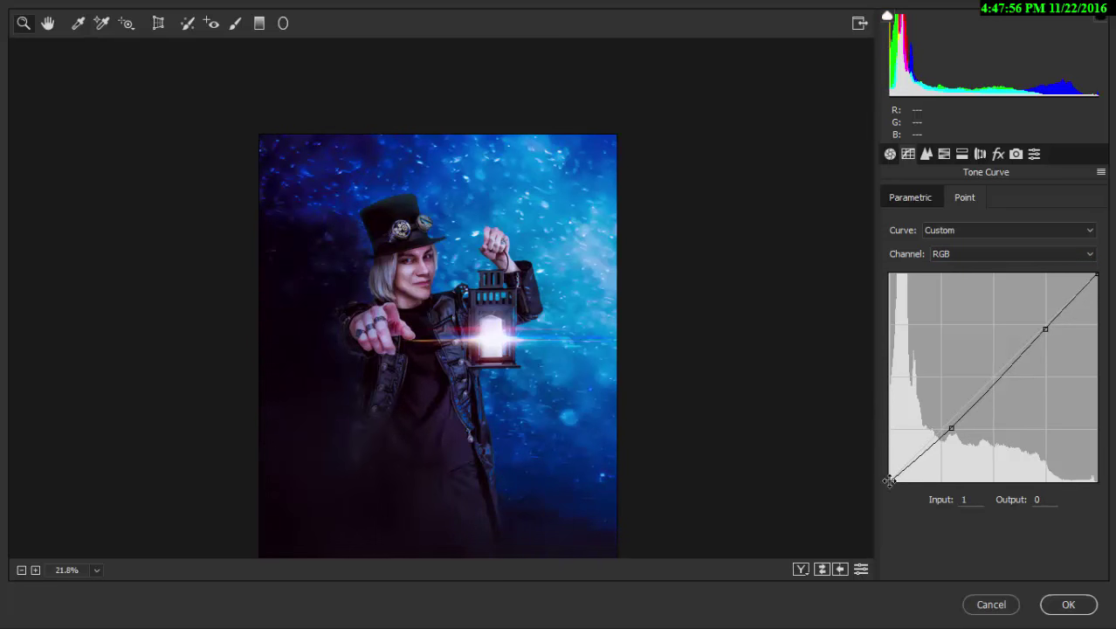
key("Up")
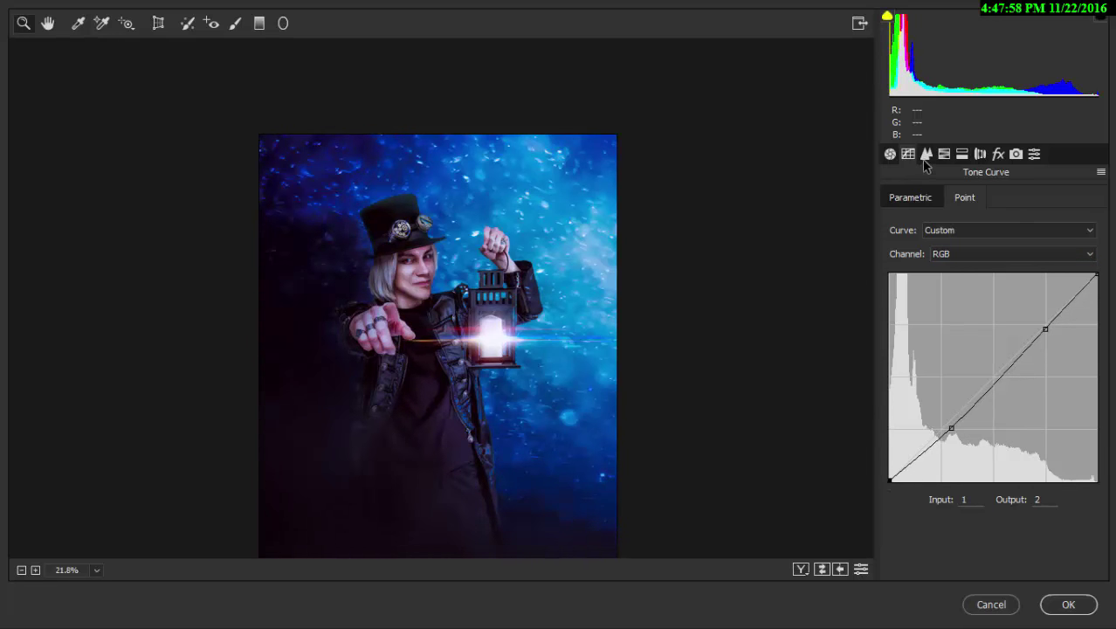
Step: Add a post-crop vignette of -19 with midpoint 40 and feather 61
left_click(998, 154)
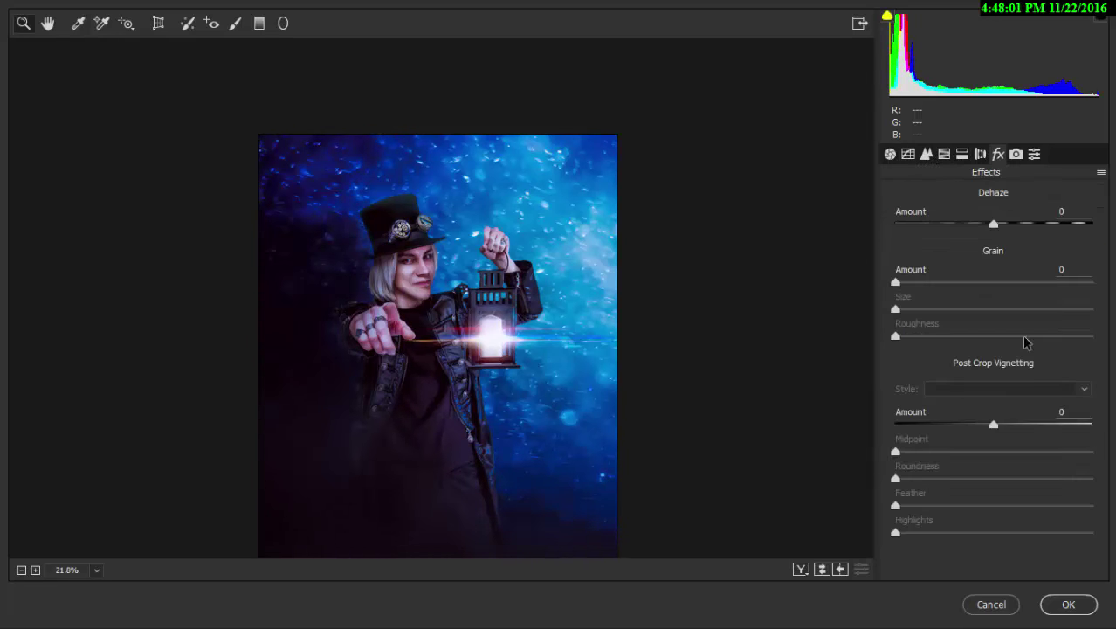
left_click_drag(994, 424, 972, 424)
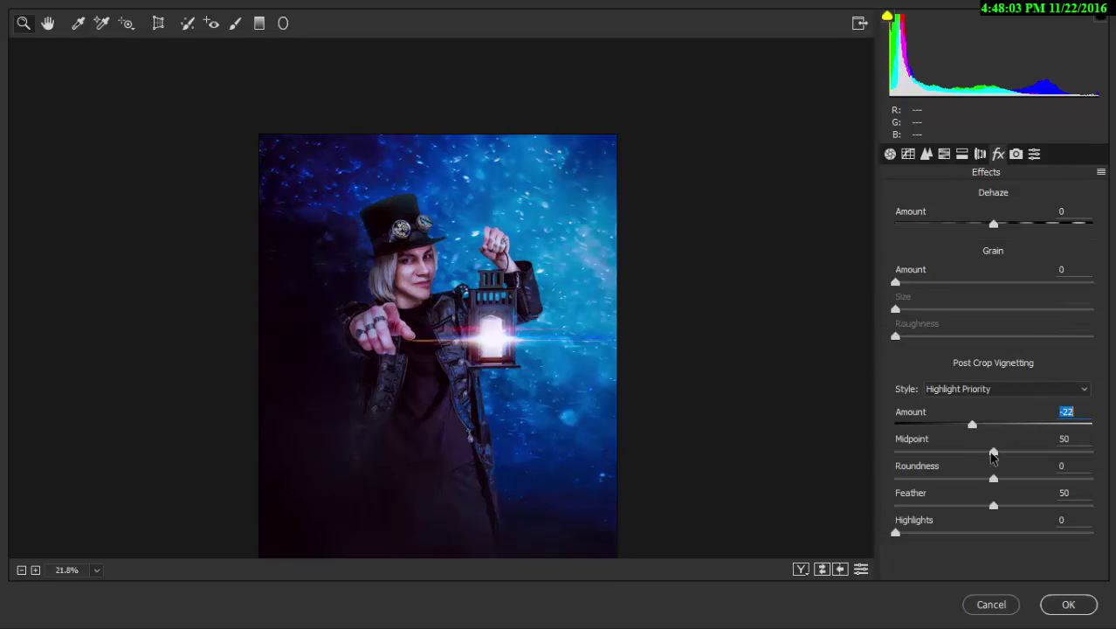
key("Tab")
key("Up")
key("Up")
key("Up")
left_click(967, 451)
left_click_drag(993, 505, 1015, 506)
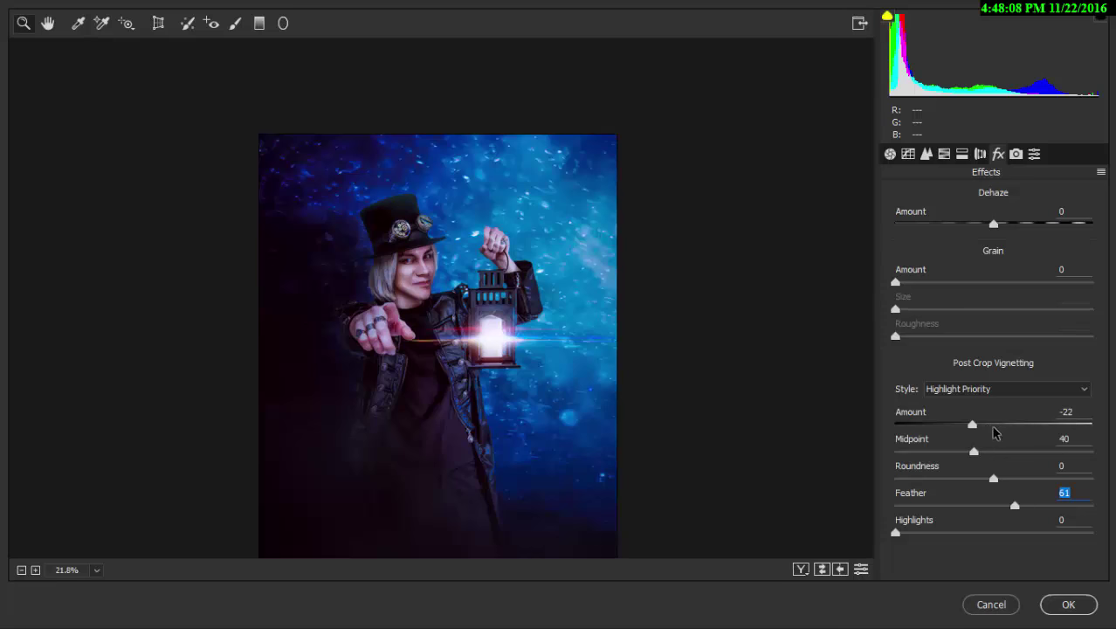
mouse_move(973, 425)
left_mouse_down()
mouse_move(989, 425)
mouse_move(975, 429)
left_mouse_up()
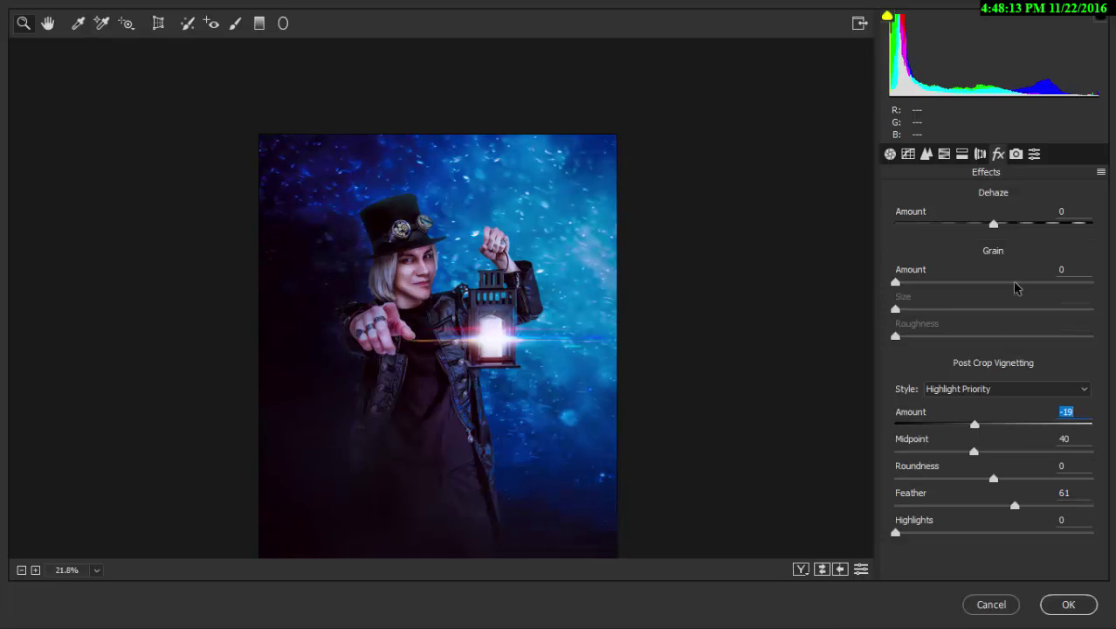
Step: Add grain at amount 6, keep Dehaze at 0, and raise Exposure to +0.70
left_click_drag(902, 289, 906, 283)
left_click(452, 277)
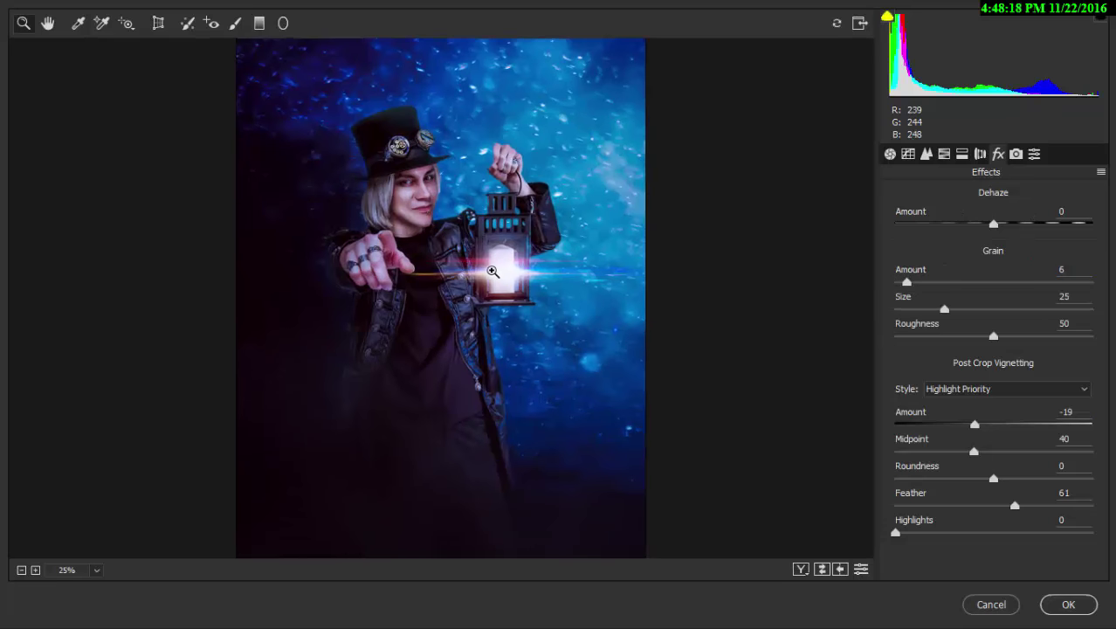
left_click(492, 267)
left_click_drag(995, 224, 1008, 227)
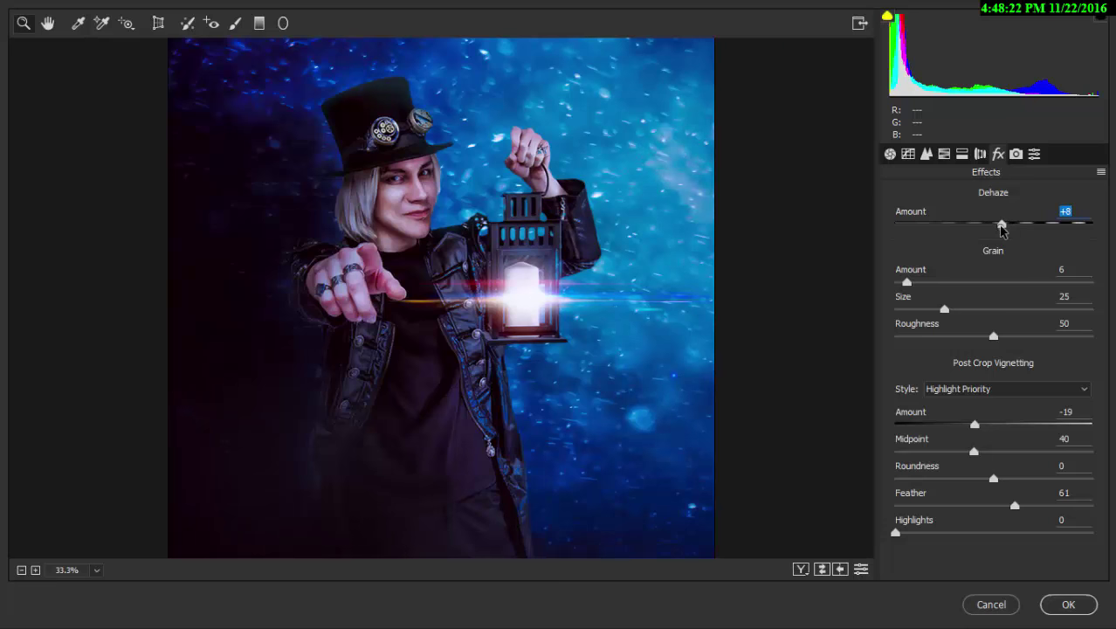
mouse_move(1001, 226)
left_mouse_down()
mouse_move(987, 230)
mouse_move(1002, 229)
left_mouse_up()
left_click(890, 154)
left_click(1007, 313)
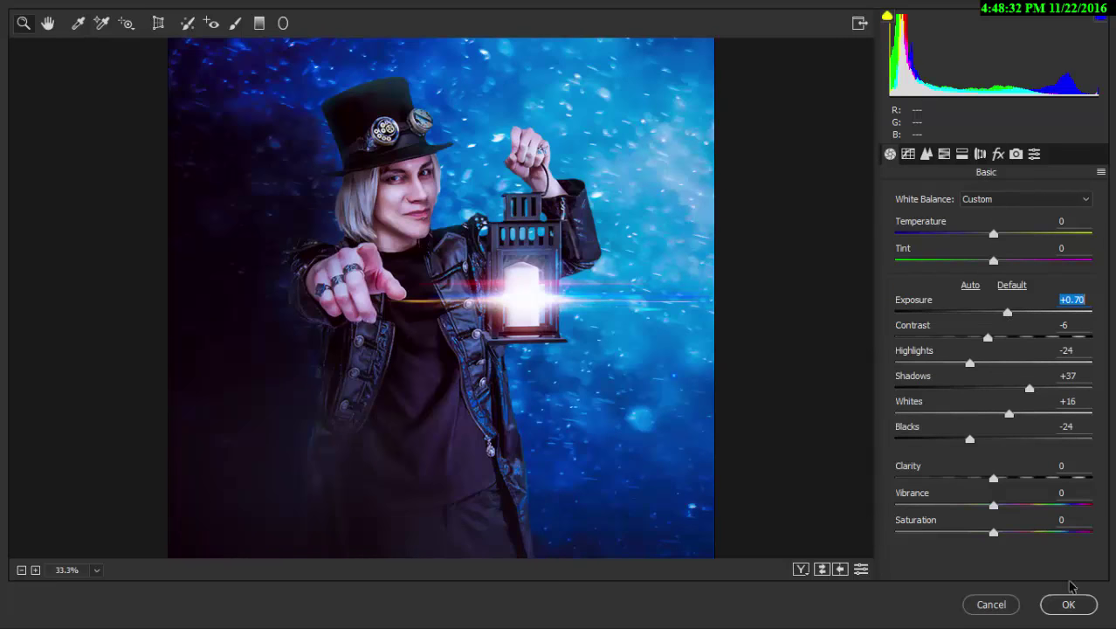
left_click(1075, 602)
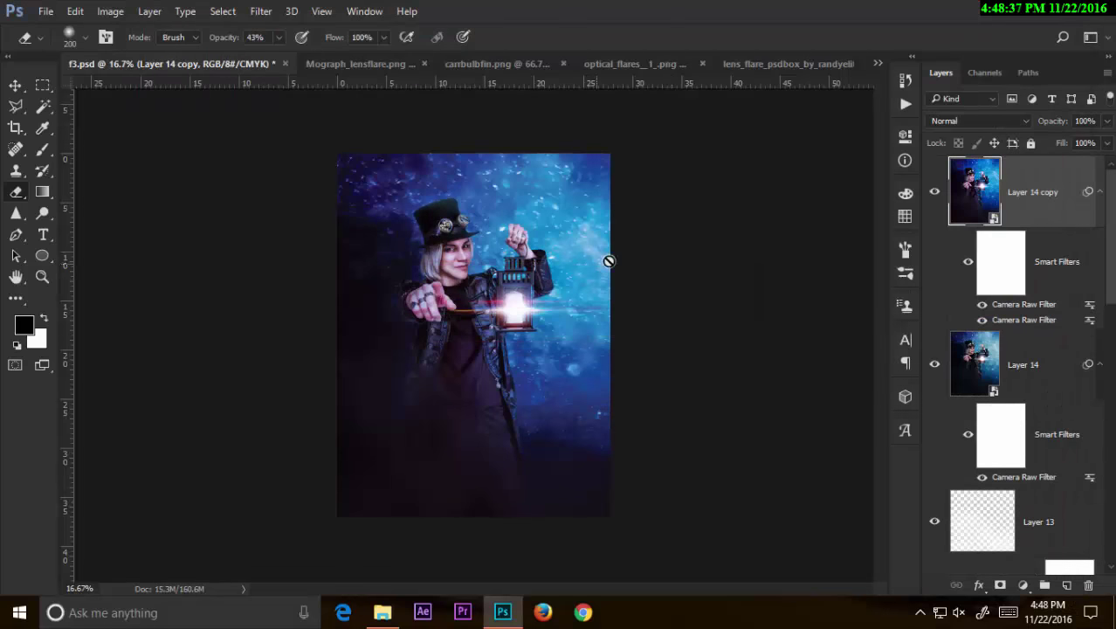
left_click(1022, 585)
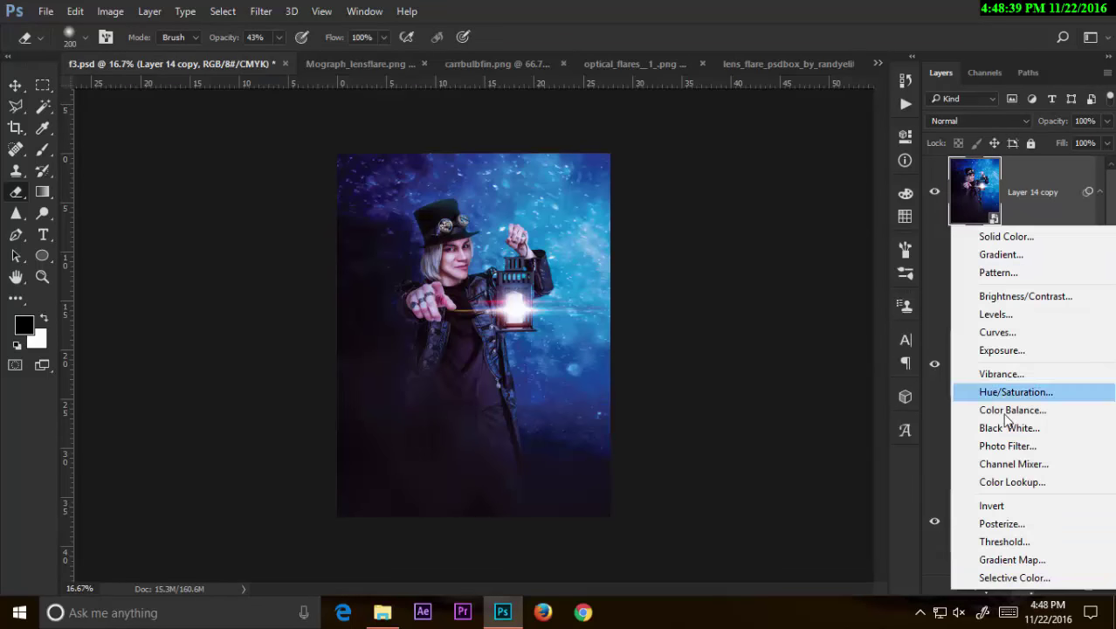
left_click(1011, 477)
left_click(838, 183)
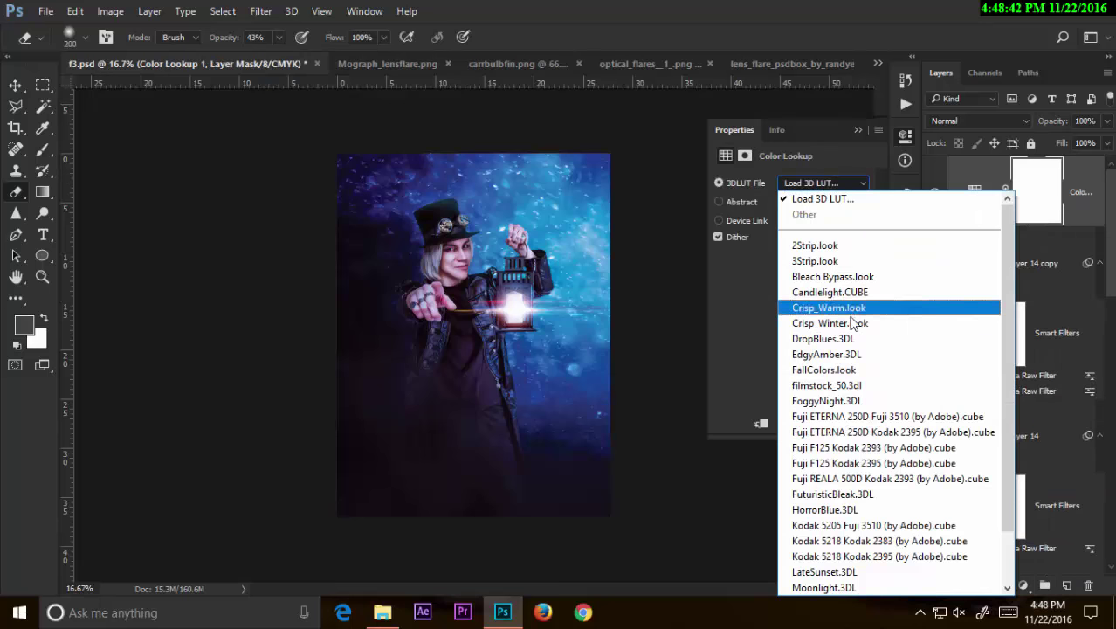
left_click(861, 420)
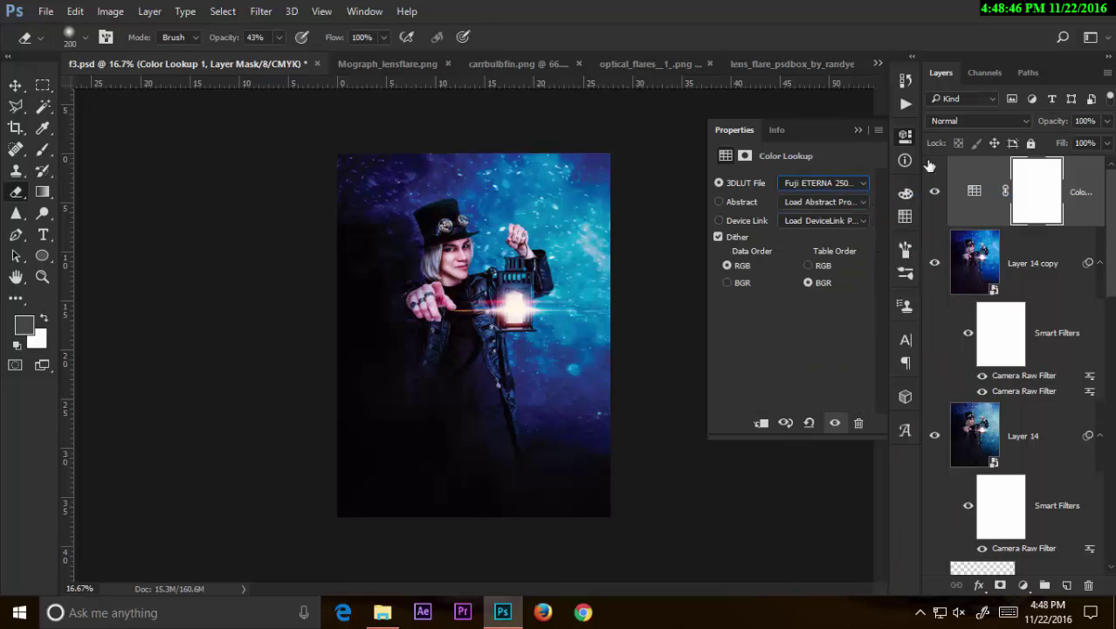
left_click_drag(1063, 125, 1004, 125)
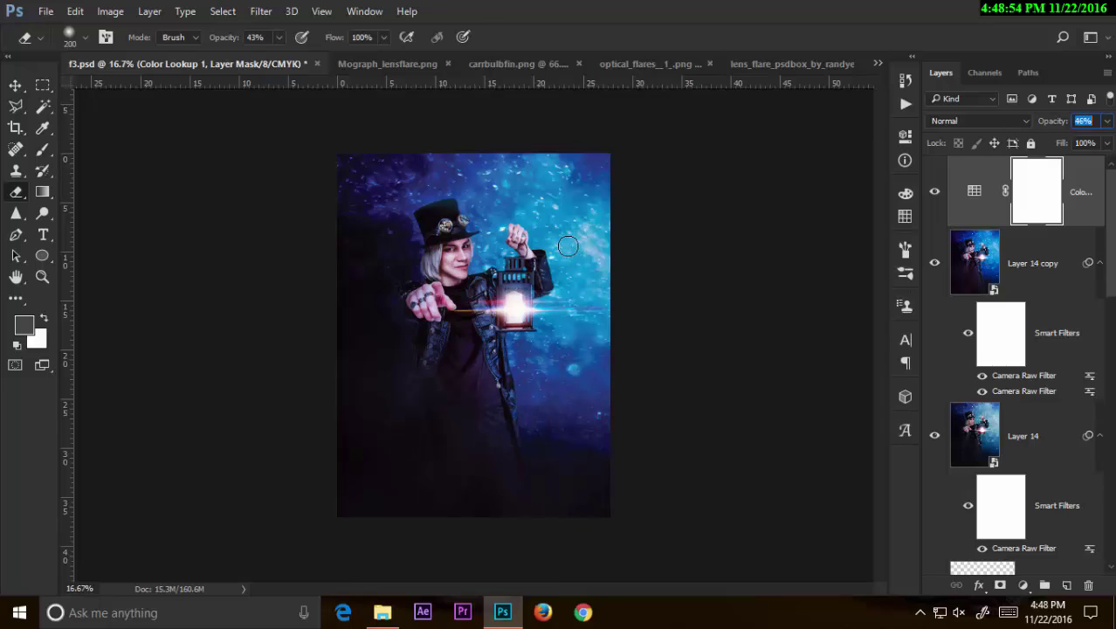
left_click(43, 275)
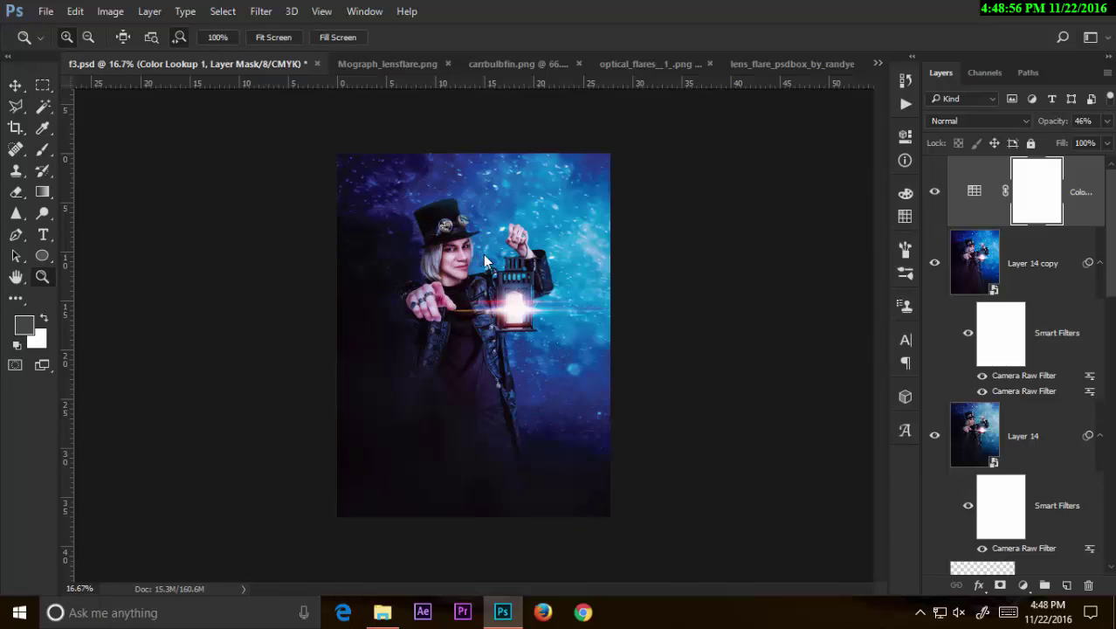
left_click_drag(484, 260, 542, 253)
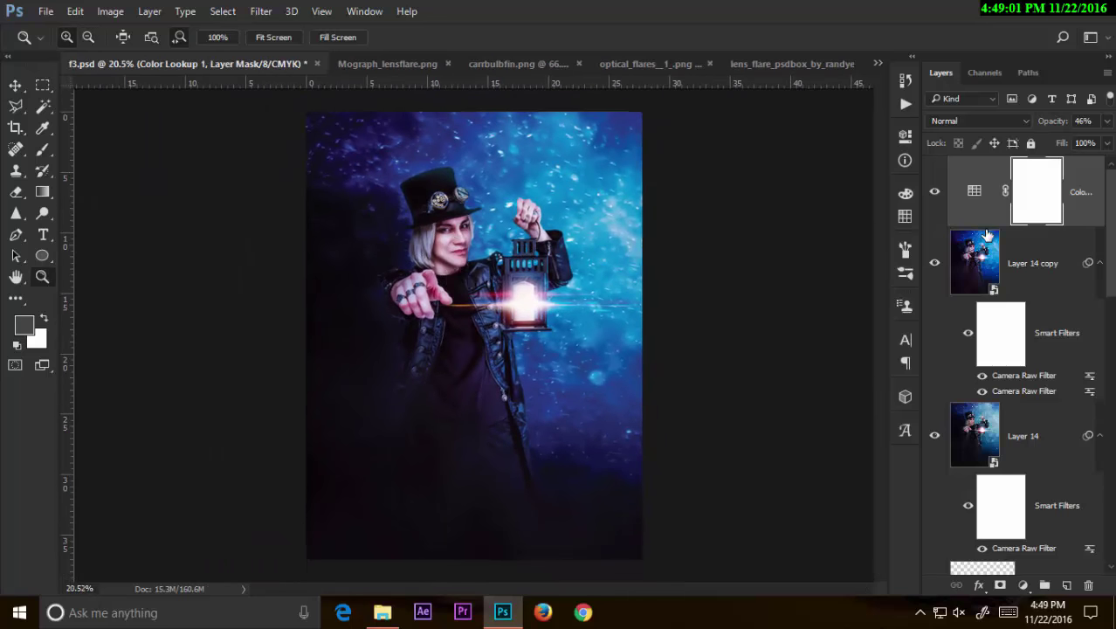
left_click(936, 196)
left_click(939, 196)
left_click(738, 295, "alt")
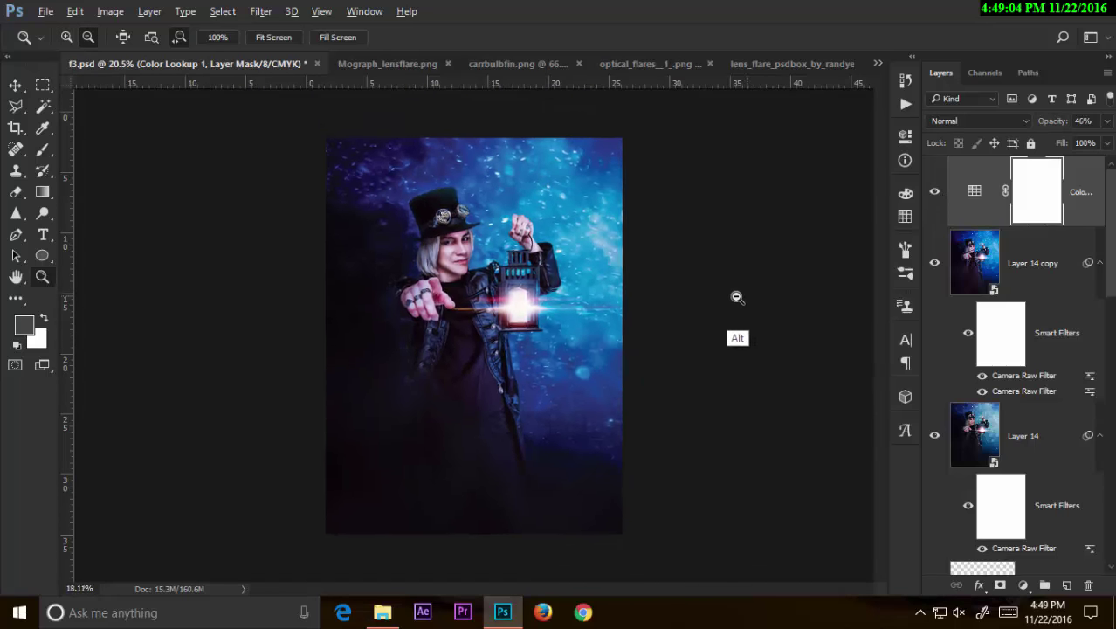
left_click(982, 253)
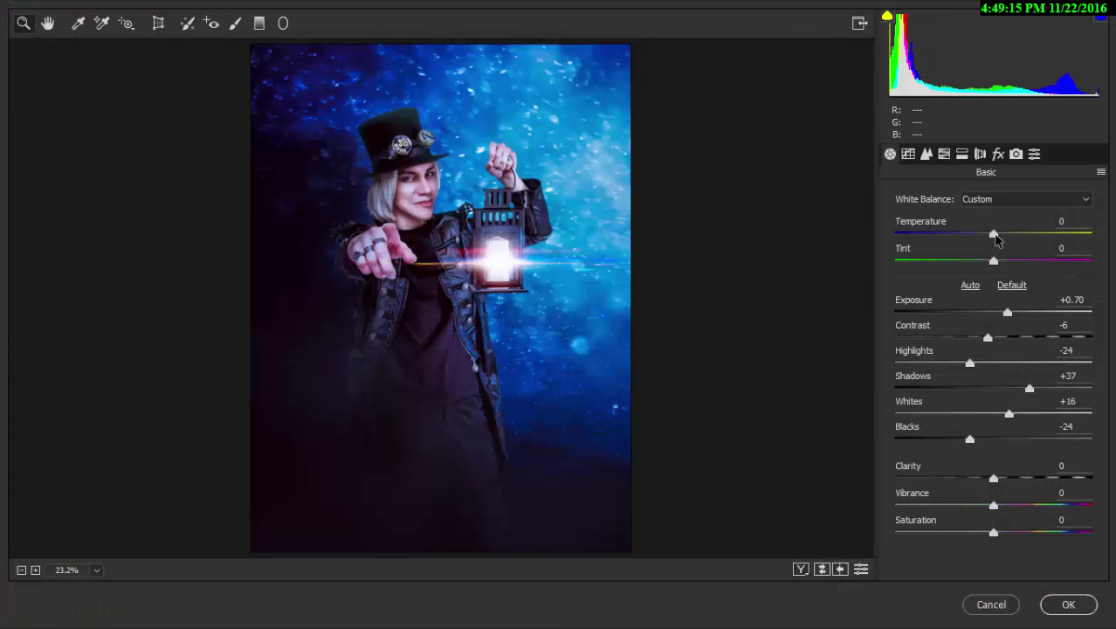
Step: Shift the Purples hue to -33 in HSL and apply the Camera Raw filter
left_click(909, 156)
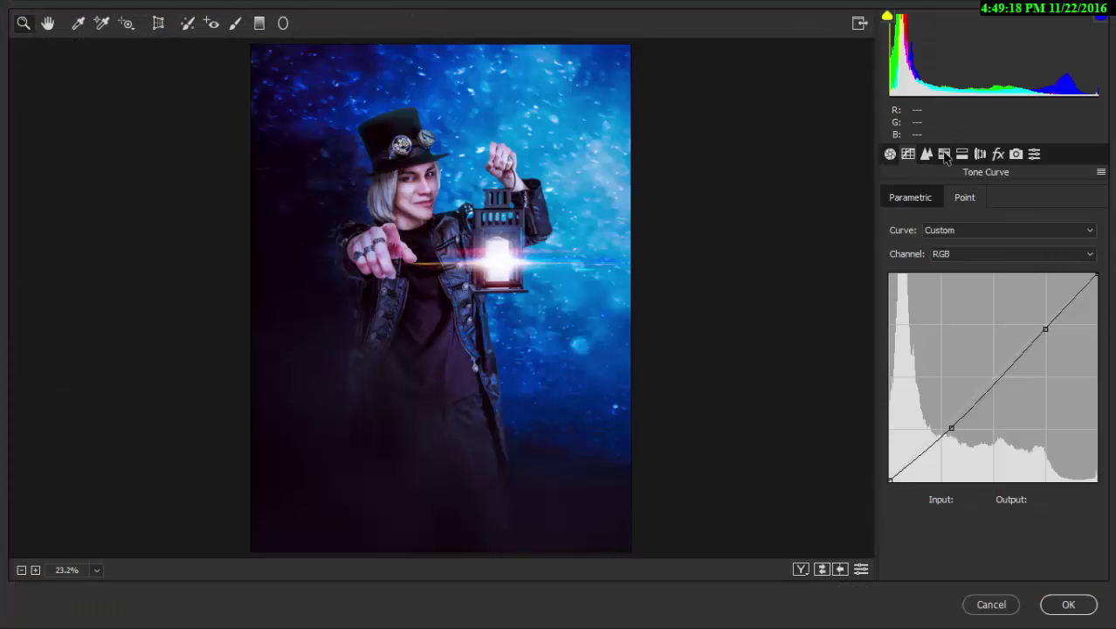
left_click(944, 155)
mouse_move(994, 445)
left_mouse_down()
mouse_move(926, 445)
mouse_move(1044, 445)
mouse_move(961, 445)
left_mouse_up()
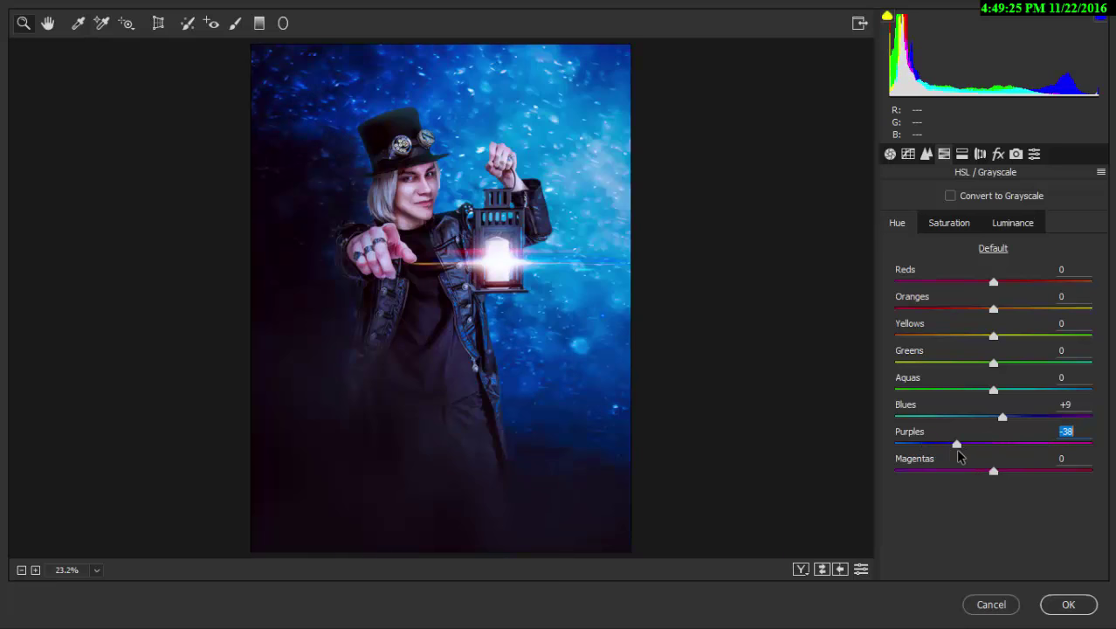
left_click(1058, 605)
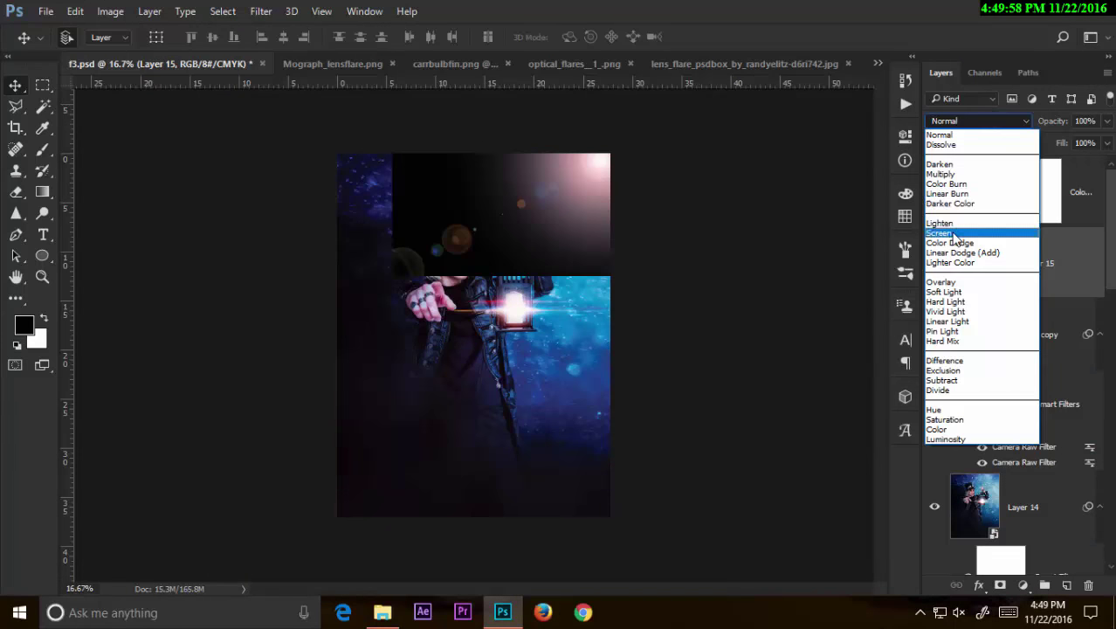
Step: Set Layer 15 to Screen and scale the flare to about double size over the poster's top
left_click(960, 238)
left_click_drag(740, 262, 643, 275)
key("ctrl+t")
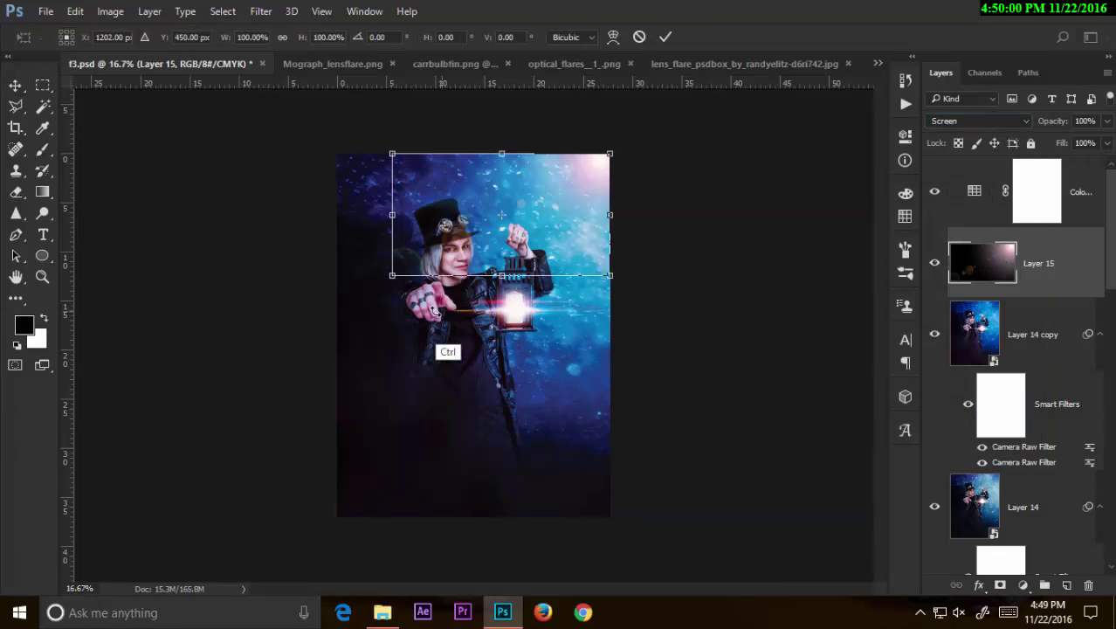
mouse_move(392, 276)
left_mouse_down()
mouse_move(285, 424)
mouse_move(196, 440)
mouse_move(167, 416)
mouse_move(172, 432)
mouse_move(160, 424)
left_mouse_up()
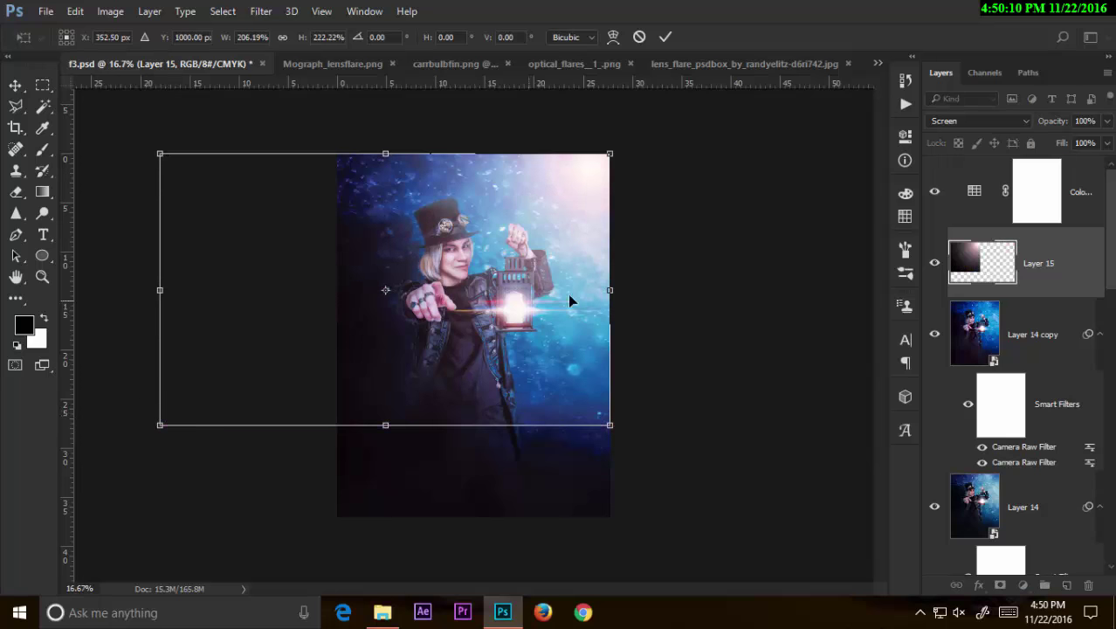
key("Return")
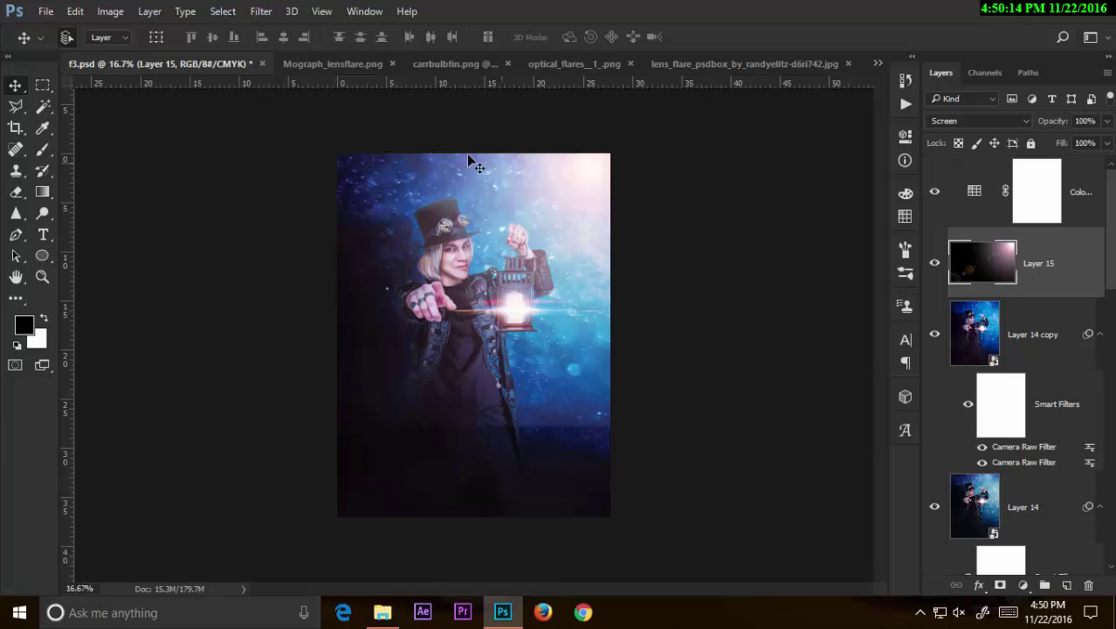
left_click(114, 12)
mouse_move(134, 53)
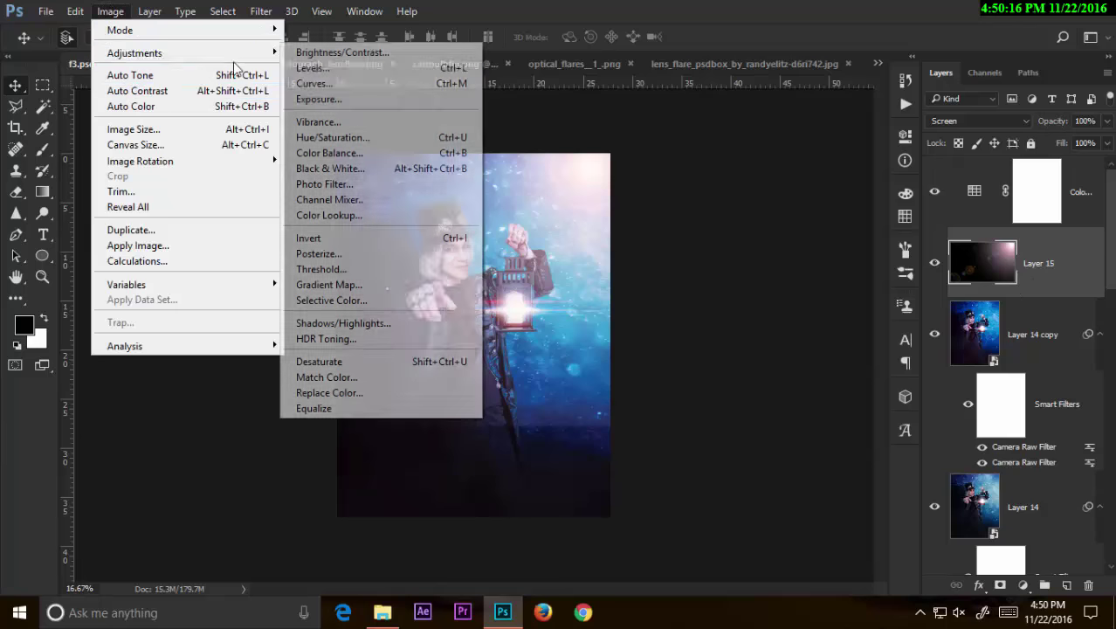
Step: Apply Levels of 49, 0.84 and 255 to the flare layer
left_click(343, 70)
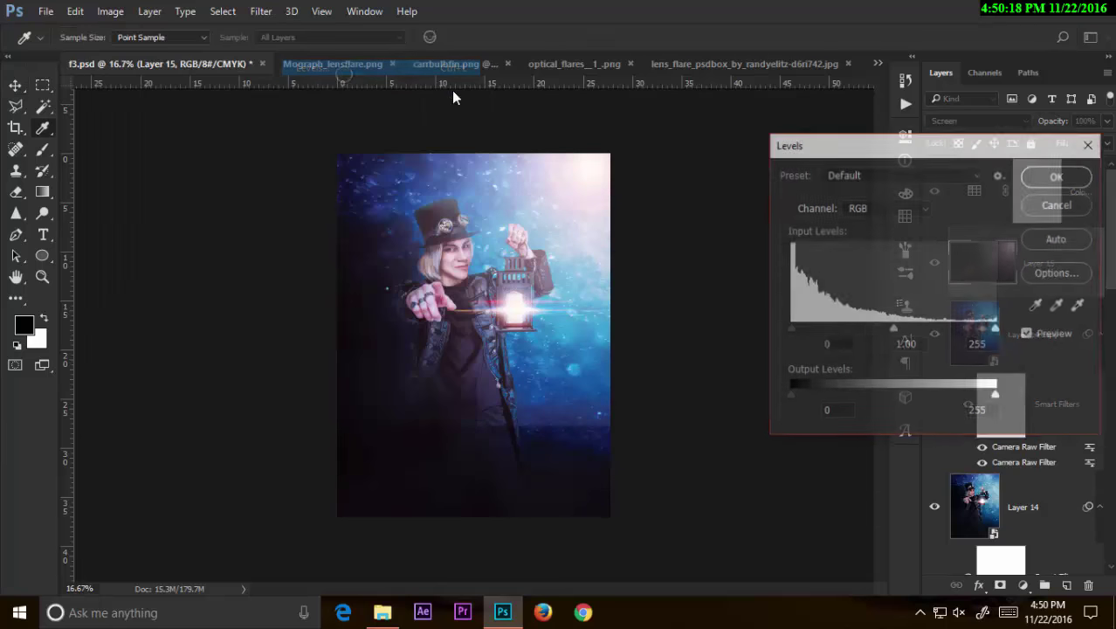
left_click_drag(791, 330, 829, 329)
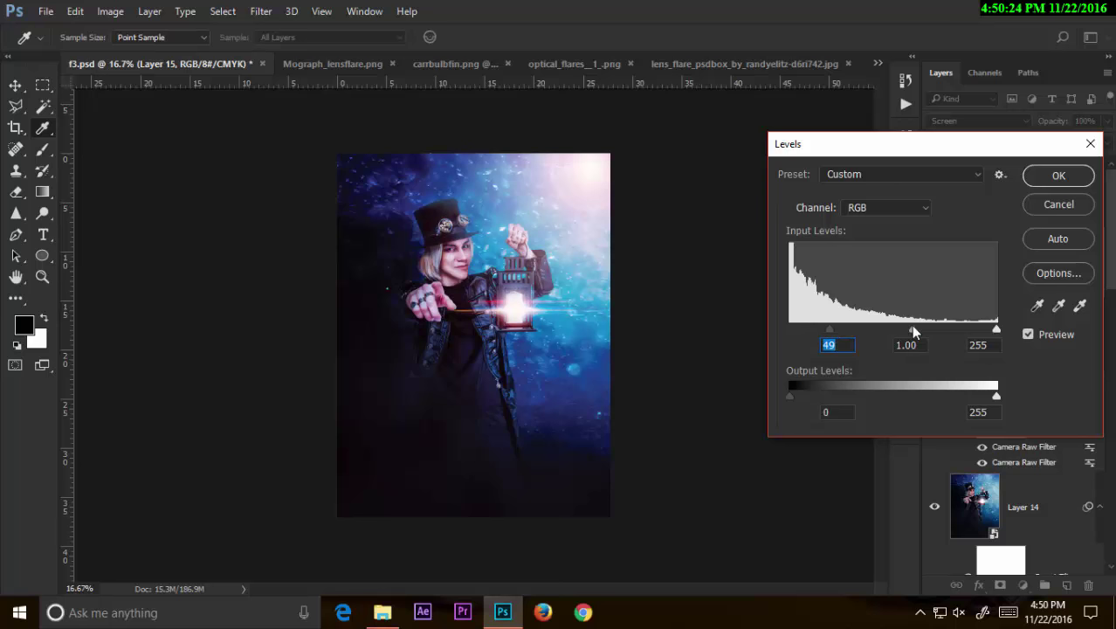
left_click_drag(888, 330, 995, 328)
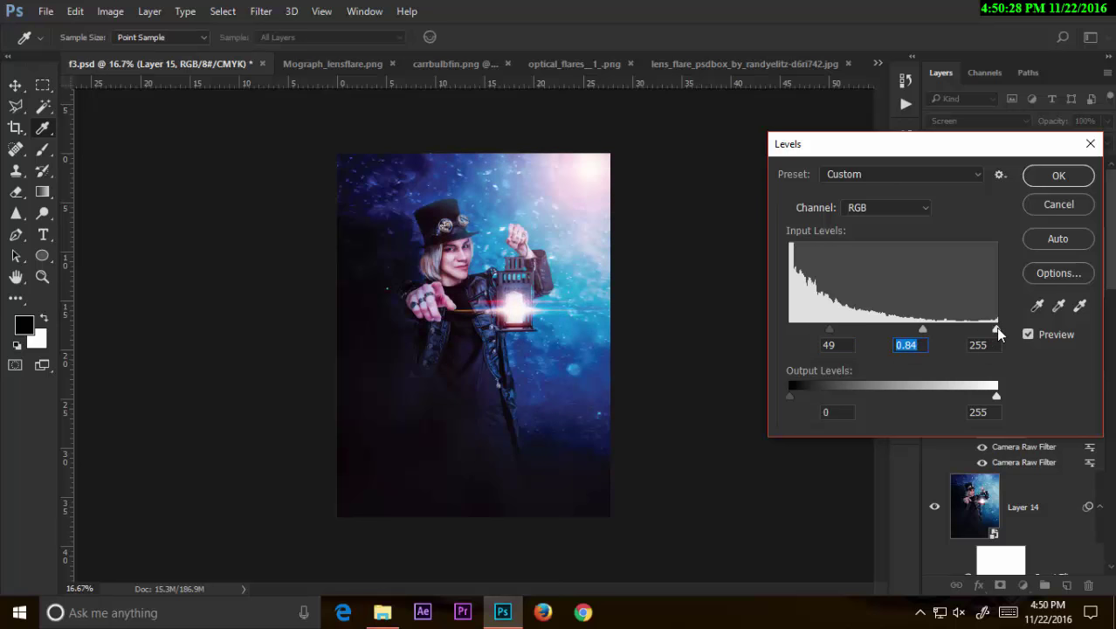
left_click(1058, 176)
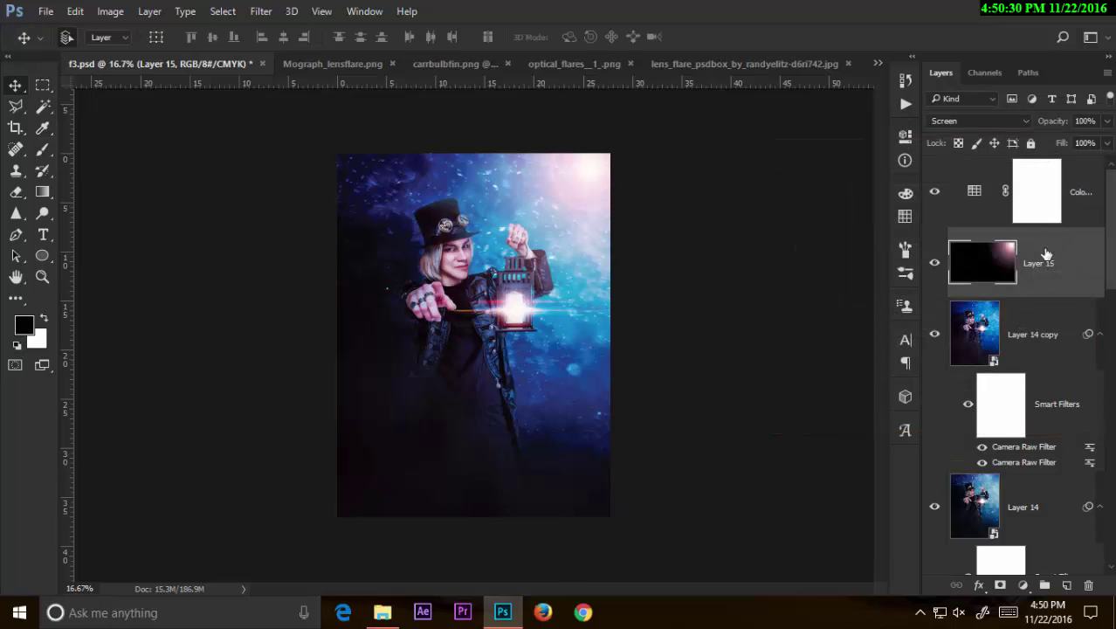
Step: Add a layer mask to Layer 15 and paint it black over the poster's lower areas
left_click(1000, 585)
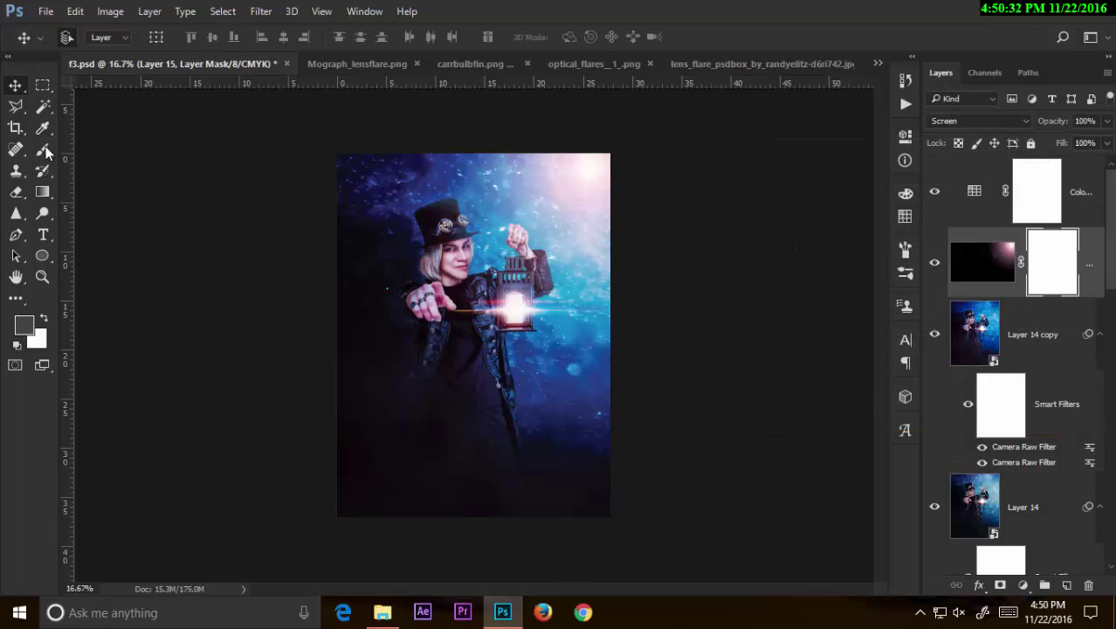
left_click(43, 148)
left_click(23, 325)
type("000000")
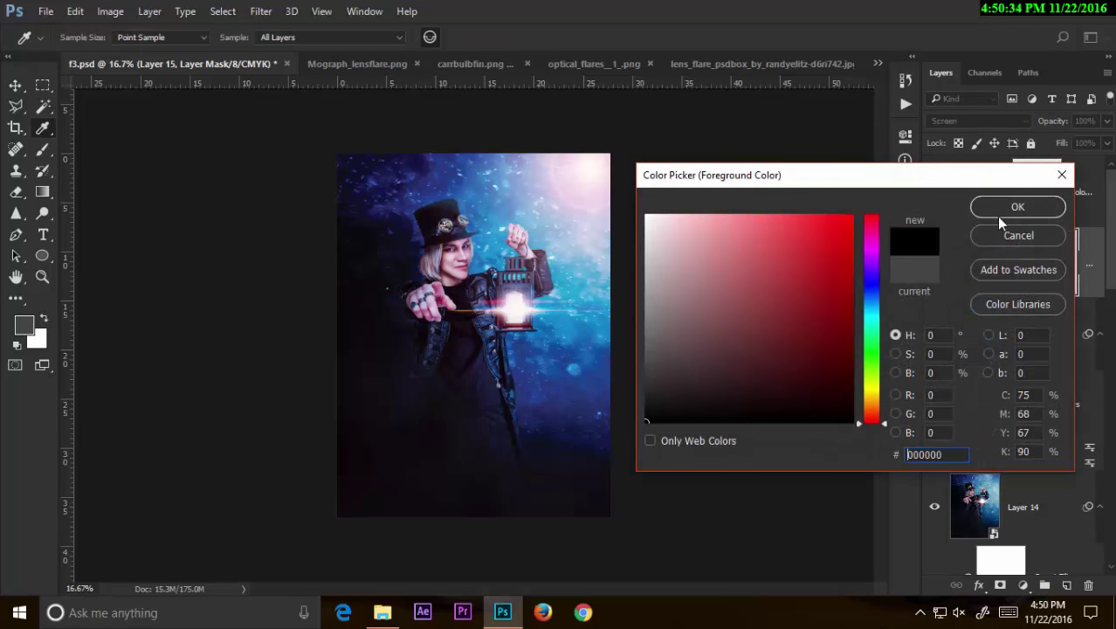
left_click(1006, 210)
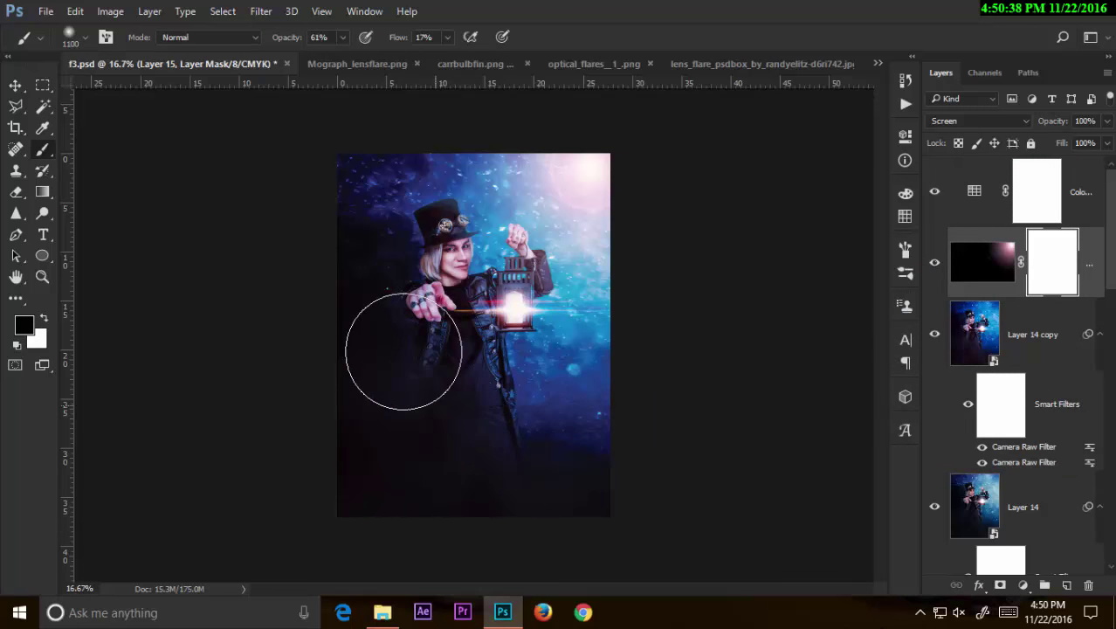
left_click_drag(403, 351, 591, 420)
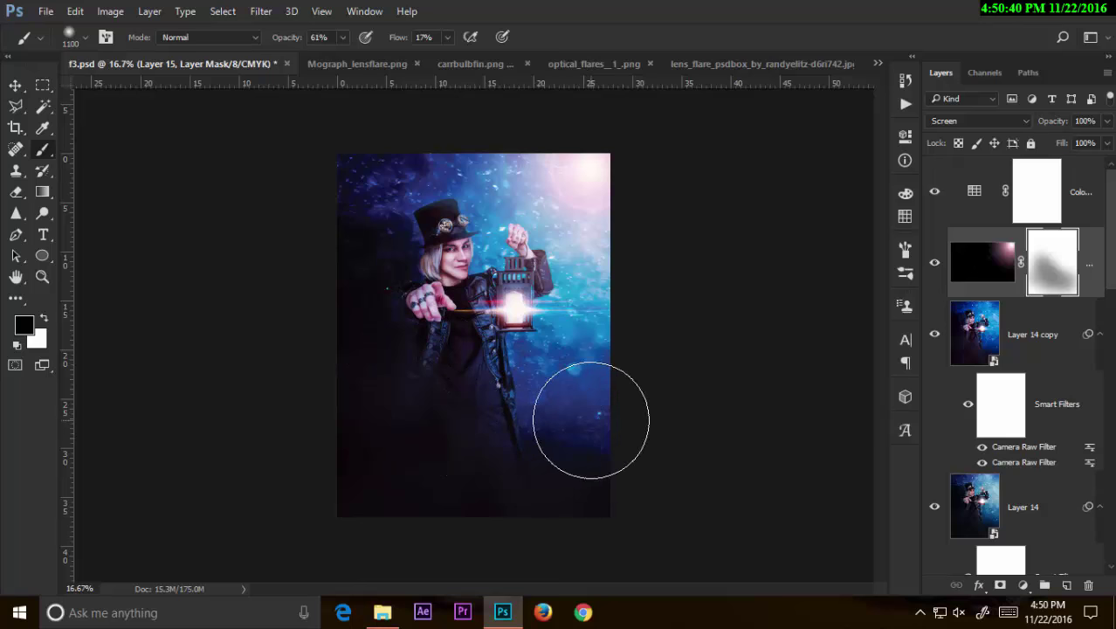
left_click_drag(591, 420, 530, 399)
key("z")
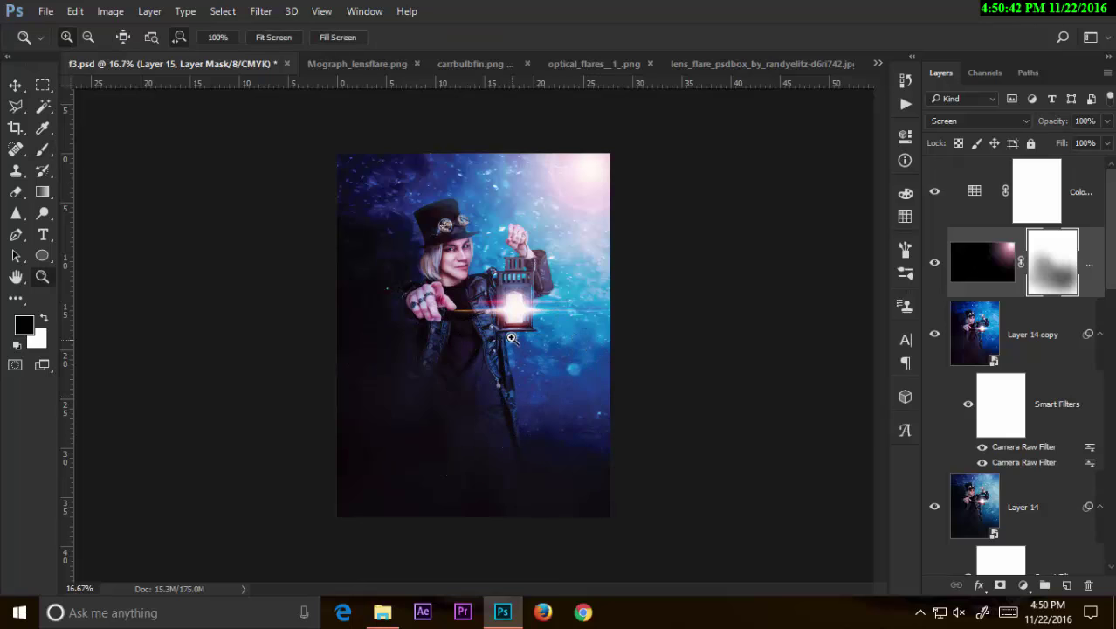
left_click_drag(561, 306, 590, 308)
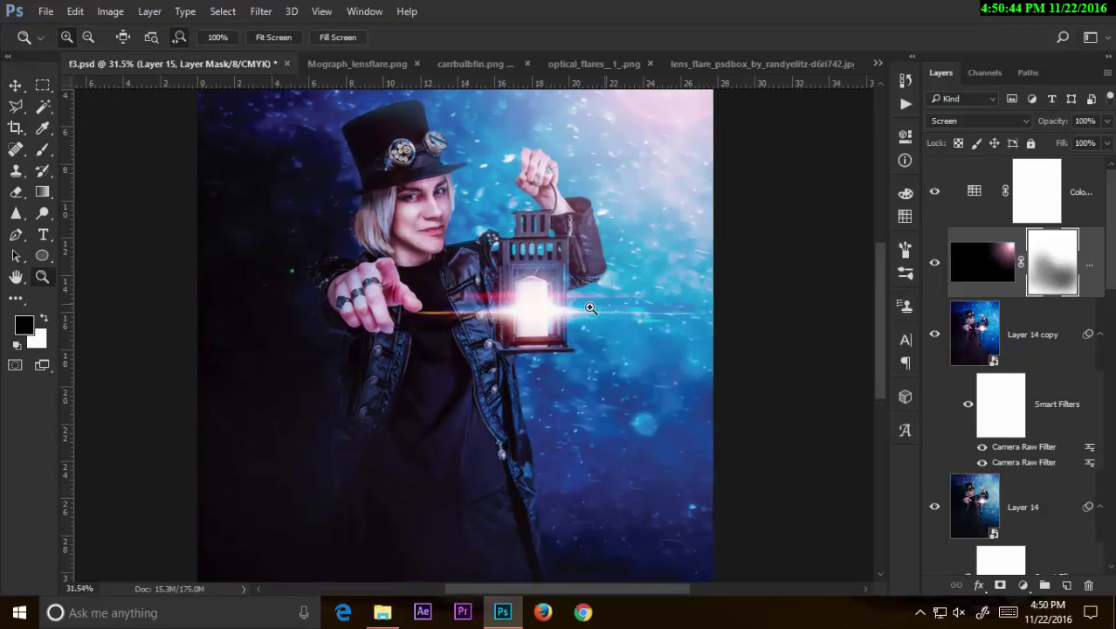
left_click(933, 266)
left_click(934, 267)
Step: Lower Layer 15's opacity to 67% and zoom out to the whole poster
left_click(985, 260)
left_click_drag(1052, 121, 997, 150)
left_click(933, 264)
left_click(936, 264)
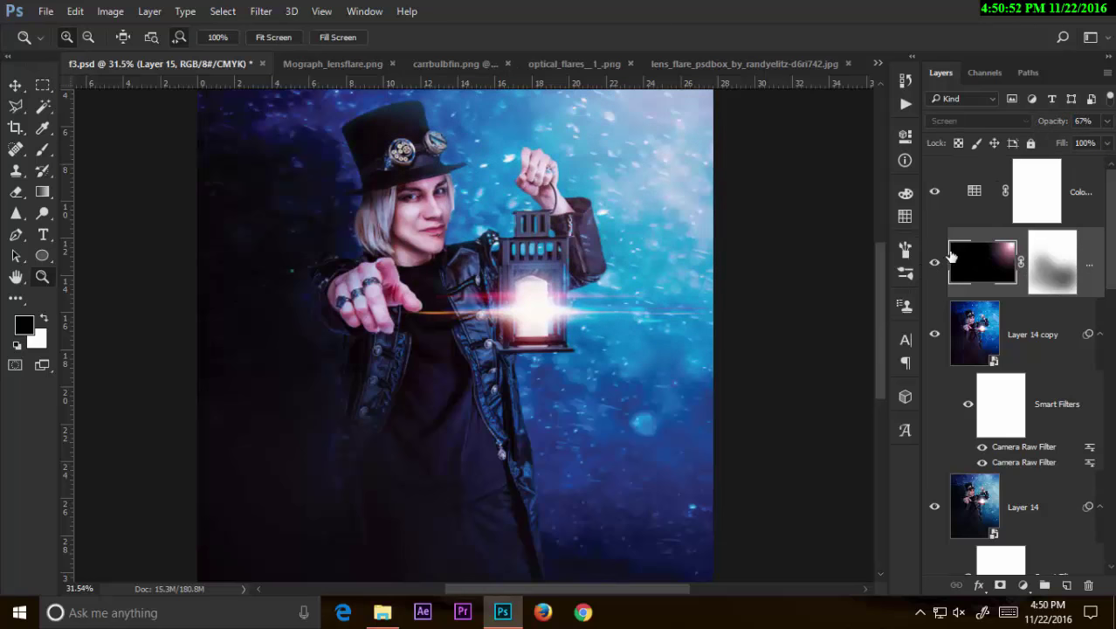
left_click(690, 288, "alt")
left_click(712, 290, "alt")
left_click(711, 289, "alt")
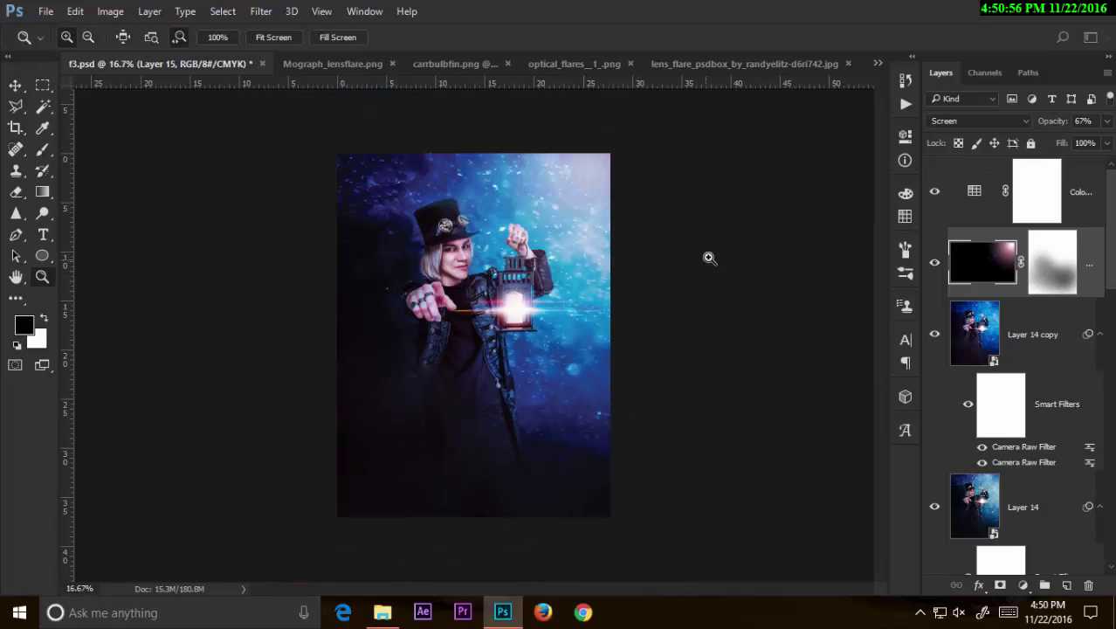
Step: Add a 'MAGIC' text layer on top, enlarge it, and centre it near the poster's bottom
left_click(695, 265)
left_click(712, 267, "alt")
left_click(1061, 200)
key("t")
left_click(400, 456)
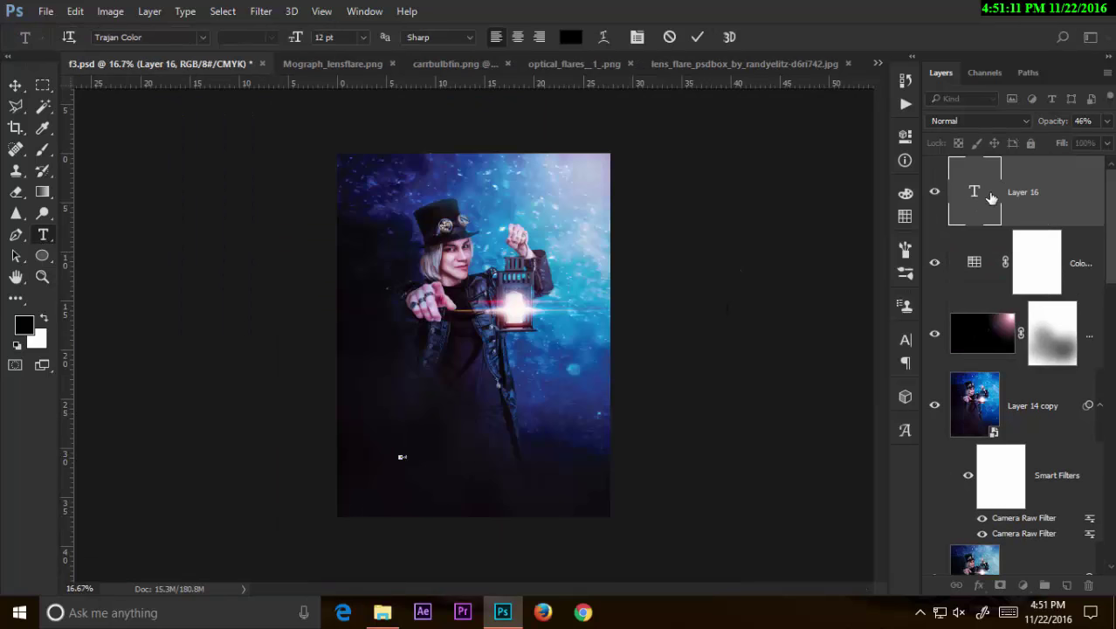
key("ctrl+Return")
key("ctrl+t")
mouse_move(406, 453)
left_mouse_down()
mouse_move(445, 425)
mouse_move(611, 386)
left_mouse_up()
mouse_move(550, 426)
left_mouse_down()
mouse_move(516, 440)
mouse_move(527, 447)
left_mouse_up()
key("Return")
key("b")
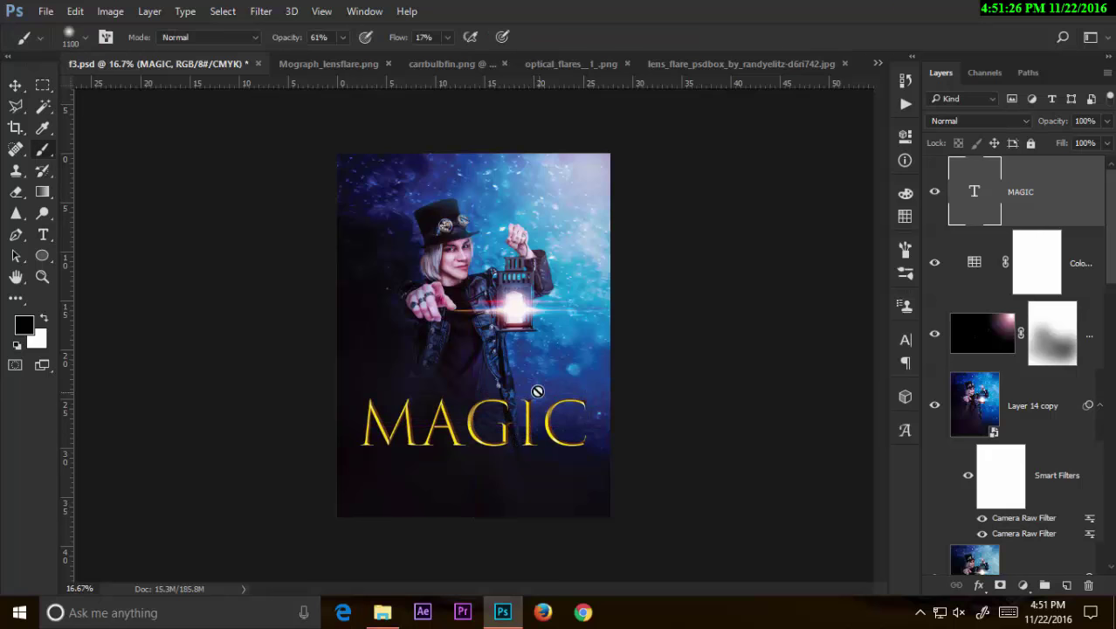
key("alt+bracketleft")
key("alt+bracketleft")
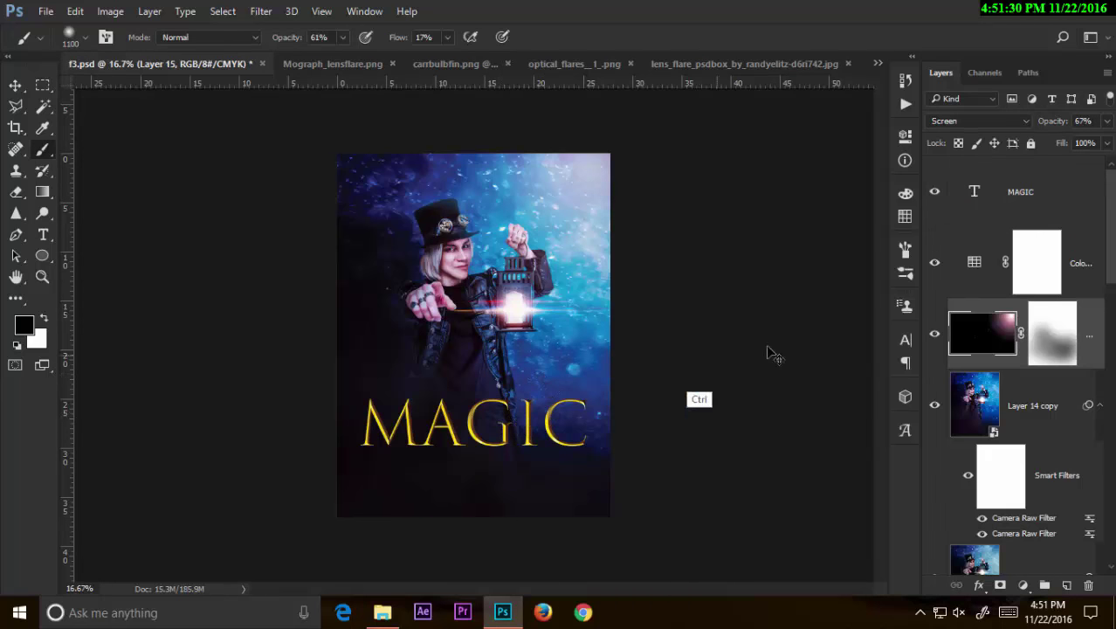
Step: Place the credits block under MAGIC in Screen blend mode to drop its black background
left_click(1023, 199)
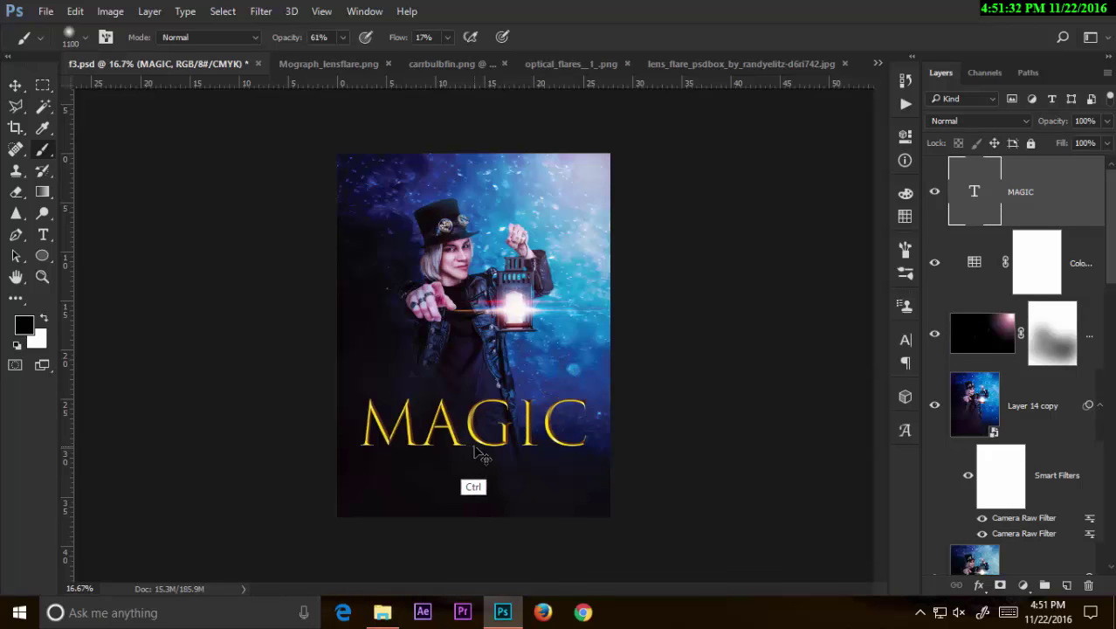
left_click_drag(482, 395, 483, 396)
left_click(999, 122)
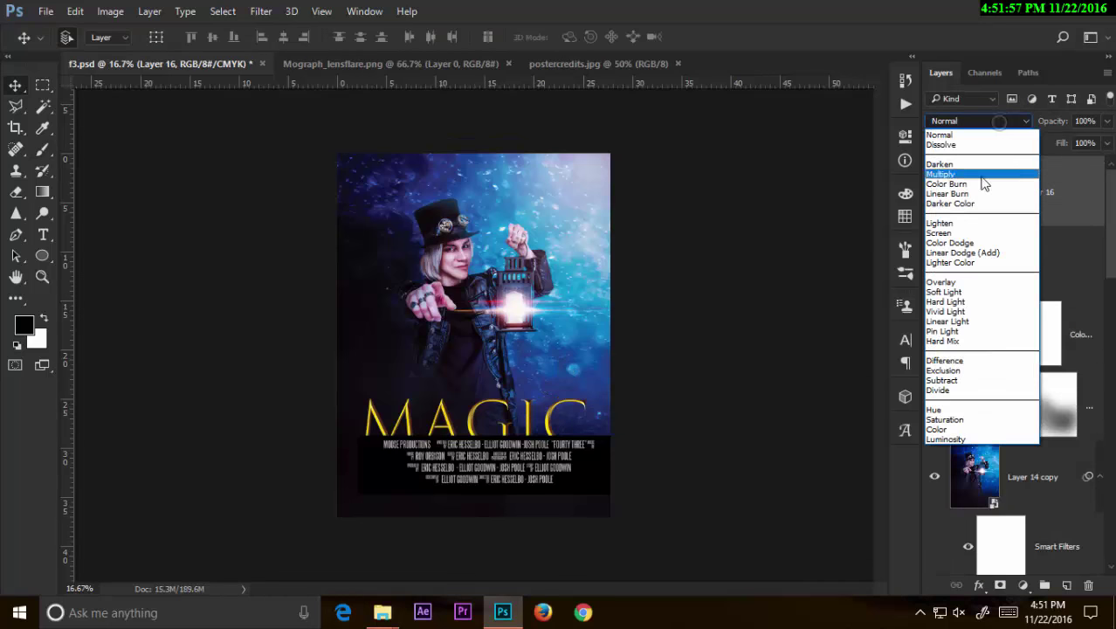
left_click(965, 227)
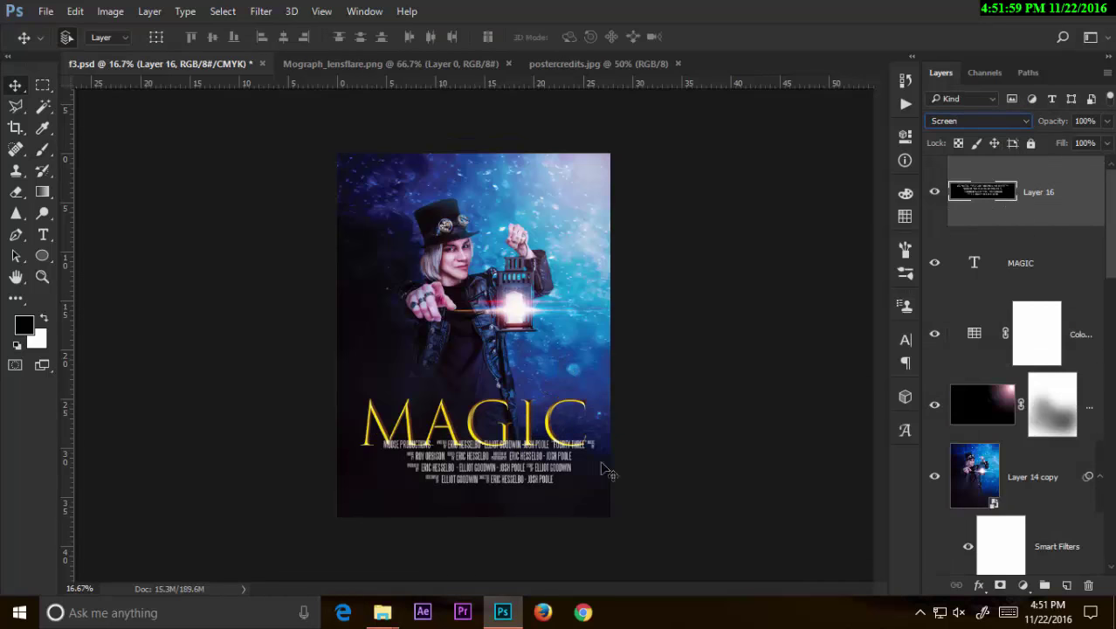
left_click_drag(524, 476, 526, 493)
key("ctrl+t")
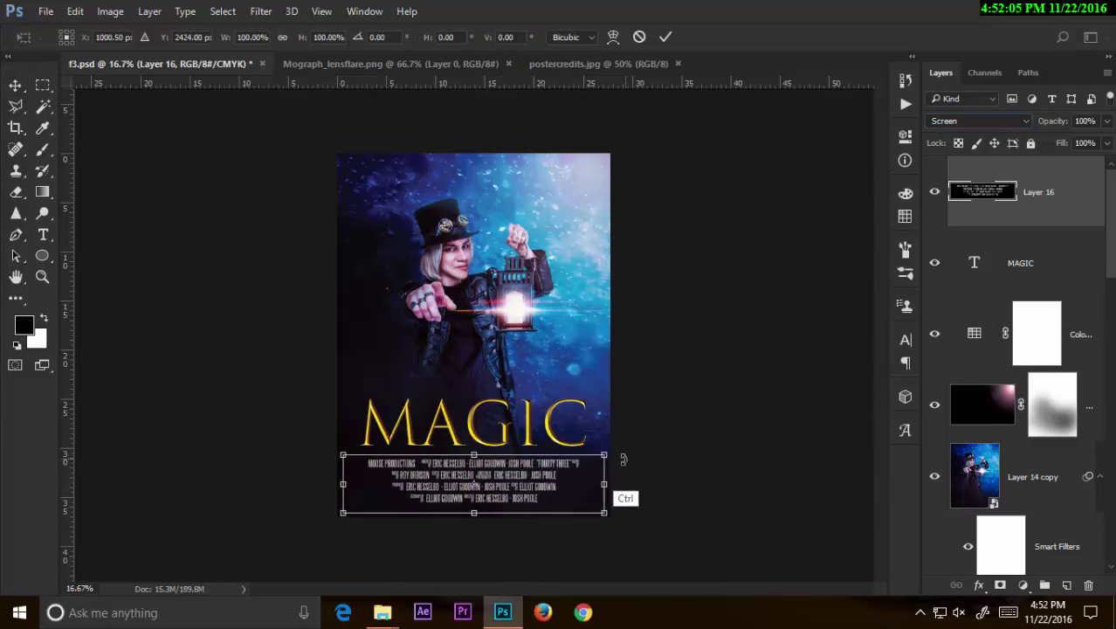
key("Return")
Step: Shift the title and credits together, then stamp all visible layers into merged Layer 17
key("z")
left_click(558, 522)
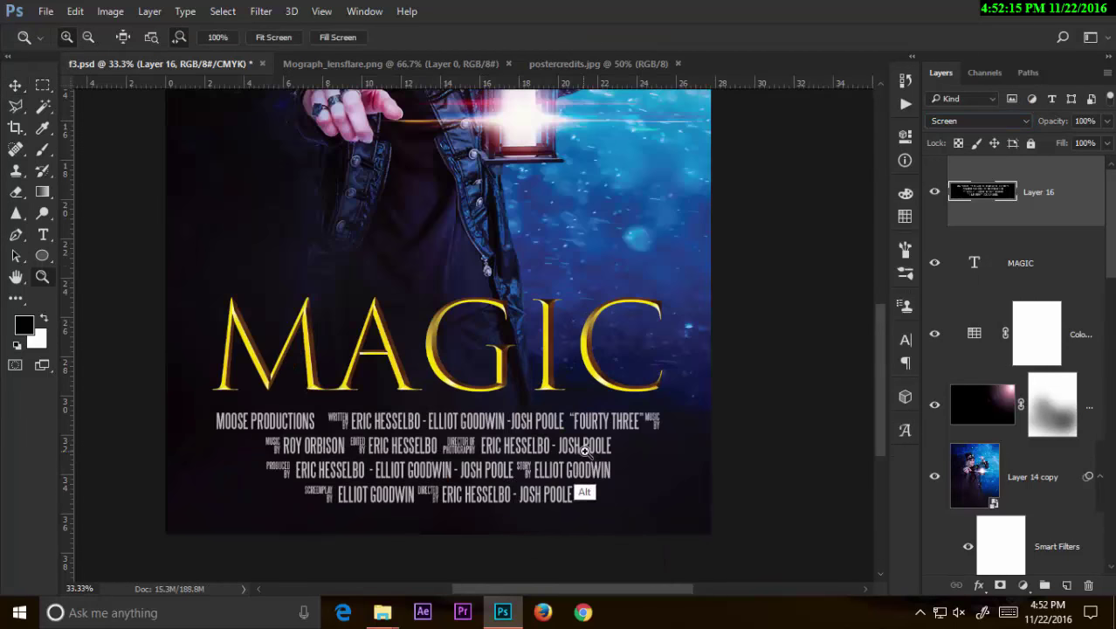
left_click(584, 449, "alt")
left_click(1020, 262, "shift")
key("v")
key("ctrl+g")
mouse_move(571, 456)
left_mouse_down()
mouse_move(509, 457)
mouse_move(509, 445)
mouse_move(485, 460)
left_mouse_up()
key("ctrl+g")
key("ctrl+alt+z")
key("ctrl+alt+z")
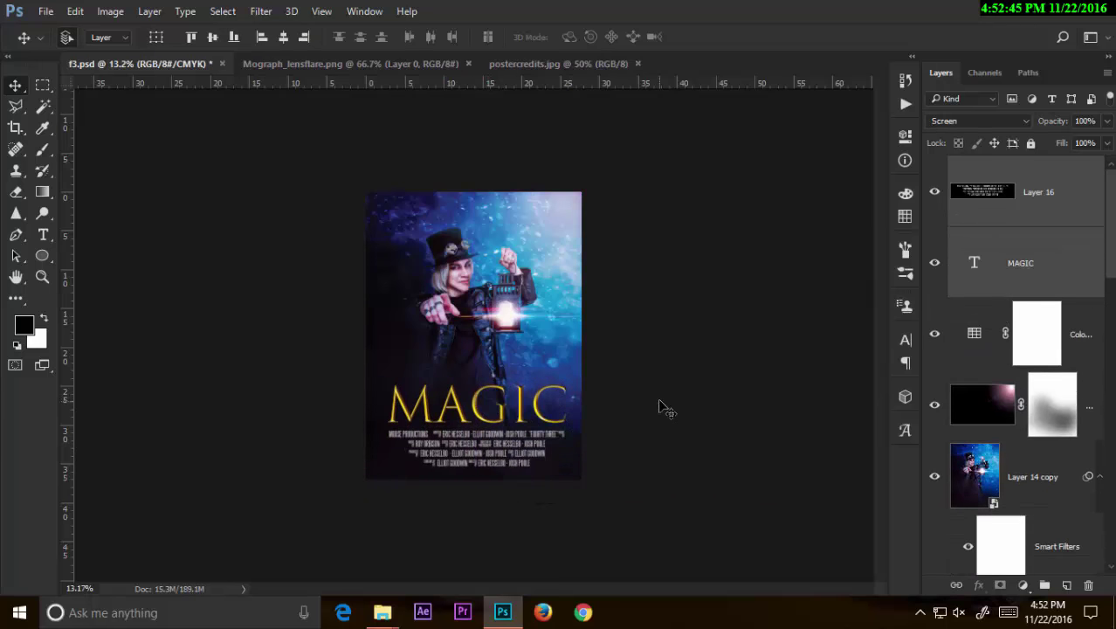
left_click(1033, 218)
key("ctrl+alt+shift+e")
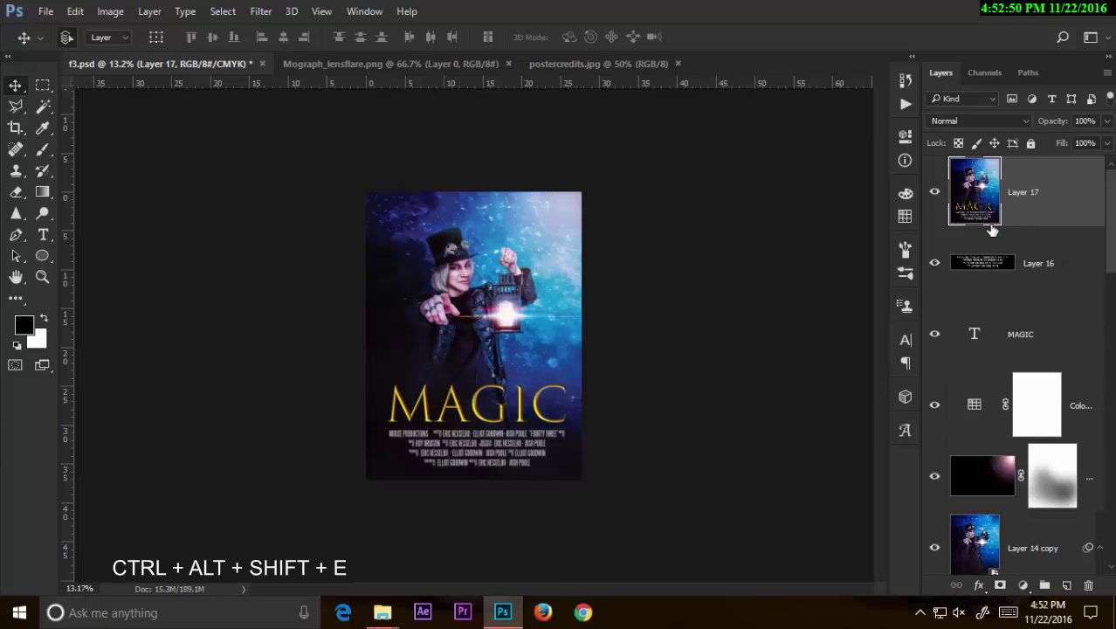
Step: Convert the merged poster layer for Smart Filters and open the Camera Raw Filter on it
left_click(255, 12)
left_click(280, 53)
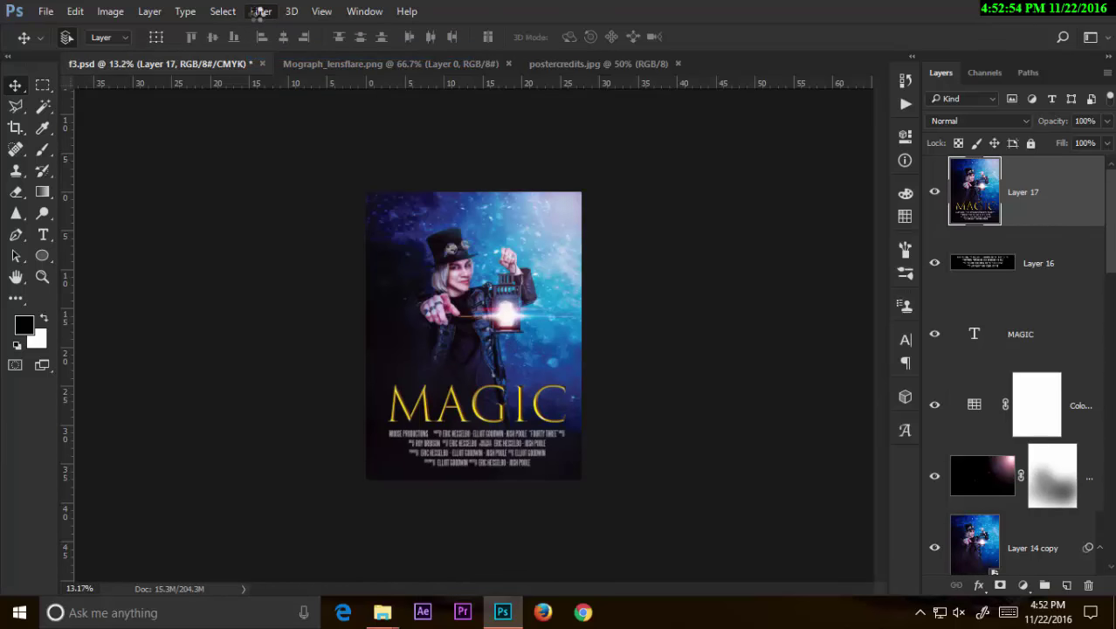
left_click(262, 12)
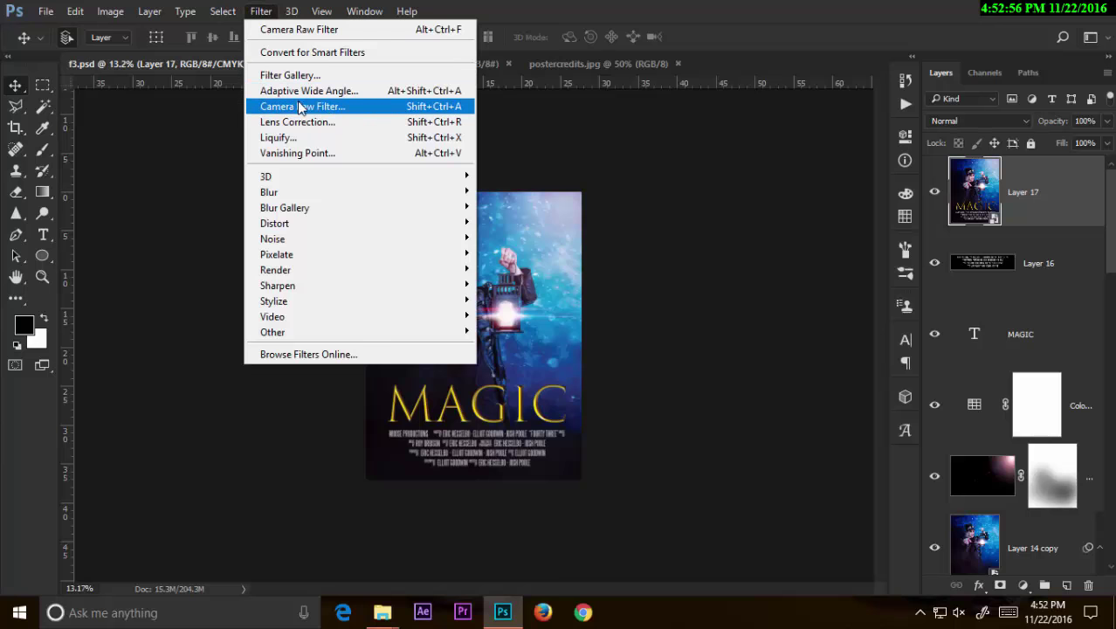
left_click(332, 108)
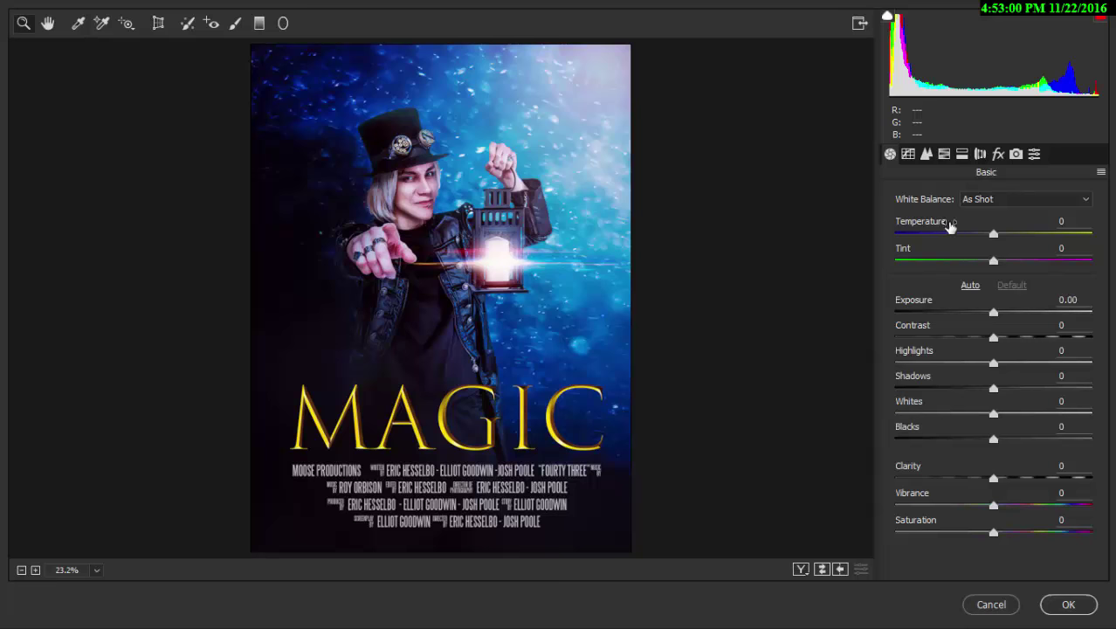
Step: Lift the RGB tone curve's black point to output 7 and add curve points at 64 and 148
left_click(908, 154)
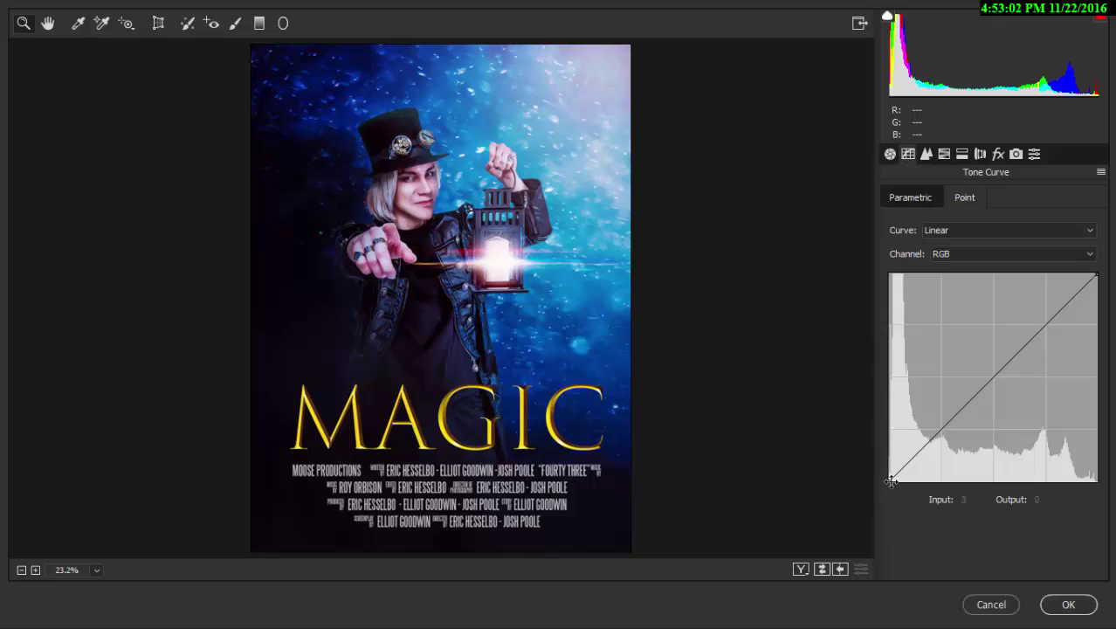
left_click_drag(890, 481, 883, 471)
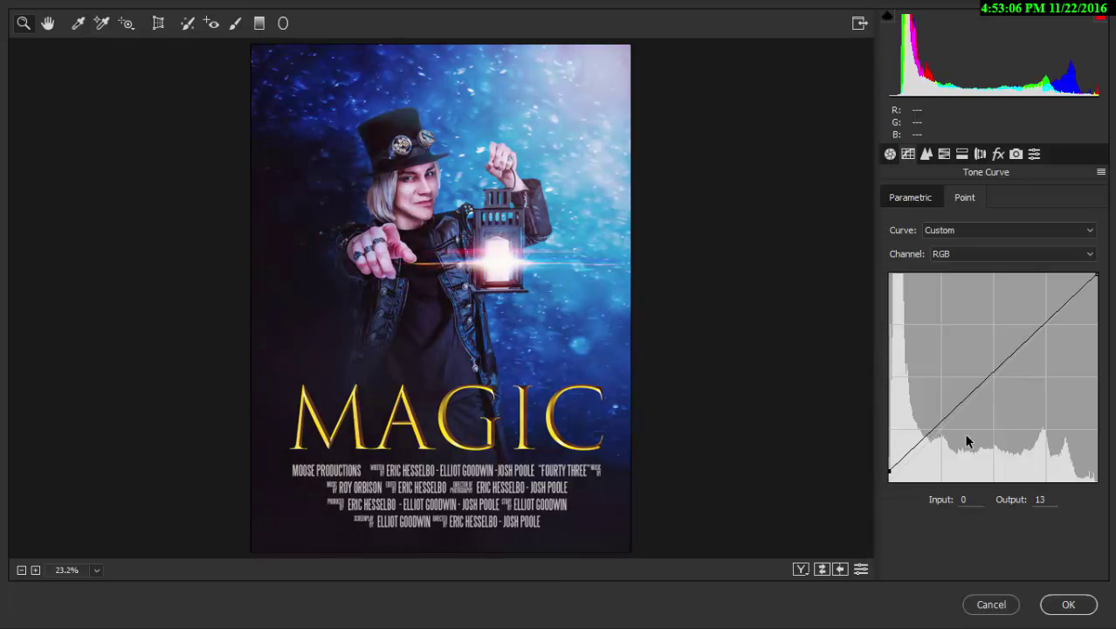
left_click(940, 428)
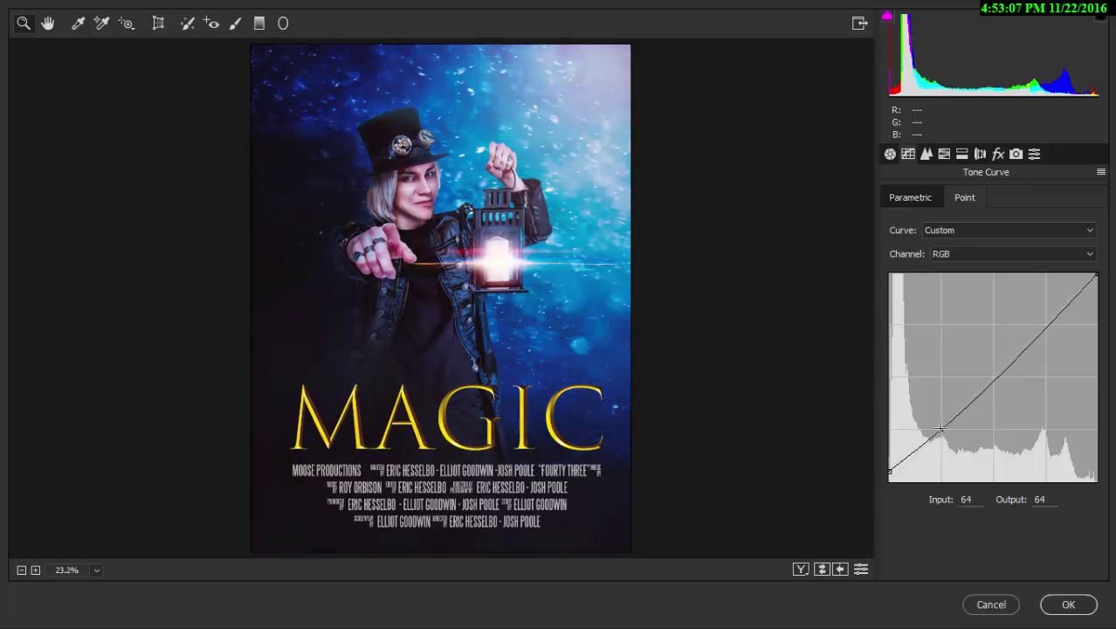
left_click(1007, 361)
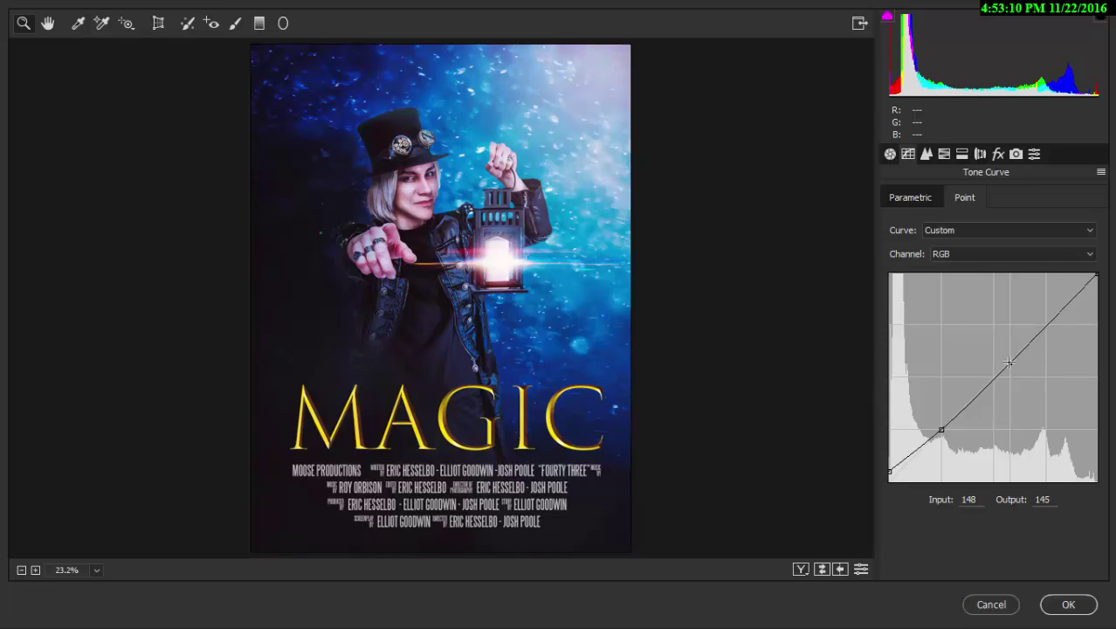
left_click_drag(424, 190, 453, 189)
key("ctrl+0")
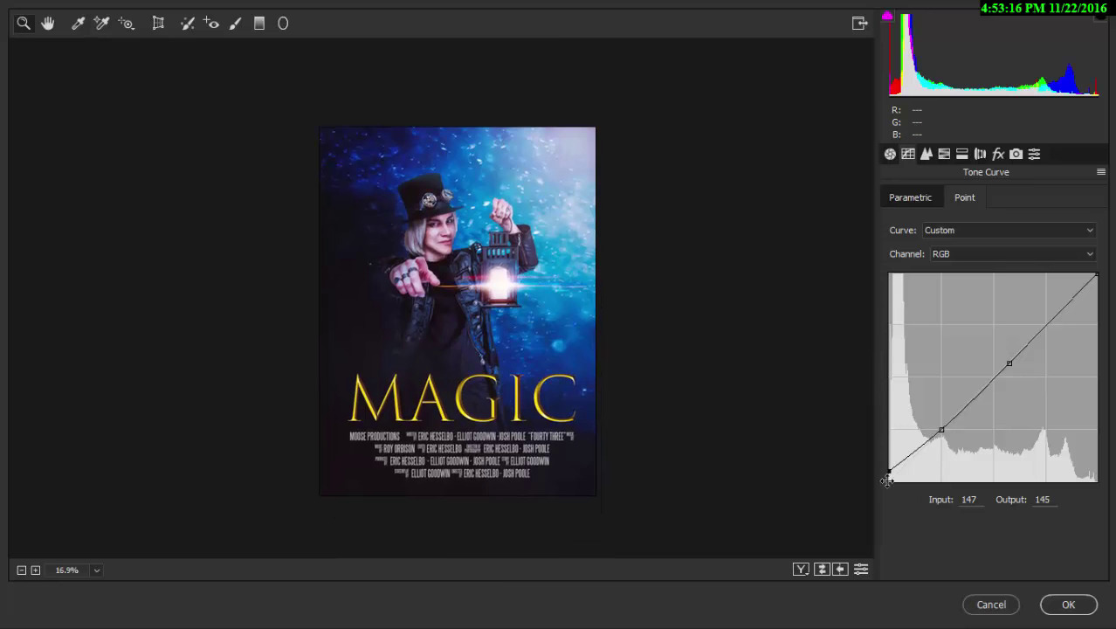
left_click_drag(889, 480, 884, 475)
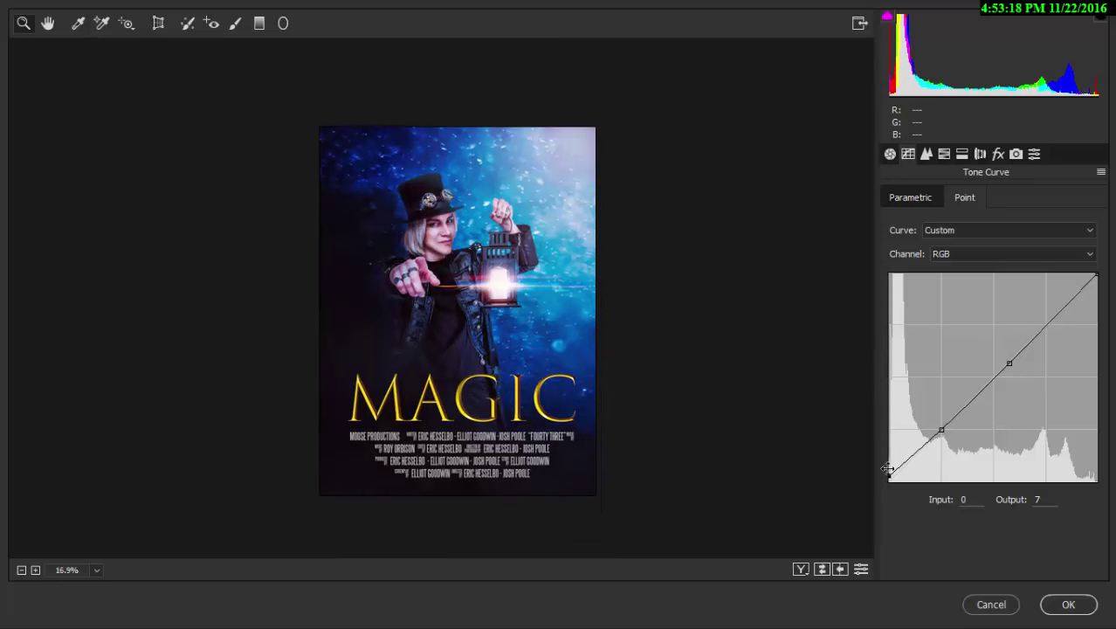
Step: Nudge the Red channel curve's black point slightly
left_click(952, 253)
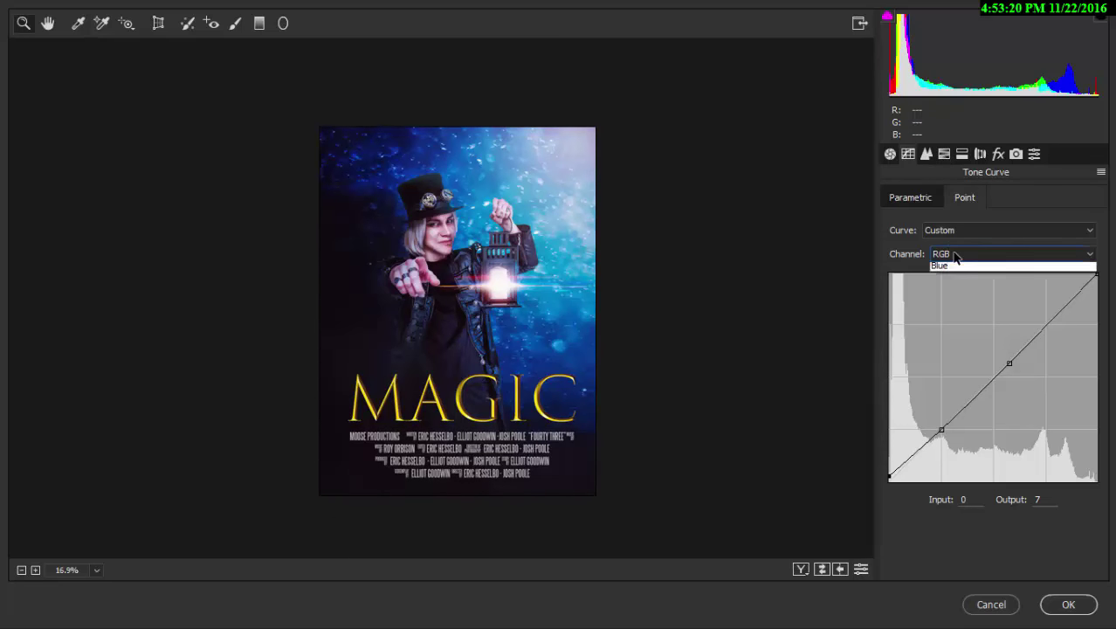
left_click(952, 281)
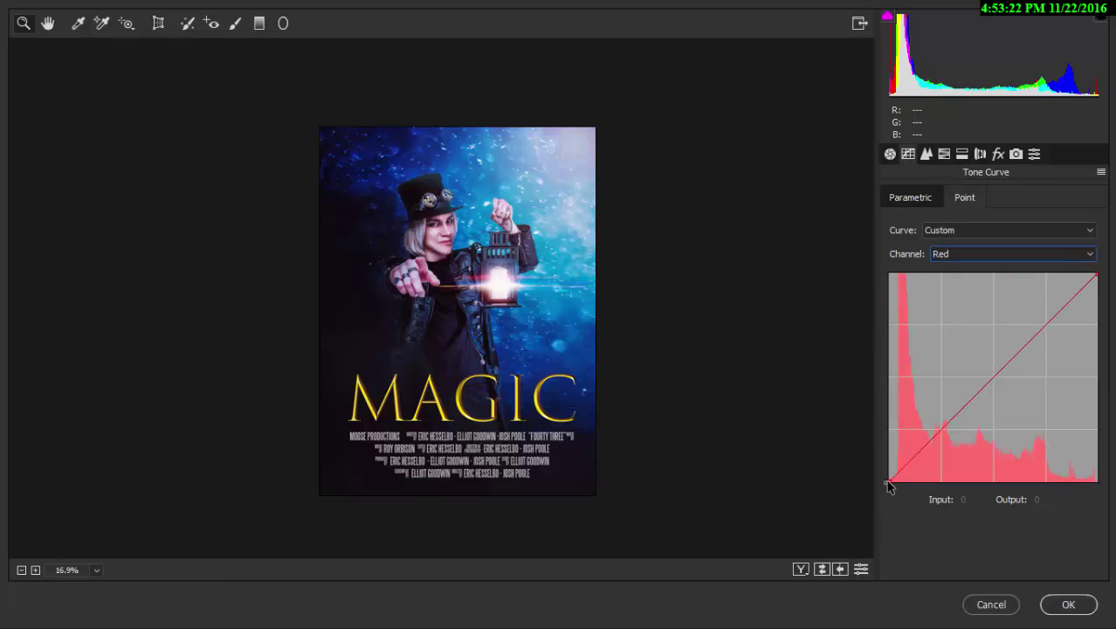
left_click_drag(891, 481, 887, 483)
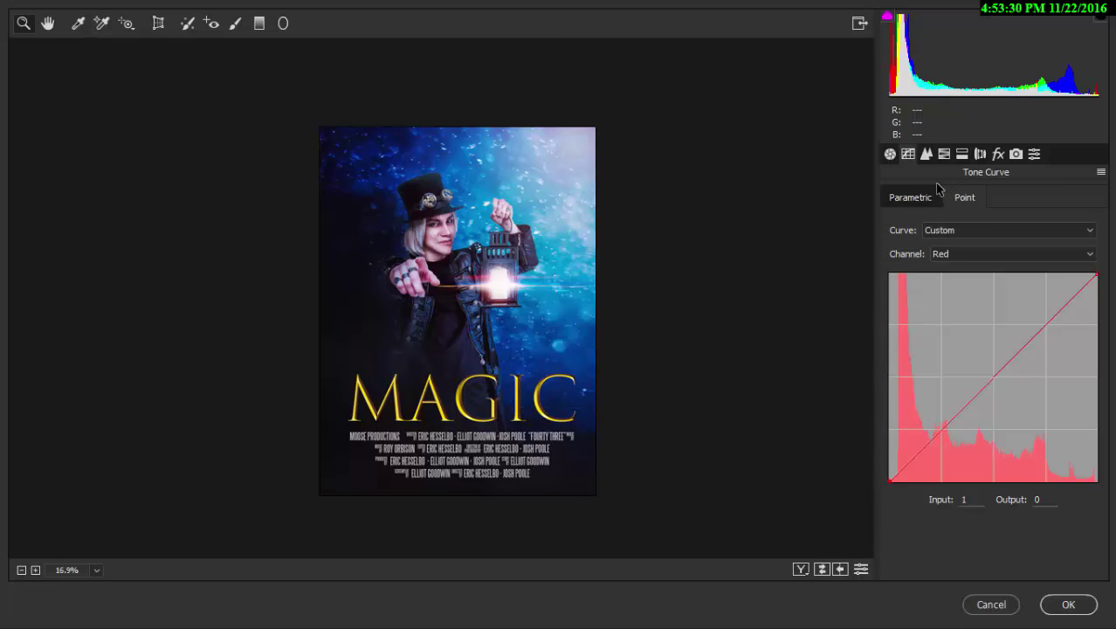
Step: Raise Vibrance to +35 in the Basic panel
left_click(889, 153)
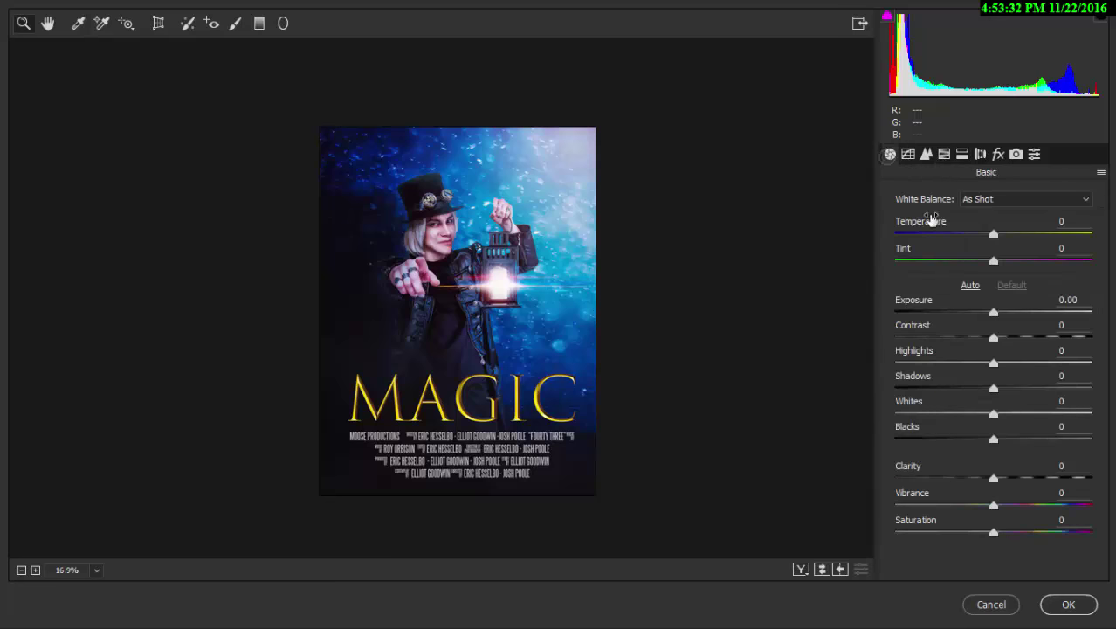
left_click_drag(995, 503, 1027, 504)
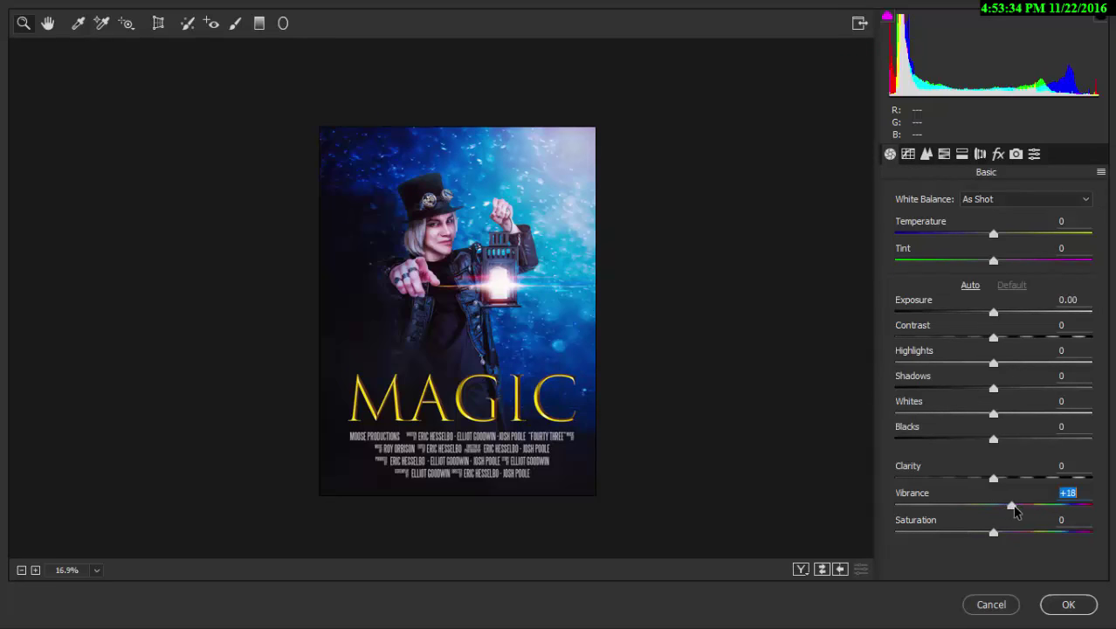
left_click(472, 248)
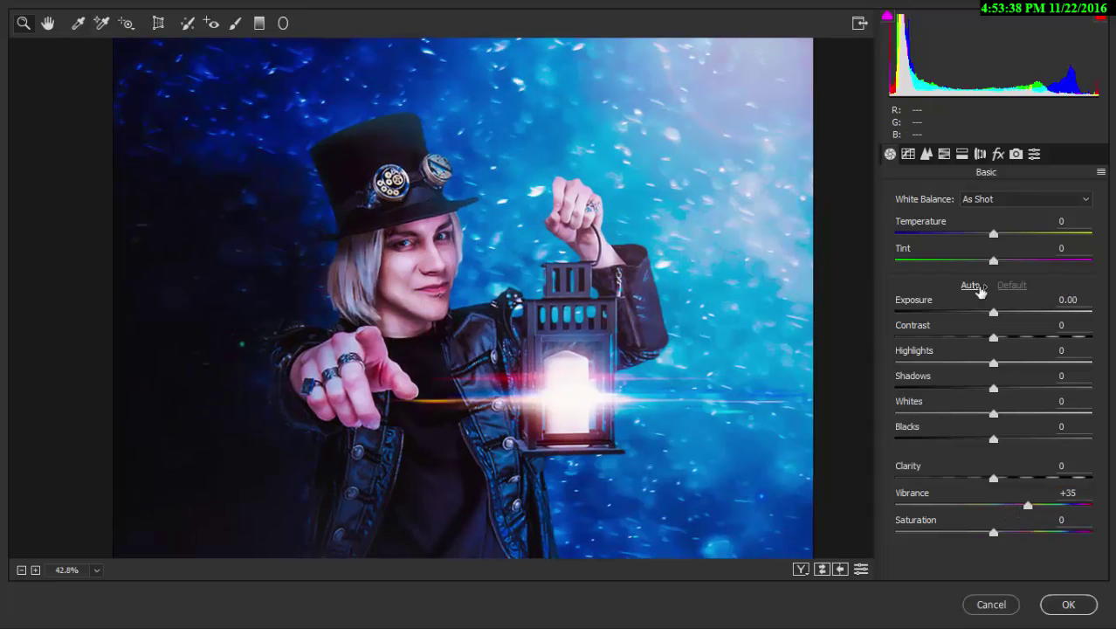
Step: Shift the HSL hues of Reds, Yellows and Magentas slightly, and Purples to +22
left_click(941, 155)
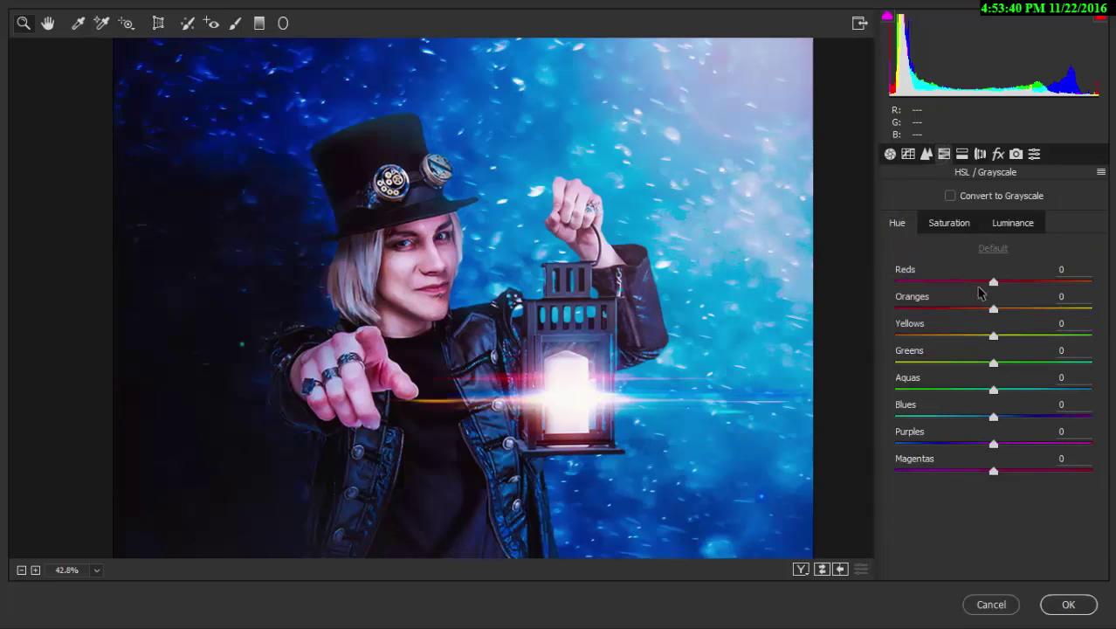
mouse_move(994, 285)
left_mouse_down()
mouse_move(1004, 285)
mouse_move(1003, 311)
left_mouse_up()
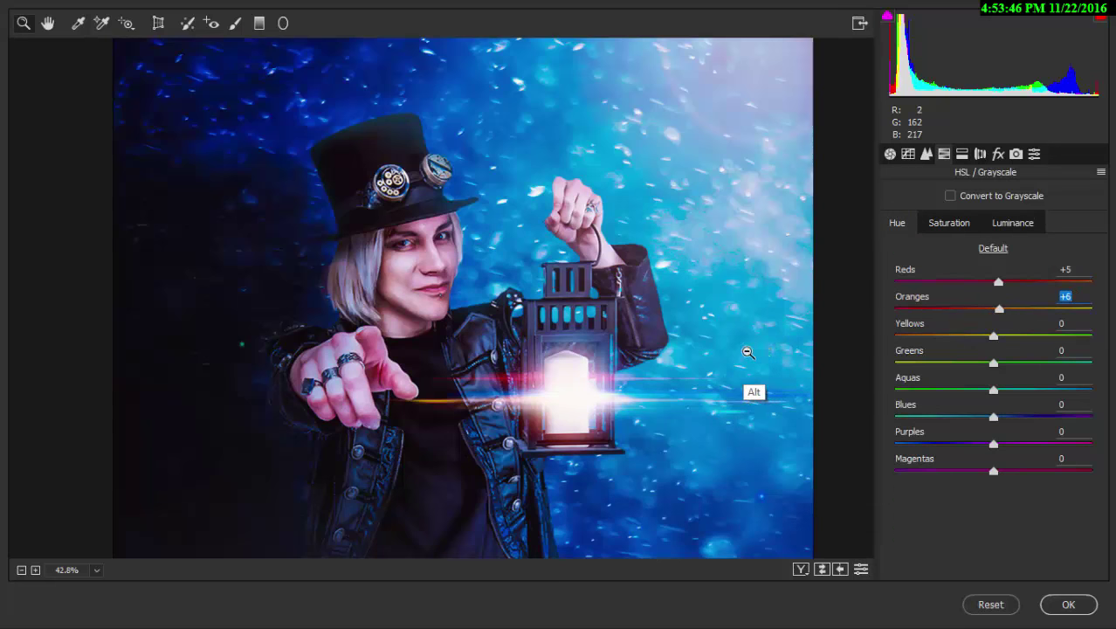
scroll(742, 351, "down", 2)
left_click_drag(993, 338, 991, 338)
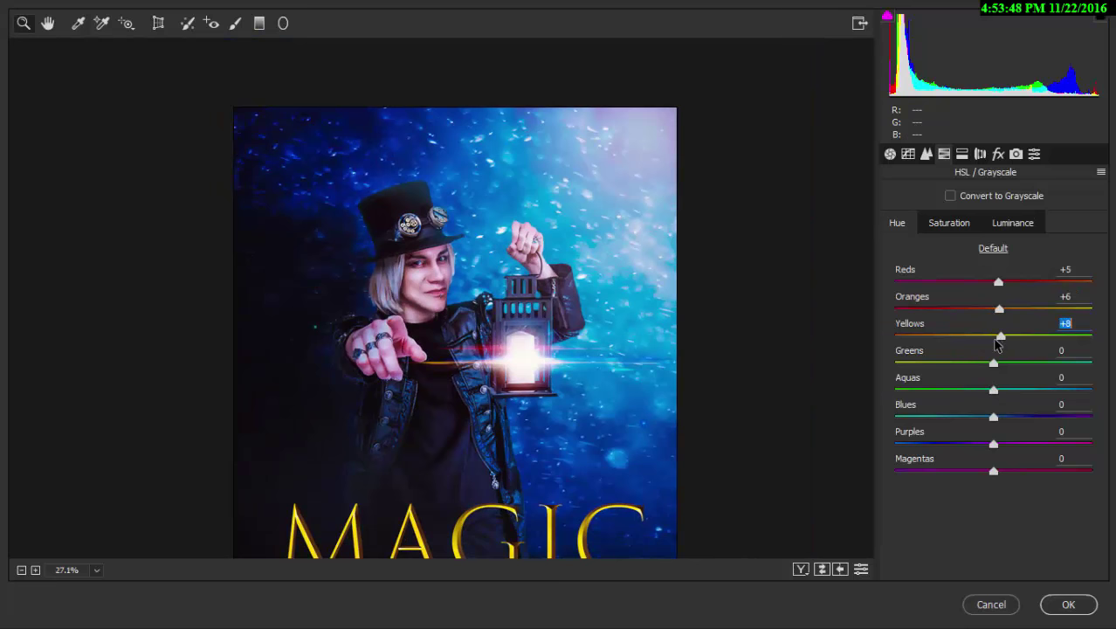
scroll(689, 384, "down", 1)
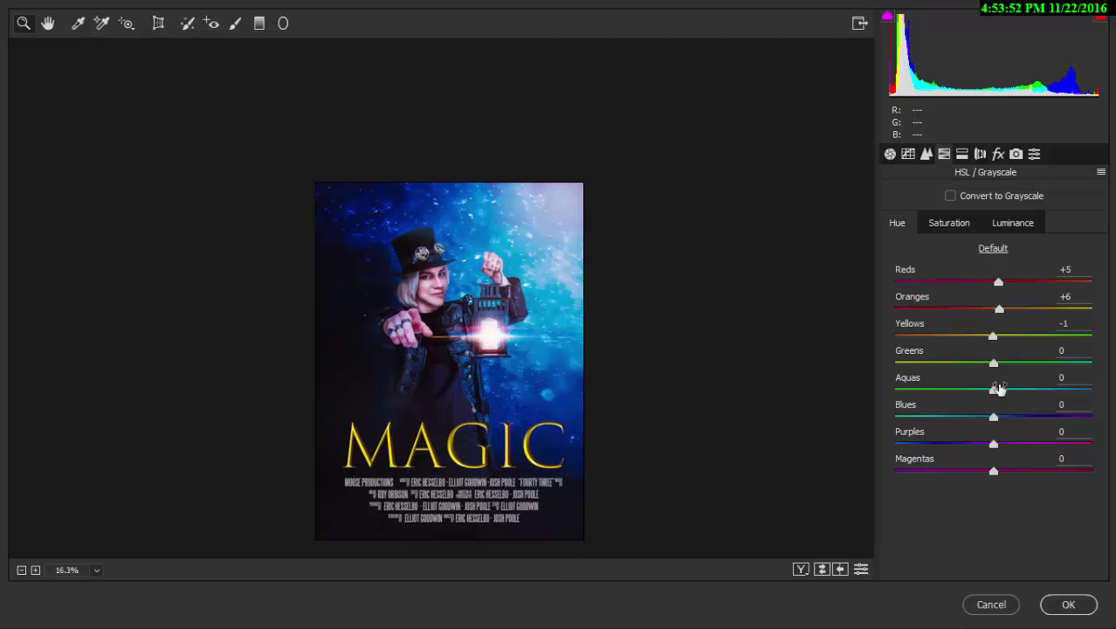
left_click_drag(989, 448, 993, 455)
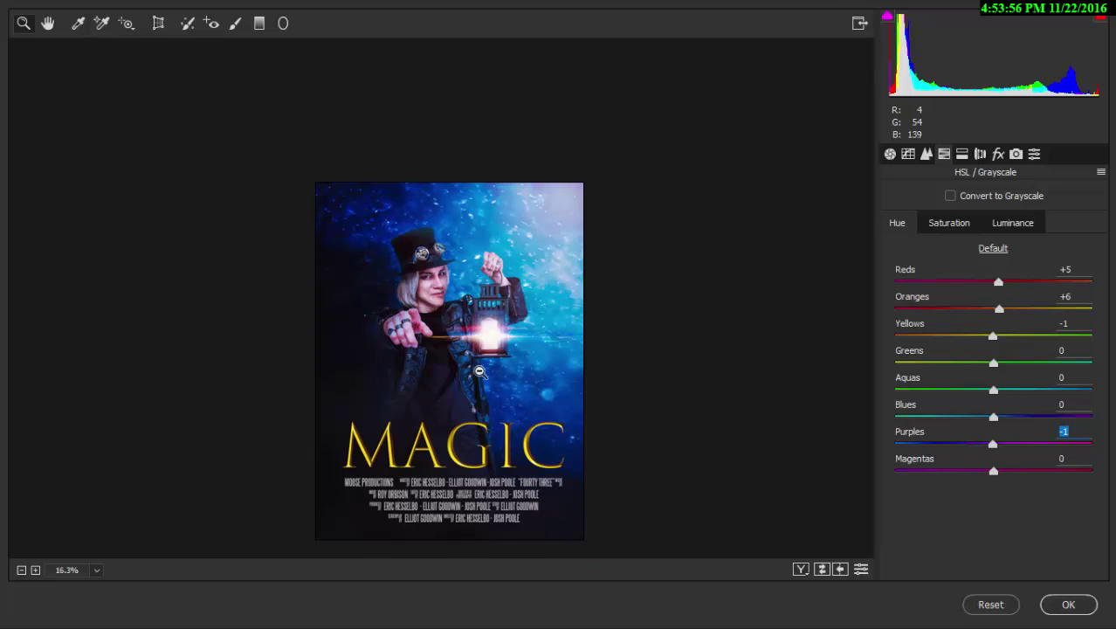
scroll(476, 410, "up", 5)
left_click_drag(995, 452, 1015, 450)
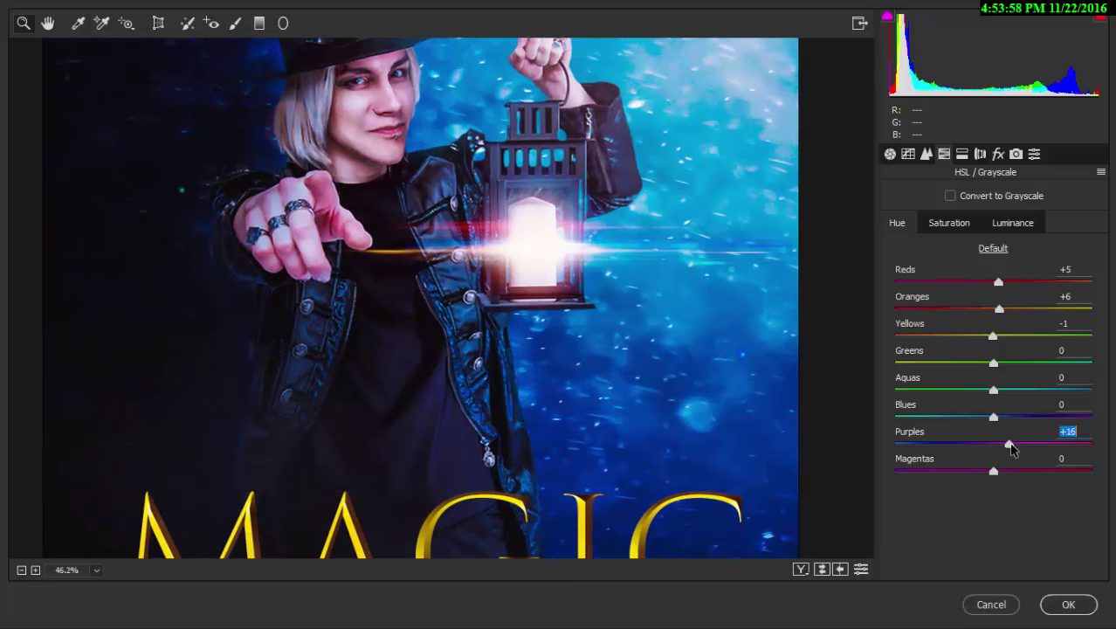
key("alt")
scroll(764, 398, "down", 2)
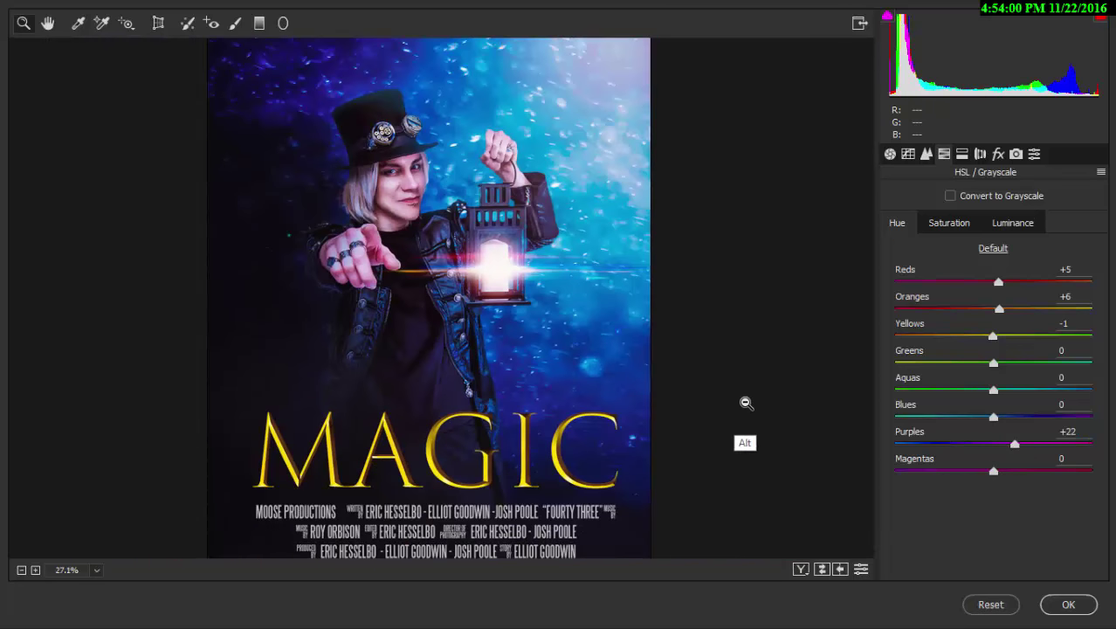
scroll(742, 401, "down", 1)
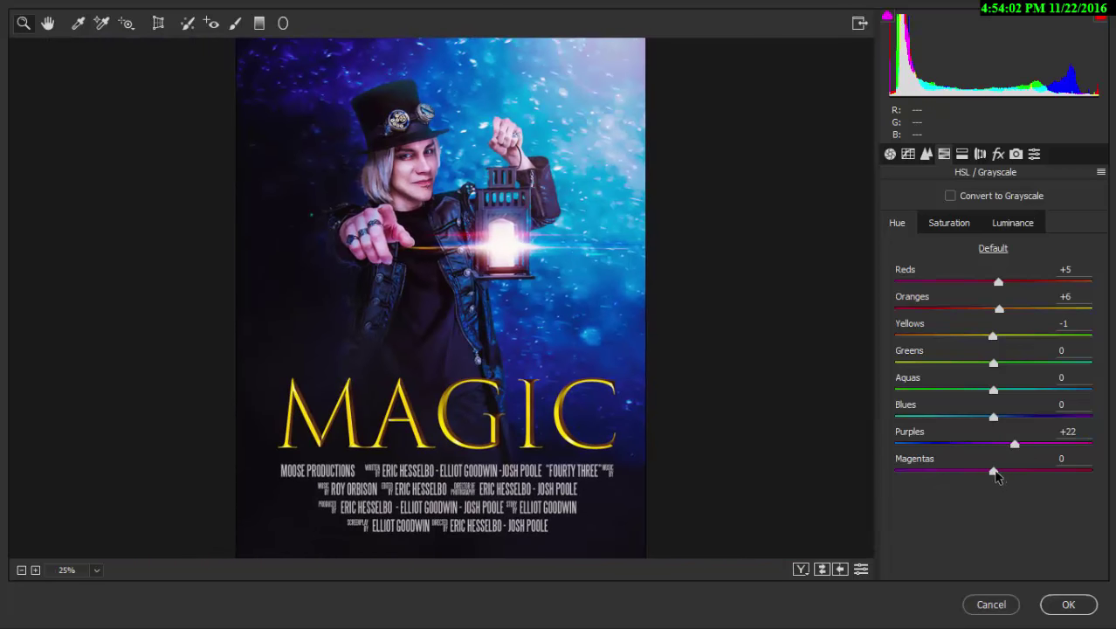
left_click_drag(994, 472, 1001, 471)
left_click_drag(996, 283, 1004, 283)
Step: Set HSL saturation to Oranges -1 and Blues +10, then recentre the preview
left_click(948, 223)
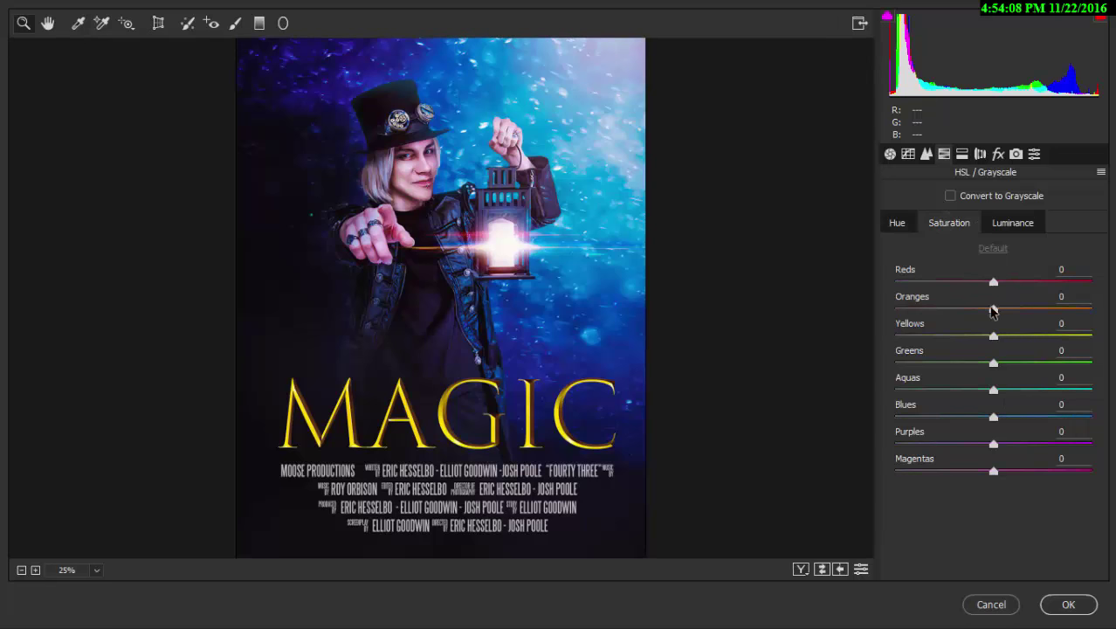
mouse_move(994, 310)
left_mouse_down()
mouse_move(1021, 310)
mouse_move(993, 317)
left_mouse_up()
left_click_drag(993, 417, 1003, 417)
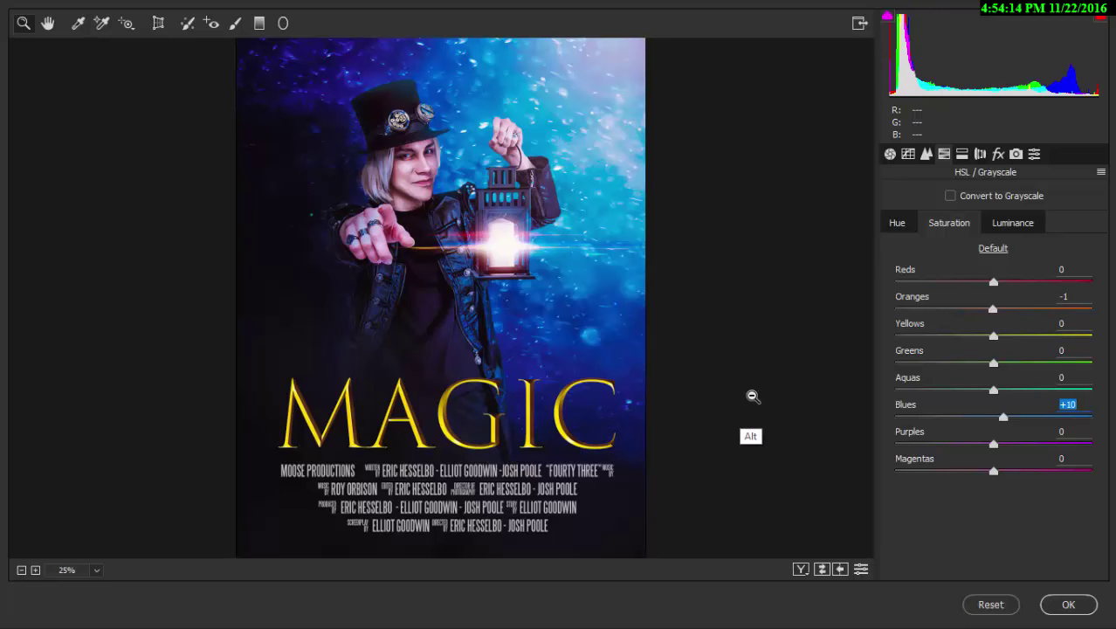
left_click(744, 395, "alt")
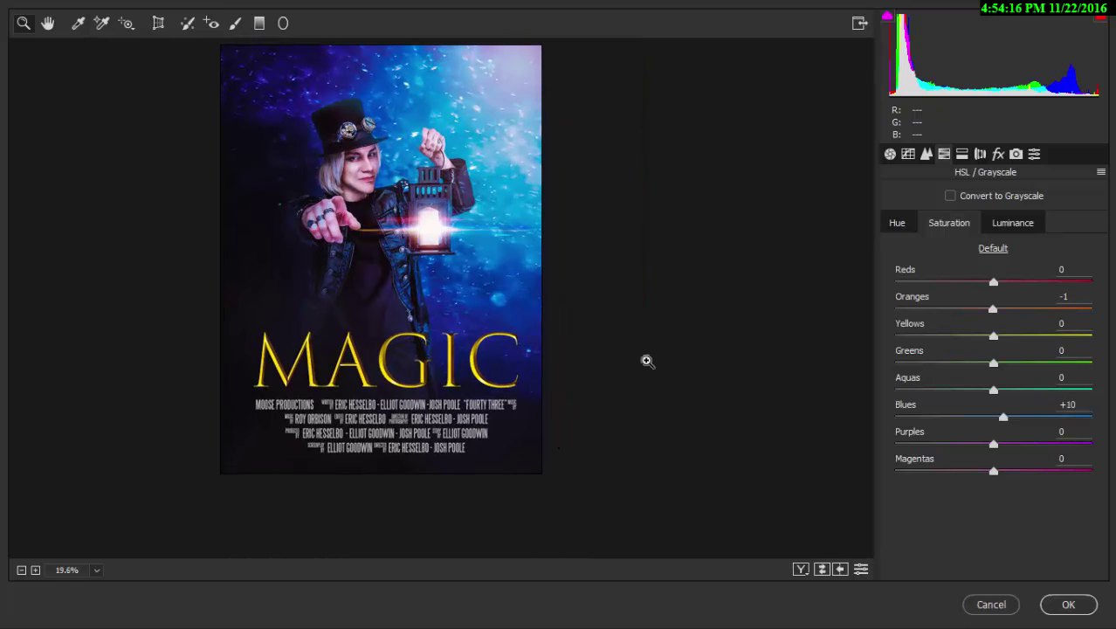
scroll(644, 360, "up", 2)
scroll(614, 337, "down", 1)
left_click_drag(495, 316, 626, 361)
scroll(726, 350, "down", 1)
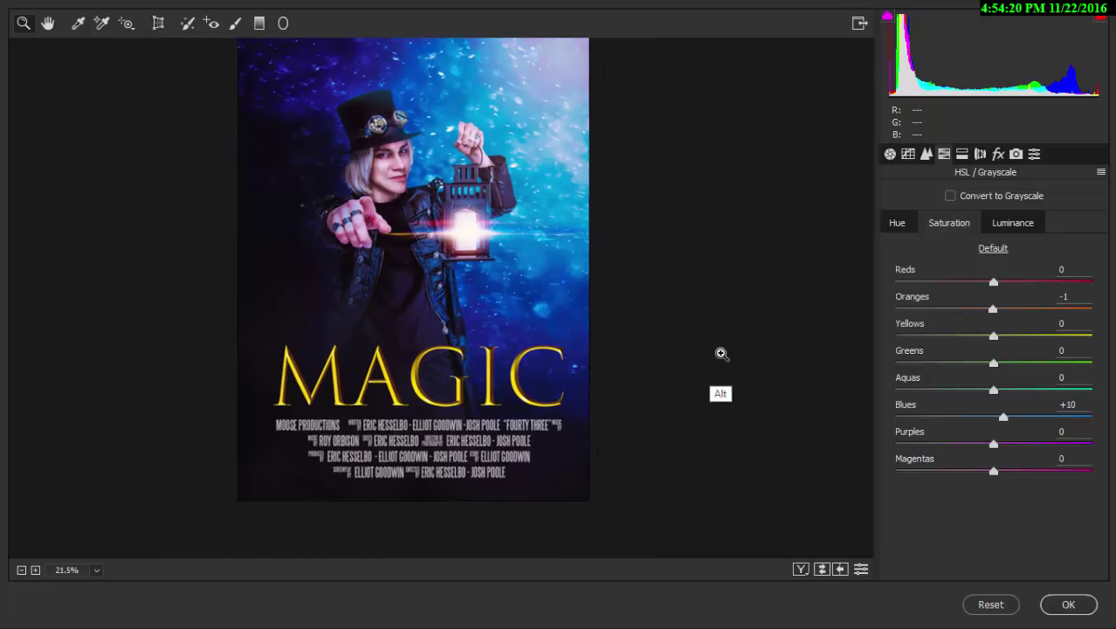
left_click_drag(558, 310, 575, 341)
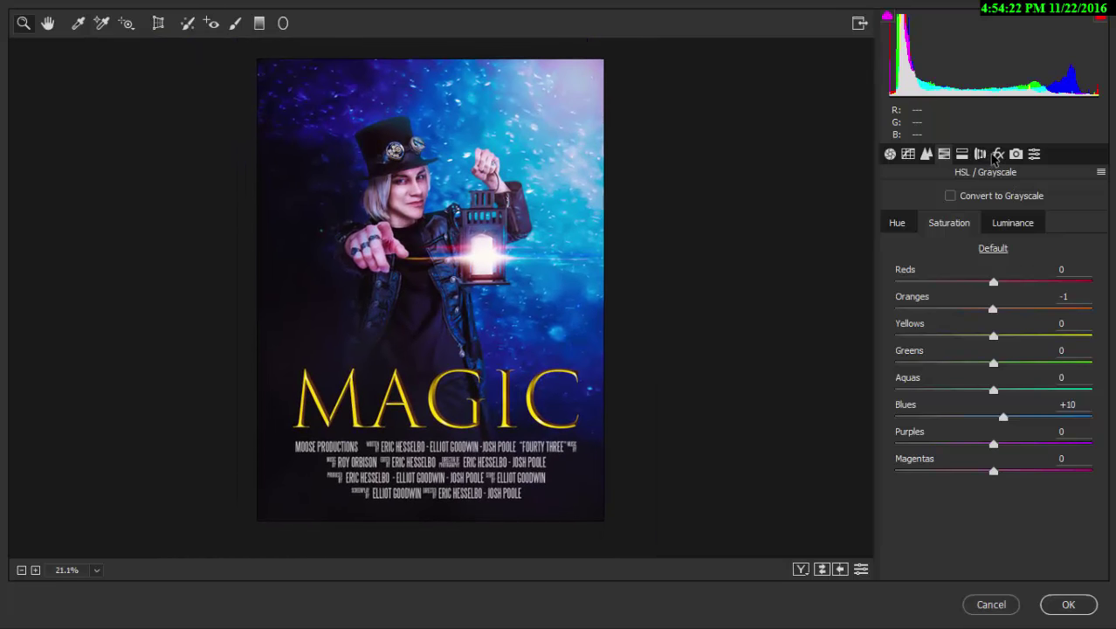
Step: Add a -16 post-crop vignette with feather 63 and apply the Camera Raw grade to Layer 17
left_click(996, 154)
left_click(978, 425)
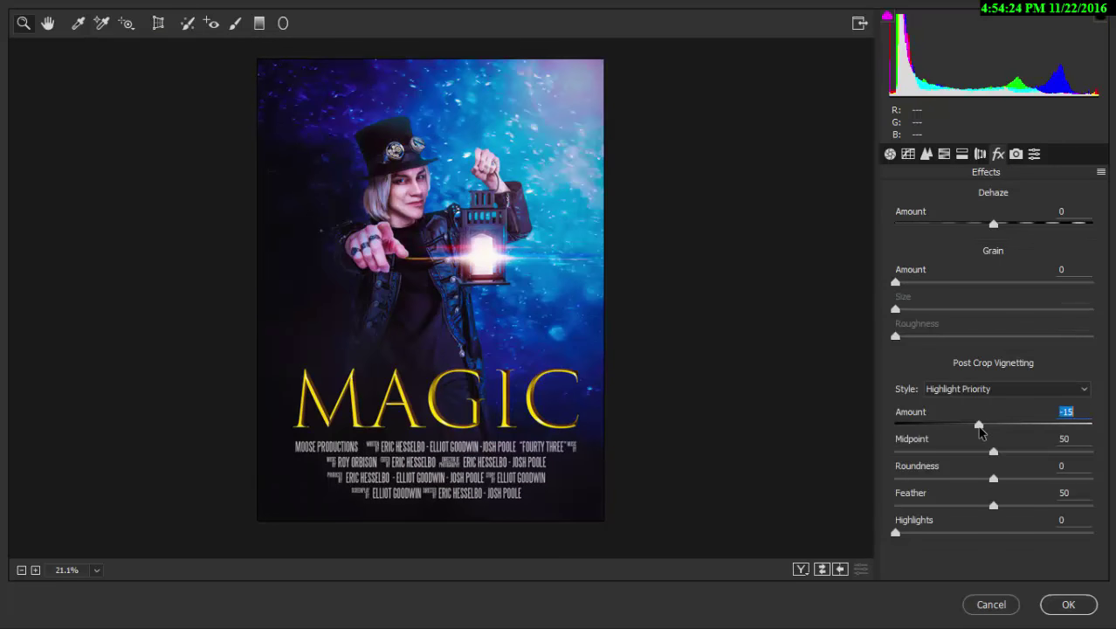
left_click_drag(979, 428, 984, 426)
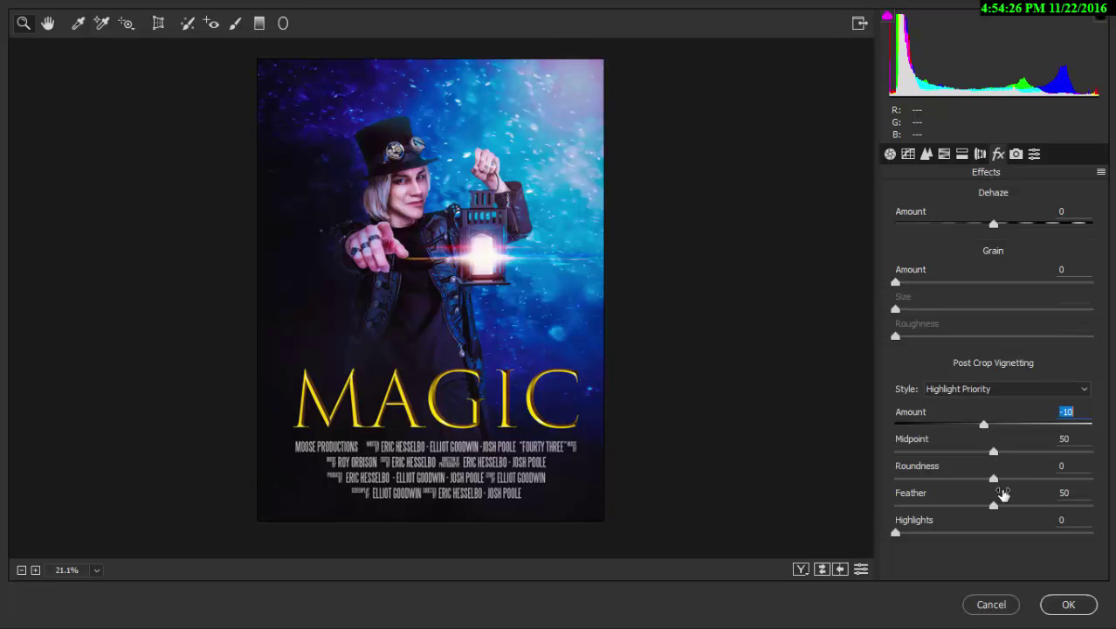
left_click_drag(995, 506, 1016, 506)
left_click_drag(983, 425, 978, 428)
left_click(1068, 604)
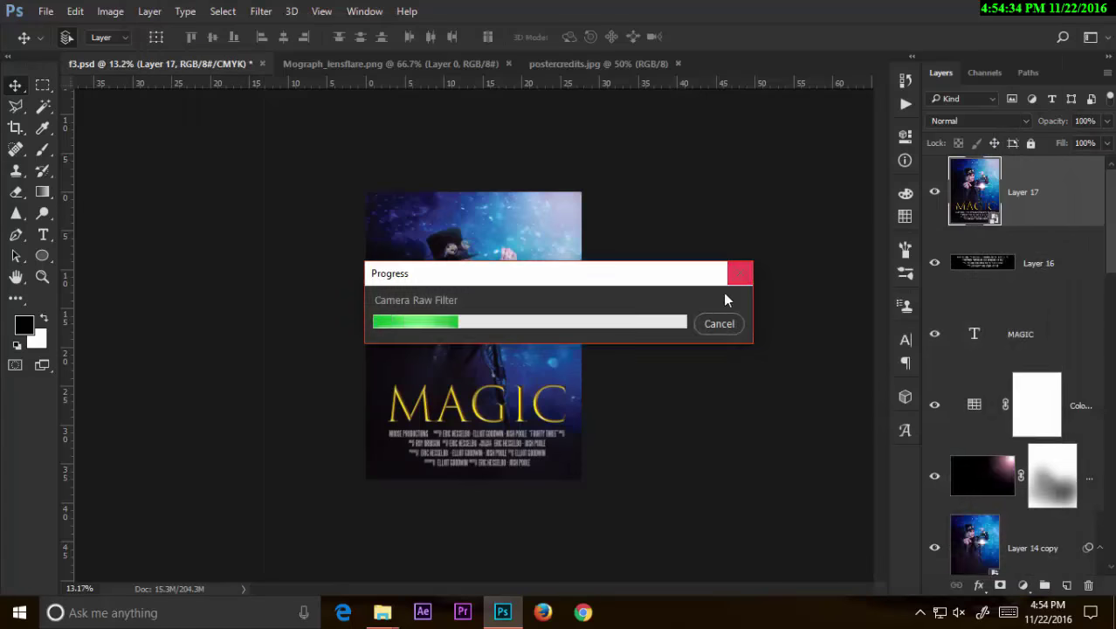